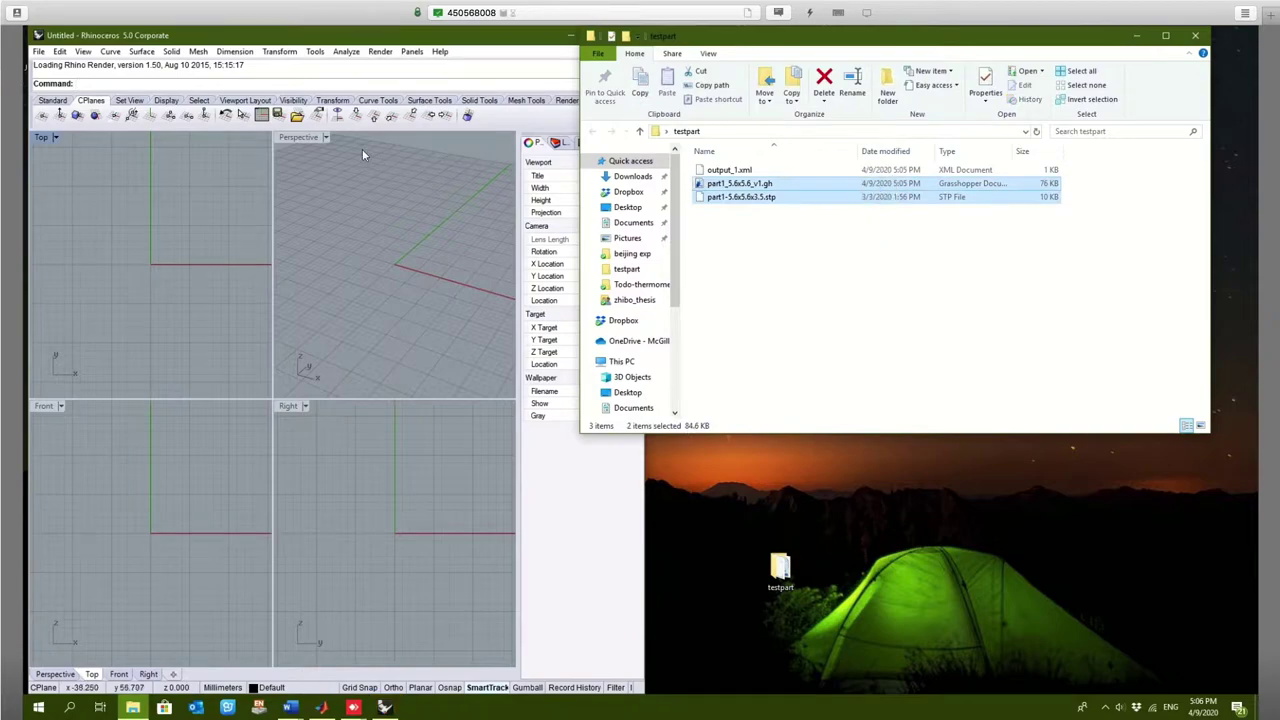
Launch Grasshopper and load part1_5.6x5.6_v1.gh from the testpart folder onto its canvas
{"action": "left_click", "coordinate": [208, 86]}
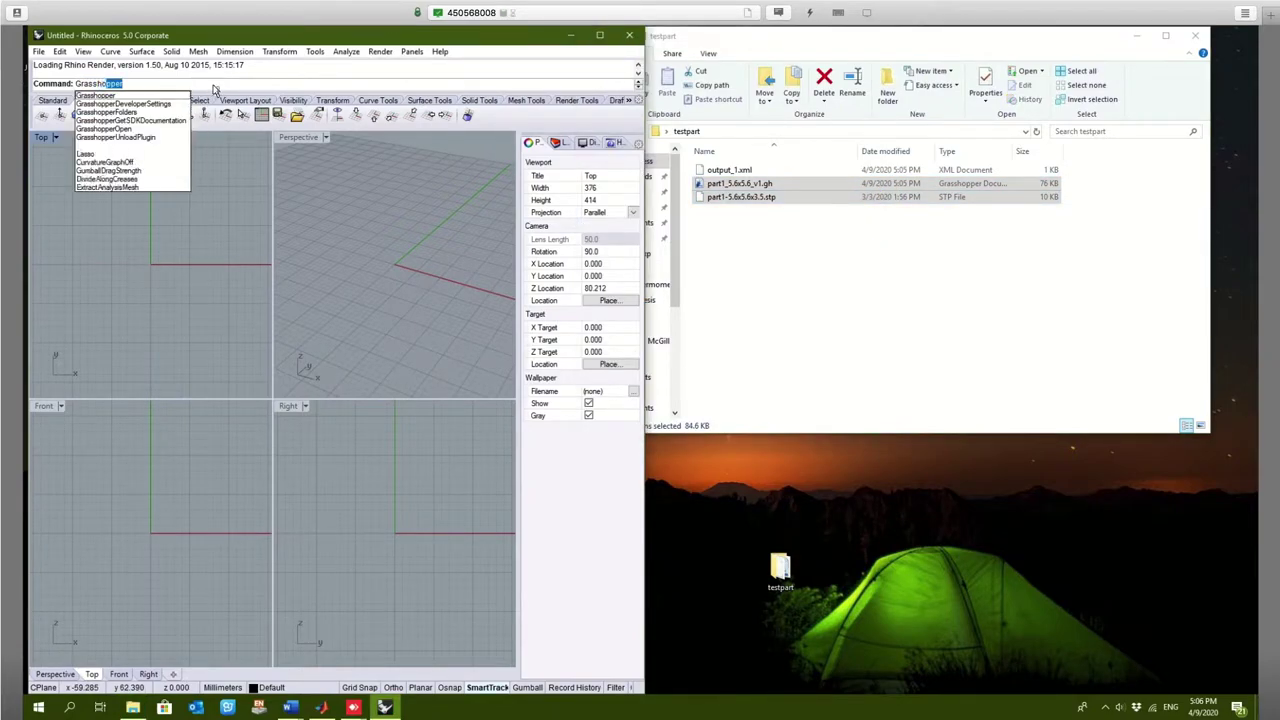
{"action": "key", "text": "Return"}
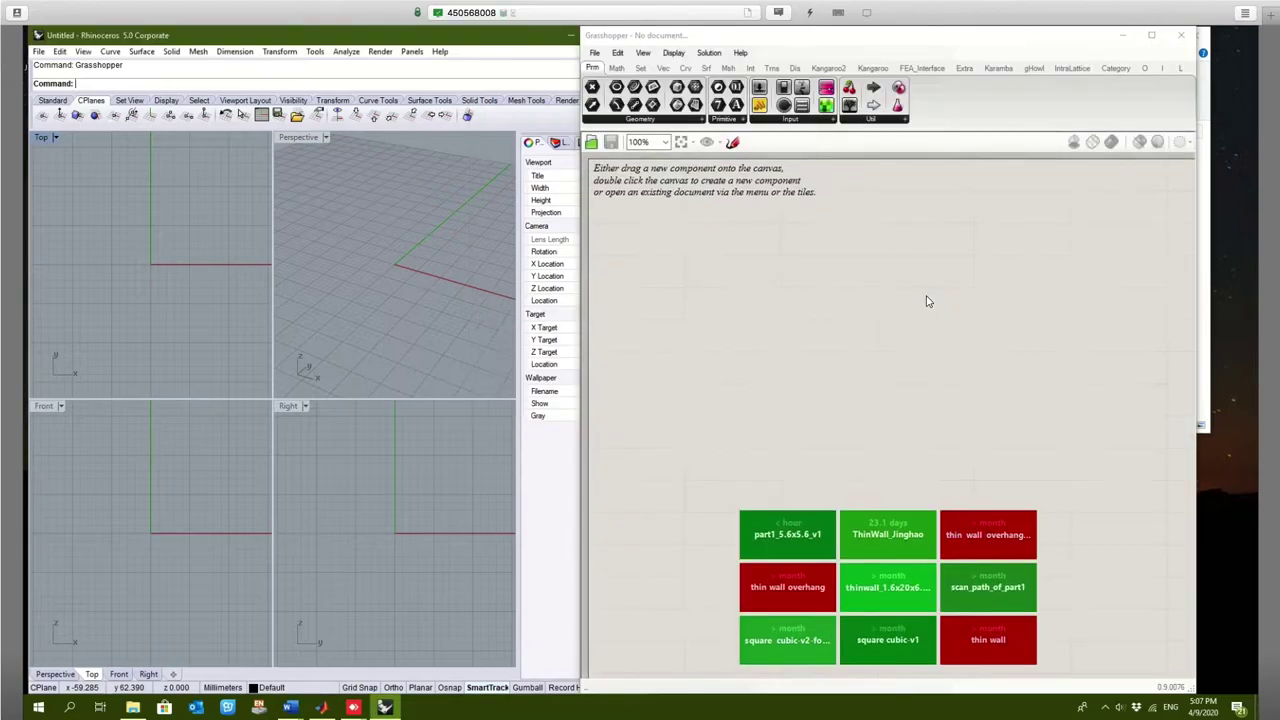
{"action": "left_click", "coordinate": [131, 706]}
{"action": "left_click", "coordinate": [766, 229]}
{"action": "left_click", "coordinate": [769, 188]}
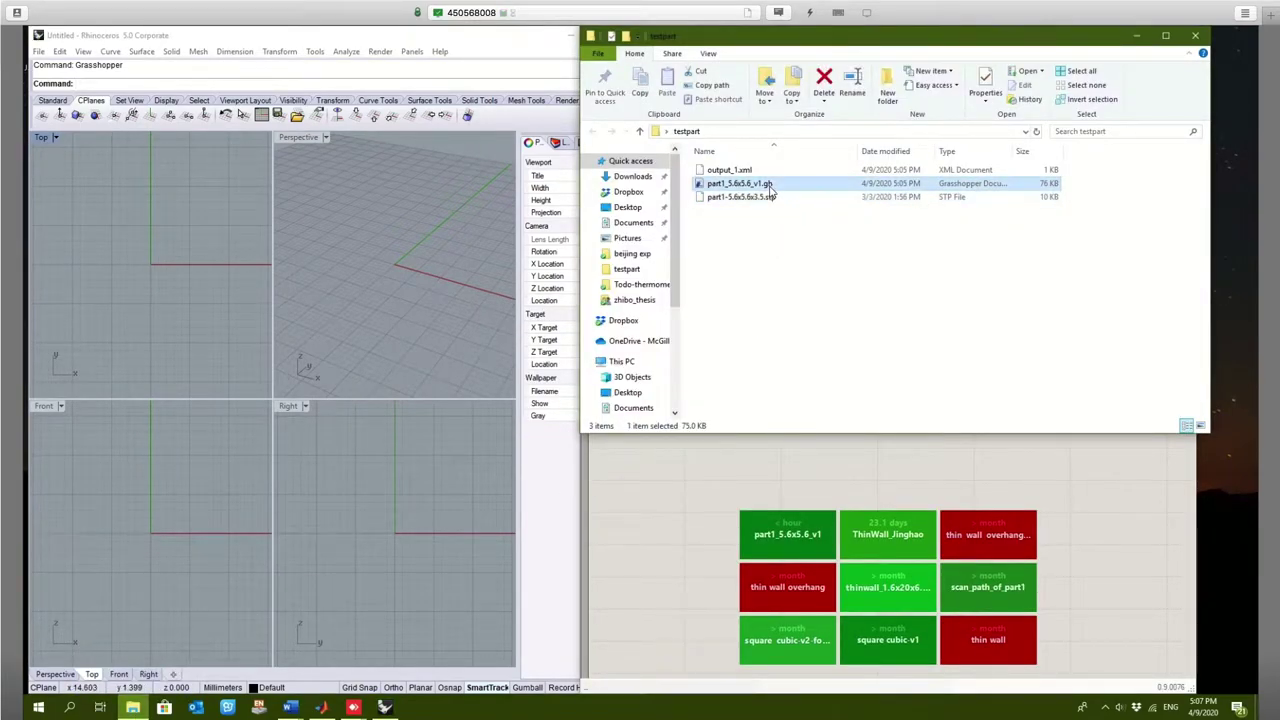
{"action": "left_click_drag", "start_coordinate": [775, 190], "coordinate": [697, 590]}
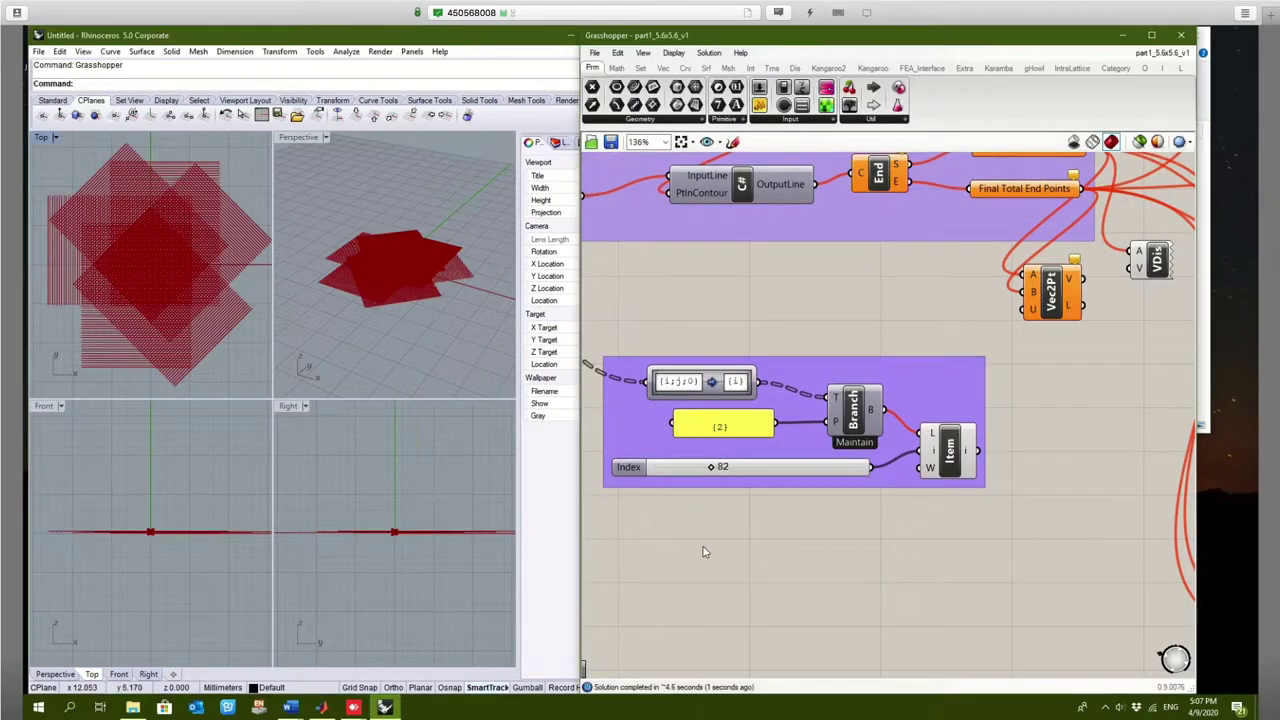
Examine the overall layout of the loaded definition and its scan line pattern in the Perspective and Top viewports
{"action": "scroll", "coordinate": [803, 572], "scroll_direction": "down", "scroll_amount": 2}
{"action": "scroll", "coordinate": [803, 572], "scroll_direction": "down", "scroll_amount": 4}
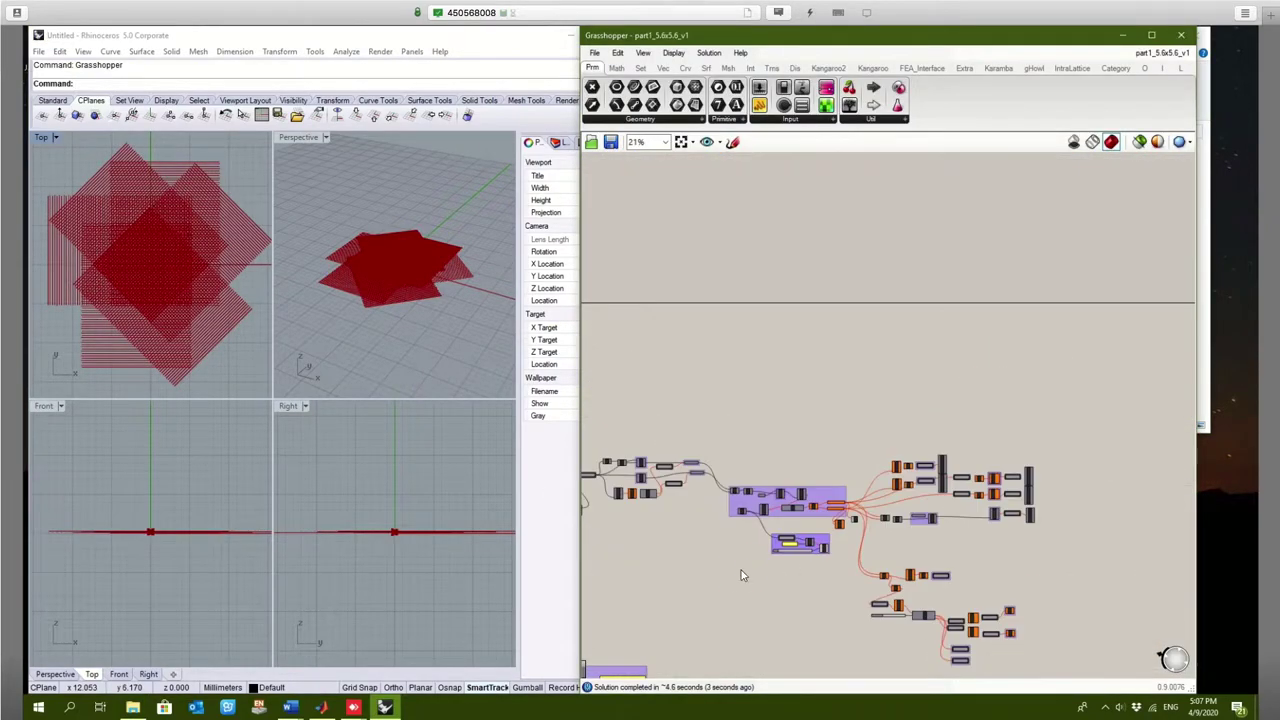
{"action": "right_click_drag", "start_coordinate": [743, 575], "coordinate": [996, 508]}
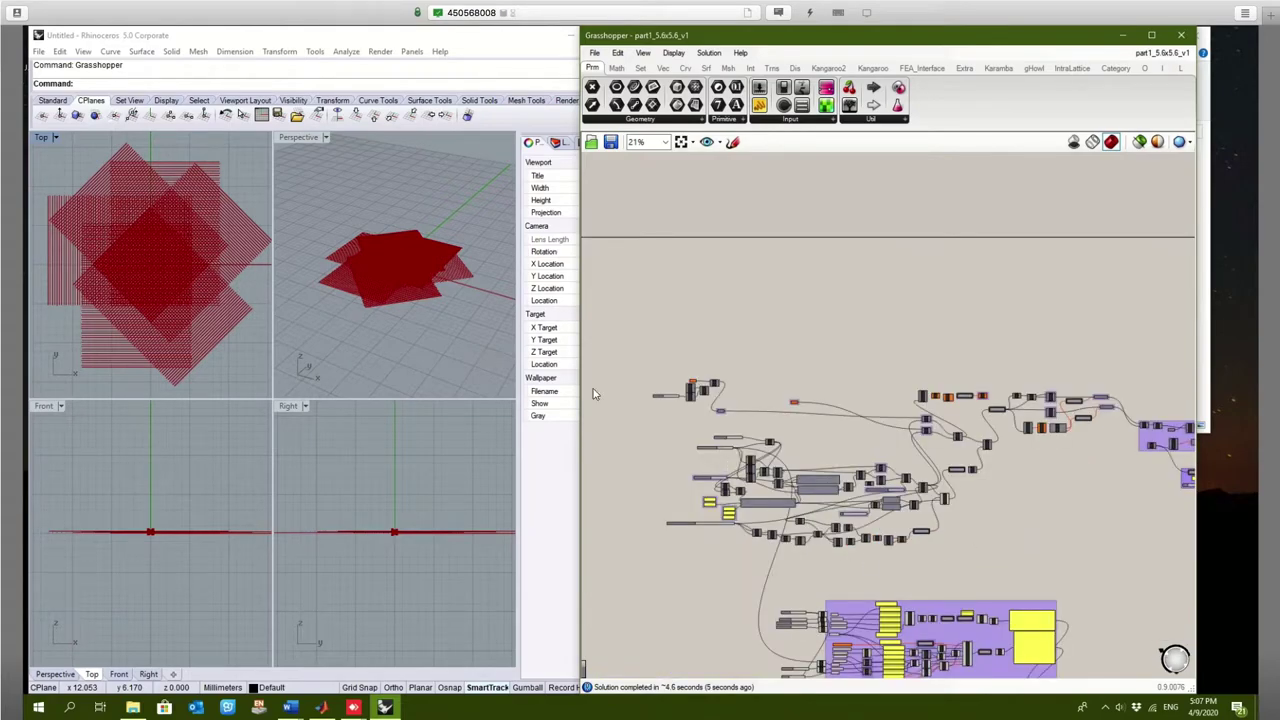
{"action": "scroll", "coordinate": [593, 393], "scroll_direction": "up", "scroll_amount": 2}
{"action": "left_click", "coordinate": [421, 349]}
{"action": "right_click_drag", "start_coordinate": [423, 337], "coordinate": [425, 302]}
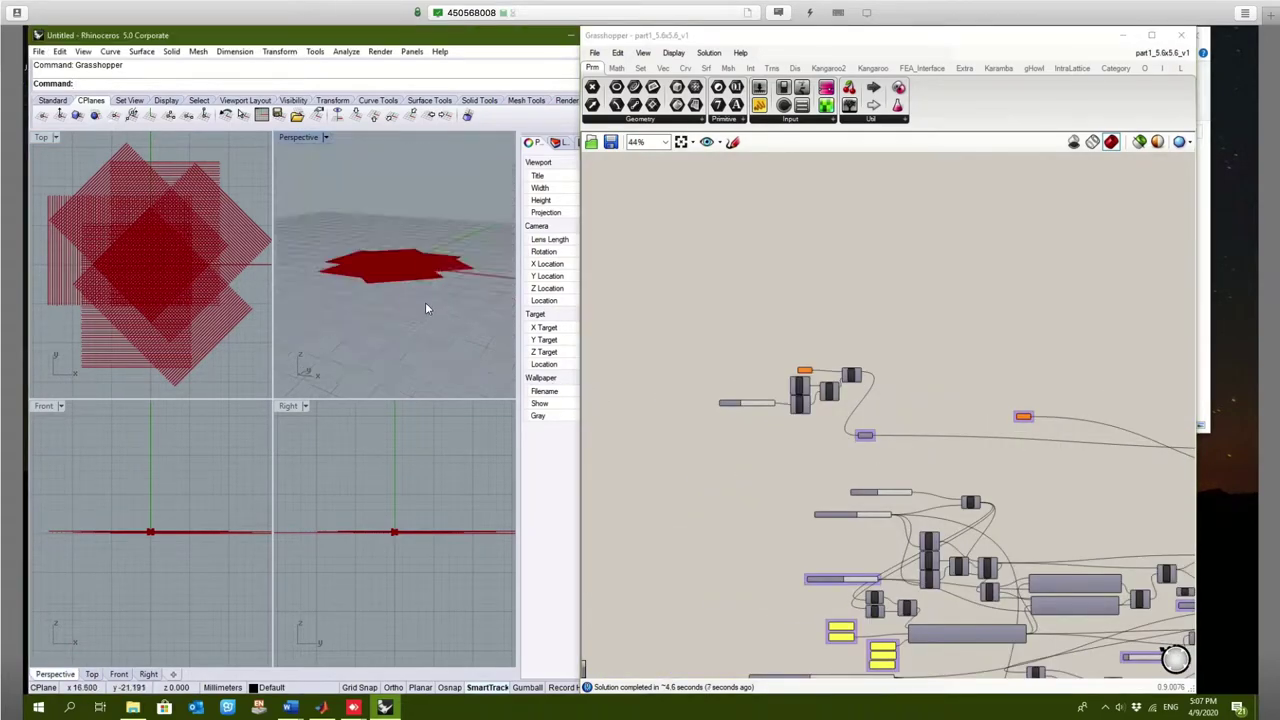
{"action": "right_click_drag", "start_coordinate": [445, 368], "coordinate": [406, 245]}
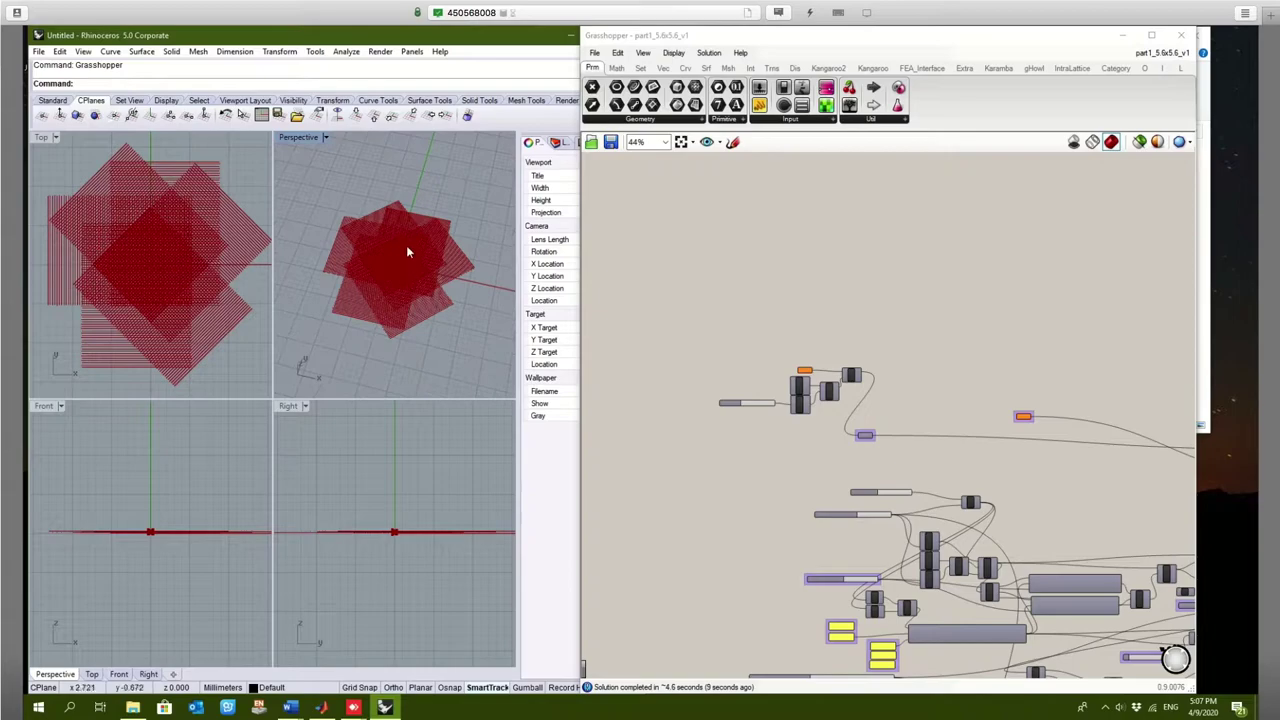
{"action": "scroll", "coordinate": [406, 250], "scroll_direction": "up", "scroll_amount": 2}
{"action": "left_click", "coordinate": [240, 376]}
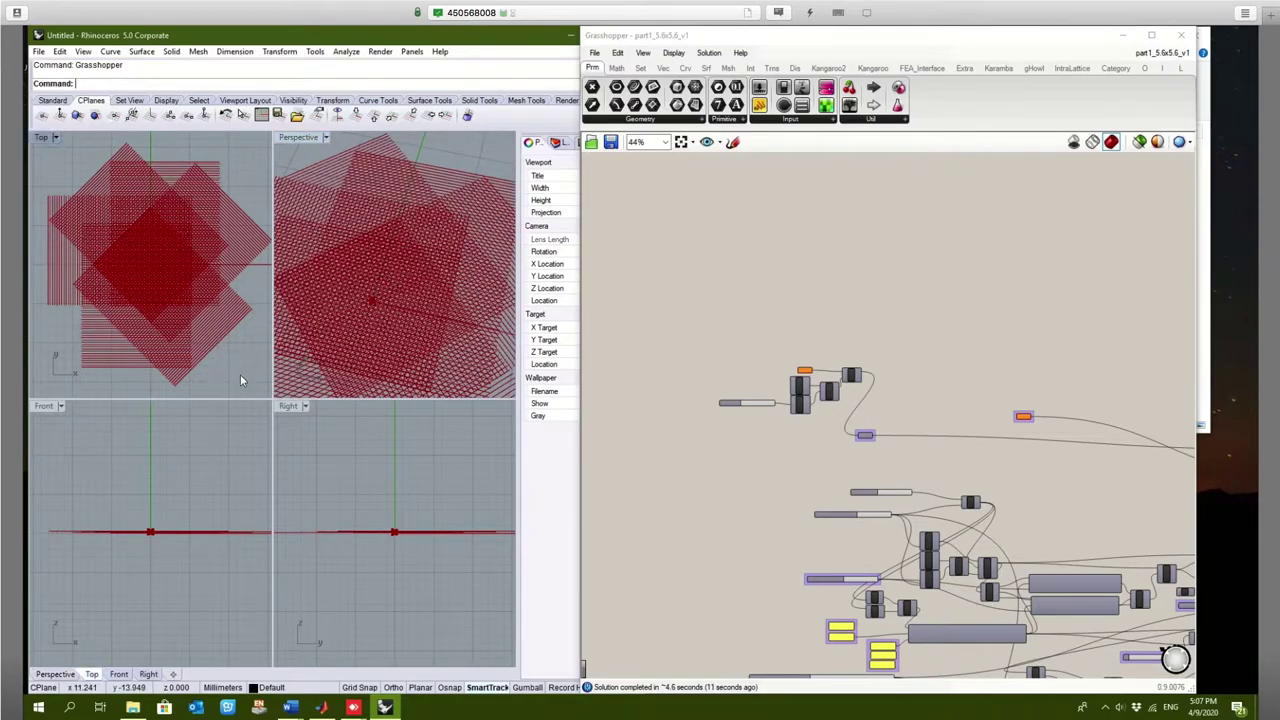
{"action": "scroll", "coordinate": [240, 378], "scroll_direction": "down", "scroll_amount": 3}
{"action": "scroll", "coordinate": [240, 378], "scroll_direction": "up", "scroll_amount": 3}
Inspect the source Brep component and how it feeds the input Brep through the Move component
{"action": "left_click", "coordinate": [790, 474]}
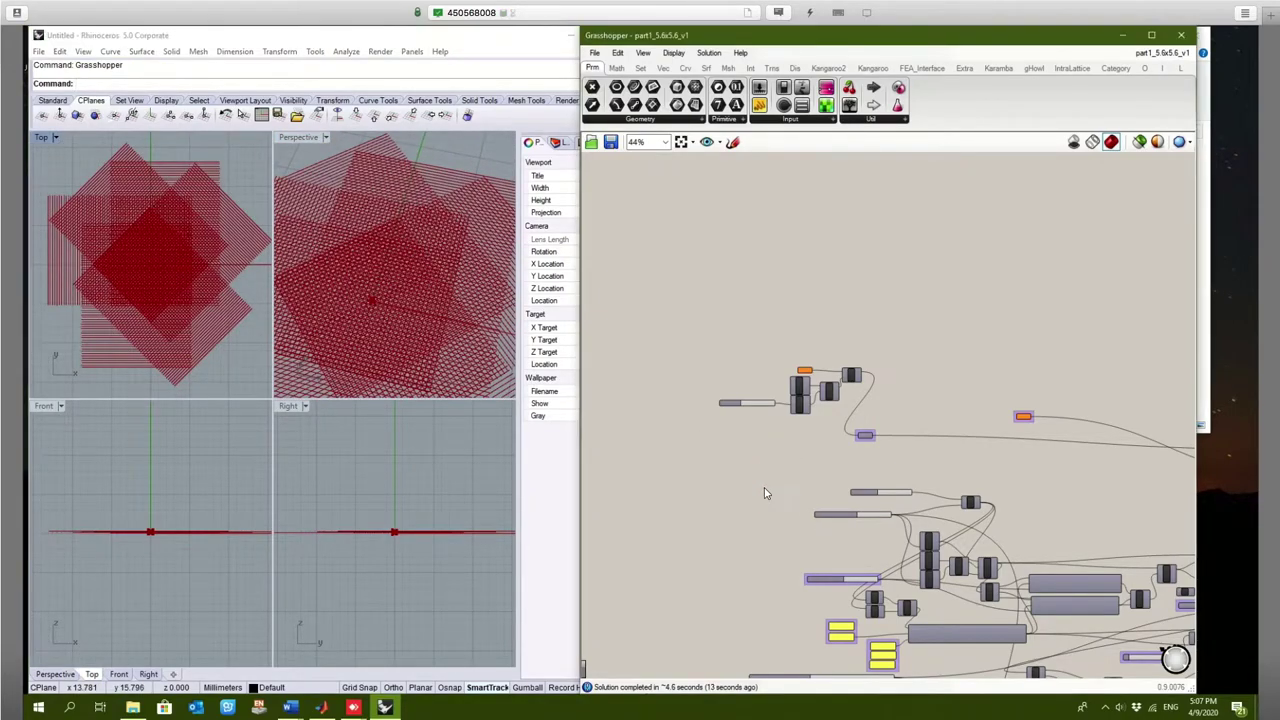
{"action": "scroll", "coordinate": [773, 451], "scroll_direction": "up", "scroll_amount": 6}
{"action": "left_click", "coordinate": [763, 330]}
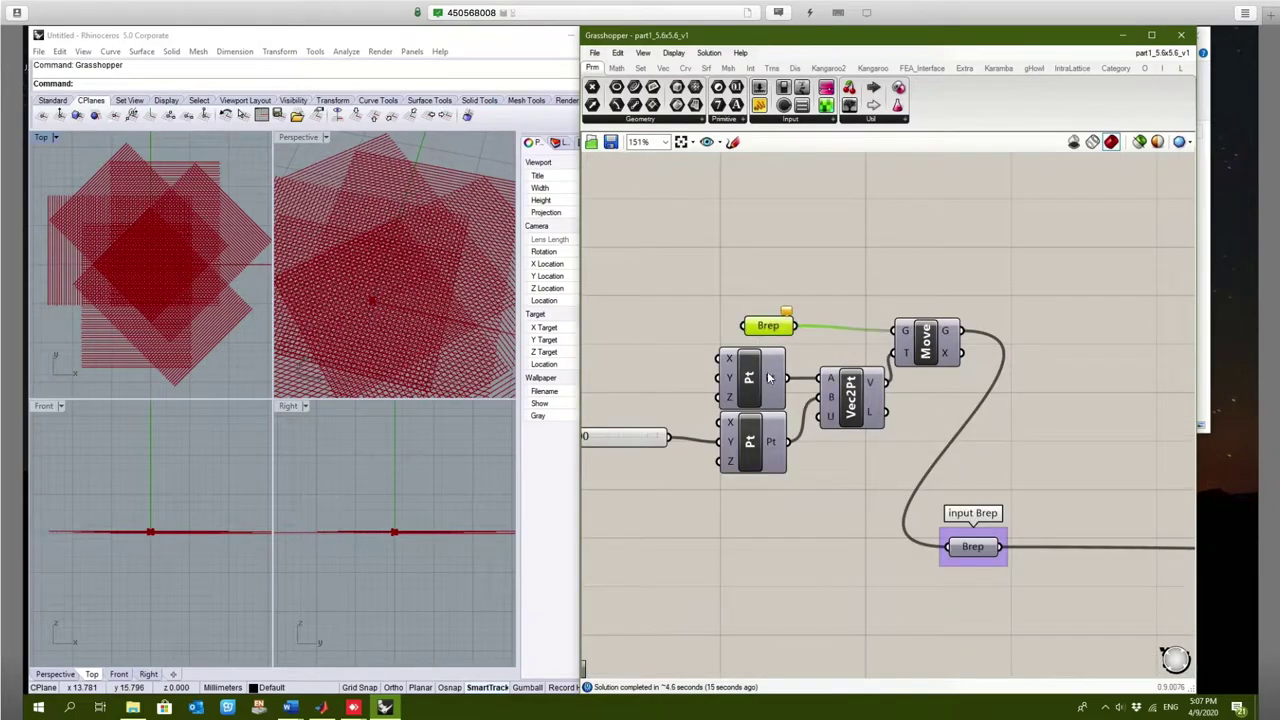
{"action": "right_click_drag", "start_coordinate": [728, 592], "coordinate": [713, 424]}
{"action": "right_click_drag", "start_coordinate": [710, 513], "coordinate": [763, 350]}
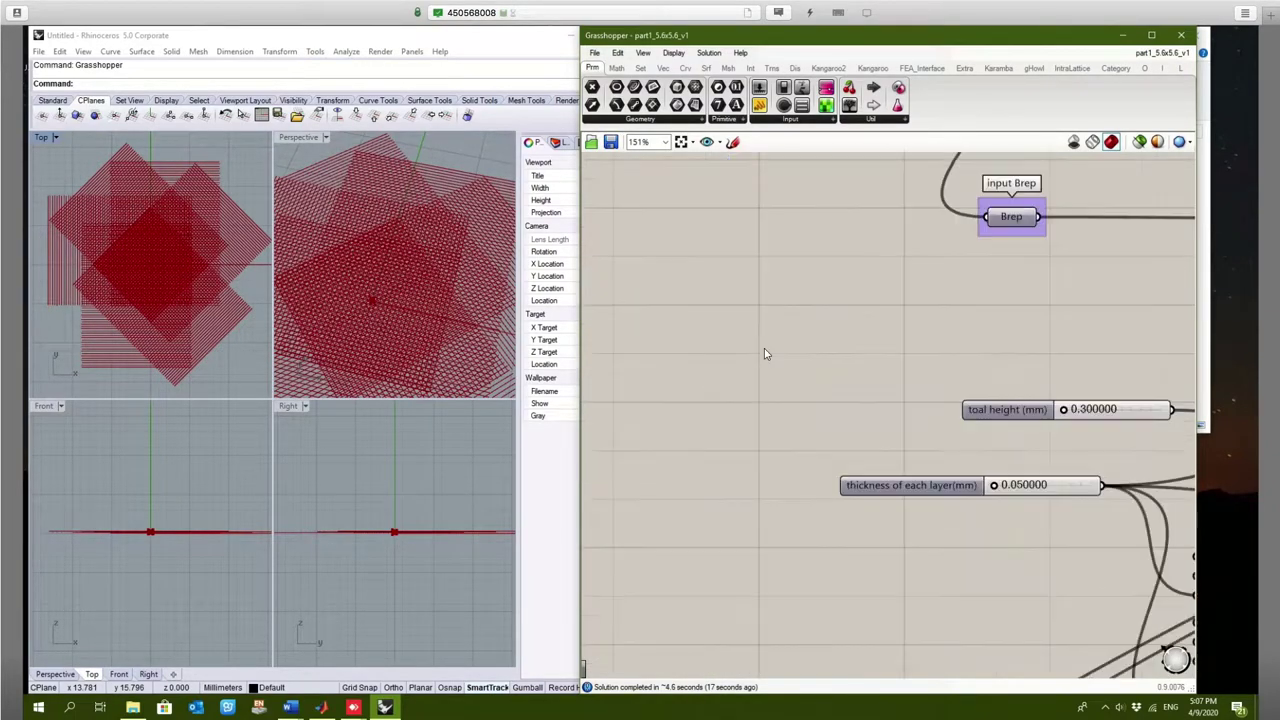
Examine the sliders for total height, layer thickness, boundary box length and number of intersection lines, and the two groups of angle panels
{"action": "right_click_drag", "start_coordinate": [828, 302], "coordinate": [808, 302]}
{"action": "right_click_drag", "start_coordinate": [938, 536], "coordinate": [848, 415]}
{"action": "scroll", "coordinate": [871, 500], "scroll_direction": "down", "scroll_amount": 1}
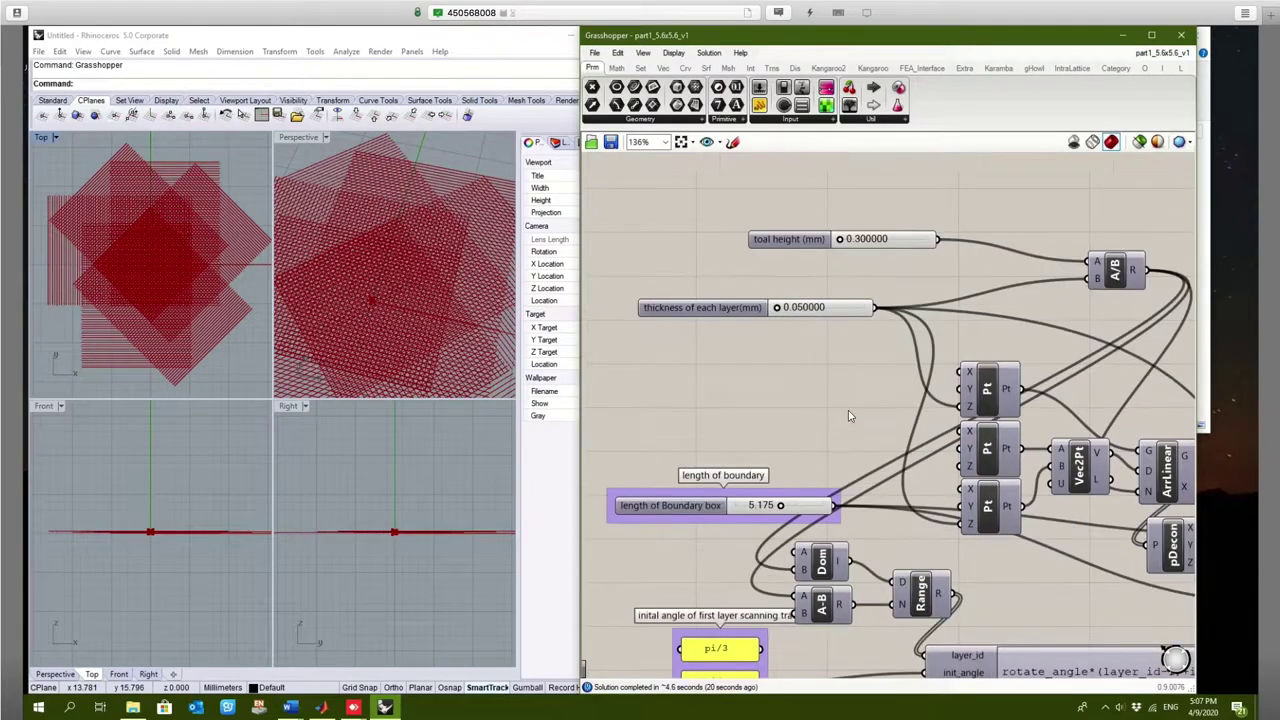
{"action": "left_click", "coordinate": [784, 242]}
{"action": "left_click", "coordinate": [705, 310]}
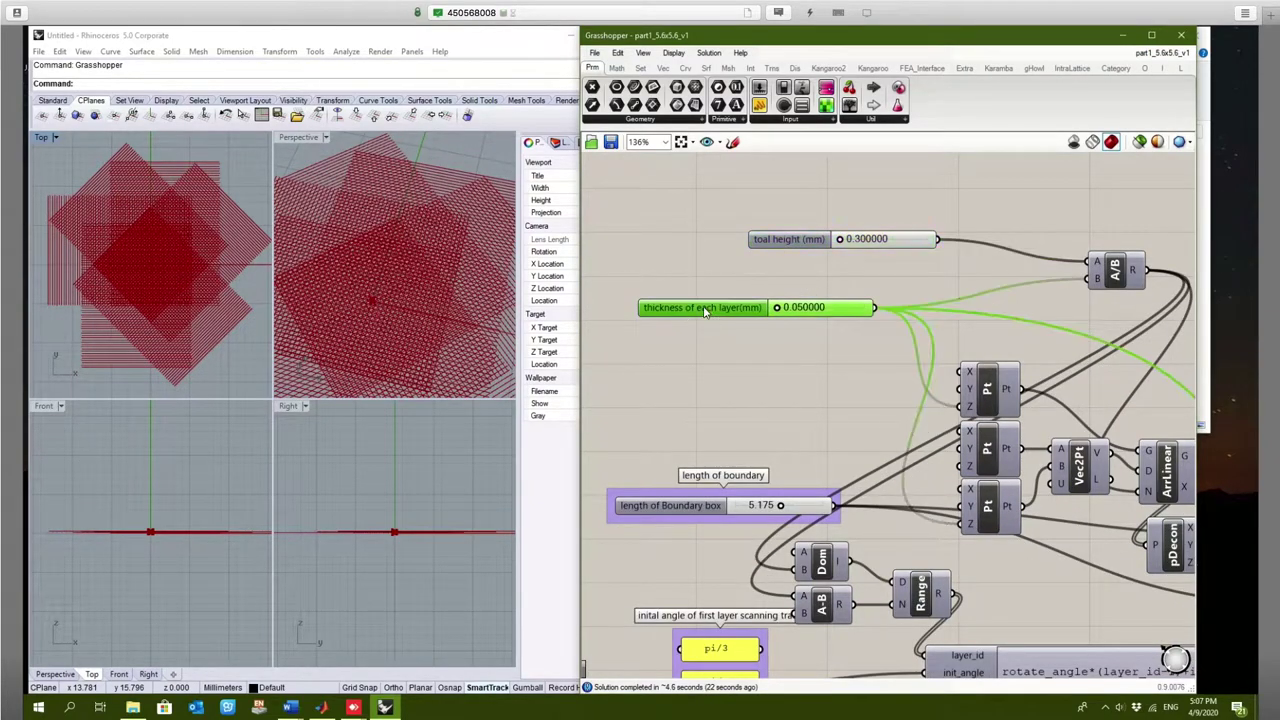
{"action": "left_click", "coordinate": [668, 509]}
{"action": "right_click_drag", "start_coordinate": [680, 580], "coordinate": [717, 352]}
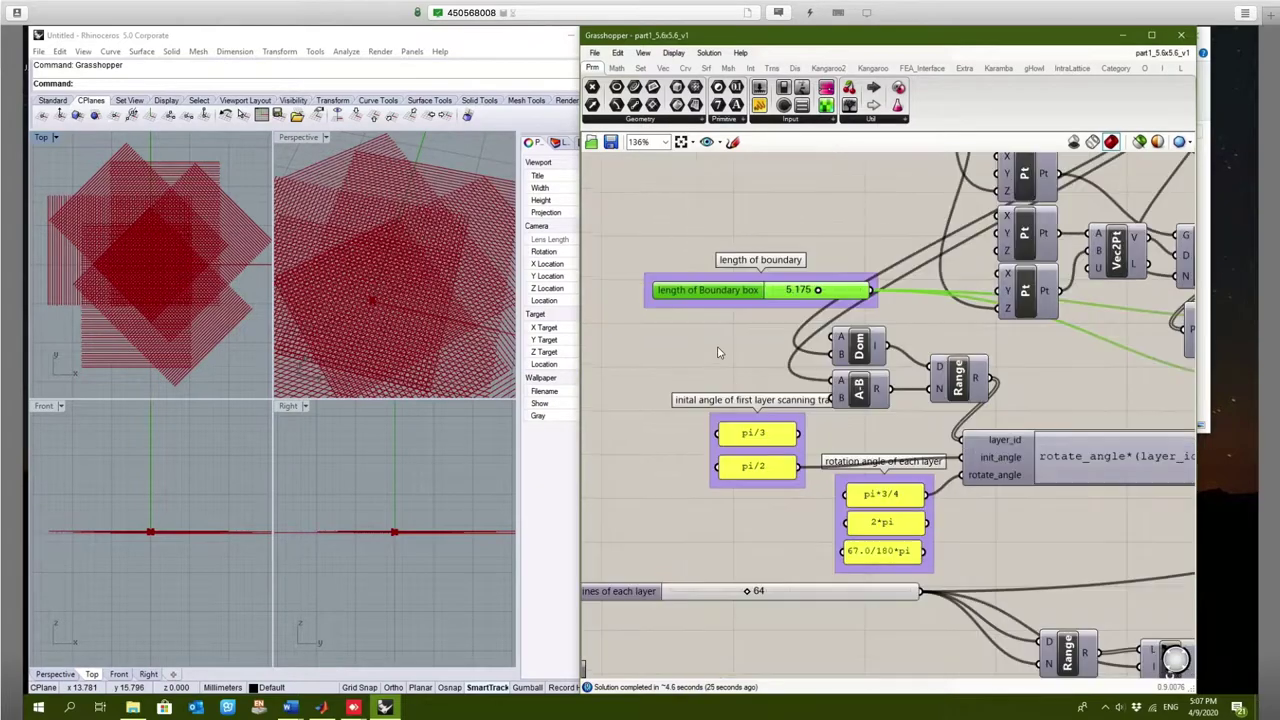
{"action": "right_click_drag", "start_coordinate": [771, 529], "coordinate": [818, 454]}
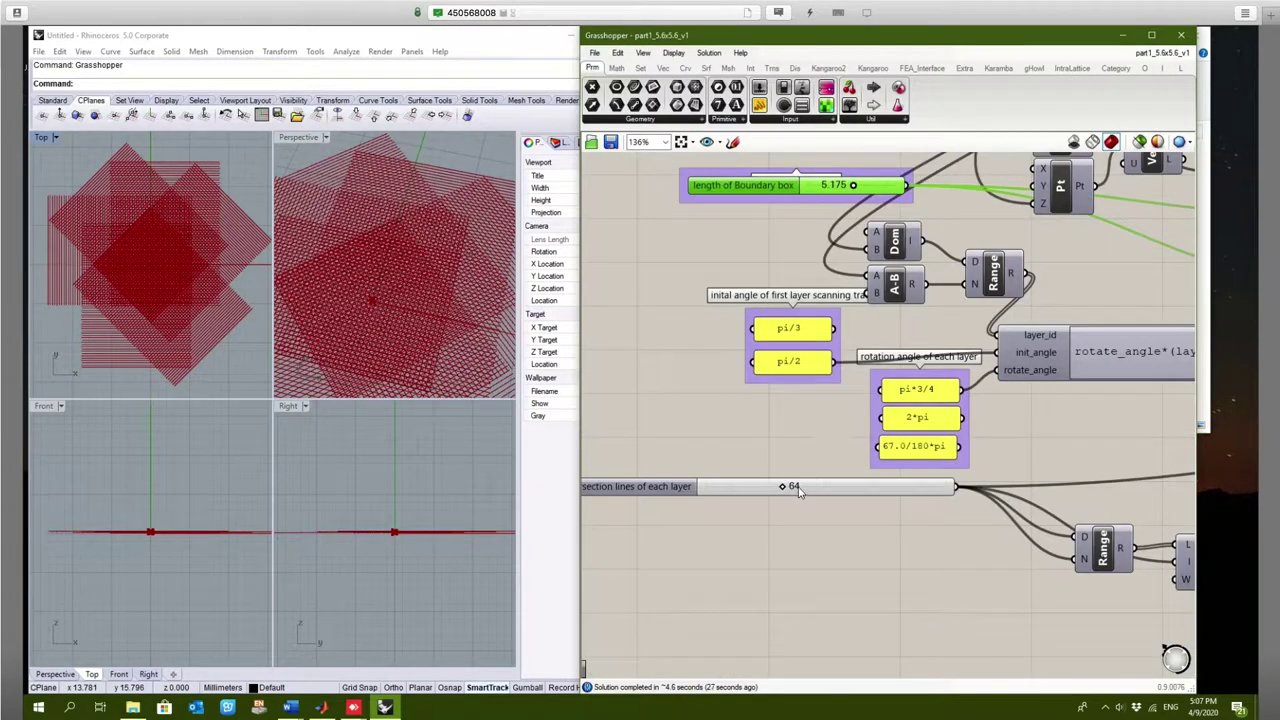
{"action": "right_click_drag", "start_coordinate": [665, 540], "coordinate": [851, 578]}
{"action": "left_click", "coordinate": [768, 530]}
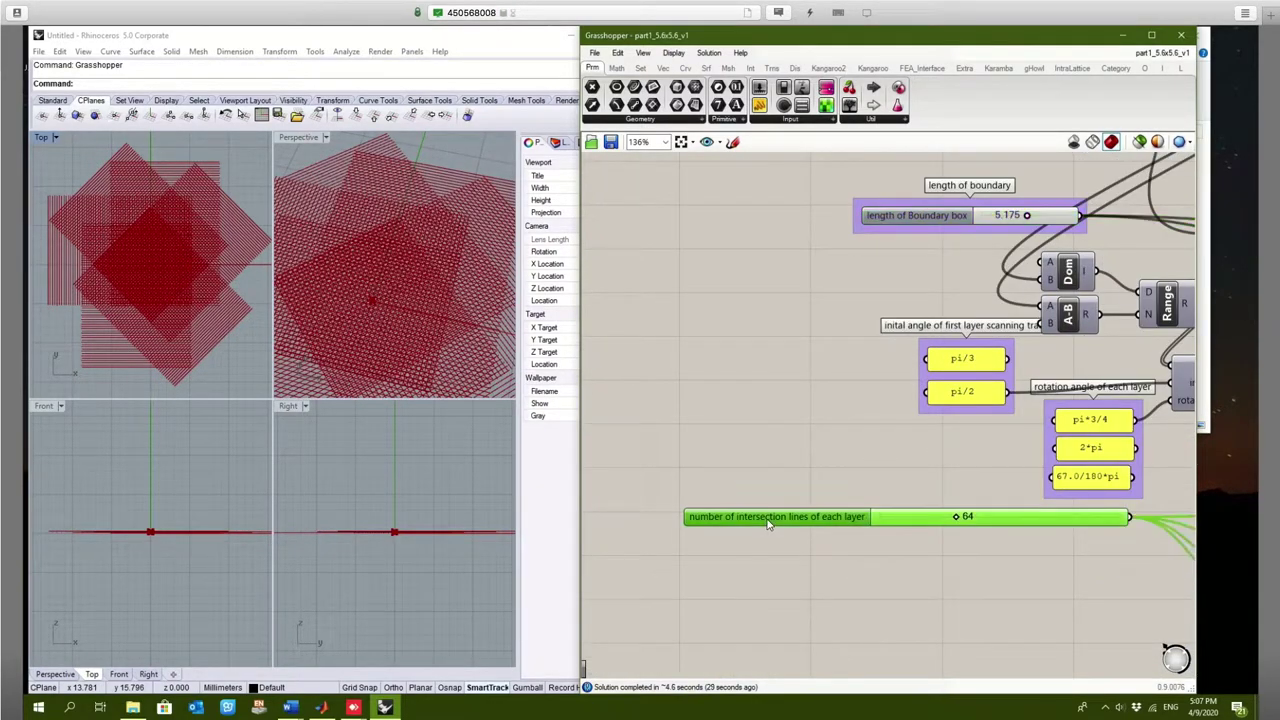
Set the length of Boundary box slider to 5.542
{"action": "right_click_drag", "start_coordinate": [1000, 594], "coordinate": [848, 589]}
{"action": "right_click_drag", "start_coordinate": [843, 483], "coordinate": [807, 522]}
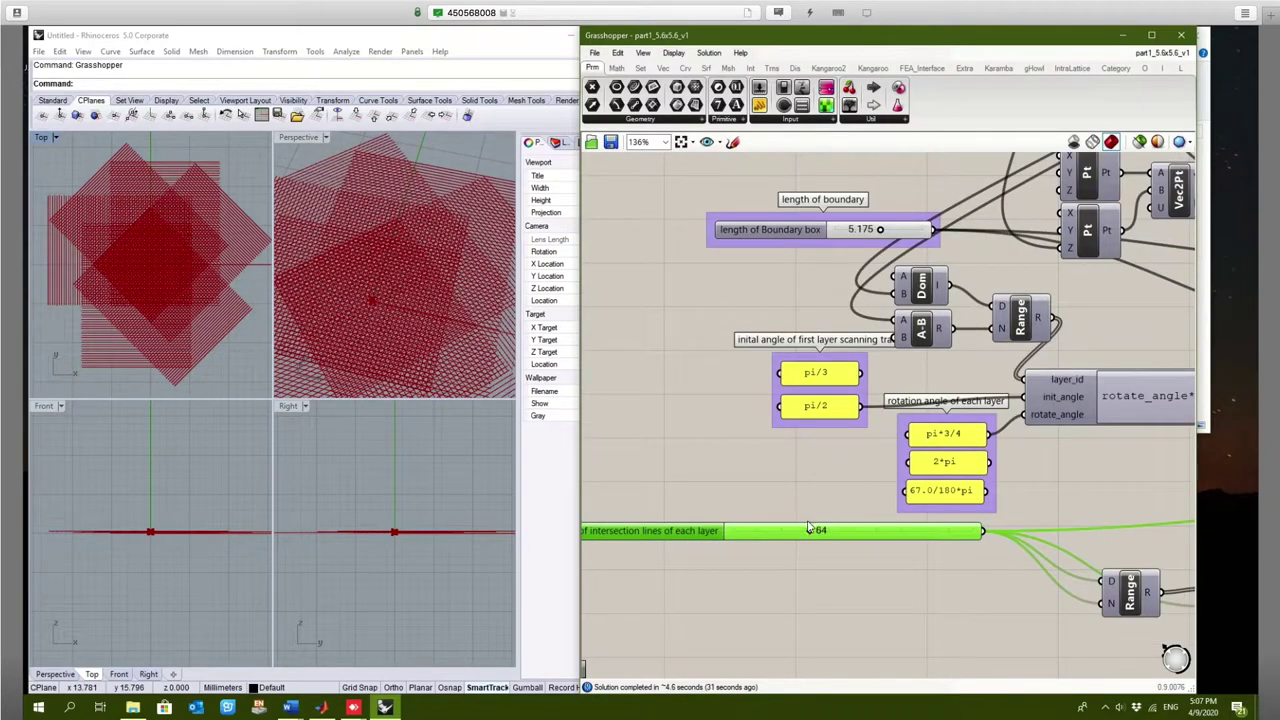
{"action": "left_click", "coordinate": [843, 270]}
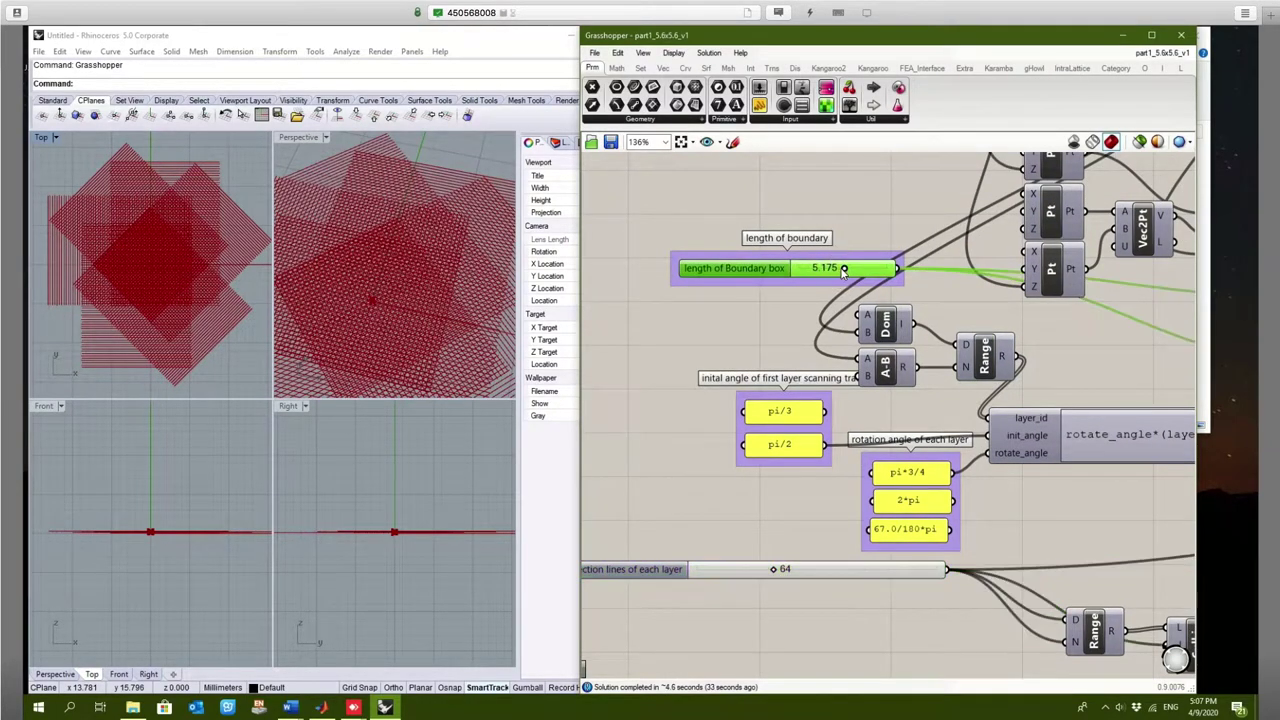
{"action": "left_click_drag", "start_coordinate": [843, 270], "coordinate": [847, 268]}
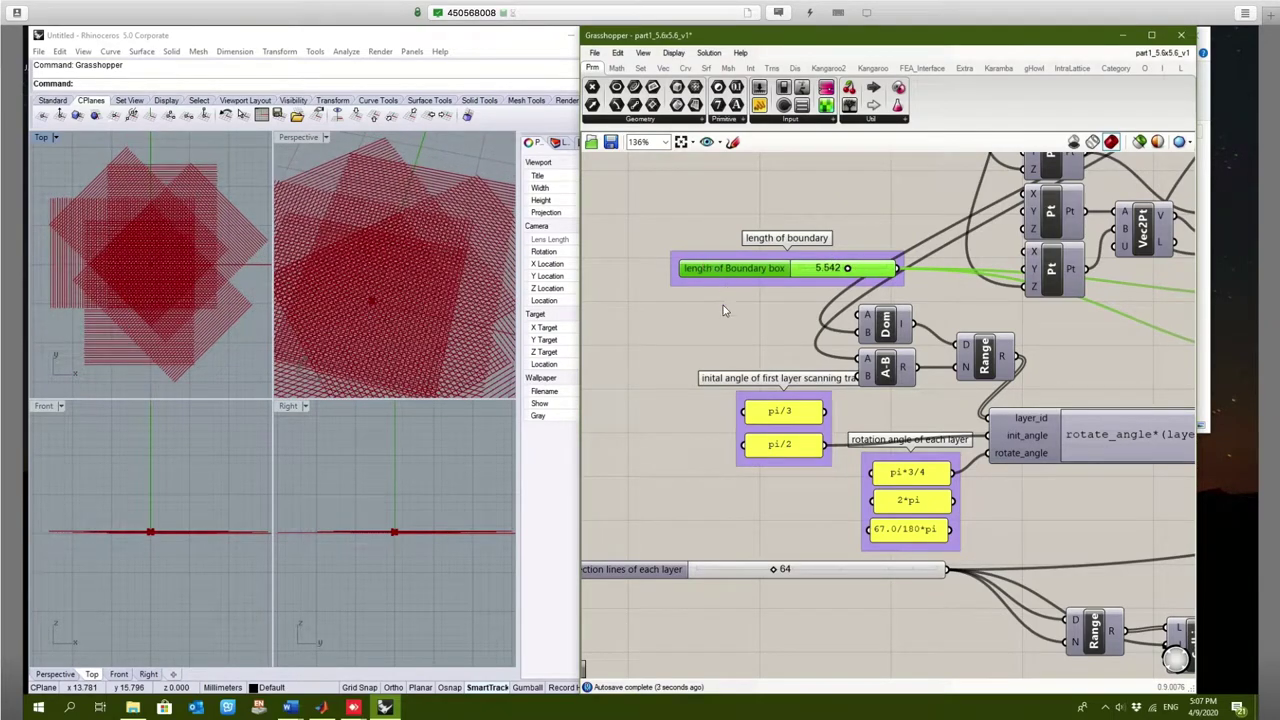
Maximize the Top viewport to view the scan line pattern
{"action": "left_click", "coordinate": [68, 151]}
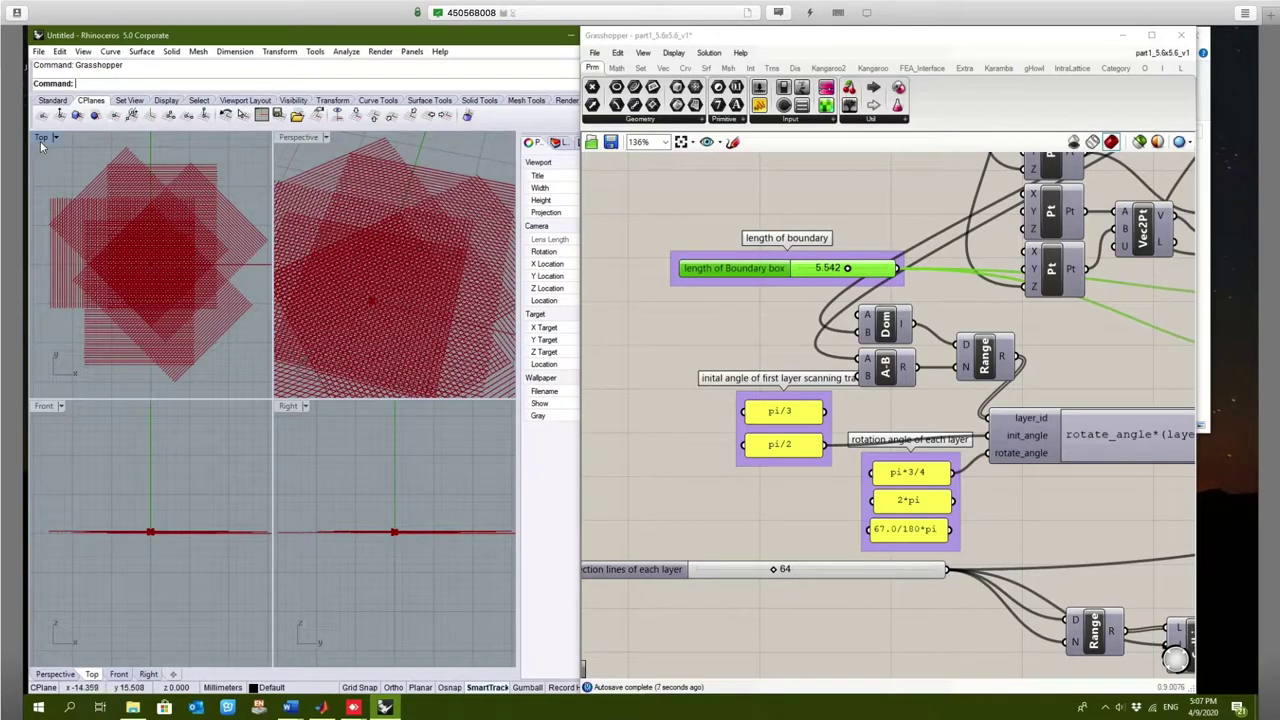
{"action": "double_click", "coordinate": [40, 141]}
{"action": "scroll", "coordinate": [297, 478], "scroll_direction": "up", "scroll_amount": 2}
{"action": "scroll", "coordinate": [297, 478], "scroll_direction": "down", "scroll_amount": 1}
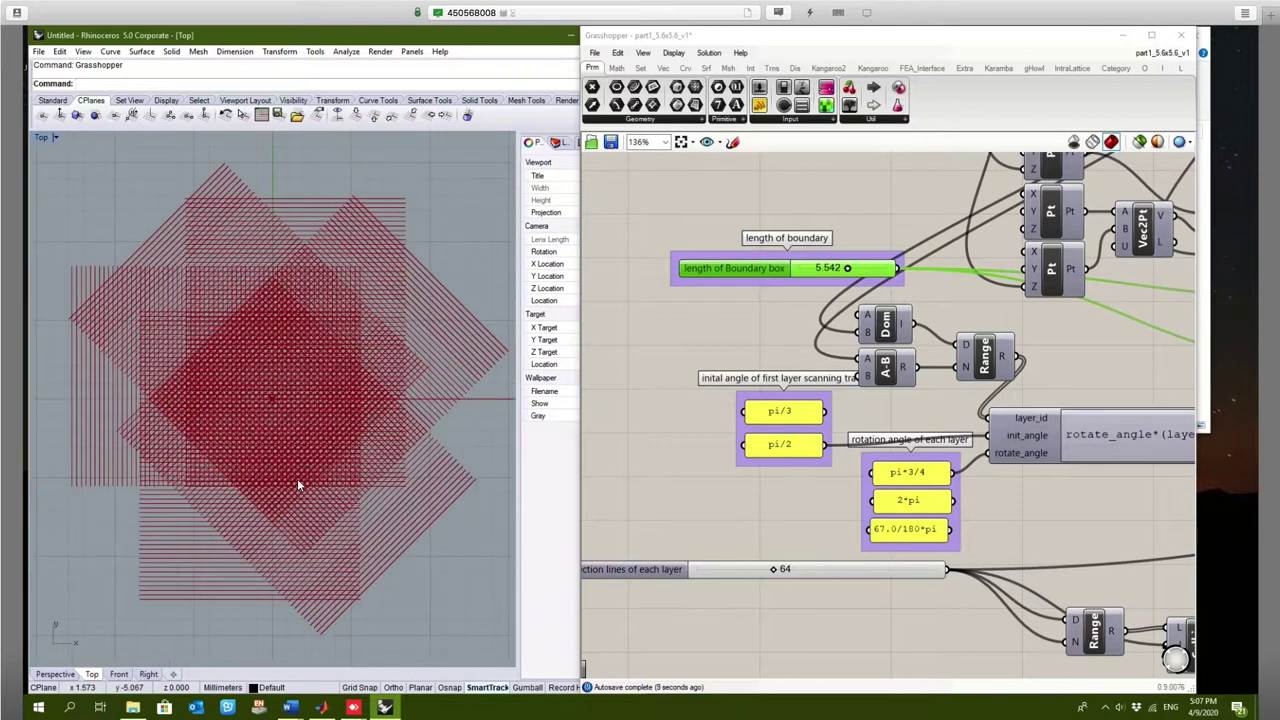
Try pi/3 as the first layer's initial scanning angle, and reconnect the pi/2 panel to init_angle
{"action": "left_click", "coordinate": [660, 378]}
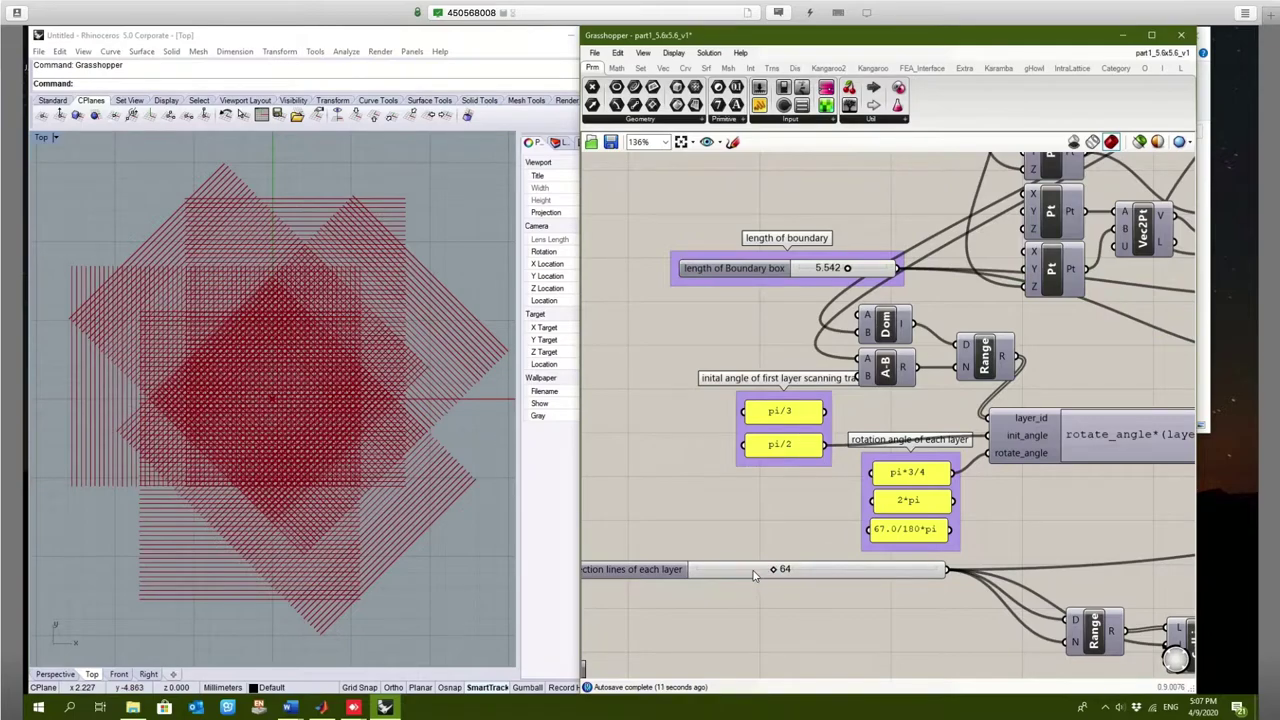
{"action": "mouse_move", "coordinate": [775, 572]}
{"action": "left_mouse_down"}
{"action": "mouse_move", "coordinate": [760, 568]}
{"action": "mouse_move", "coordinate": [773, 568]}
{"action": "left_mouse_up"}
{"action": "left_click_drag", "start_coordinate": [826, 412], "coordinate": [987, 437]}
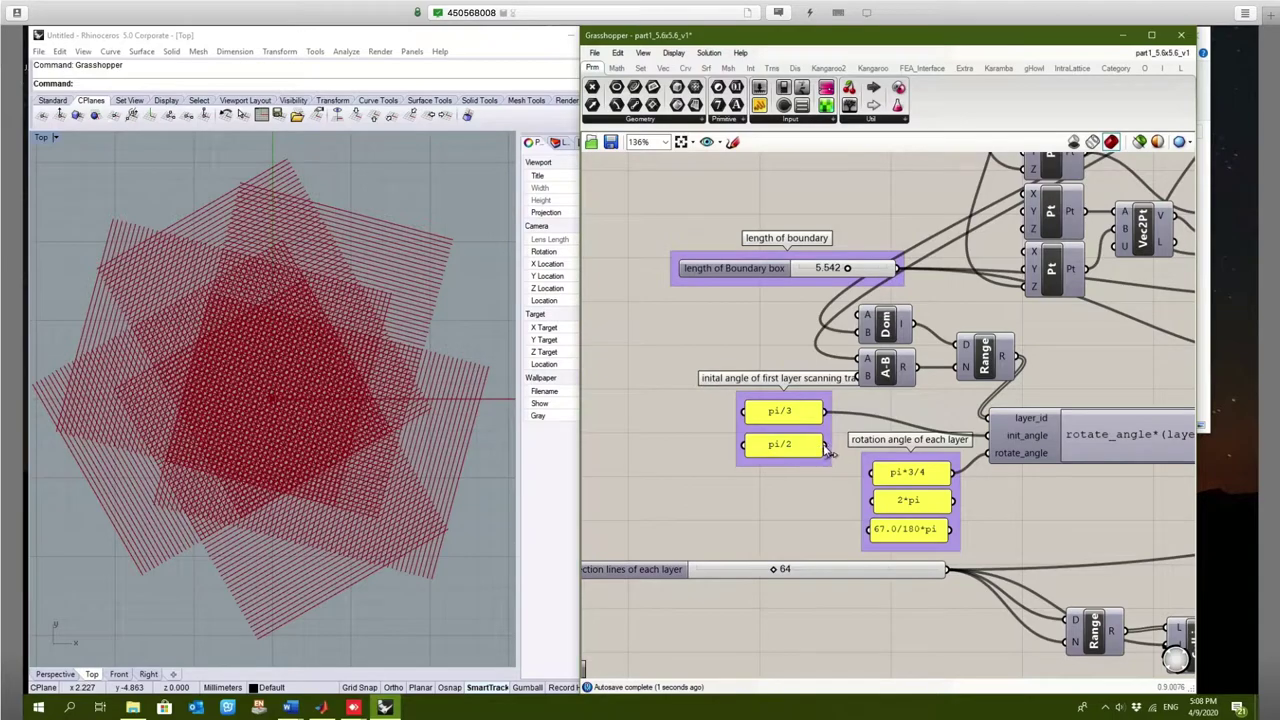
{"action": "left_click_drag", "start_coordinate": [826, 447], "coordinate": [988, 438]}
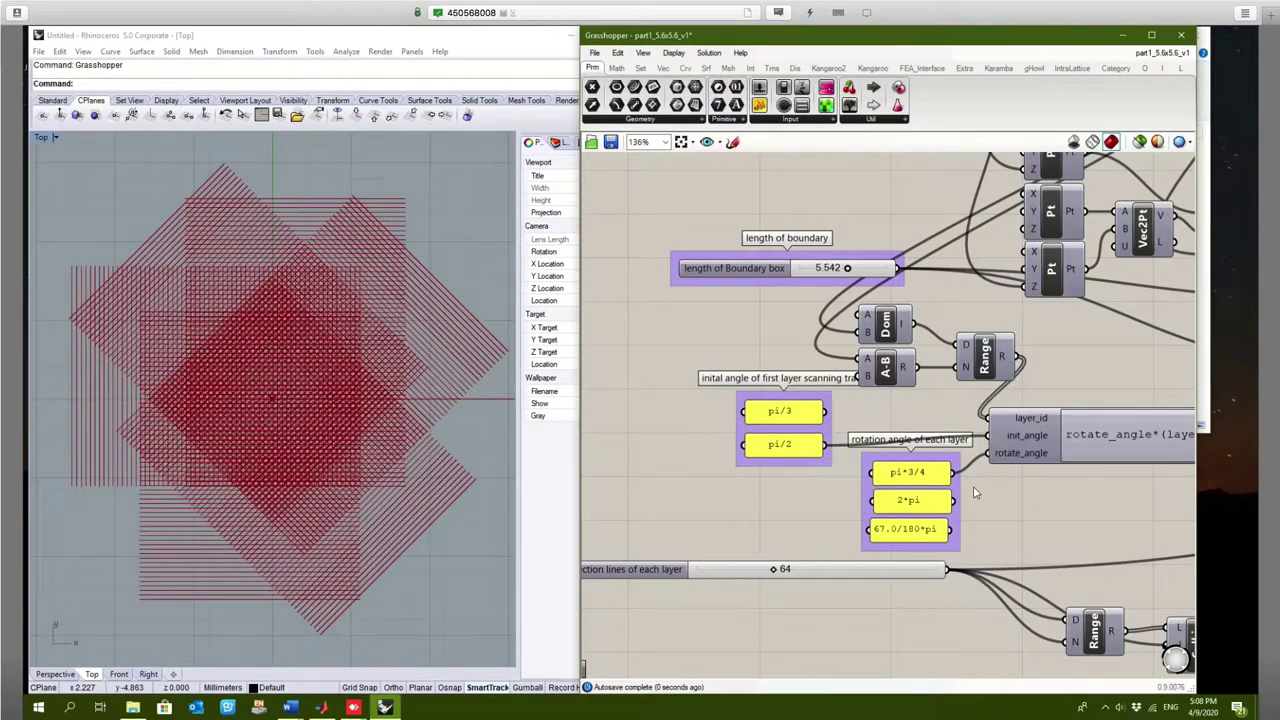
Try 2*pi as the rotation angle of each layer, and connect the 67.0/180*pi panel to rotate_angle instead
{"action": "left_click_drag", "start_coordinate": [954, 501], "coordinate": [988, 455]}
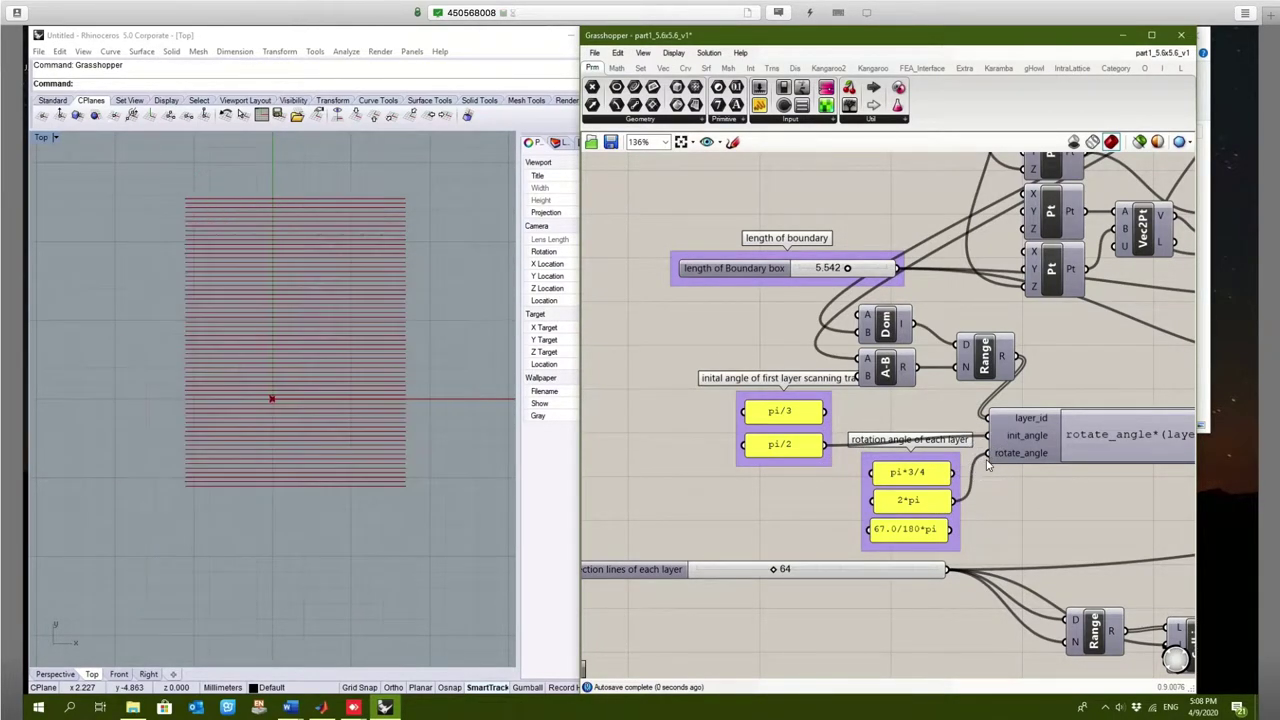
{"action": "left_click_drag", "start_coordinate": [955, 529], "coordinate": [990, 456]}
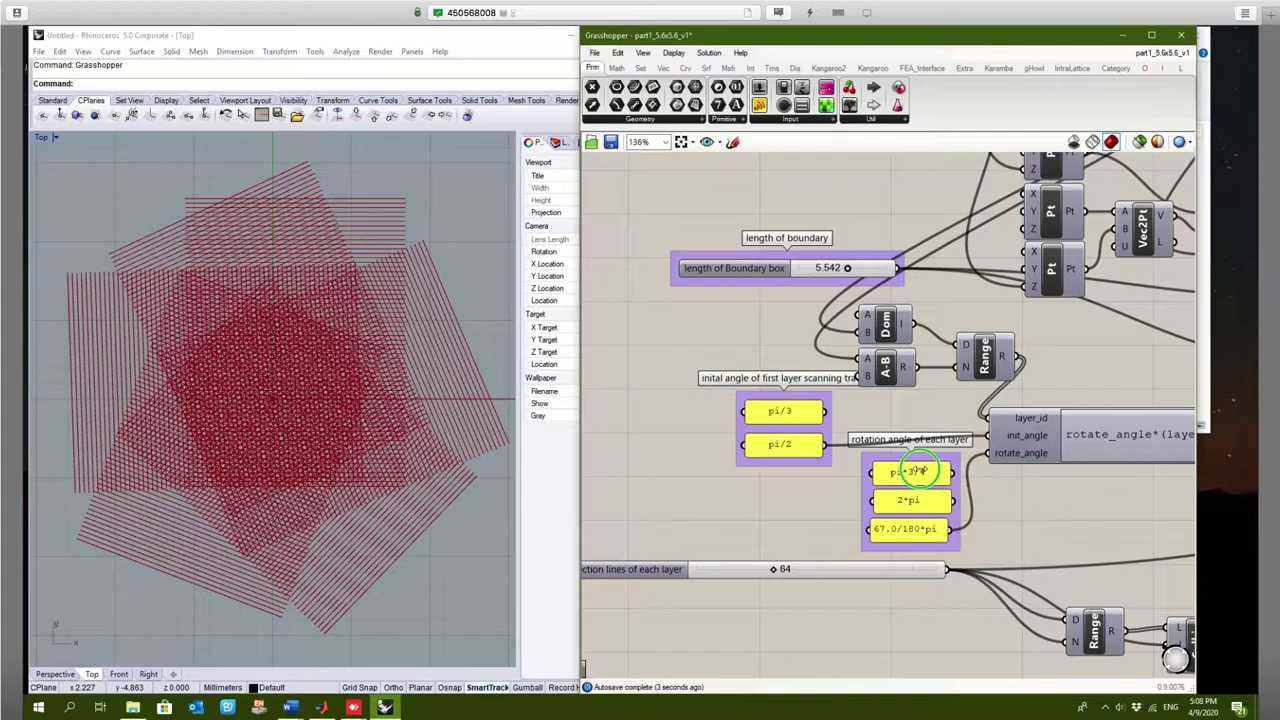
Set the hatching space slider to 0.304005 and the length of intersection line slider to 13 mm
{"action": "right_click_drag", "start_coordinate": [1102, 510], "coordinate": [839, 479]}
{"action": "right_click_drag", "start_coordinate": [1032, 494], "coordinate": [700, 466]}
{"action": "right_click_drag", "start_coordinate": [997, 466], "coordinate": [709, 418]}
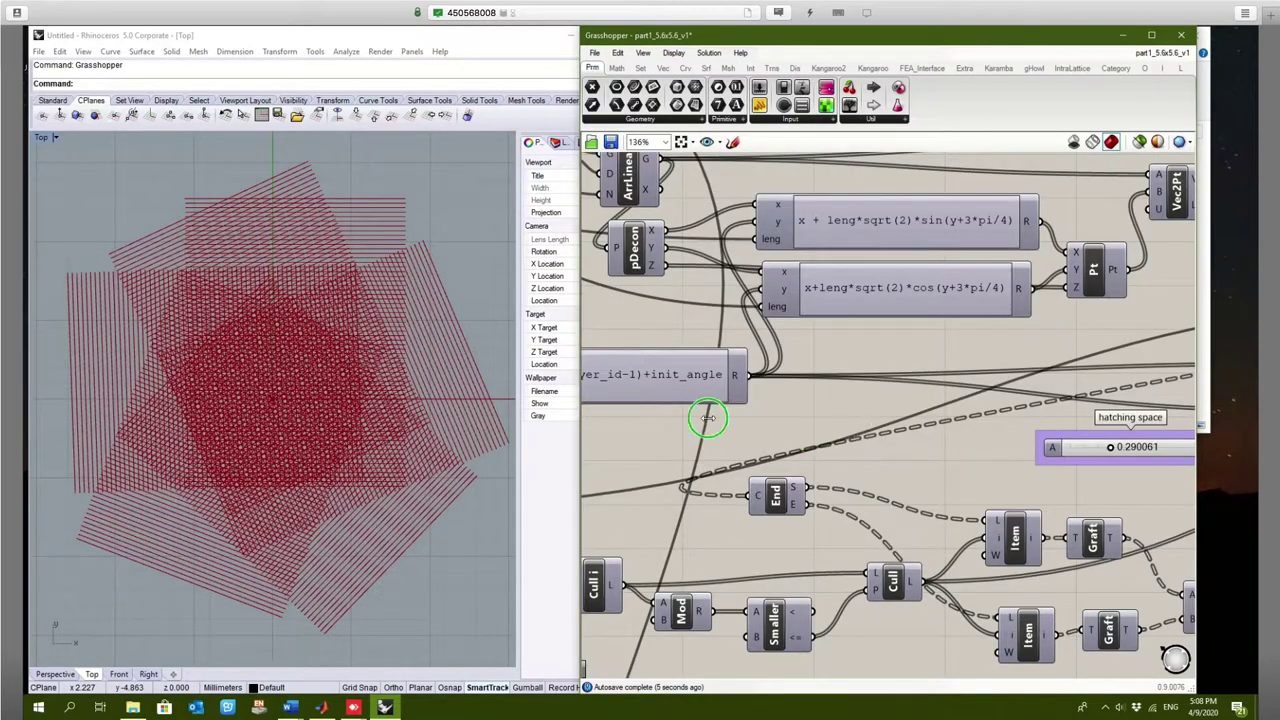
{"action": "mouse_move", "coordinate": [820, 401]}
{"action": "left_mouse_down"}
{"action": "mouse_move", "coordinate": [809, 399]}
{"action": "mouse_move", "coordinate": [821, 399]}
{"action": "left_mouse_up"}
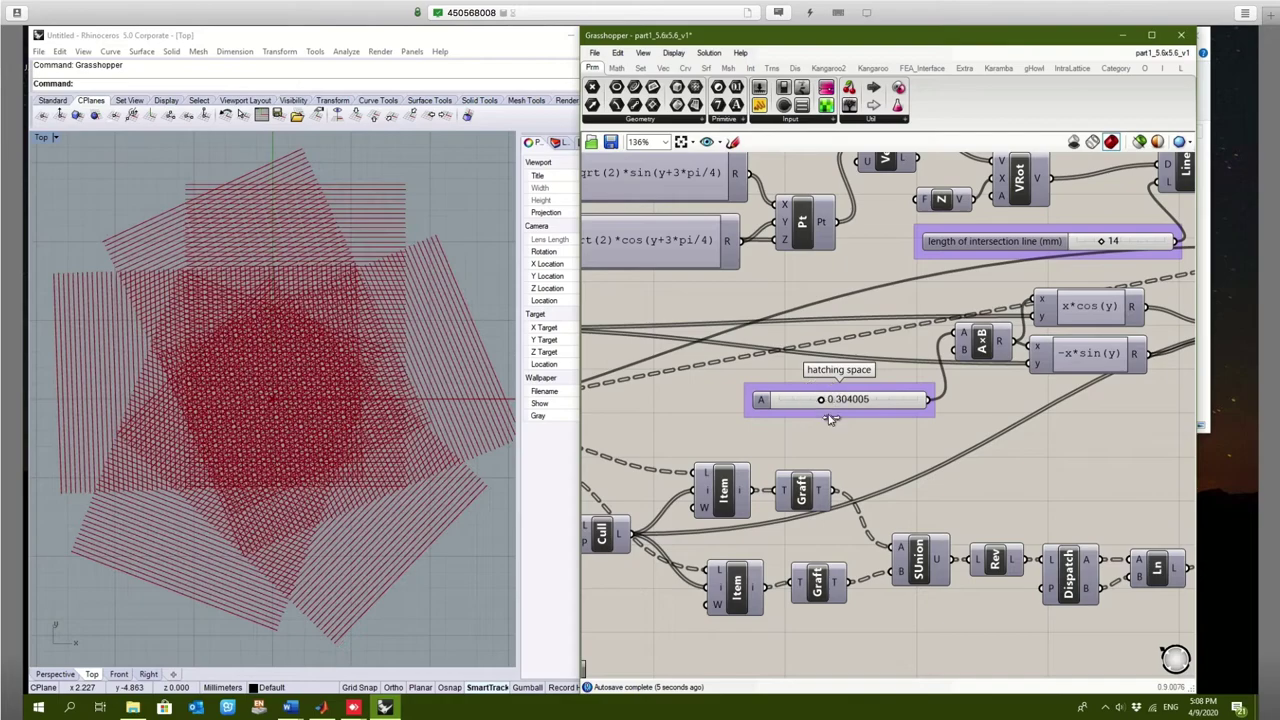
{"action": "right_click_drag", "start_coordinate": [1008, 404], "coordinate": [882, 463]}
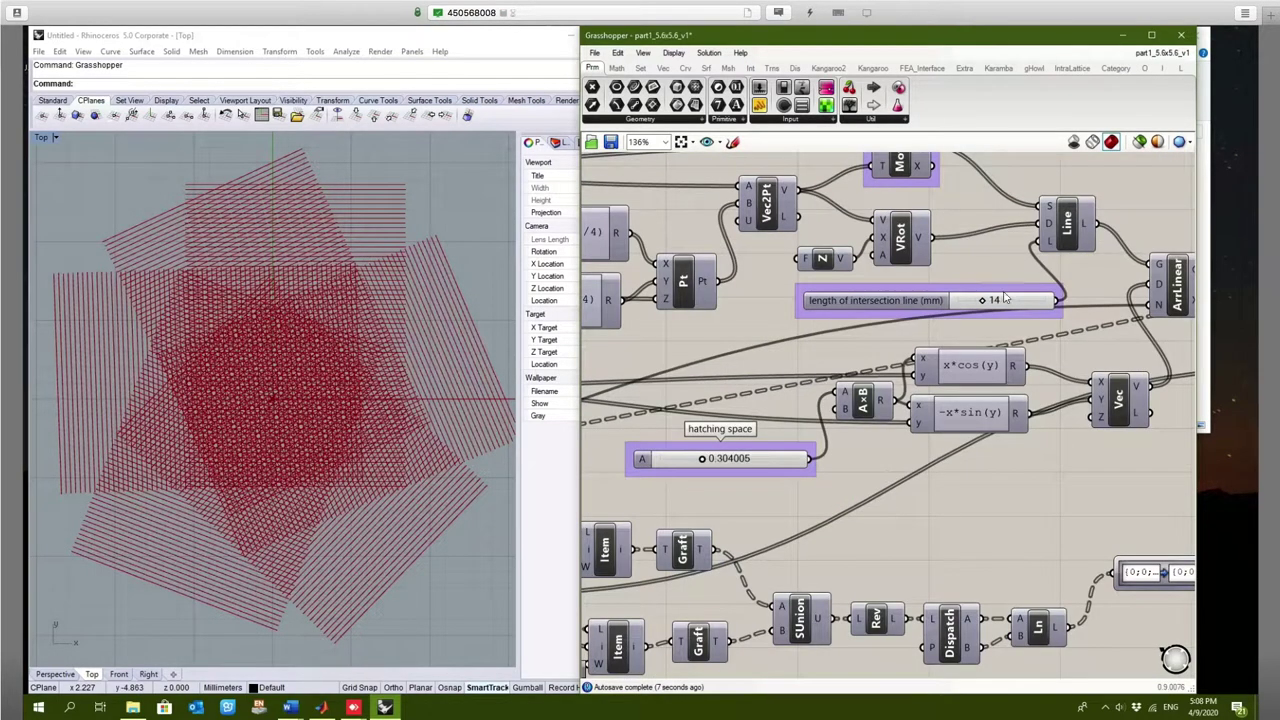
{"action": "left_click_drag", "start_coordinate": [986, 301], "coordinate": [984, 303]}
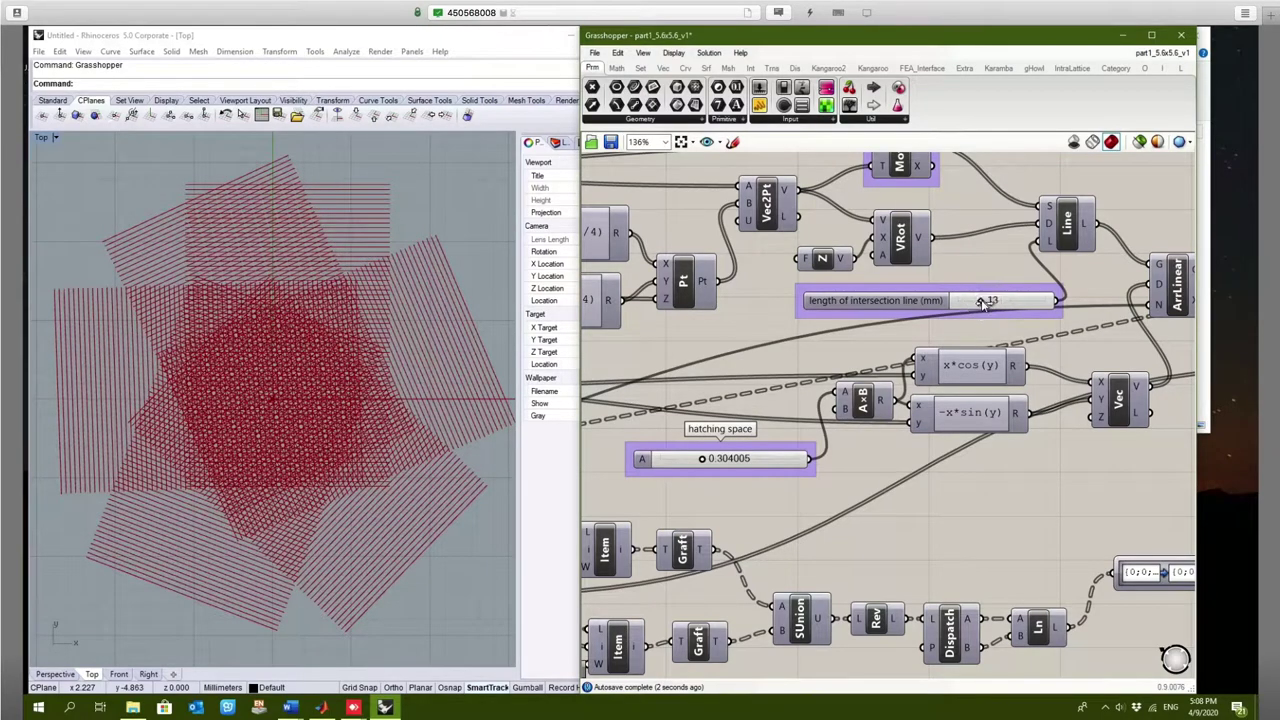
Examine the downstream part of the definition, including the points in domains group and the final start and end points
{"action": "scroll", "coordinate": [950, 543], "scroll_direction": "down", "scroll_amount": 5}
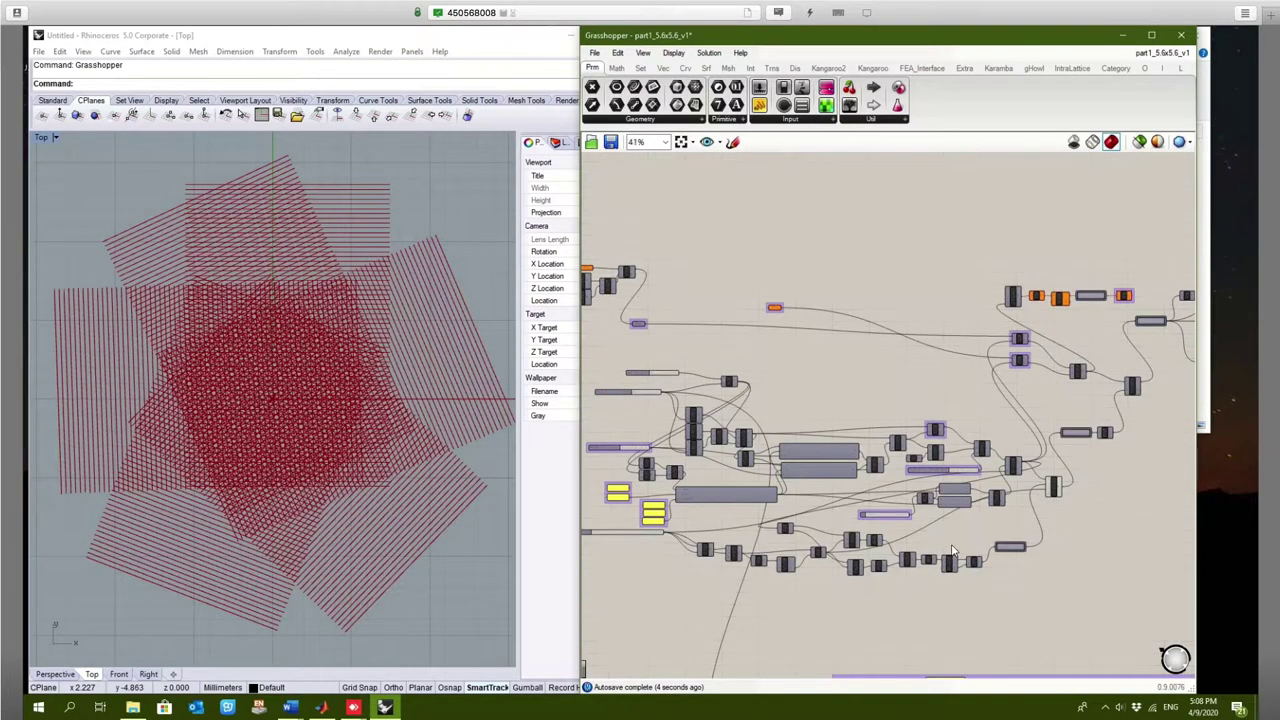
{"action": "right_click_drag", "start_coordinate": [1085, 598], "coordinate": [772, 505]}
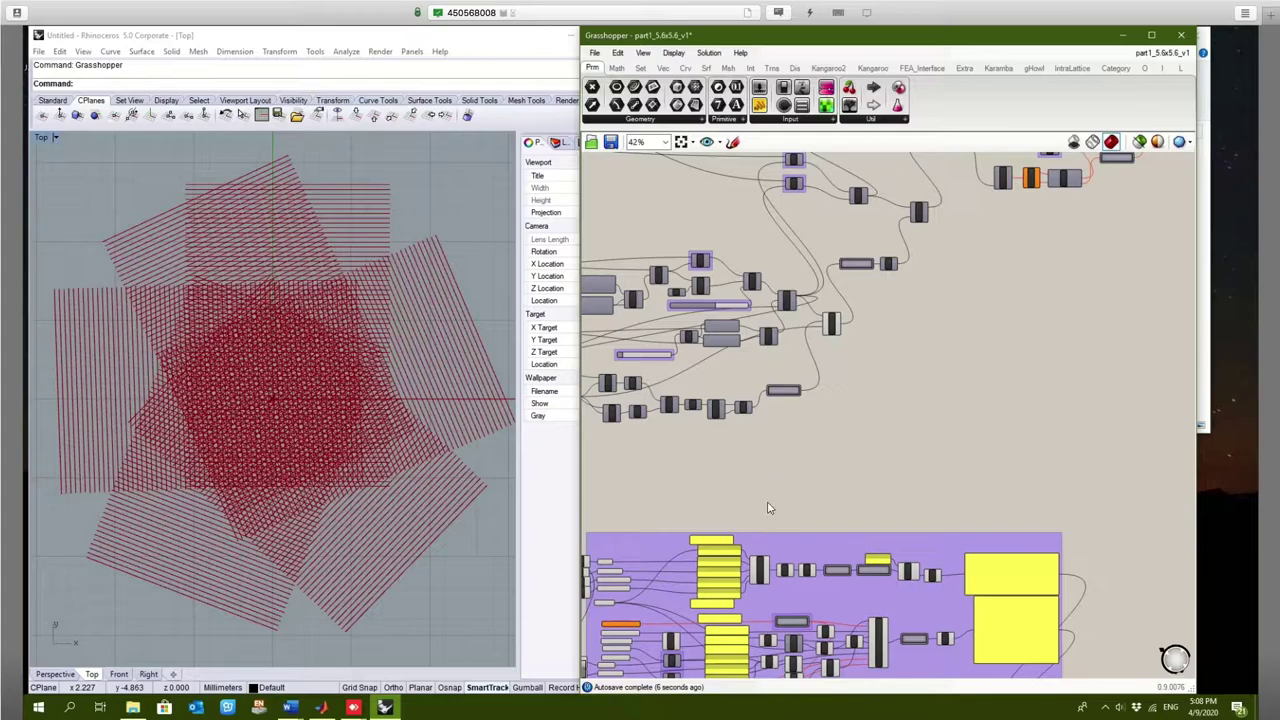
{"action": "right_click_drag", "start_coordinate": [1009, 291], "coordinate": [788, 413]}
{"action": "scroll", "coordinate": [881, 520], "scroll_direction": "down", "scroll_amount": 4}
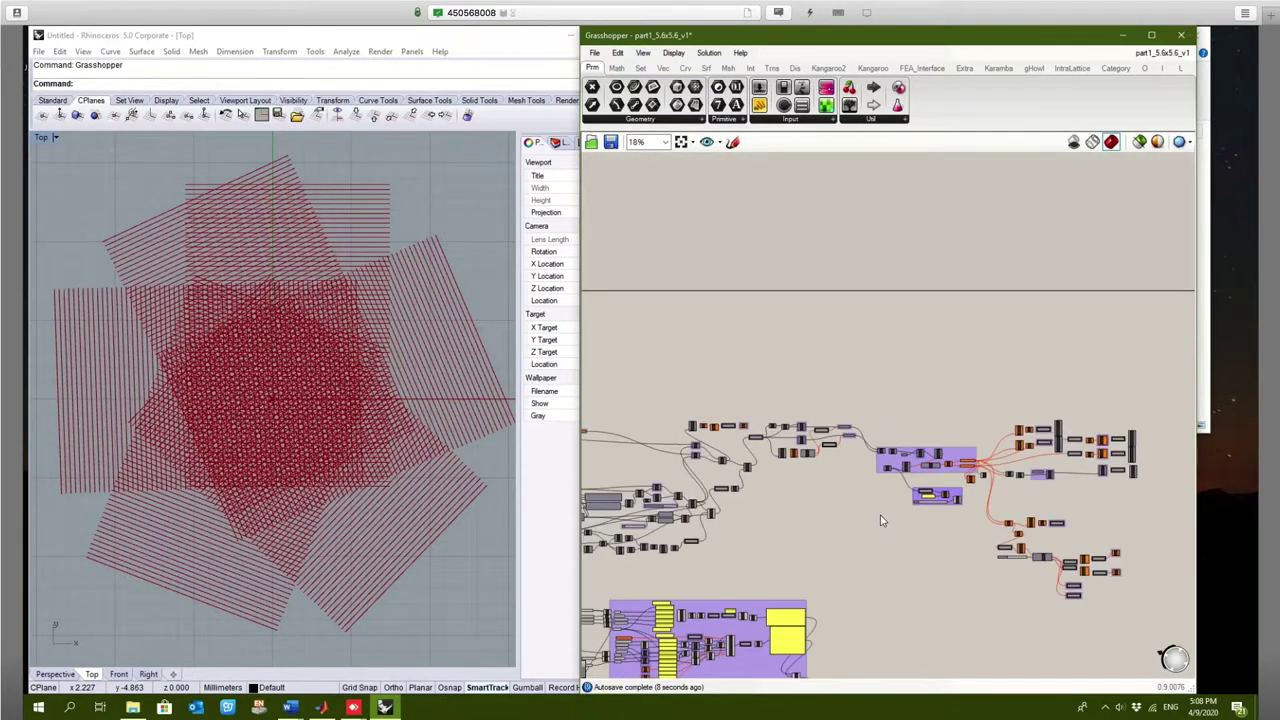
{"action": "scroll", "coordinate": [973, 493], "scroll_direction": "up", "scroll_amount": 7}
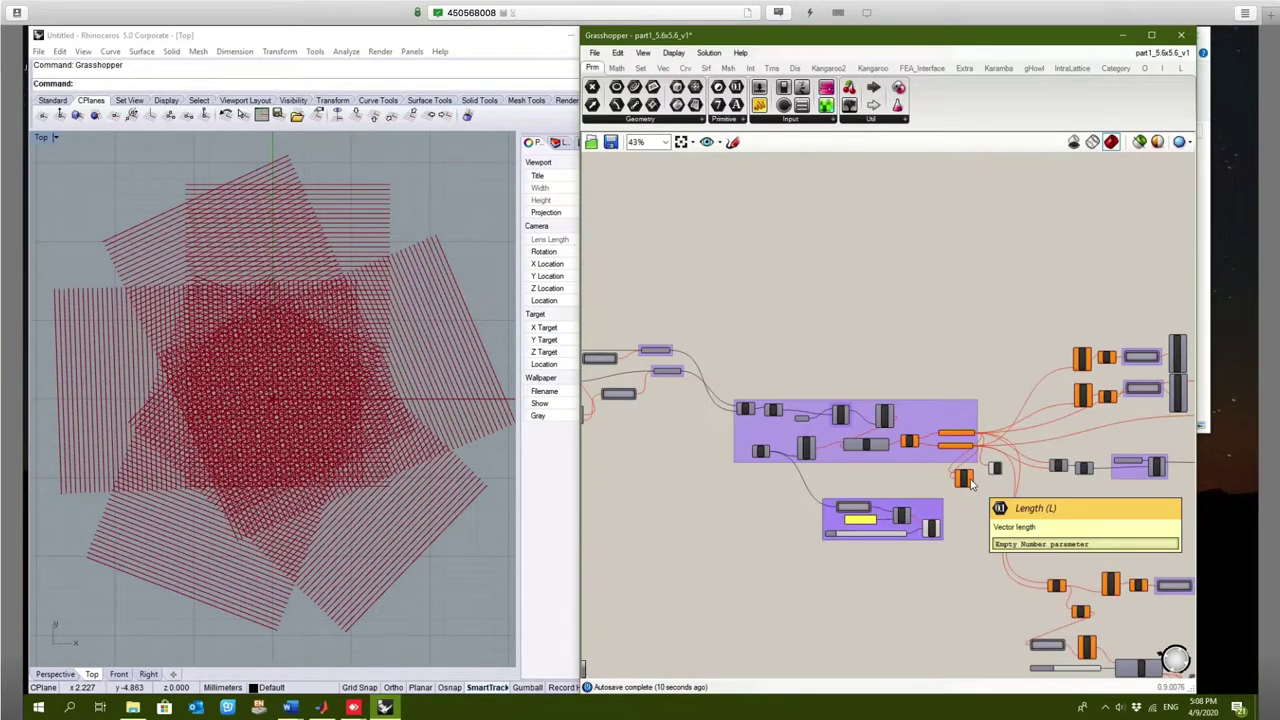
{"action": "left_click", "coordinate": [956, 564]}
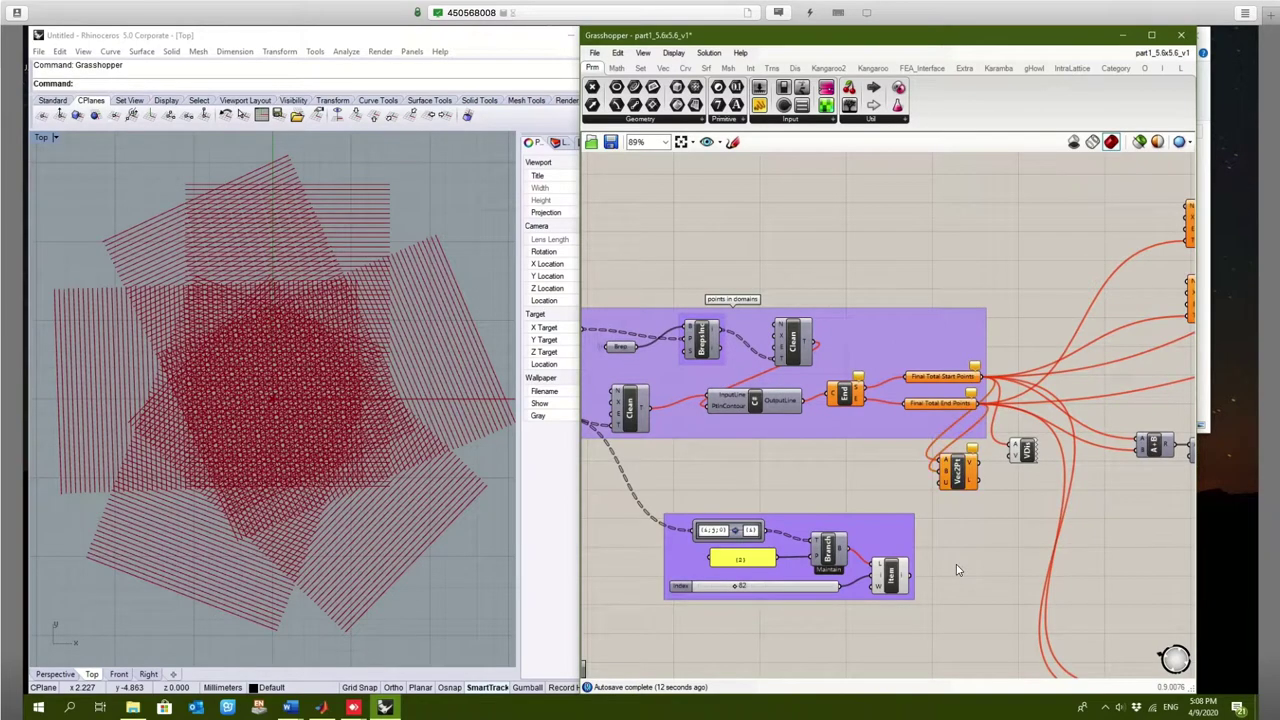
{"action": "scroll", "coordinate": [956, 564], "scroll_direction": "down", "scroll_amount": 5}
{"action": "right_click_drag", "start_coordinate": [922, 624], "coordinate": [969, 318]}
{"action": "right_click_drag", "start_coordinate": [908, 448], "coordinate": [1064, 446]}
{"action": "scroll", "coordinate": [670, 497], "scroll_direction": "up", "scroll_amount": 3}
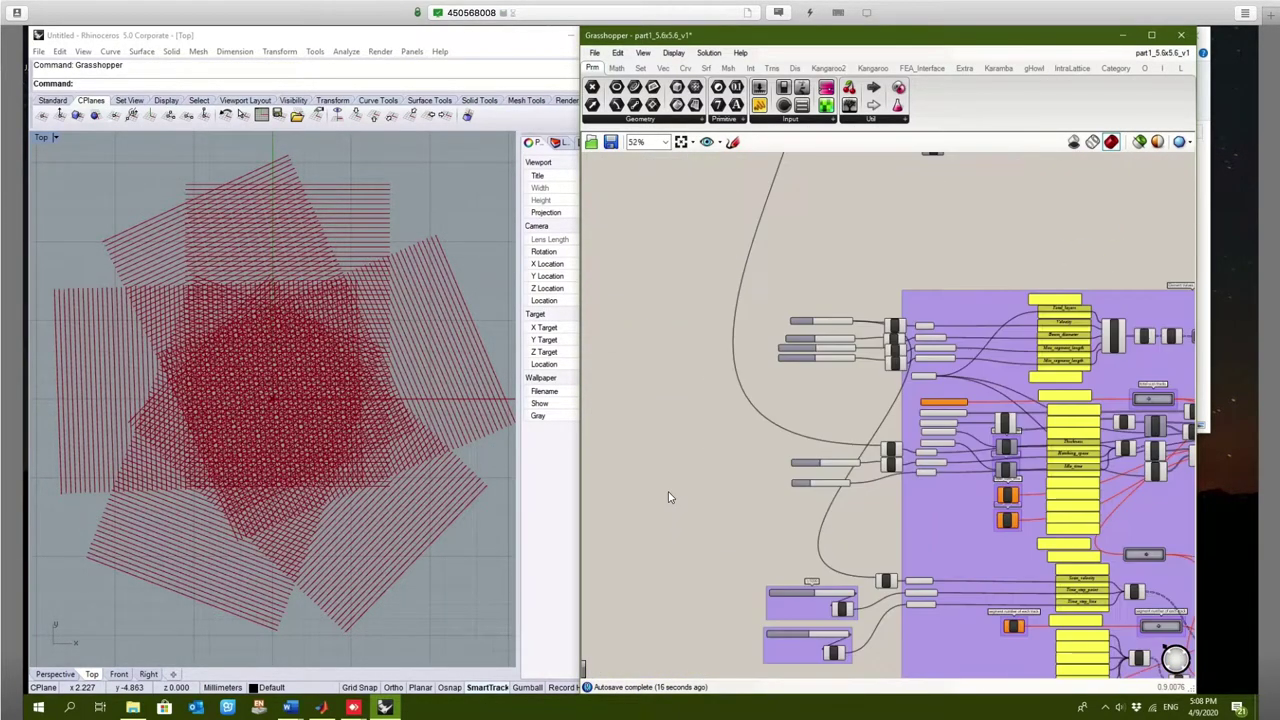
Examine the process parameter sliders: scan speed, beam diameter, segment lengths, hatching space, idle time and the point and line source time steps
{"action": "scroll", "coordinate": [847, 377], "scroll_direction": "up", "scroll_amount": 4}
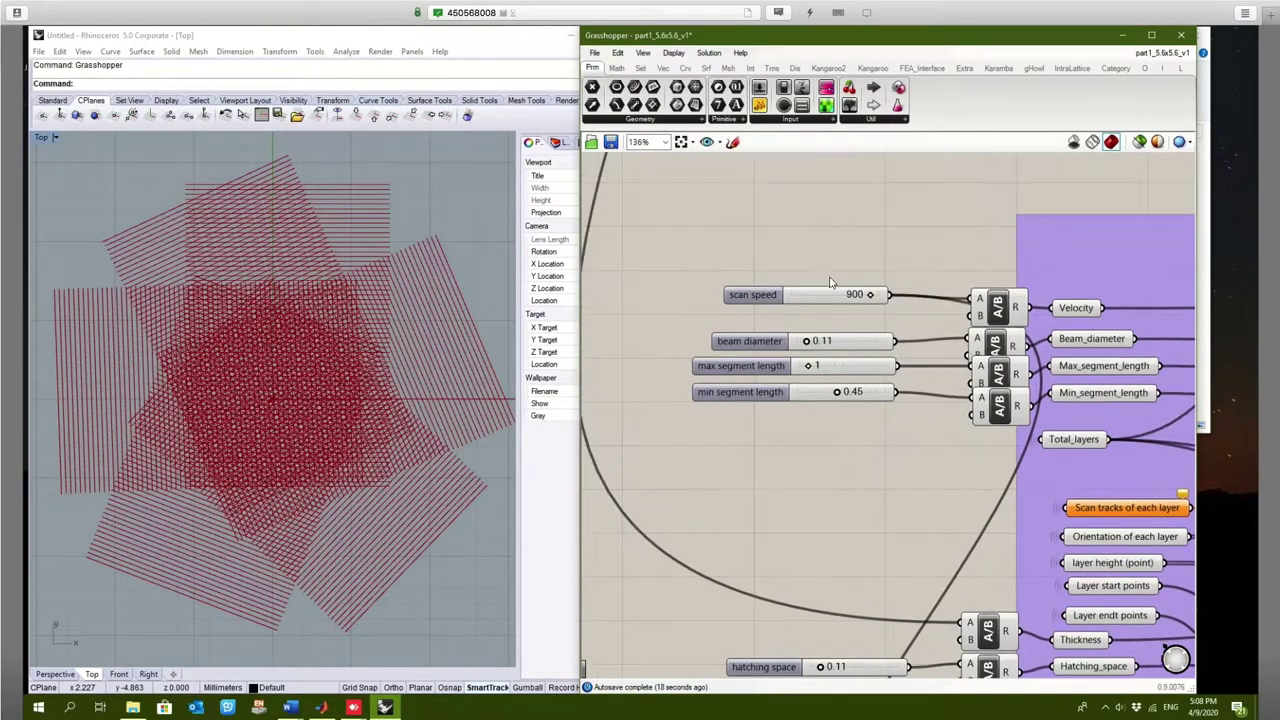
{"action": "left_click", "coordinate": [785, 296]}
{"action": "left_click", "coordinate": [779, 343]}
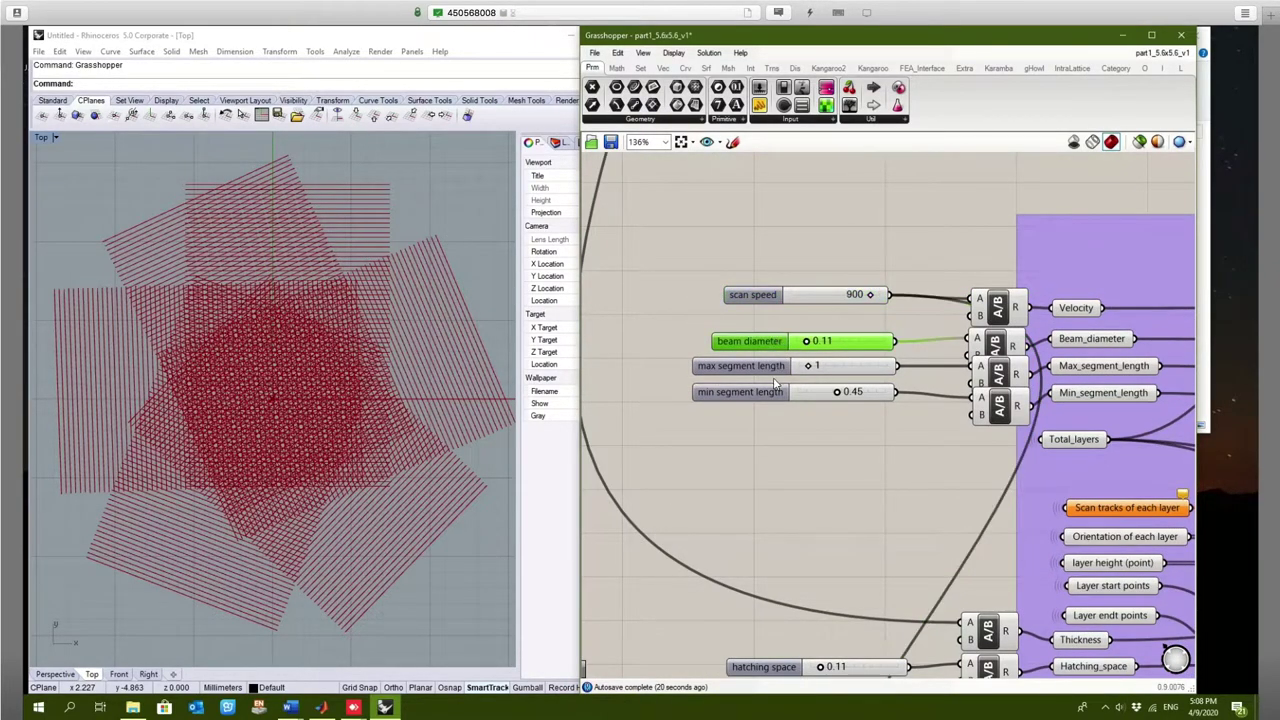
{"action": "right_click_drag", "start_coordinate": [825, 535], "coordinate": [797, 362]}
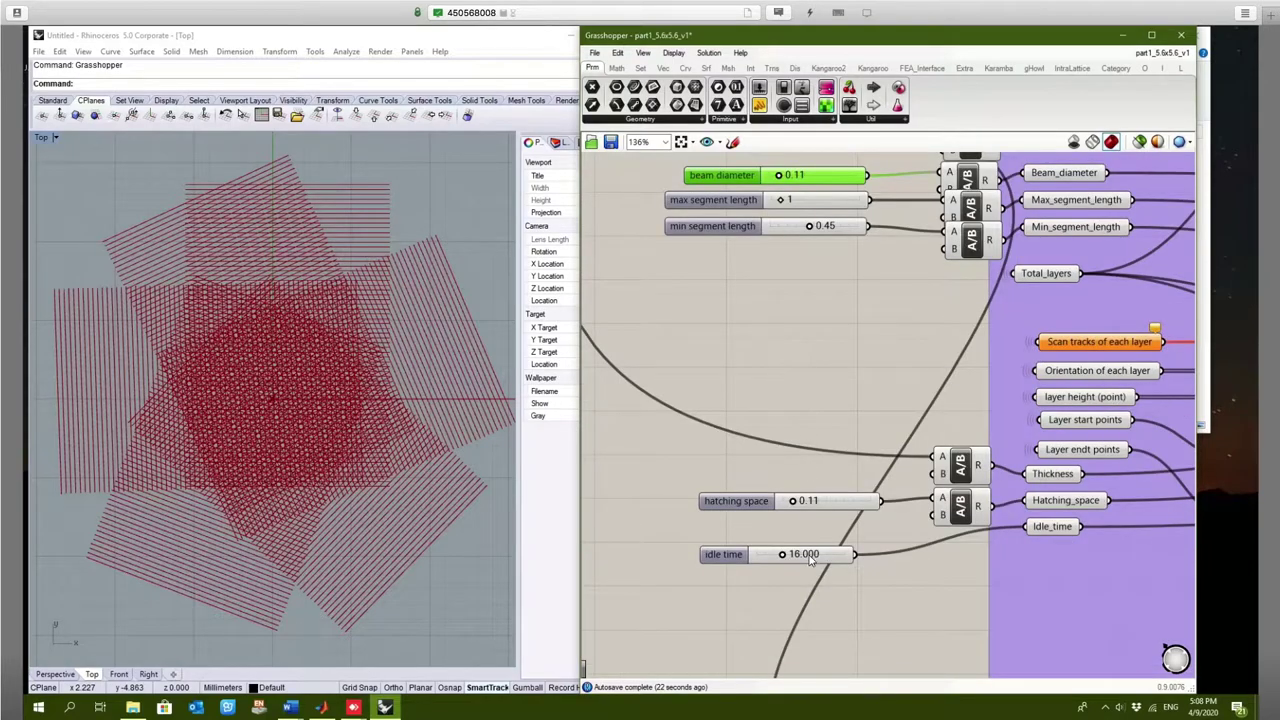
{"action": "right_click_drag", "start_coordinate": [808, 495], "coordinate": [808, 416]}
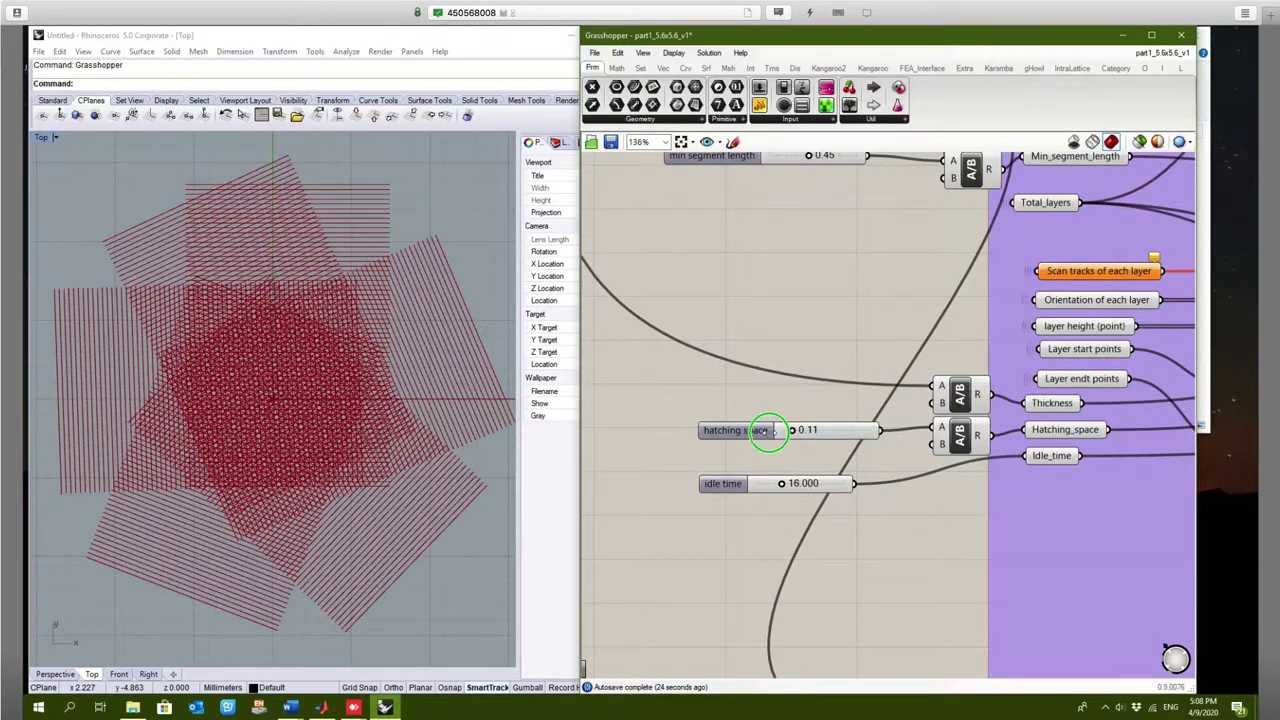
{"action": "scroll", "coordinate": [770, 430], "scroll_direction": "down", "scroll_amount": 5}
{"action": "scroll", "coordinate": [750, 523], "scroll_direction": "up", "scroll_amount": 1}
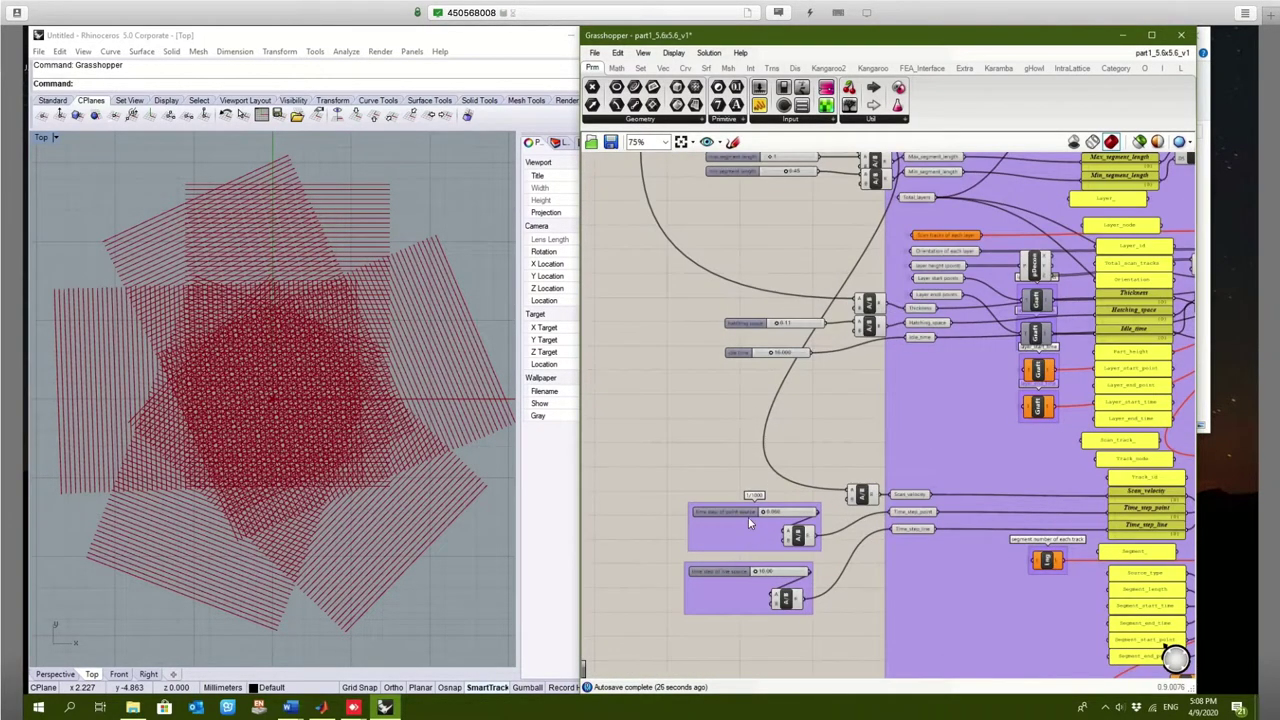
{"action": "left_click", "coordinate": [748, 514]}
{"action": "scroll", "coordinate": [748, 514], "scroll_direction": "up", "scroll_amount": 3}
{"action": "scroll", "coordinate": [748, 514], "scroll_direction": "down", "scroll_amount": 4}
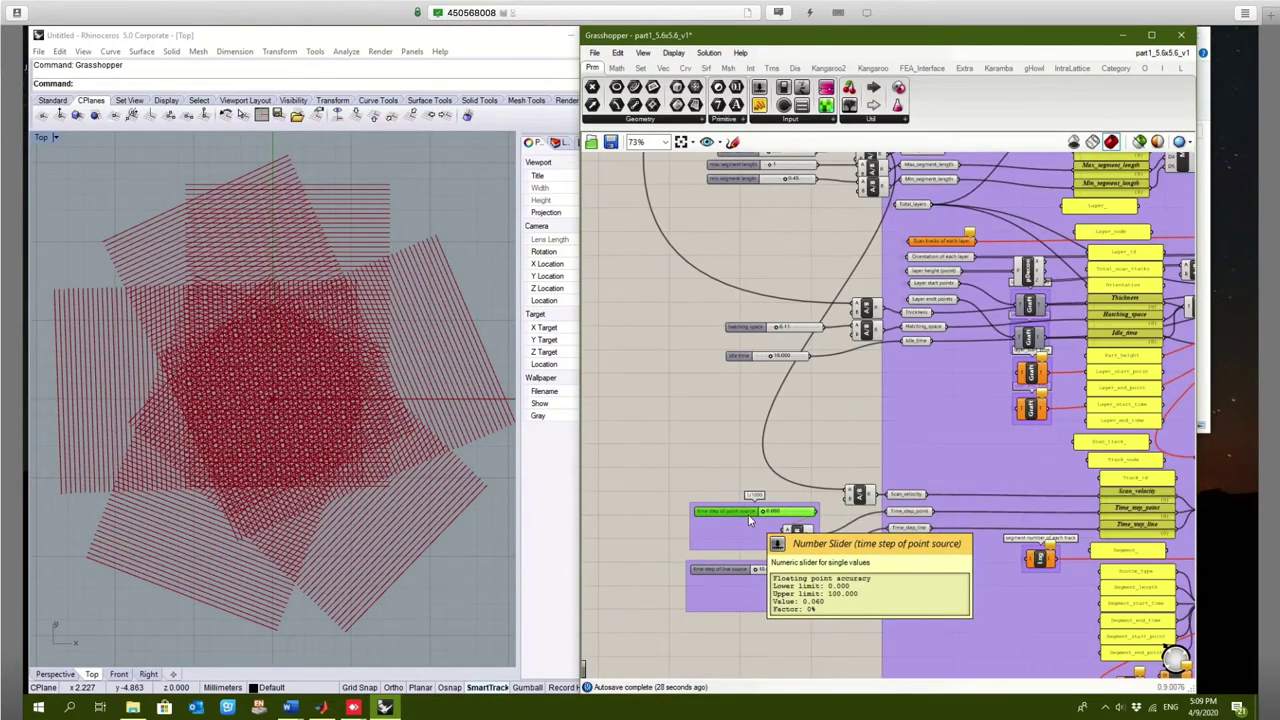
{"action": "scroll", "coordinate": [748, 519], "scroll_direction": "down", "scroll_amount": 2}
{"action": "right_click_drag", "start_coordinate": [729, 609], "coordinate": [729, 414]}
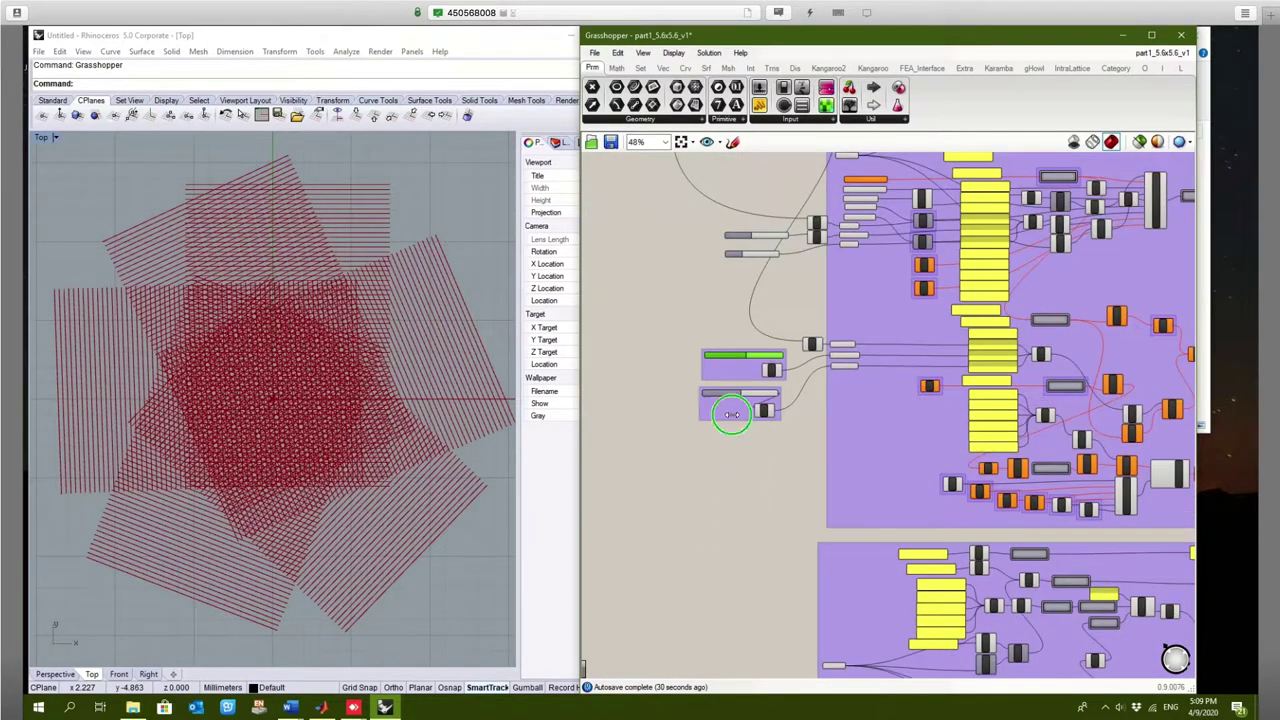
Examine the Element Names group with its machine, layer and track name panels
{"action": "scroll", "coordinate": [713, 466], "scroll_direction": "up", "scroll_amount": 2}
{"action": "scroll", "coordinate": [713, 466], "scroll_direction": "up", "scroll_amount": 4}
{"action": "right_click_drag", "start_coordinate": [648, 527], "coordinate": [344, 521]}
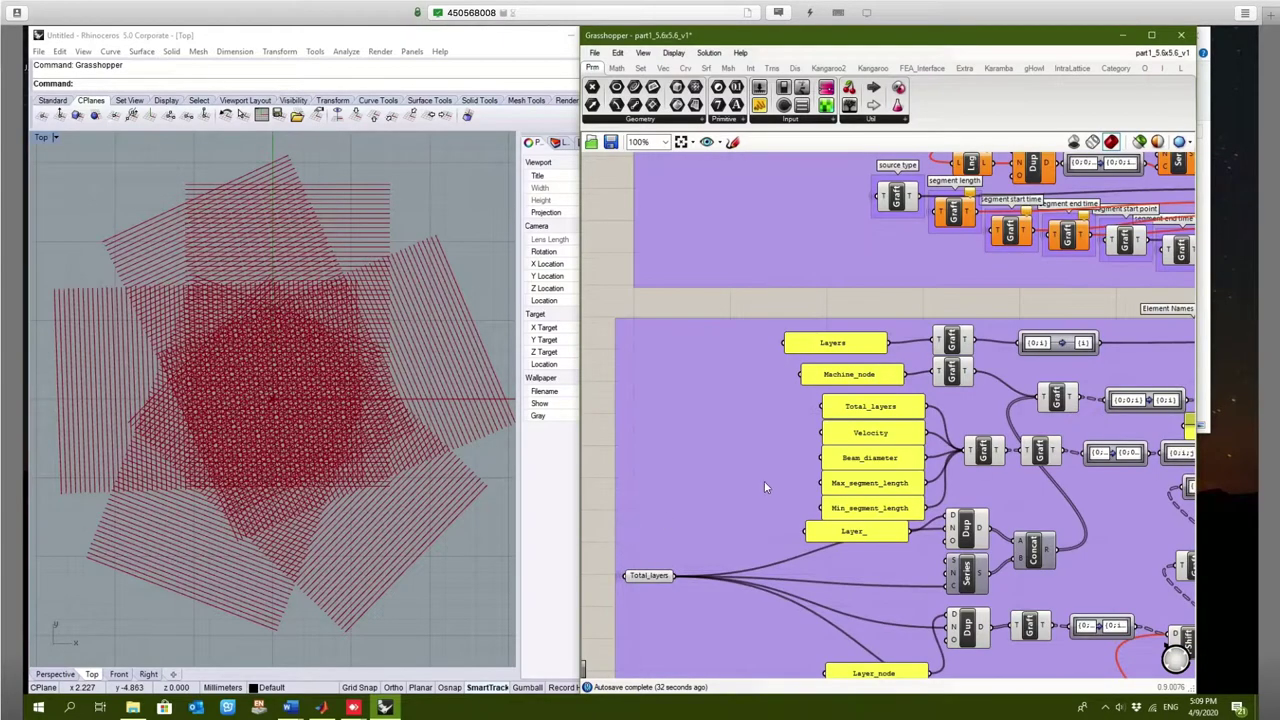
{"action": "mouse_move", "coordinate": [755, 426]}
{"action": "left_mouse_down"}
{"action": "mouse_move", "coordinate": [760, 417]}
{"action": "mouse_move", "coordinate": [755, 428]}
{"action": "left_mouse_up"}
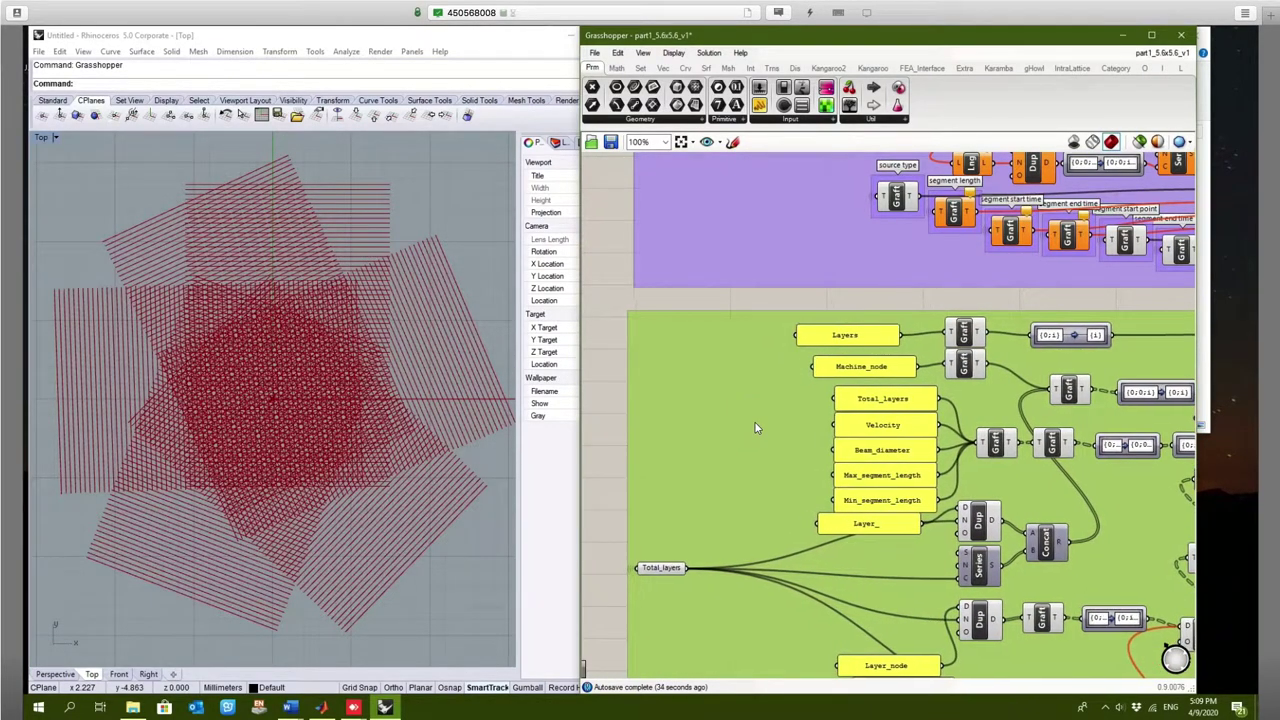
{"action": "right_click_drag", "start_coordinate": [820, 558], "coordinate": [774, 421]}
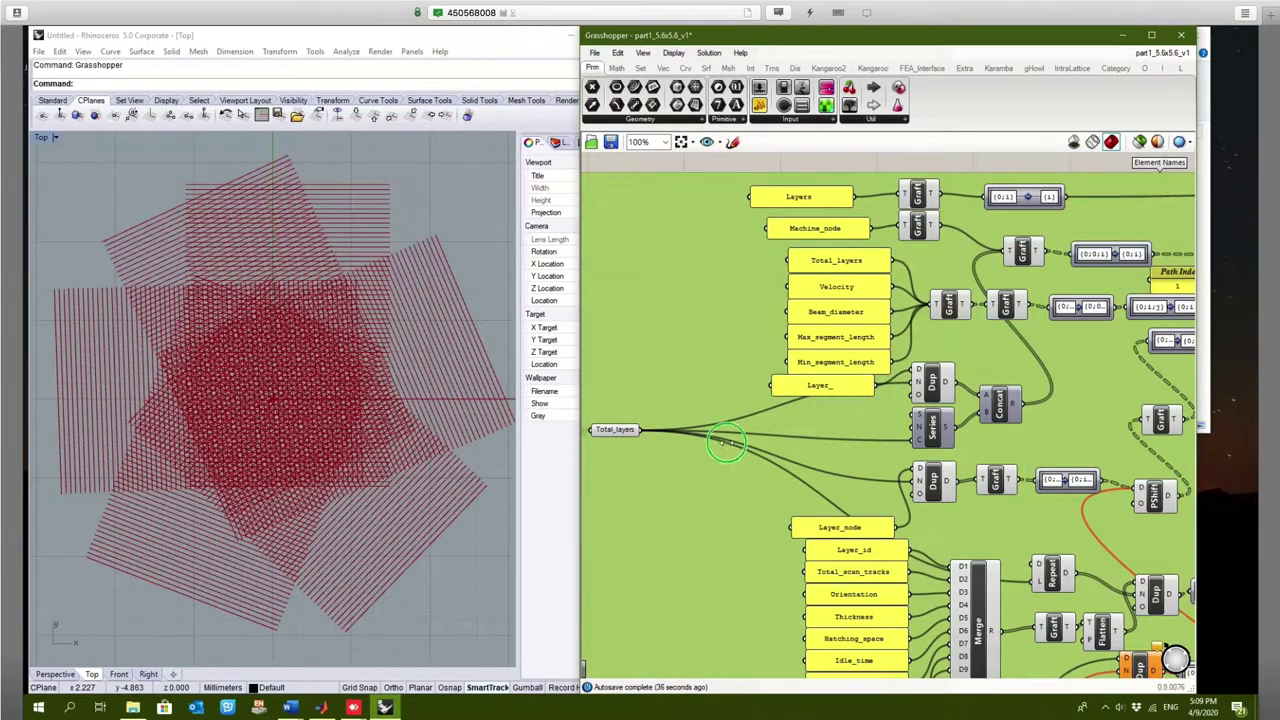
{"action": "right_click_drag", "start_coordinate": [714, 568], "coordinate": [734, 423]}
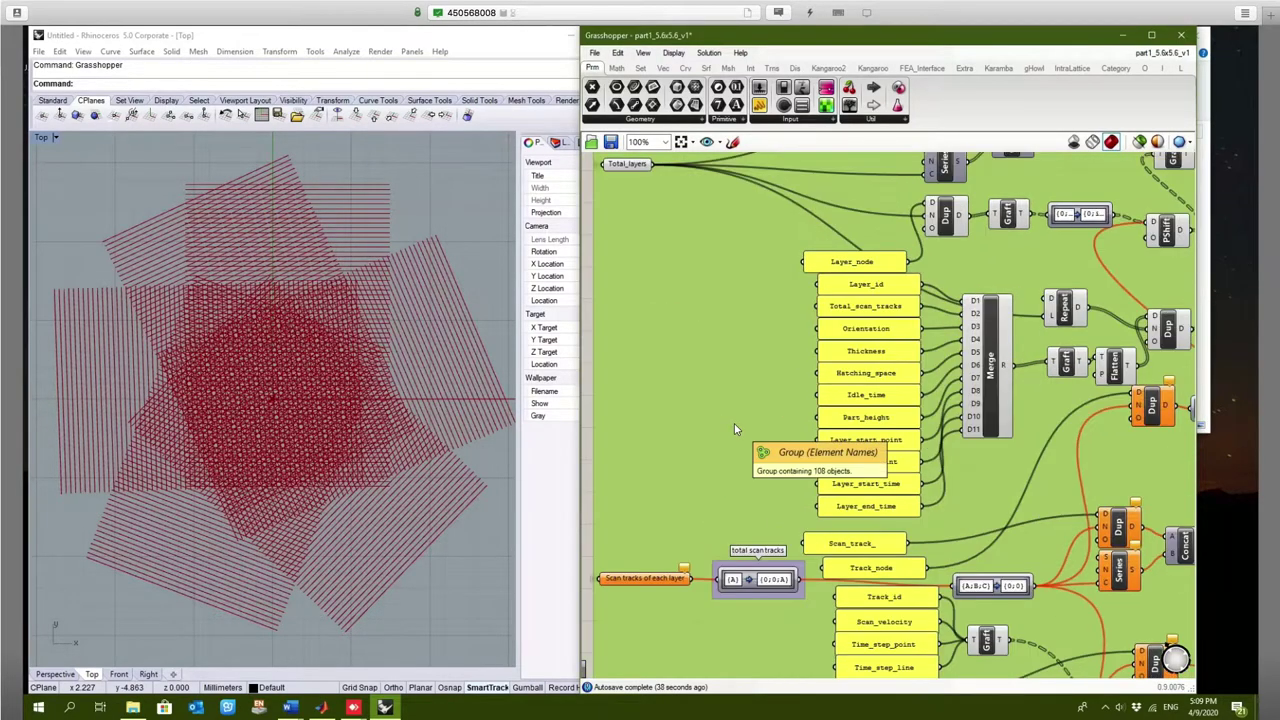
{"action": "scroll", "coordinate": [734, 424], "scroll_direction": "down", "scroll_amount": 1}
{"action": "scroll", "coordinate": [734, 423], "scroll_direction": "down", "scroll_amount": 10}
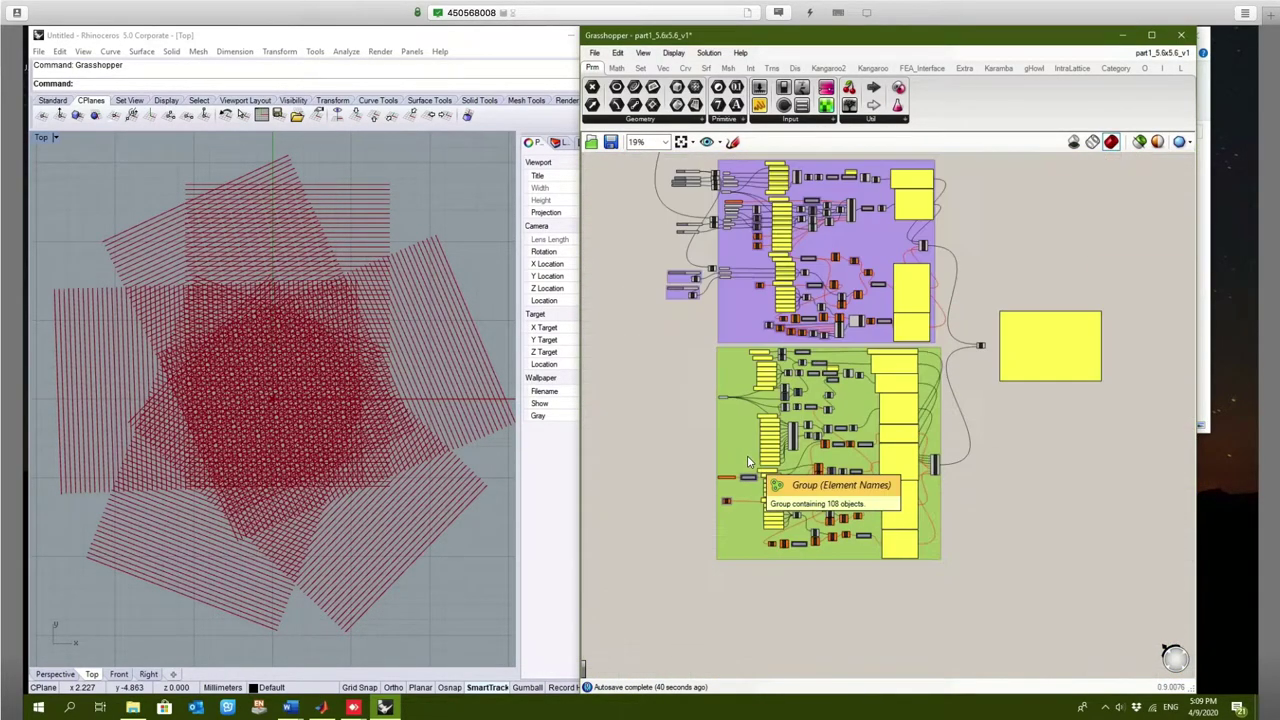
Set the stream destination of the large output panel beside the XML component to output_2.xml in the testpart folder
{"action": "scroll", "coordinate": [1097, 447], "scroll_direction": "up", "scroll_amount": 4}
{"action": "right_click_drag", "start_coordinate": [940, 450], "coordinate": [939, 534]}
{"action": "scroll", "coordinate": [877, 580], "scroll_direction": "up", "scroll_amount": 4}
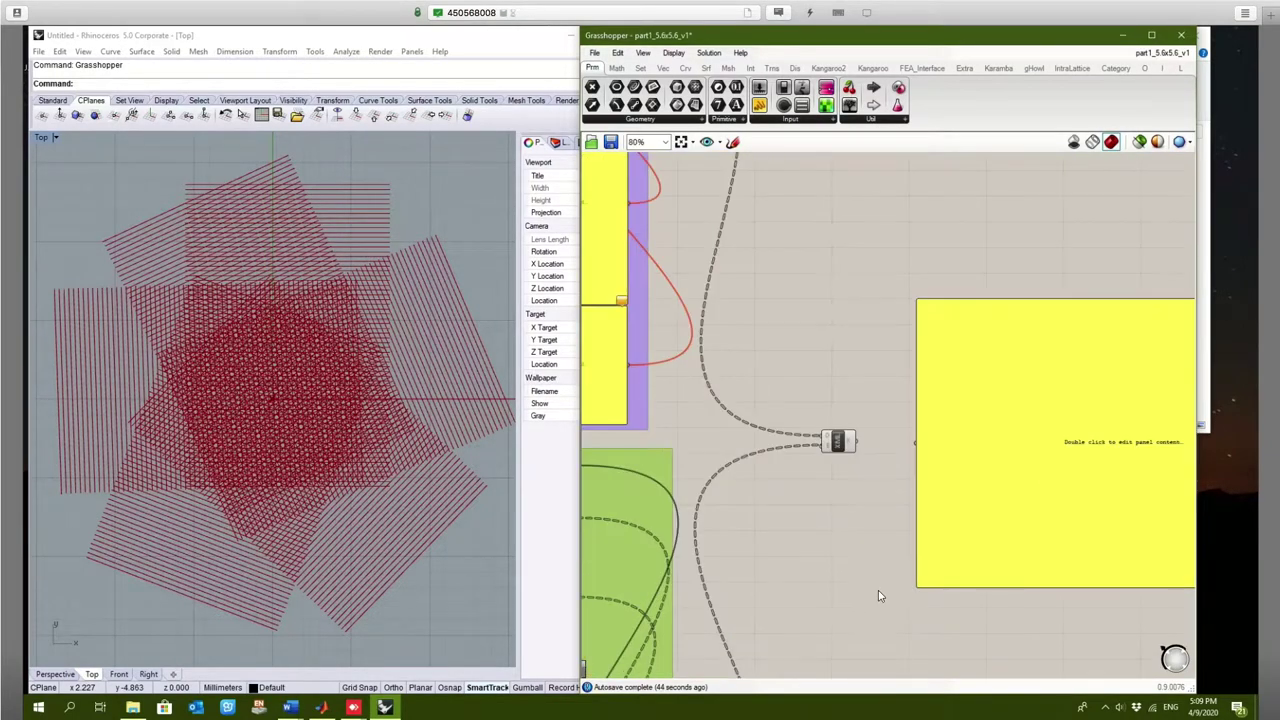
{"action": "right_click_drag", "start_coordinate": [880, 589], "coordinate": [735, 515]}
{"action": "right_click_drag", "start_coordinate": [712, 437], "coordinate": [677, 441]}
{"action": "left_click", "coordinate": [947, 369]}
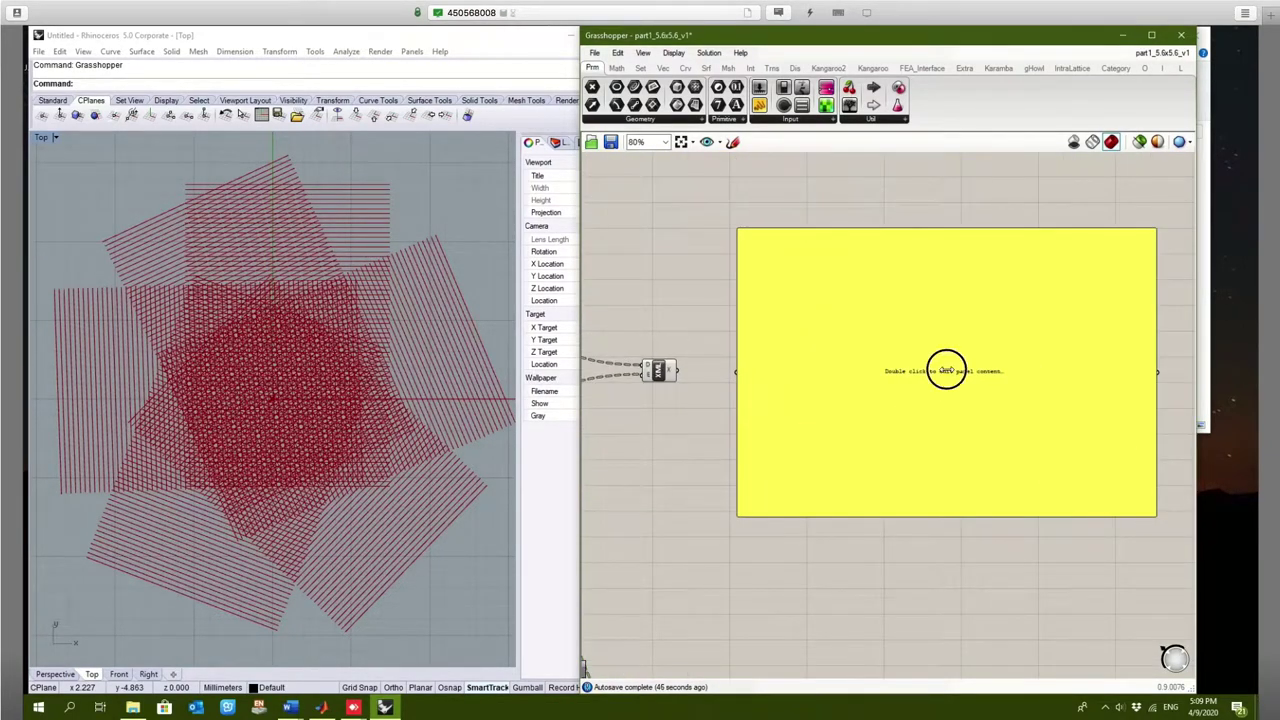
{"action": "left_click", "coordinate": [677, 413]}
{"action": "left_click", "coordinate": [883, 337]}
{"action": "right_click", "coordinate": [876, 318]}
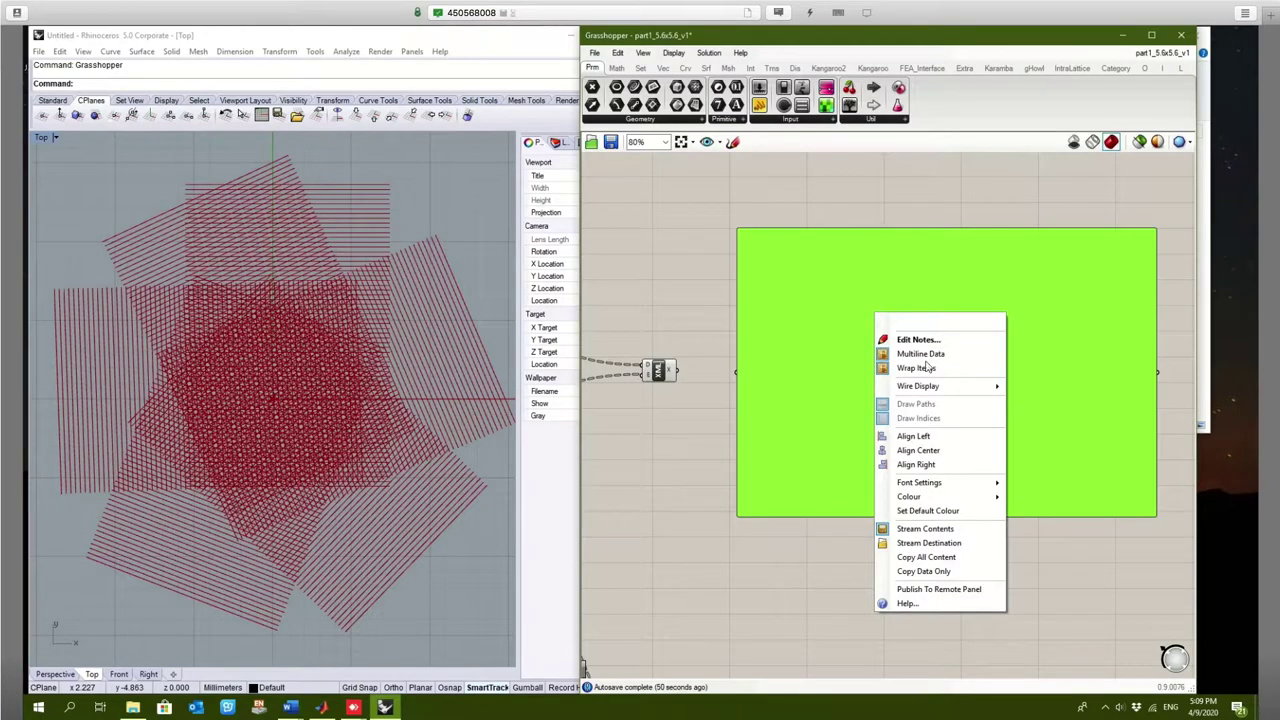
{"action": "left_click", "coordinate": [940, 543]}
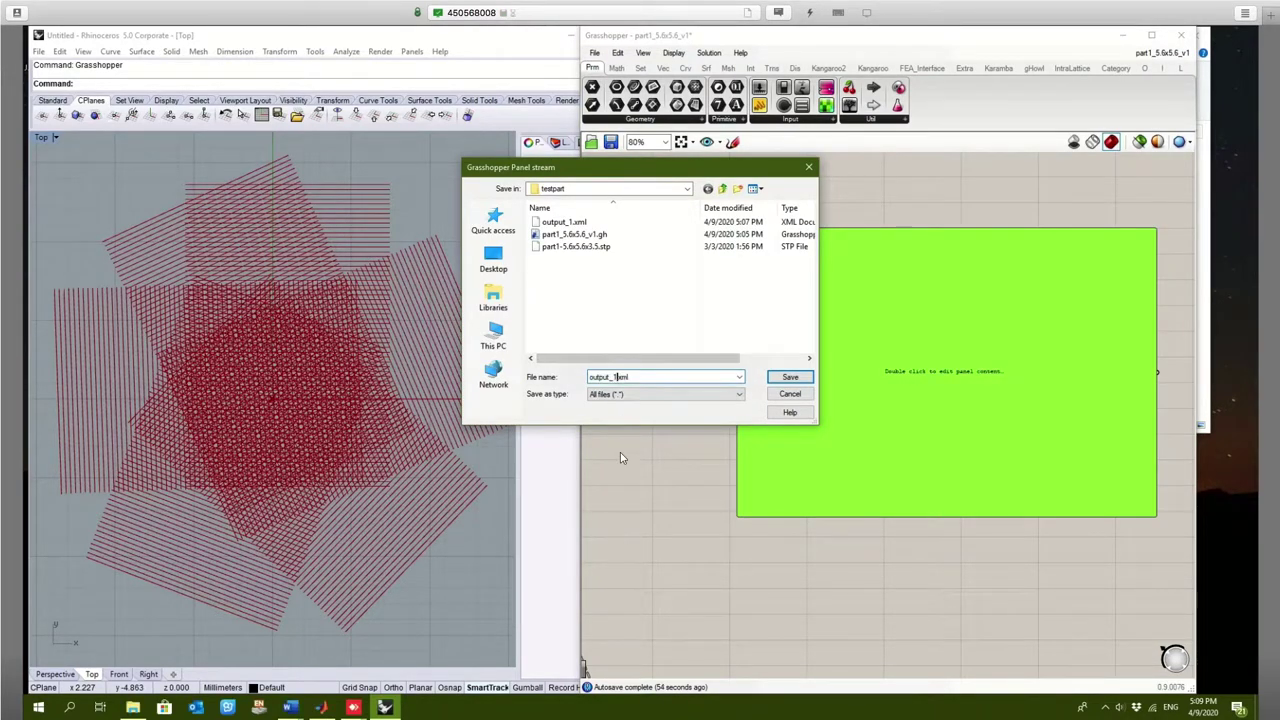
{"action": "key", "text": "BackSpace"}
{"action": "type", "text": "2"}
{"action": "left_click", "coordinate": [790, 381]}
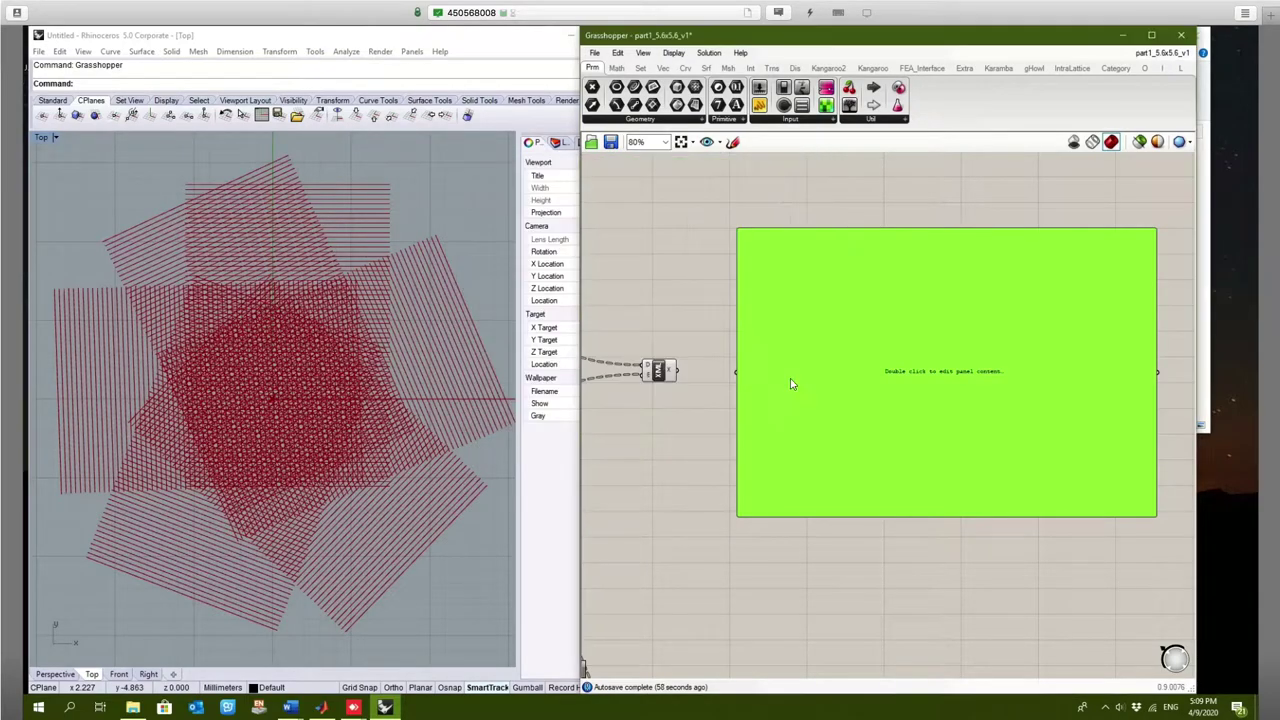
Connect the XML component's X output to the large output panel
{"action": "left_click", "coordinate": [688, 460]}
{"action": "scroll", "coordinate": [688, 456], "scroll_direction": "up", "scroll_amount": 1}
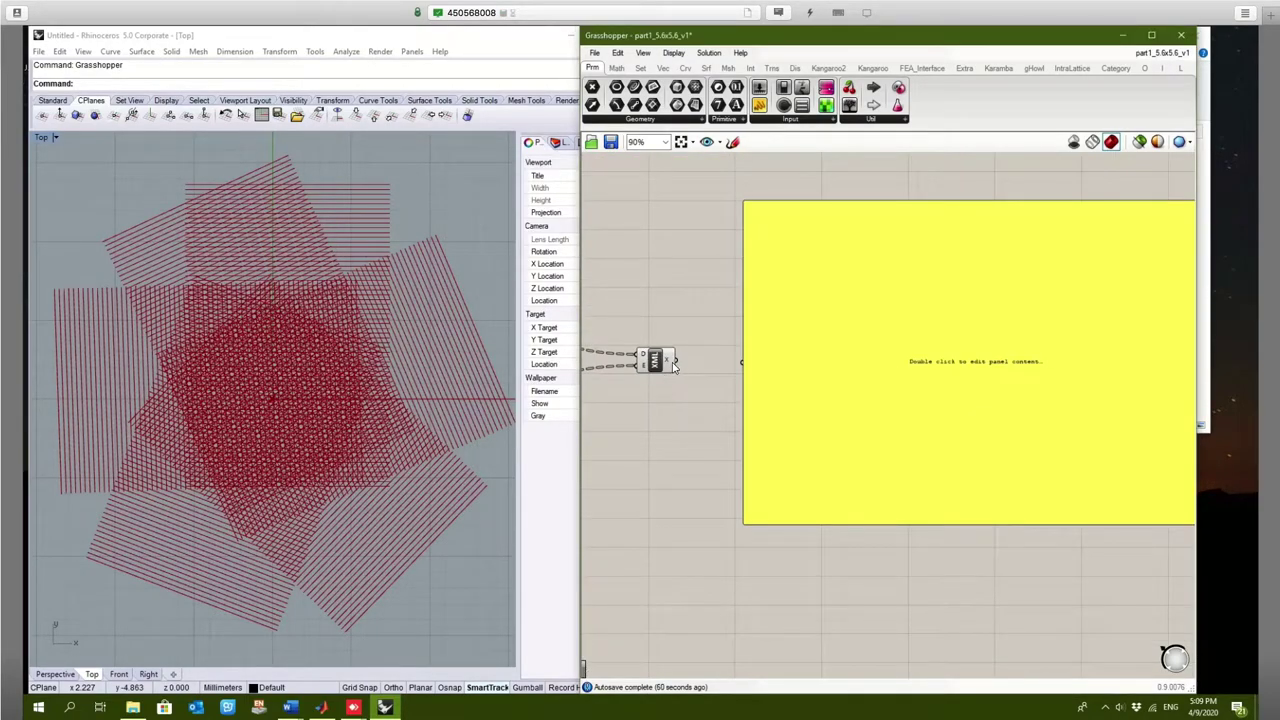
{"action": "left_click_drag", "start_coordinate": [673, 363], "coordinate": [742, 362]}
{"action": "left_click", "coordinate": [664, 465]}
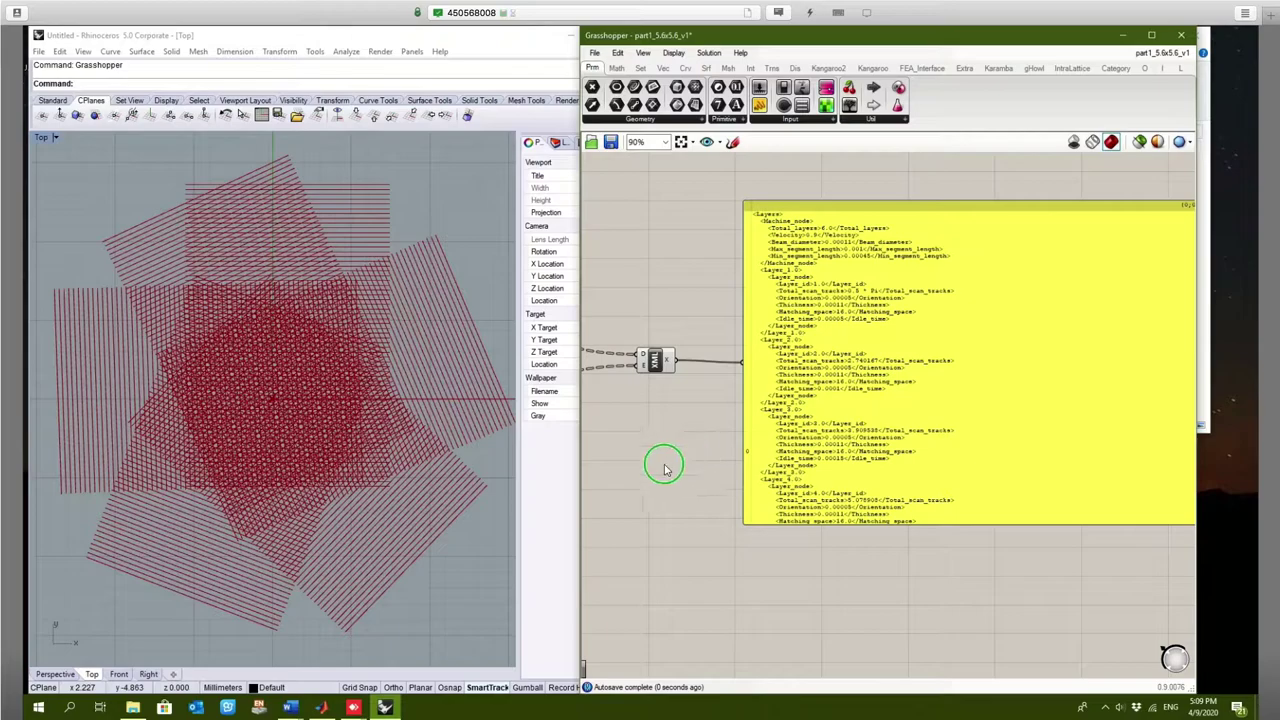
Examine the generated XML text in the output panel, from the machine node through the individual layer nodes
{"action": "scroll", "coordinate": [664, 468], "scroll_direction": "up", "scroll_amount": 5}
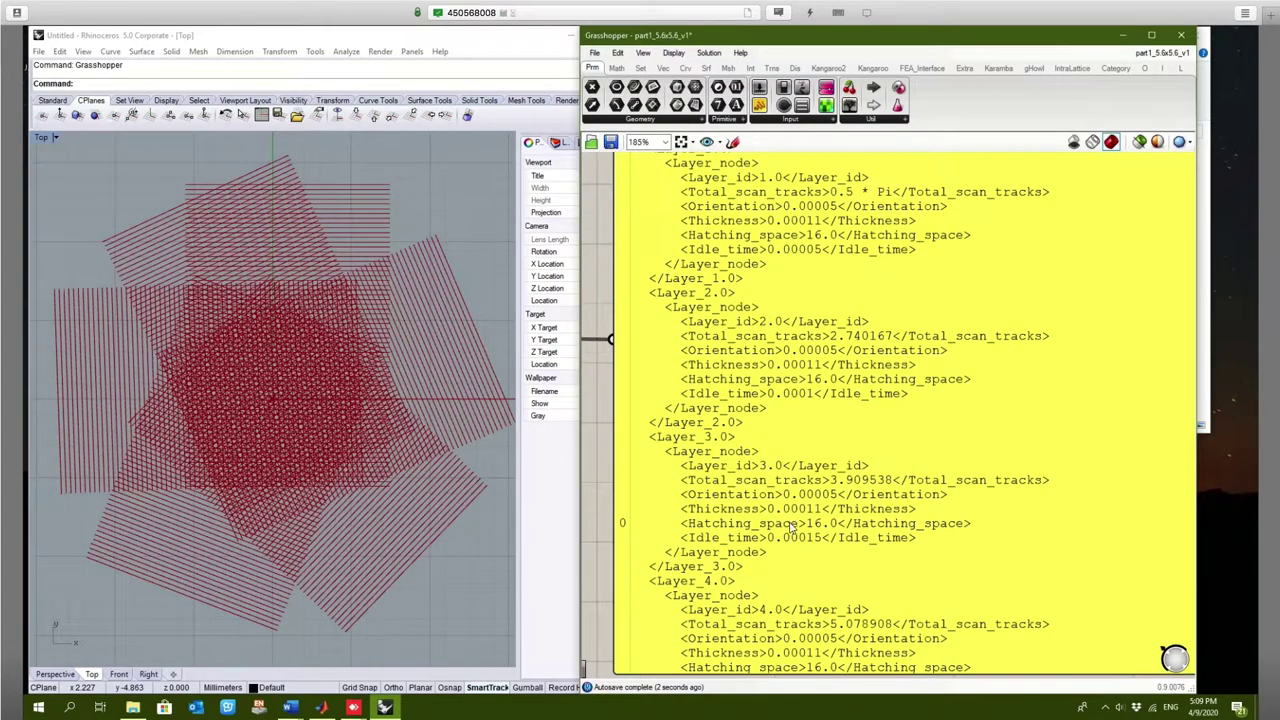
{"action": "scroll", "coordinate": [790, 527], "scroll_direction": "down", "scroll_amount": 1}
{"action": "scroll", "coordinate": [1020, 424], "scroll_direction": "down", "scroll_amount": 4}
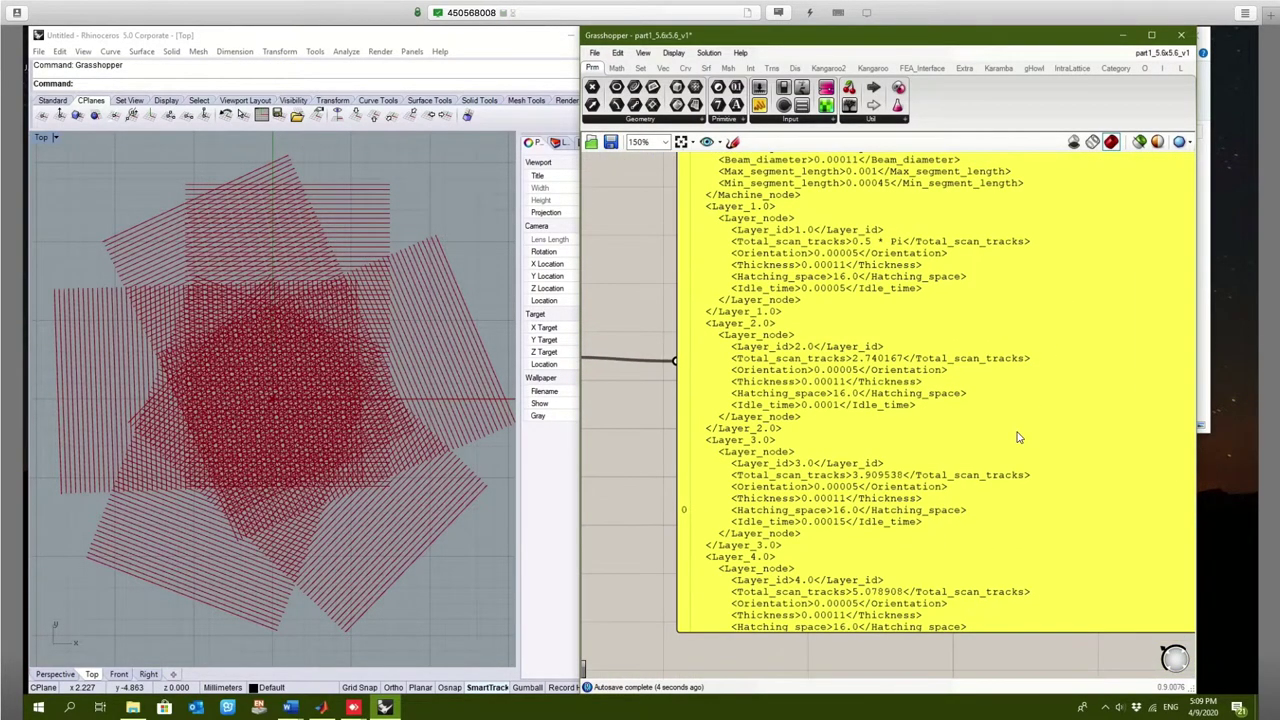
{"action": "left_click", "coordinate": [704, 513]}
{"action": "right_click_drag", "start_coordinate": [704, 508], "coordinate": [652, 545]}
{"action": "right_click_drag", "start_coordinate": [680, 487], "coordinate": [618, 497]}
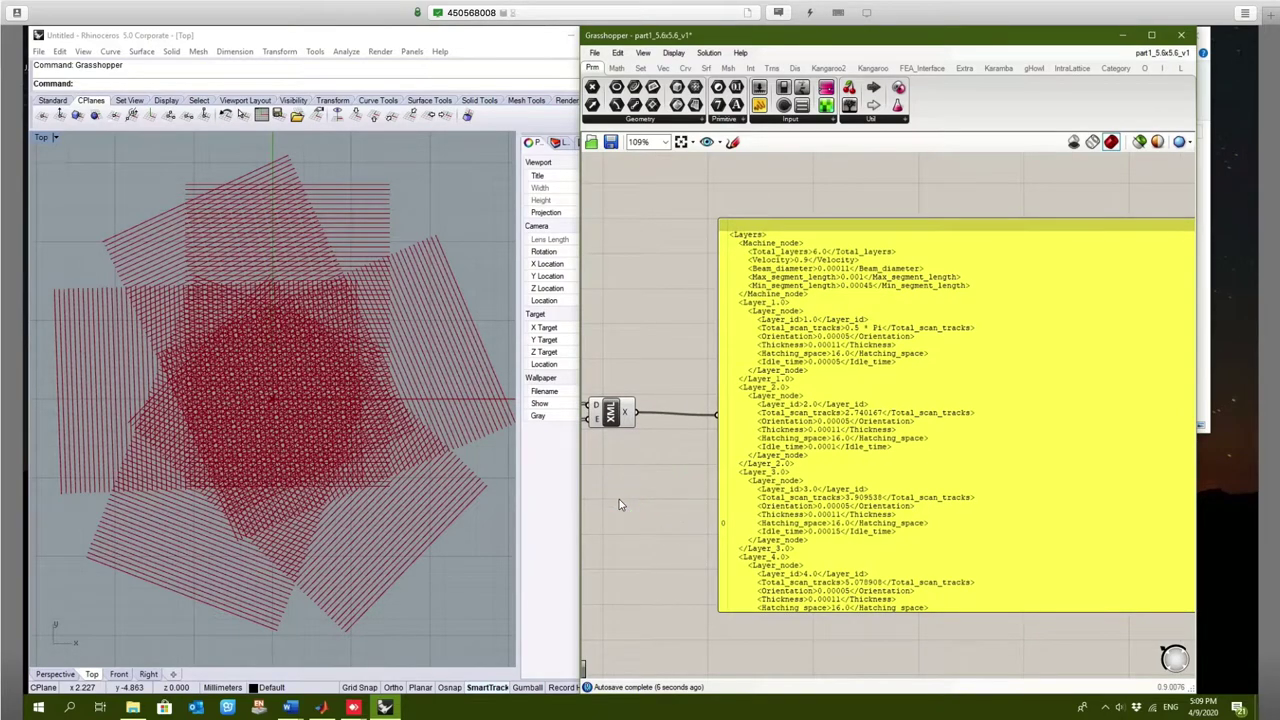
{"action": "right_click_drag", "start_coordinate": [1168, 308], "coordinate": [1110, 309]}
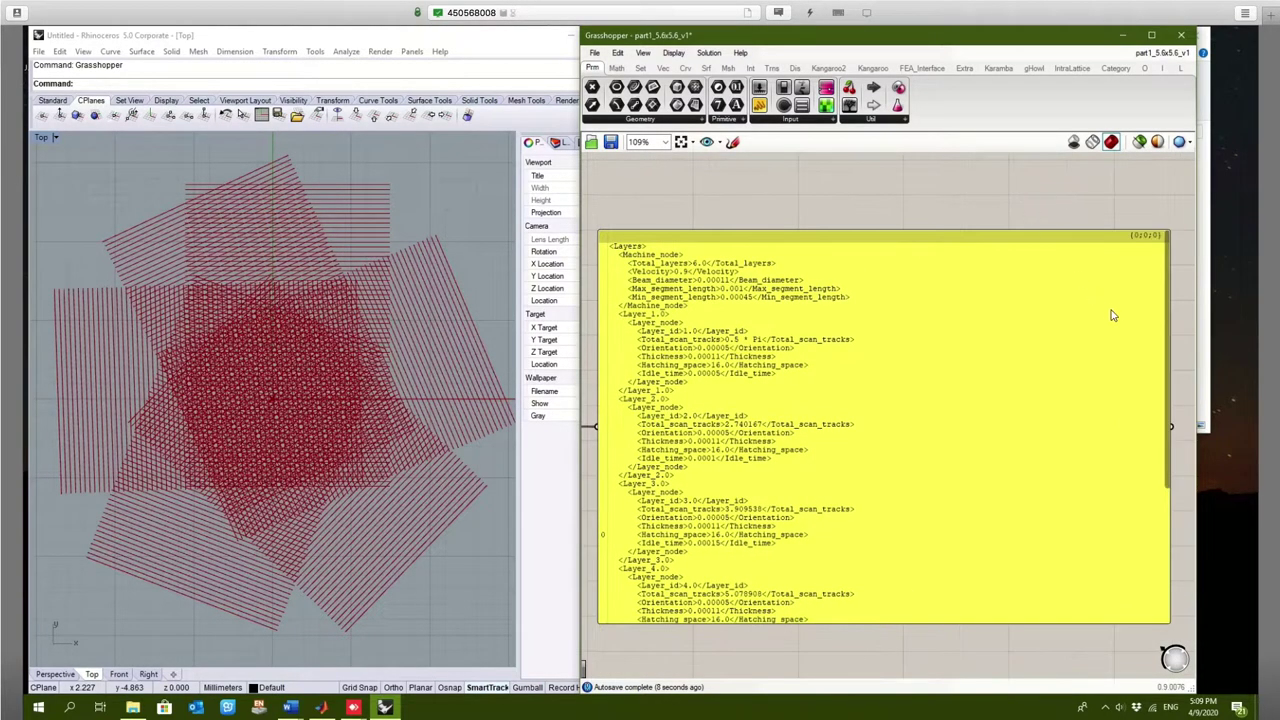
{"action": "mouse_move", "coordinate": [1167, 328]}
{"action": "left_mouse_down"}
{"action": "mouse_move", "coordinate": [1170, 395]}
{"action": "mouse_move", "coordinate": [1166, 313]}
{"action": "left_mouse_up"}
Switch to File Explorer and open part1-5.6x5.6x3.5.stp from the testpart folder in Rhinoceros
{"action": "scroll", "coordinate": [1096, 398], "scroll_direction": "down", "scroll_amount": 6}
{"action": "right_click_drag", "start_coordinate": [940, 206], "coordinate": [1040, 365]}
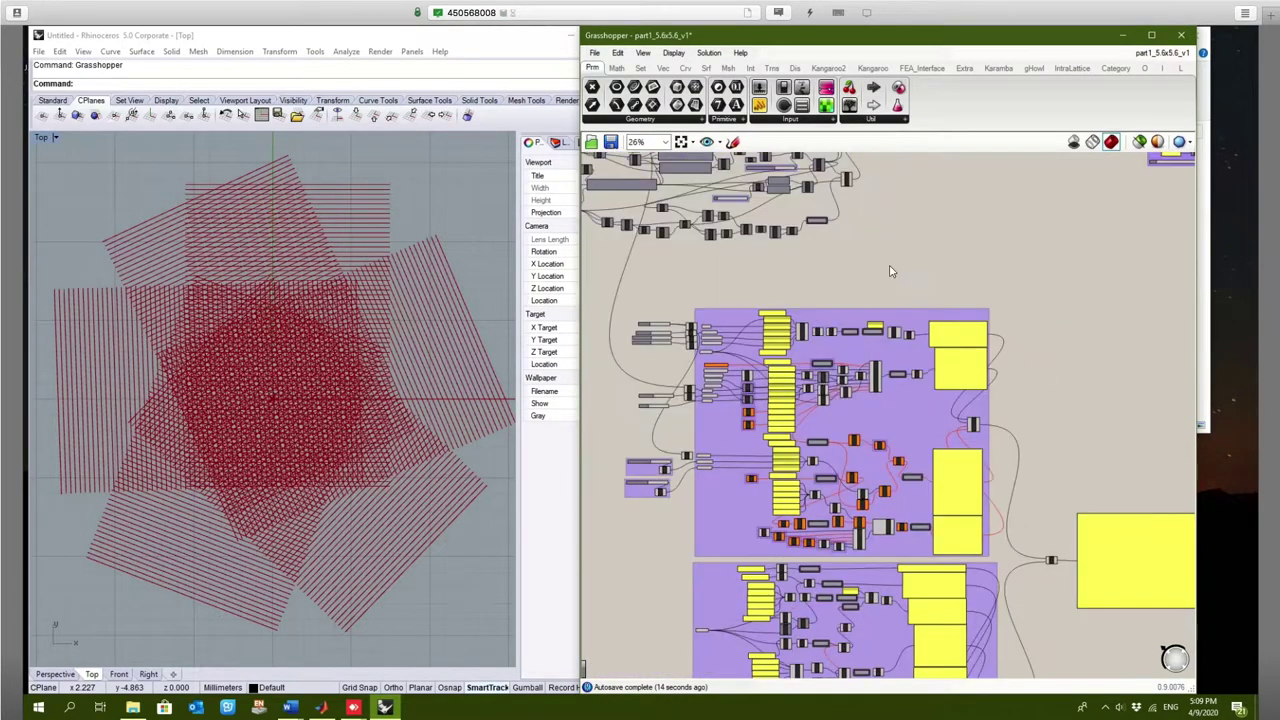
{"action": "right_click_drag", "start_coordinate": [862, 243], "coordinate": [990, 384]}
{"action": "right_click_drag", "start_coordinate": [713, 385], "coordinate": [756, 497]}
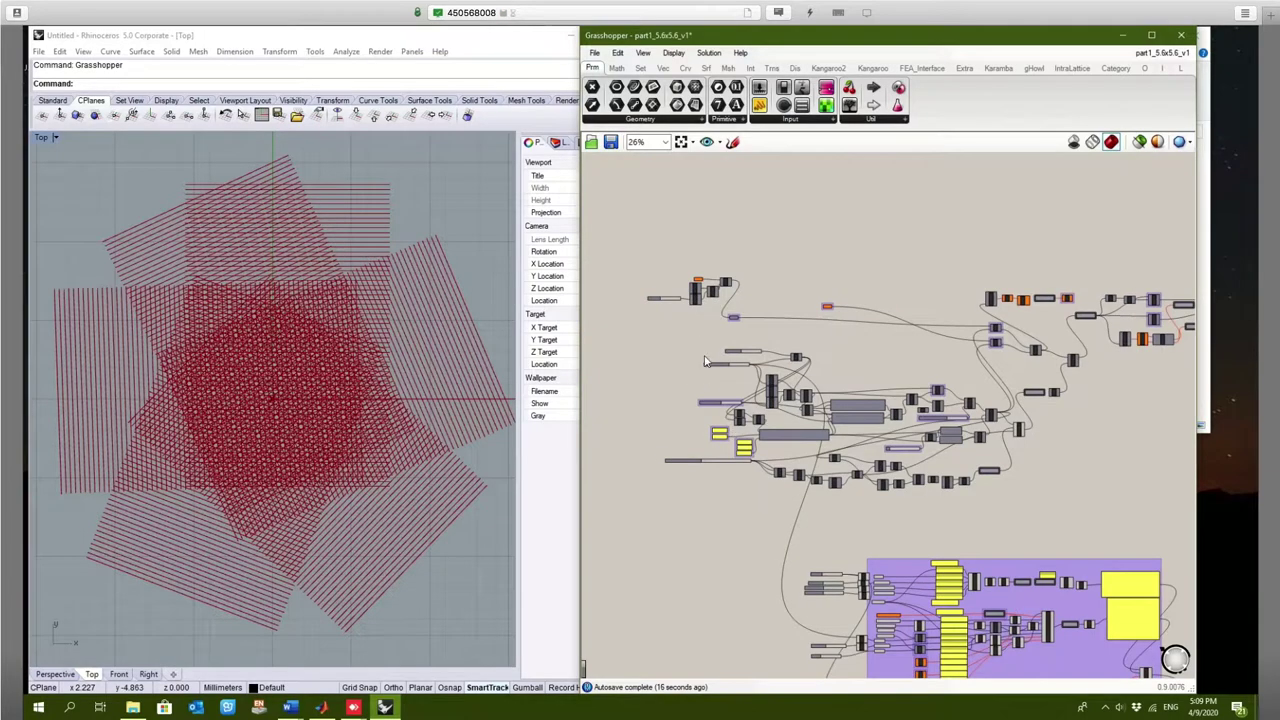
{"action": "scroll", "coordinate": [705, 362], "scroll_direction": "up", "scroll_amount": 2}
{"action": "left_click", "coordinate": [132, 707]}
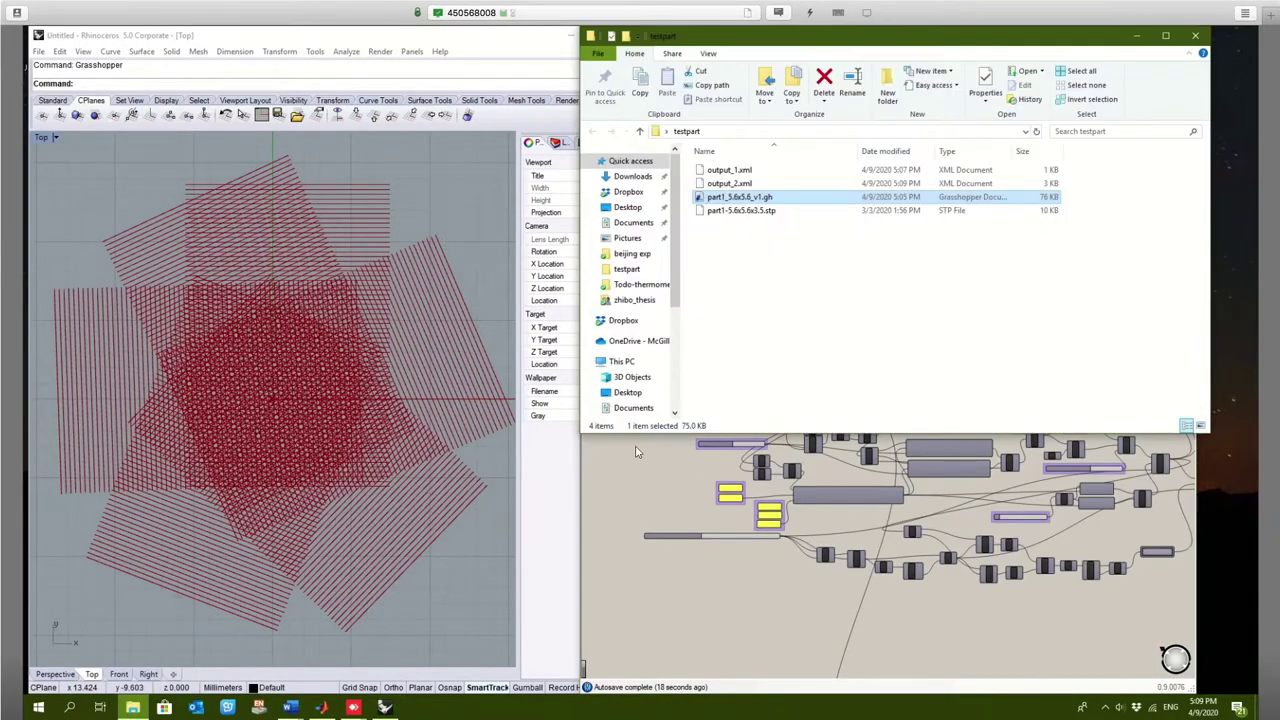
{"action": "left_click", "coordinate": [745, 211]}
{"action": "left_click_drag", "start_coordinate": [755, 212], "coordinate": [390, 345]}
{"action": "left_click", "coordinate": [306, 396]}
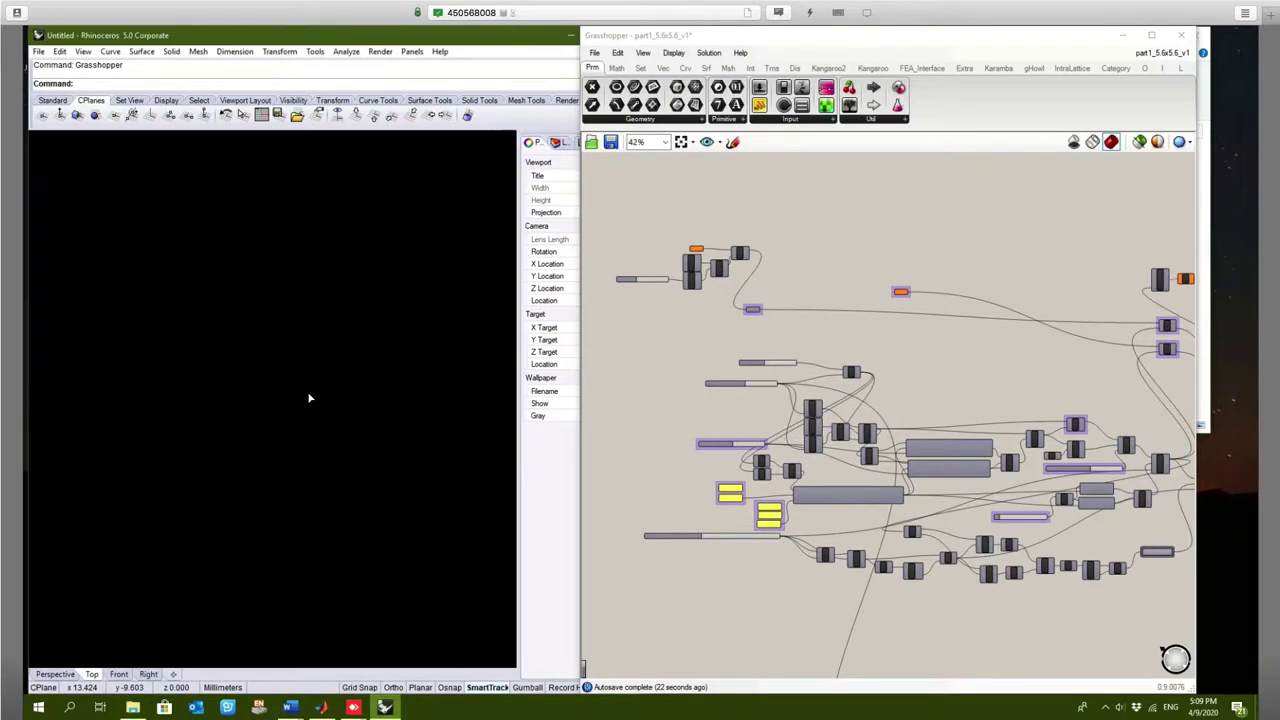
{"action": "left_click", "coordinate": [272, 408]}
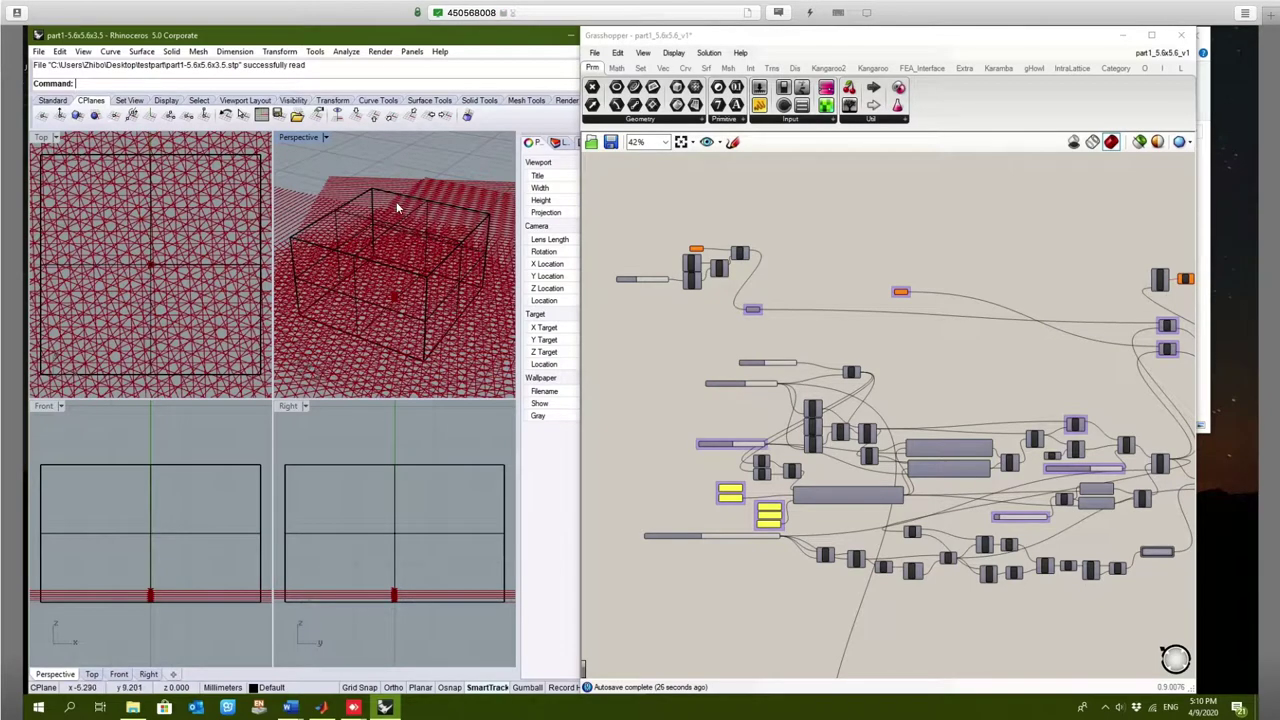
Inspect the imported part together with the scan lines in the Perspective viewport
{"action": "scroll", "coordinate": [398, 208], "scroll_direction": "down", "scroll_amount": 12}
{"action": "right_click_drag", "start_coordinate": [428, 302], "coordinate": [397, 323]}
{"action": "scroll", "coordinate": [394, 256], "scroll_direction": "up", "scroll_amount": 5}
{"action": "scroll", "coordinate": [391, 300], "scroll_direction": "up", "scroll_amount": 6}
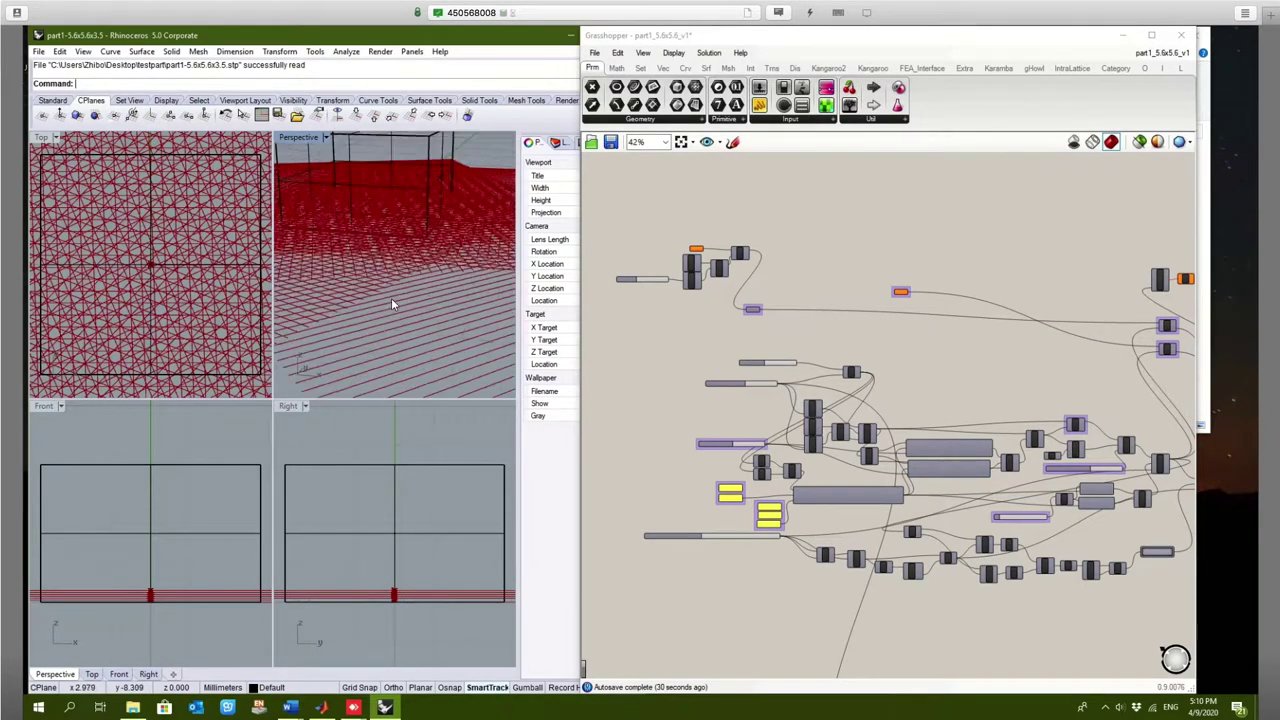
Assign the imported box-shaped part as the single Brep of the Brep parameter feeding the Move component
{"action": "scroll", "coordinate": [391, 299], "scroll_direction": "down", "scroll_amount": 6}
{"action": "right_click_drag", "start_coordinate": [417, 330], "coordinate": [395, 210]}
{"action": "left_click", "coordinate": [395, 210]}
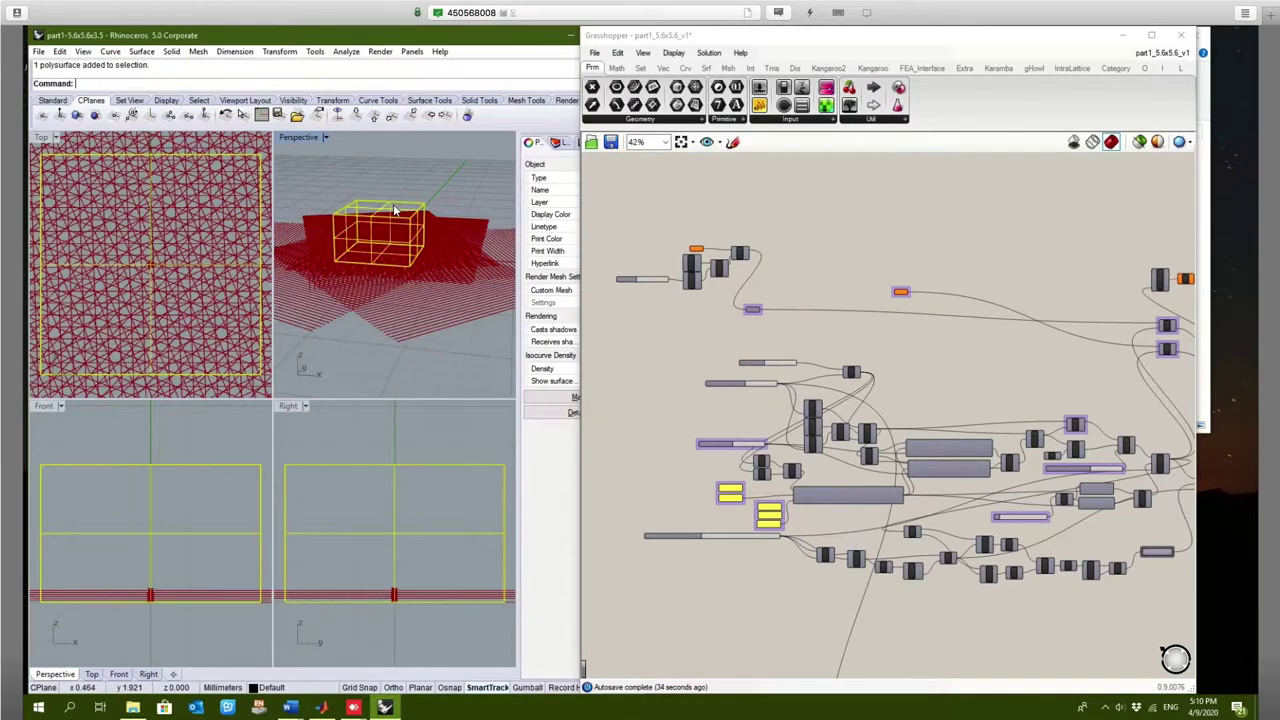
{"action": "scroll", "coordinate": [678, 342], "scroll_direction": "up", "scroll_amount": 8}
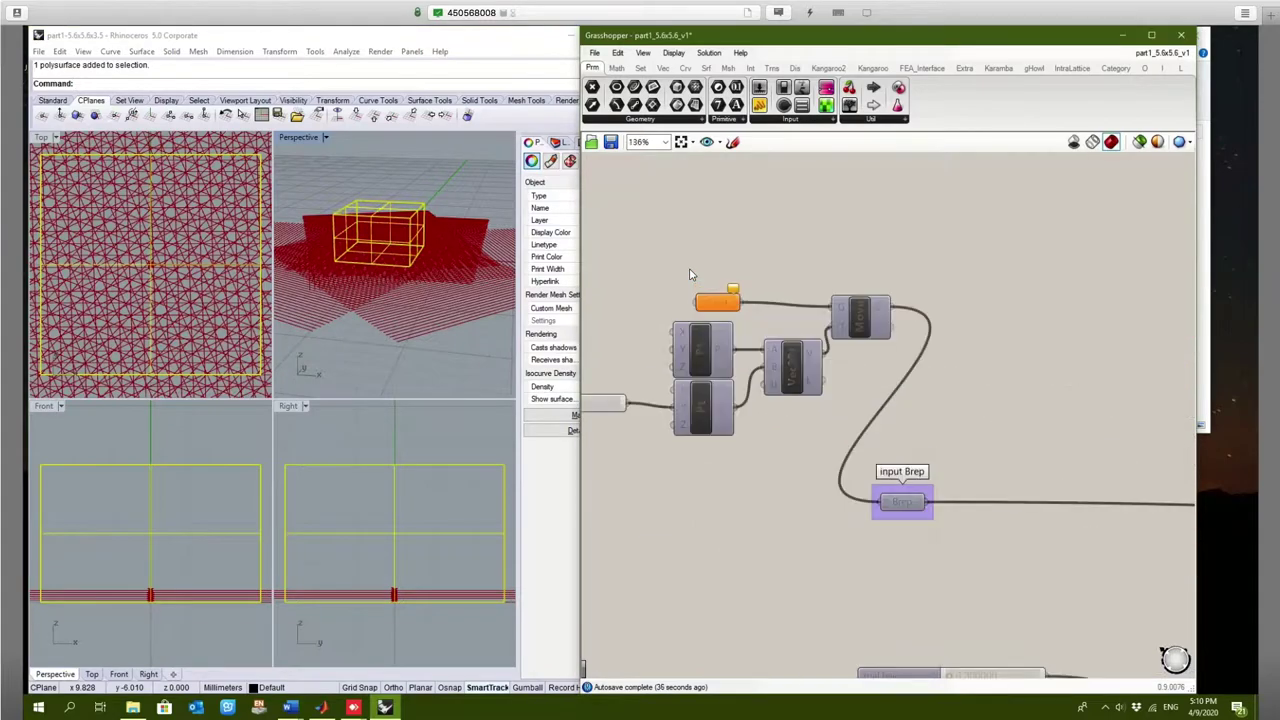
{"action": "right_click", "coordinate": [756, 362]}
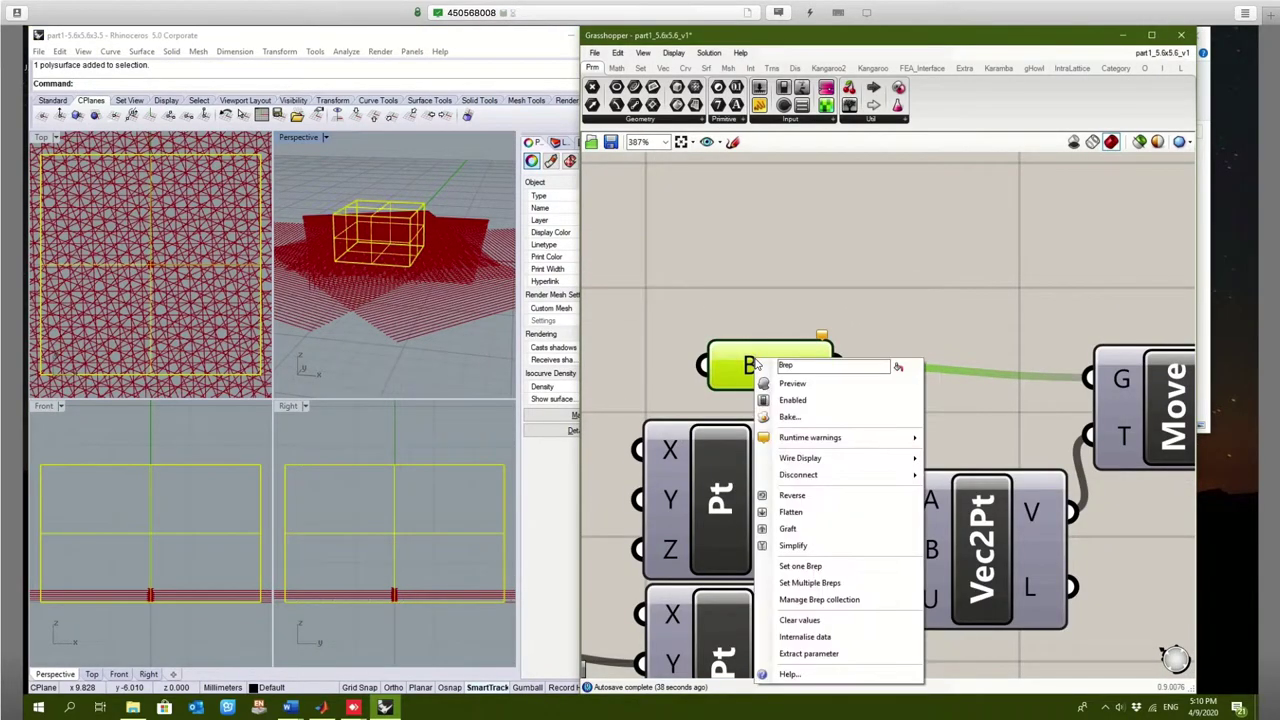
{"action": "left_click", "coordinate": [827, 567]}
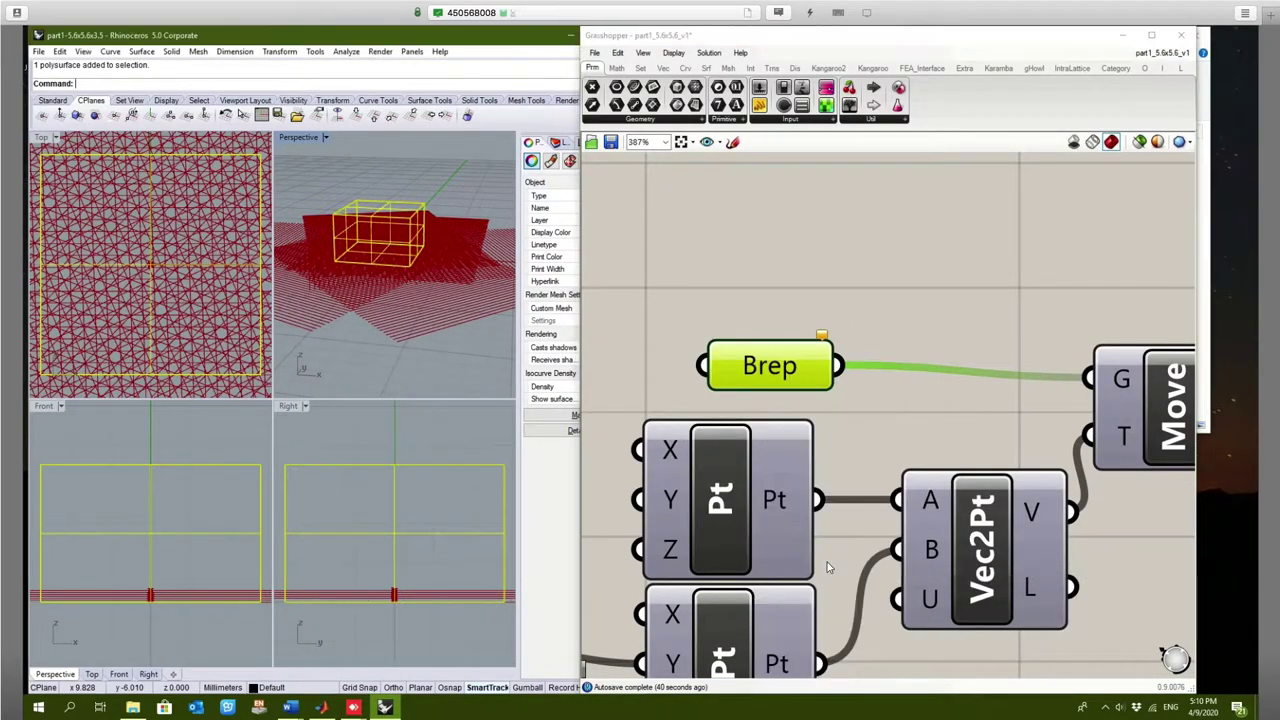
{"action": "left_click", "coordinate": [751, 289]}
Maximize the Top viewport and inspect how the scan lines lie around the part's outline
{"action": "left_click", "coordinate": [440, 170]}
{"action": "right_click_drag", "start_coordinate": [451, 180], "coordinate": [431, 277]}
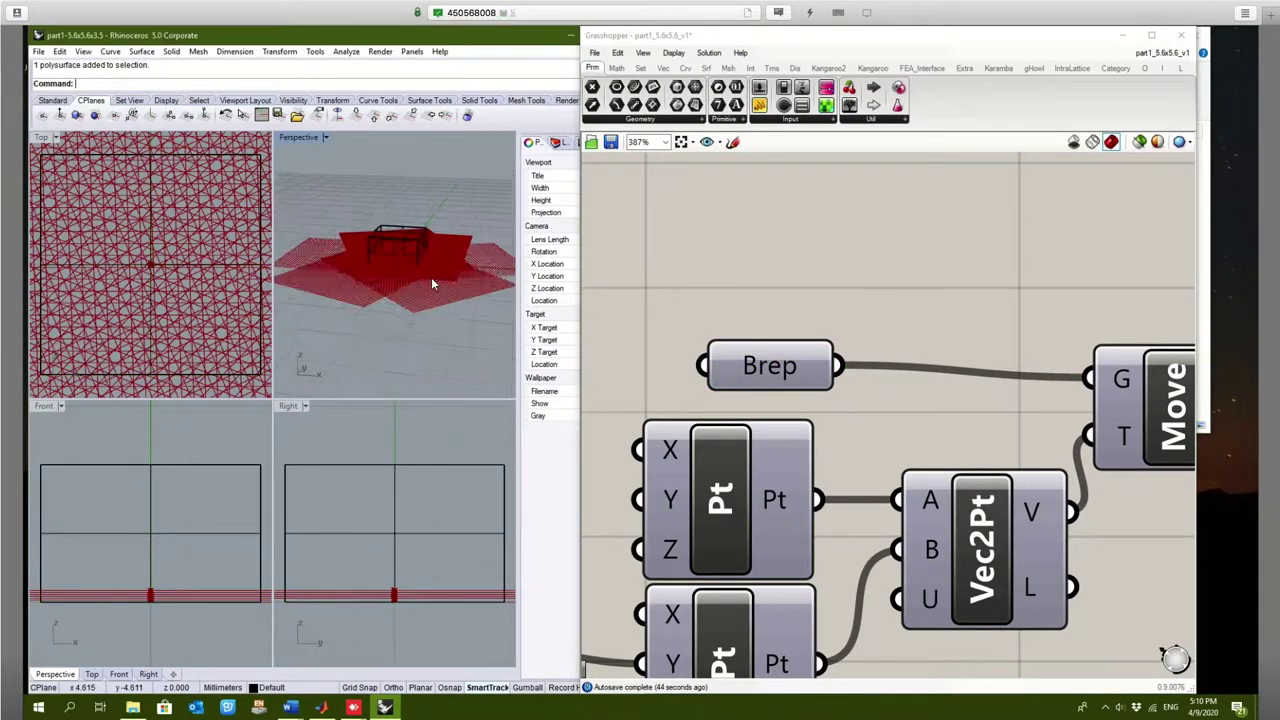
{"action": "scroll", "coordinate": [202, 320], "scroll_direction": "down", "scroll_amount": 3}
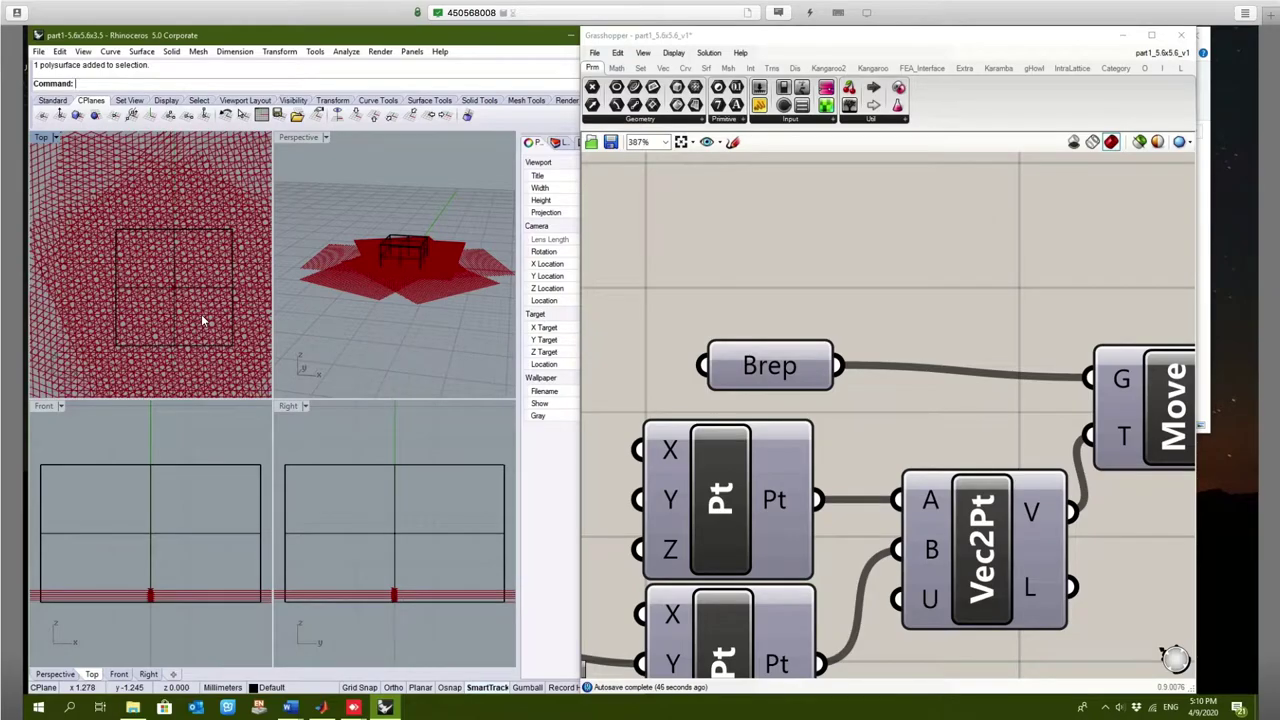
{"action": "scroll", "coordinate": [202, 320], "scroll_direction": "down", "scroll_amount": 2}
{"action": "left_click", "coordinate": [42, 138]}
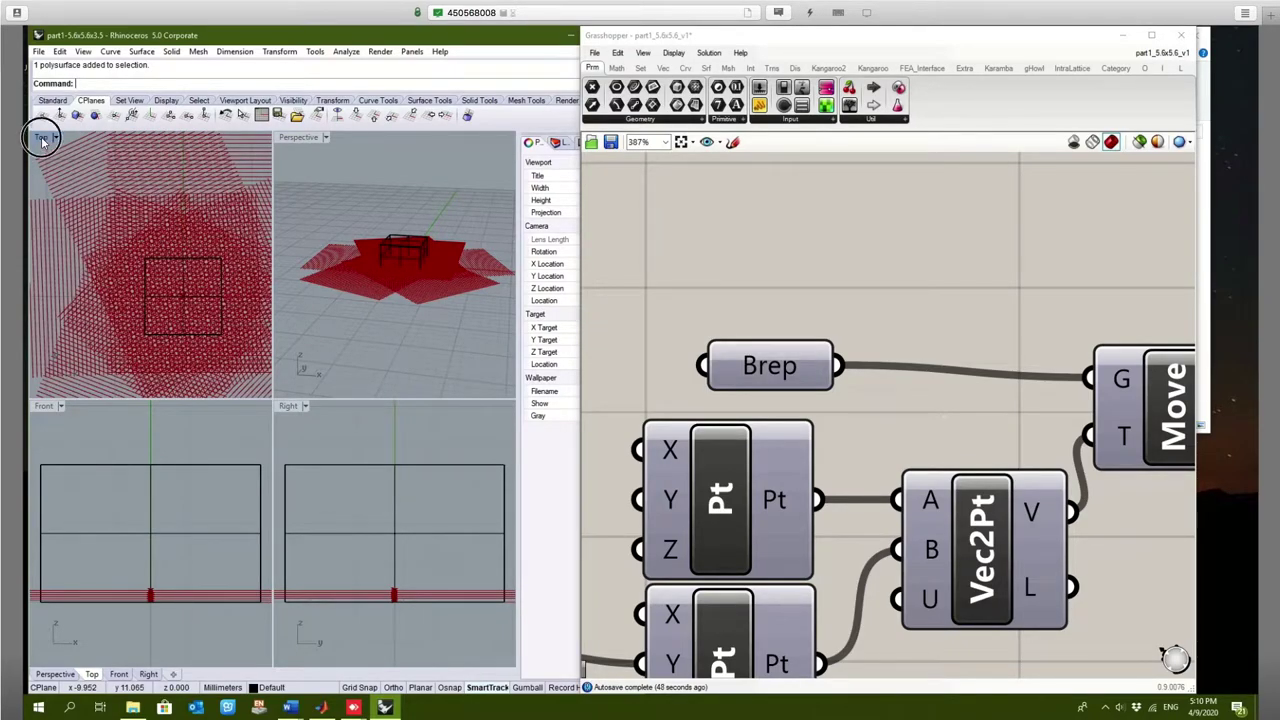
{"action": "left_click", "coordinate": [42, 138]}
{"action": "scroll", "coordinate": [280, 420], "scroll_direction": "down", "scroll_amount": 3}
{"action": "right_click_drag", "start_coordinate": [280, 420], "coordinate": [251, 385]}
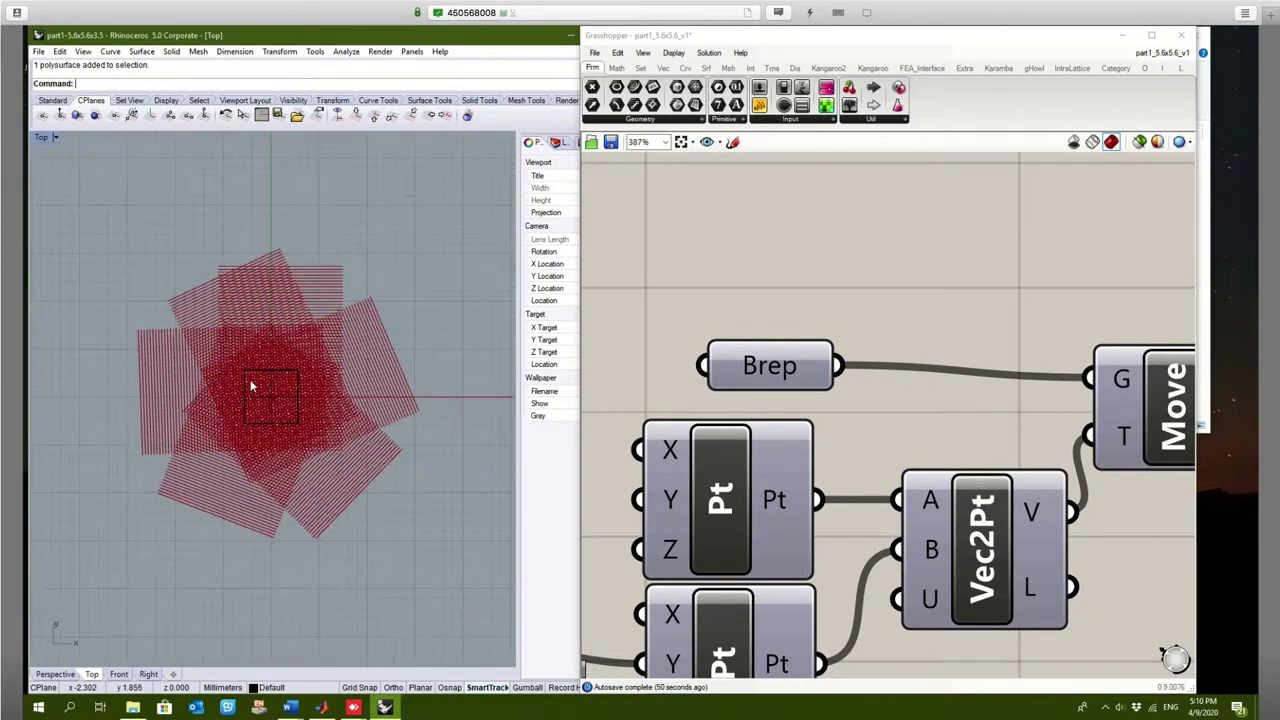
{"action": "scroll", "coordinate": [251, 385], "scroll_direction": "up", "scroll_amount": 4}
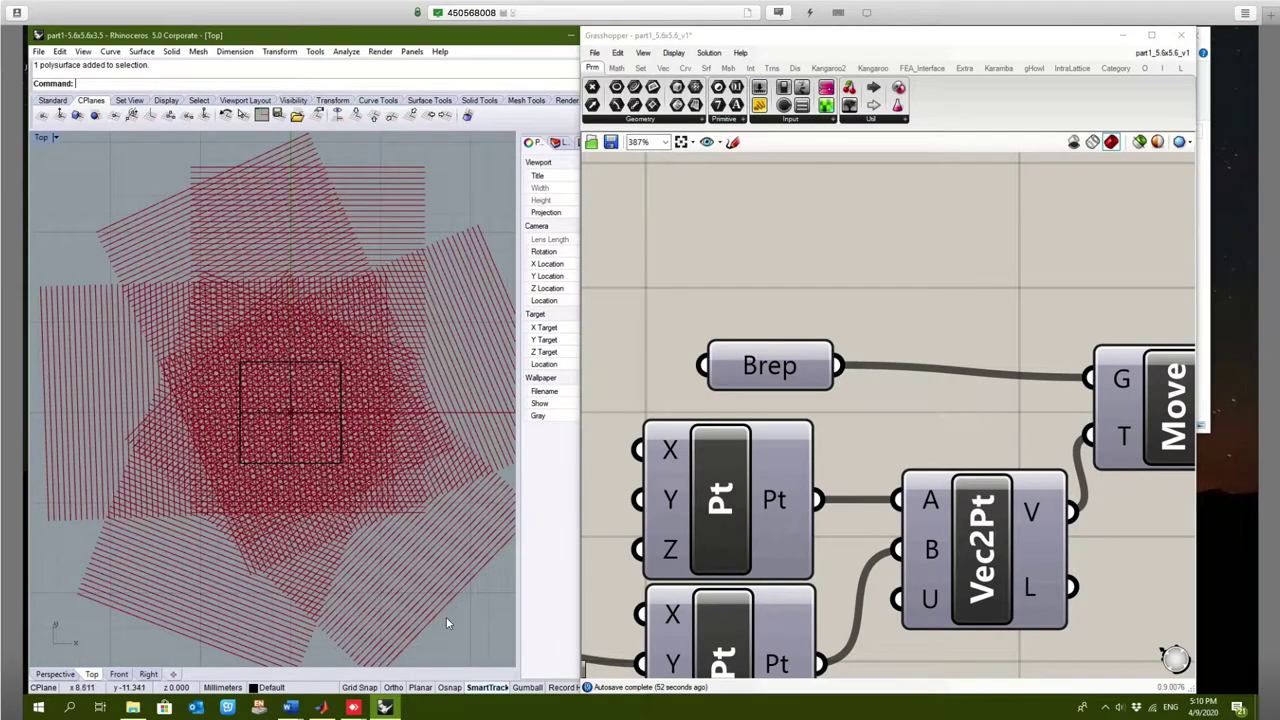
Turn off the preview of the Replace component that shows the untrimmed scan lines
{"action": "left_click", "coordinate": [872, 434]}
{"action": "scroll", "coordinate": [872, 434], "scroll_direction": "down", "scroll_amount": 6}
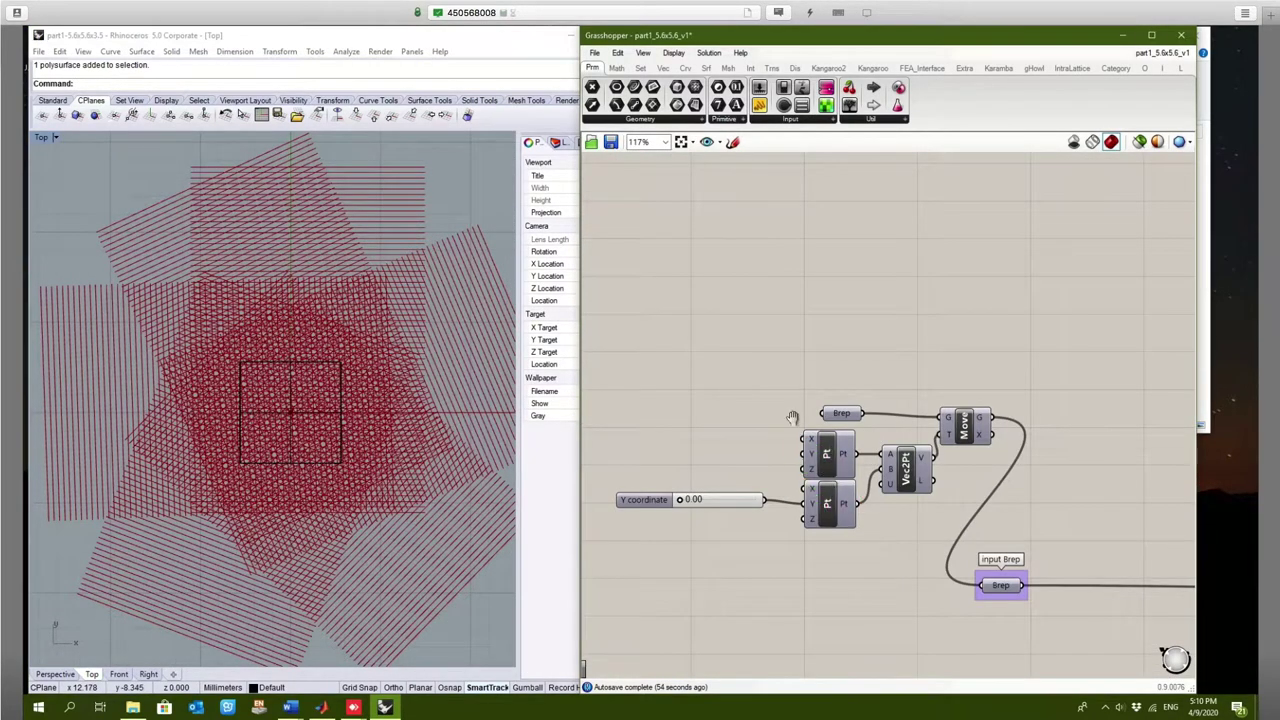
{"action": "scroll", "coordinate": [792, 417], "scroll_direction": "down", "scroll_amount": 10}
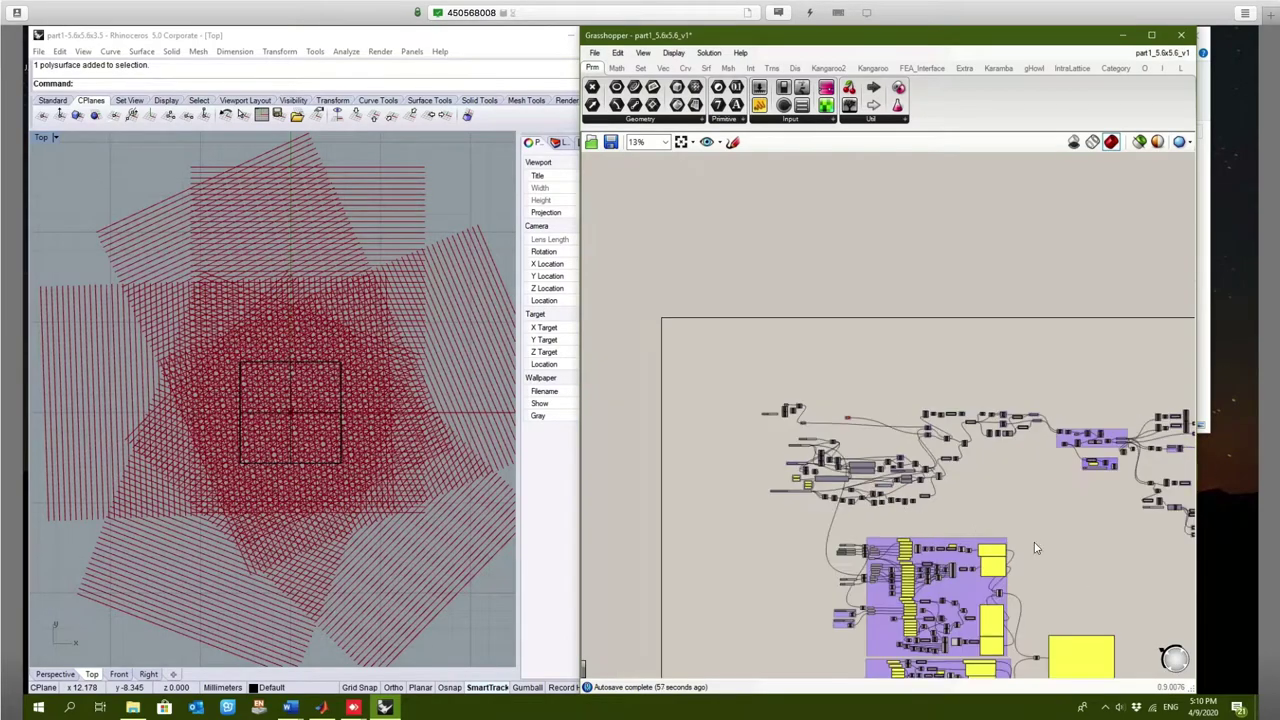
{"action": "scroll", "coordinate": [1035, 548], "scroll_direction": "up", "scroll_amount": 5}
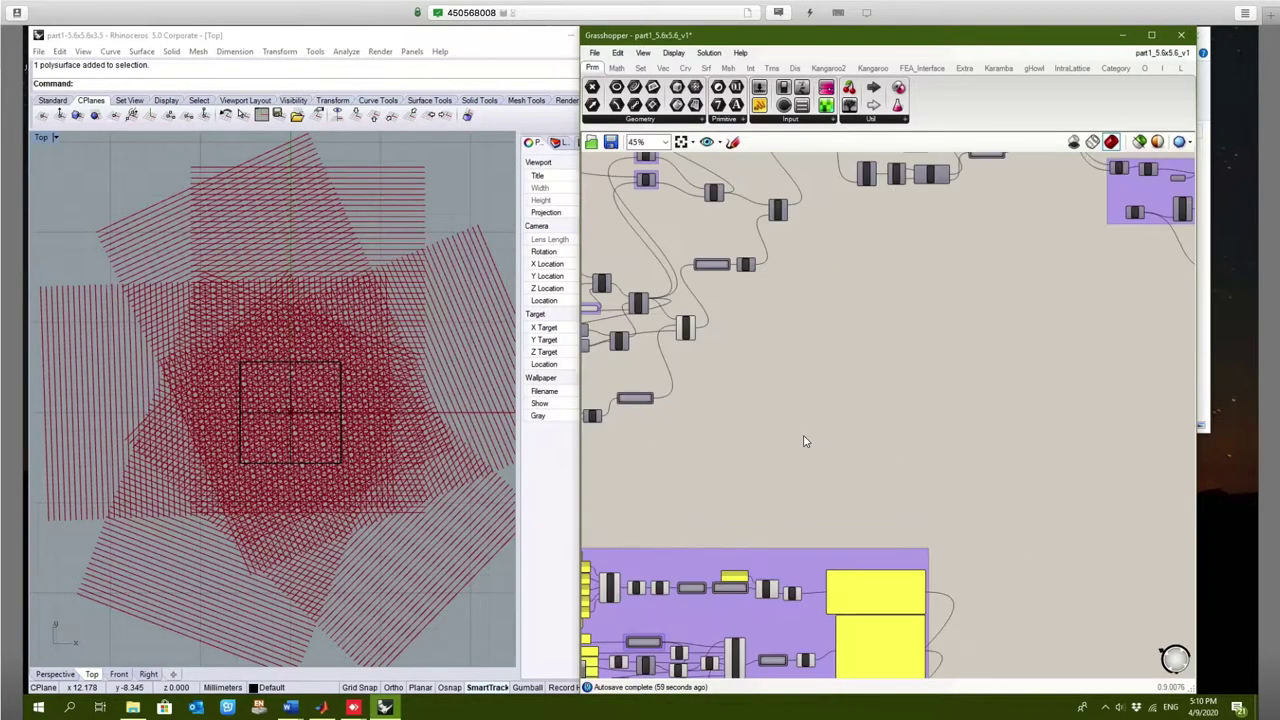
{"action": "scroll", "coordinate": [805, 441], "scroll_direction": "up", "scroll_amount": 4}
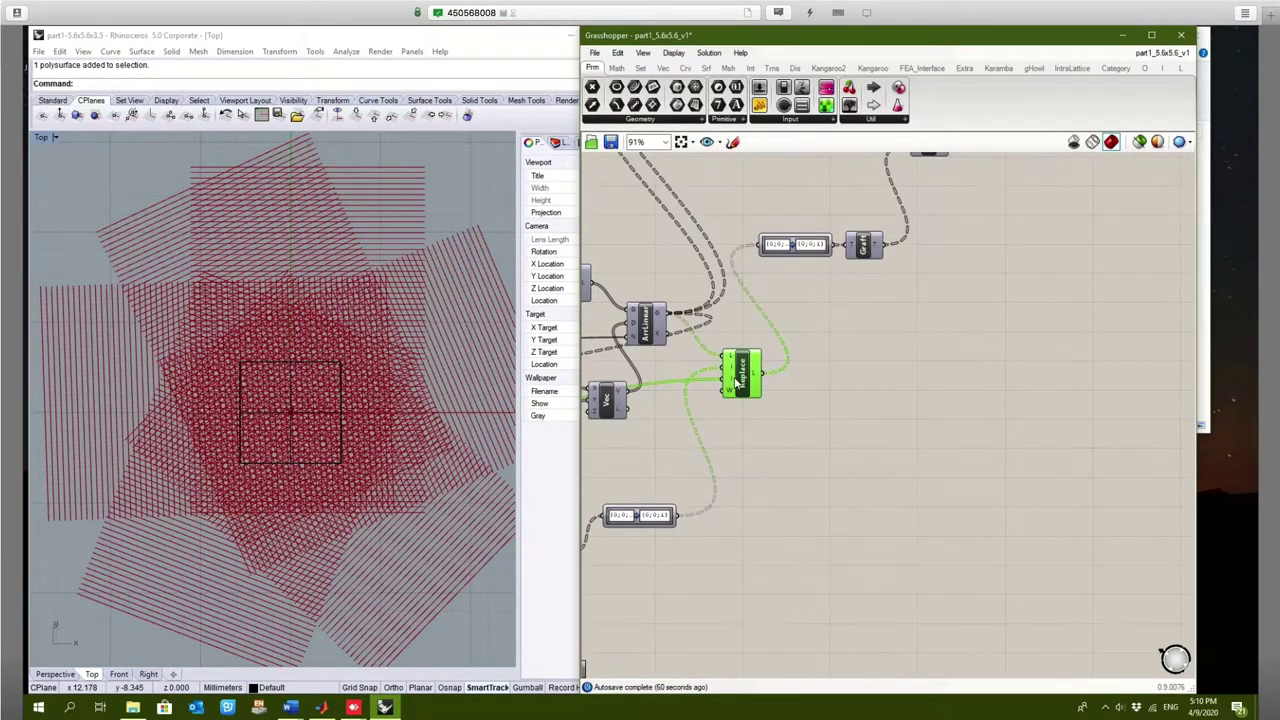
{"action": "scroll", "coordinate": [740, 380], "scroll_direction": "up", "scroll_amount": 2}
{"action": "right_click", "coordinate": [744, 376]}
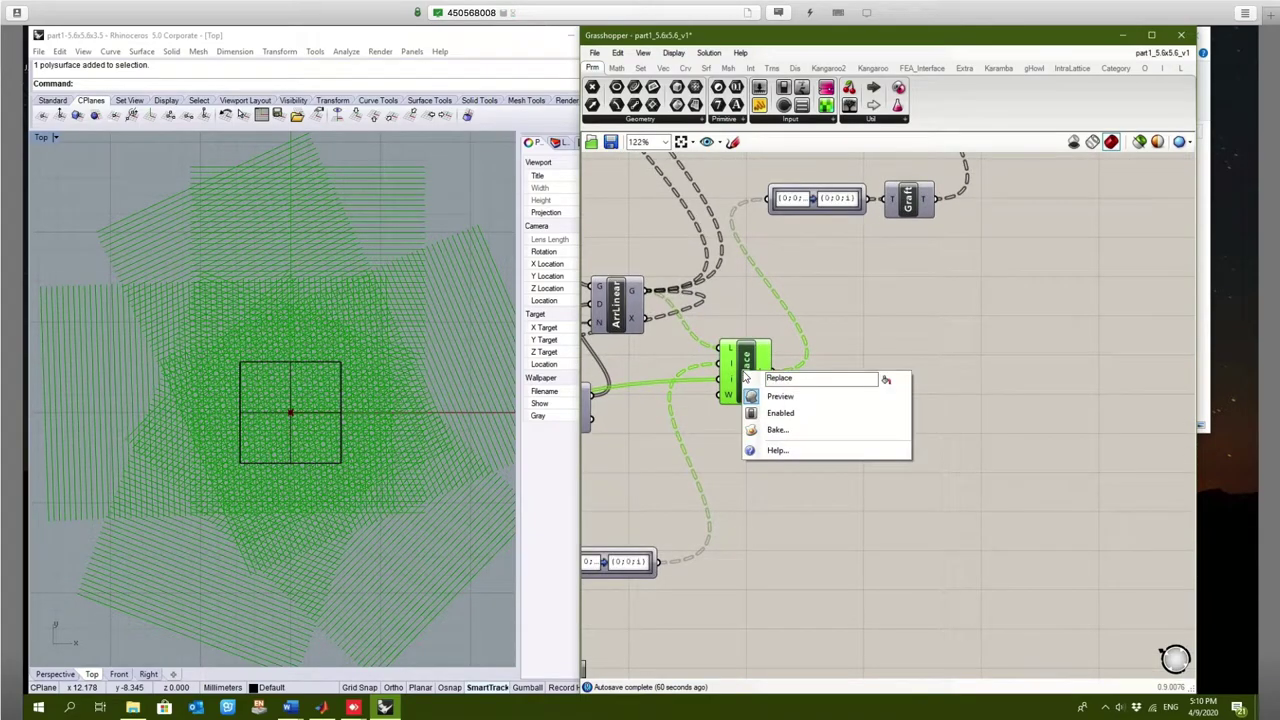
{"action": "left_click", "coordinate": [780, 396]}
Connect the V output of Vec2Pt to the V input of VDis and view the vector arrows within the part's outline
{"action": "scroll", "coordinate": [864, 378], "scroll_direction": "down", "scroll_amount": 4}
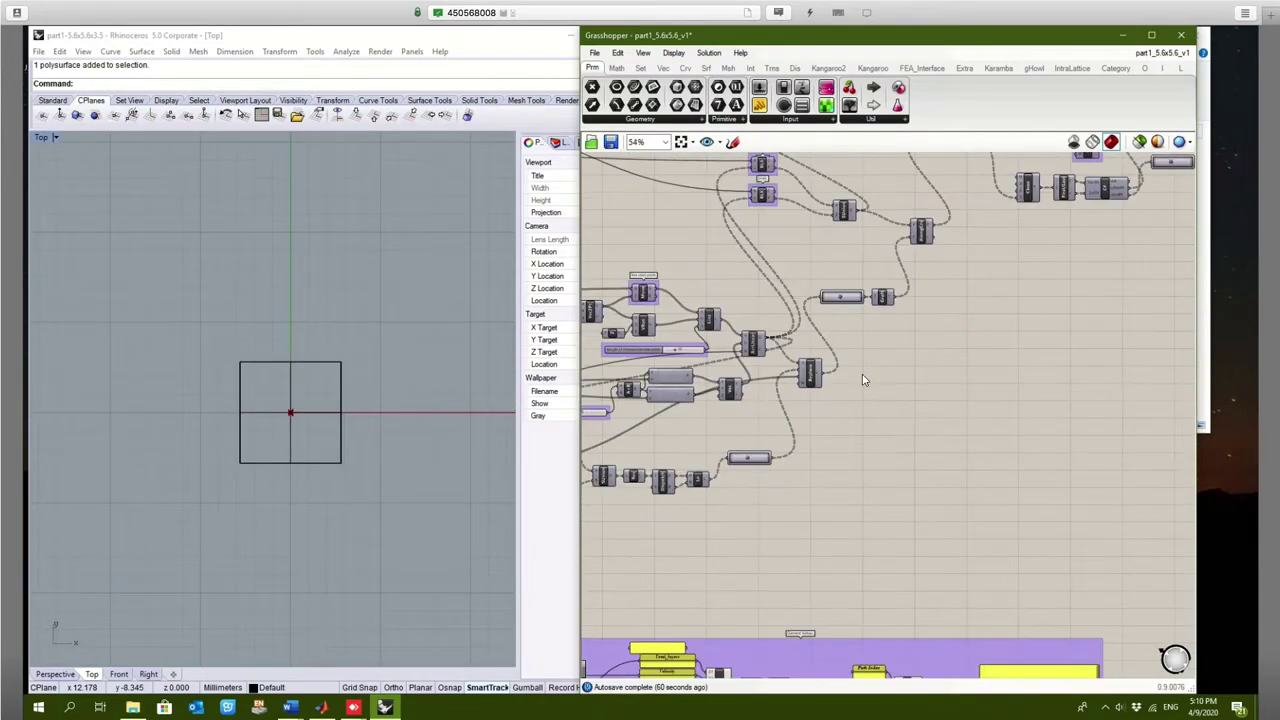
{"action": "scroll", "coordinate": [864, 378], "scroll_direction": "down", "scroll_amount": 3}
{"action": "right_click_drag", "start_coordinate": [1018, 355], "coordinate": [887, 399]}
{"action": "right_click_drag", "start_coordinate": [983, 475], "coordinate": [693, 463]}
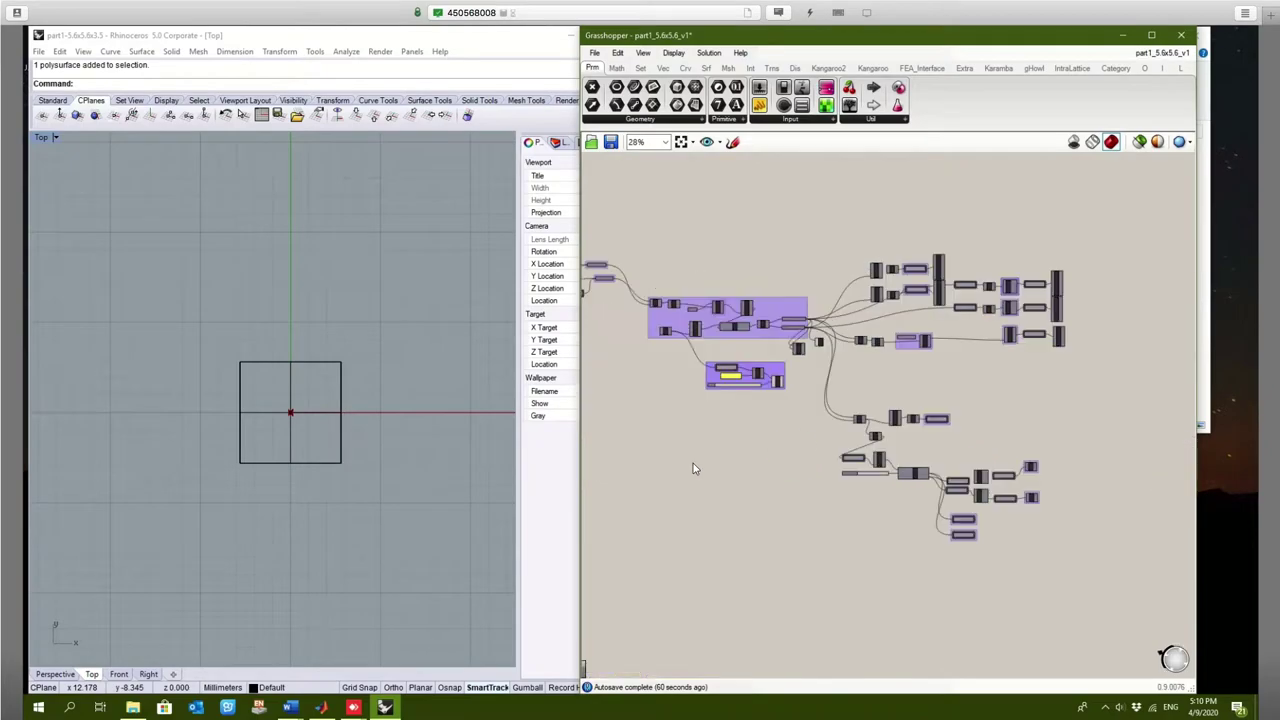
{"action": "scroll", "coordinate": [772, 428], "scroll_direction": "up", "scroll_amount": 10}
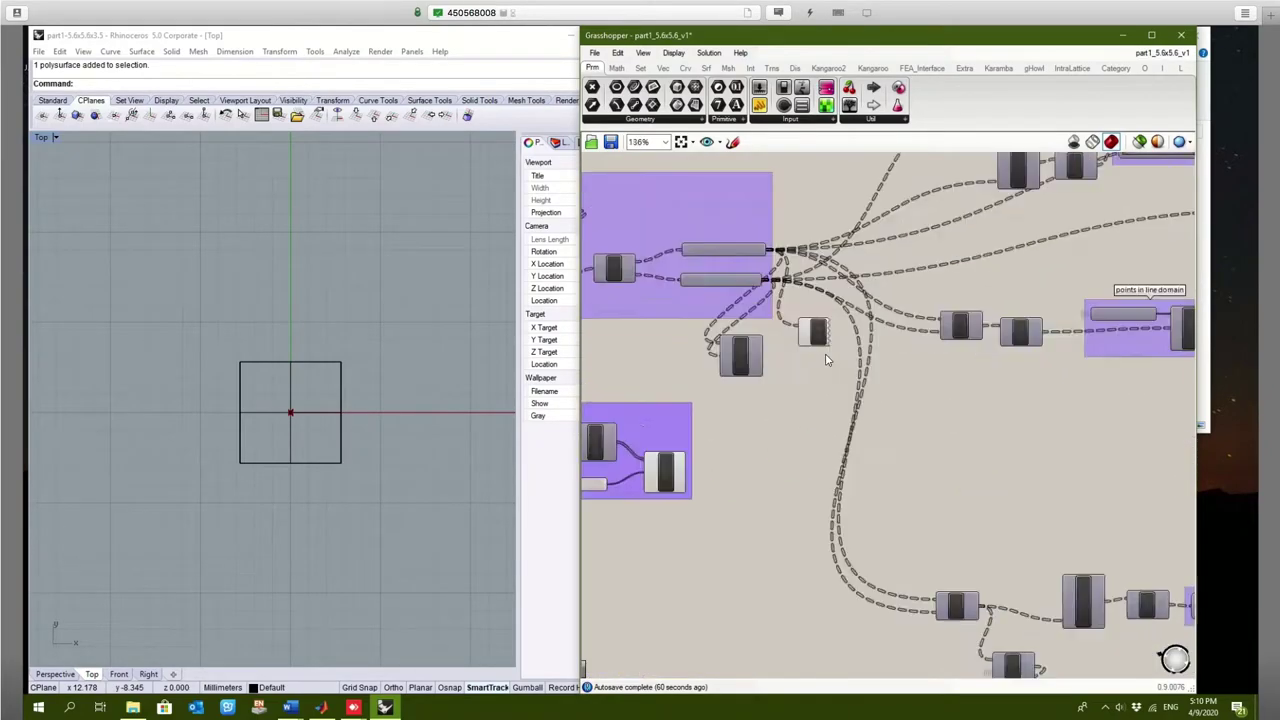
{"action": "right_click", "coordinate": [778, 392]}
{"action": "scroll", "coordinate": [780, 394], "scroll_direction": "down", "scroll_amount": 2}
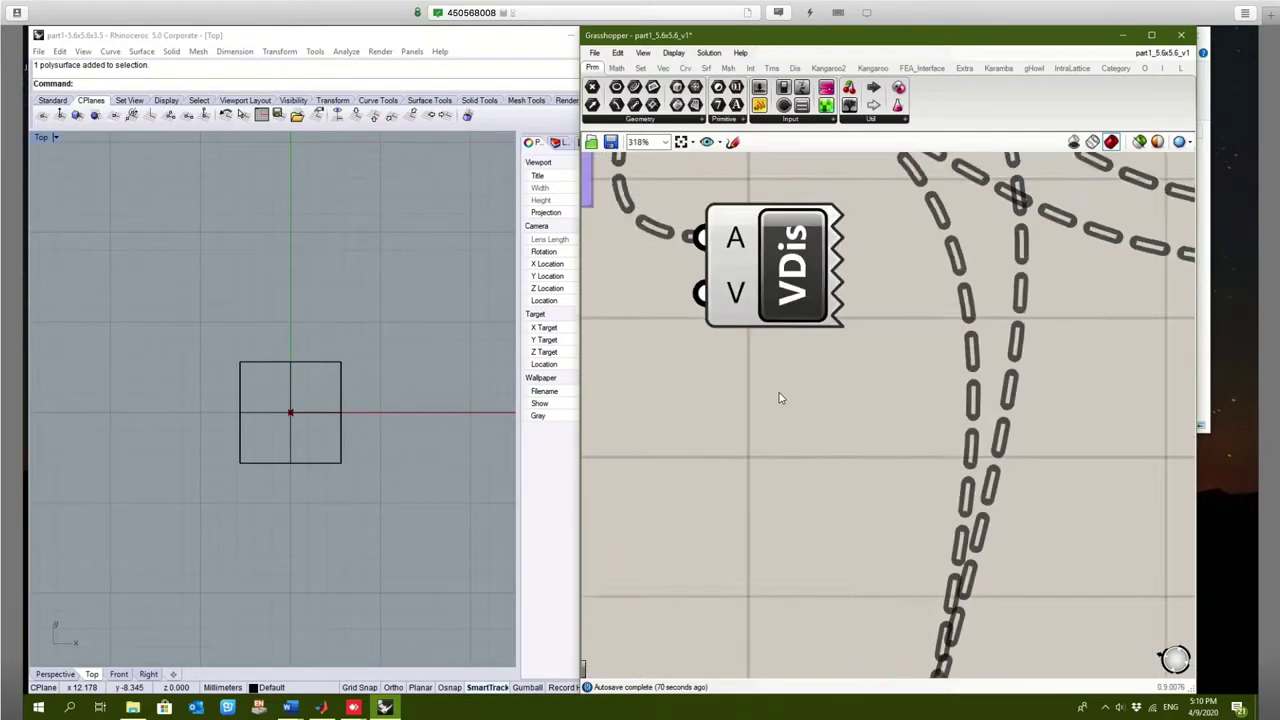
{"action": "right_click_drag", "start_coordinate": [690, 385], "coordinate": [840, 397]}
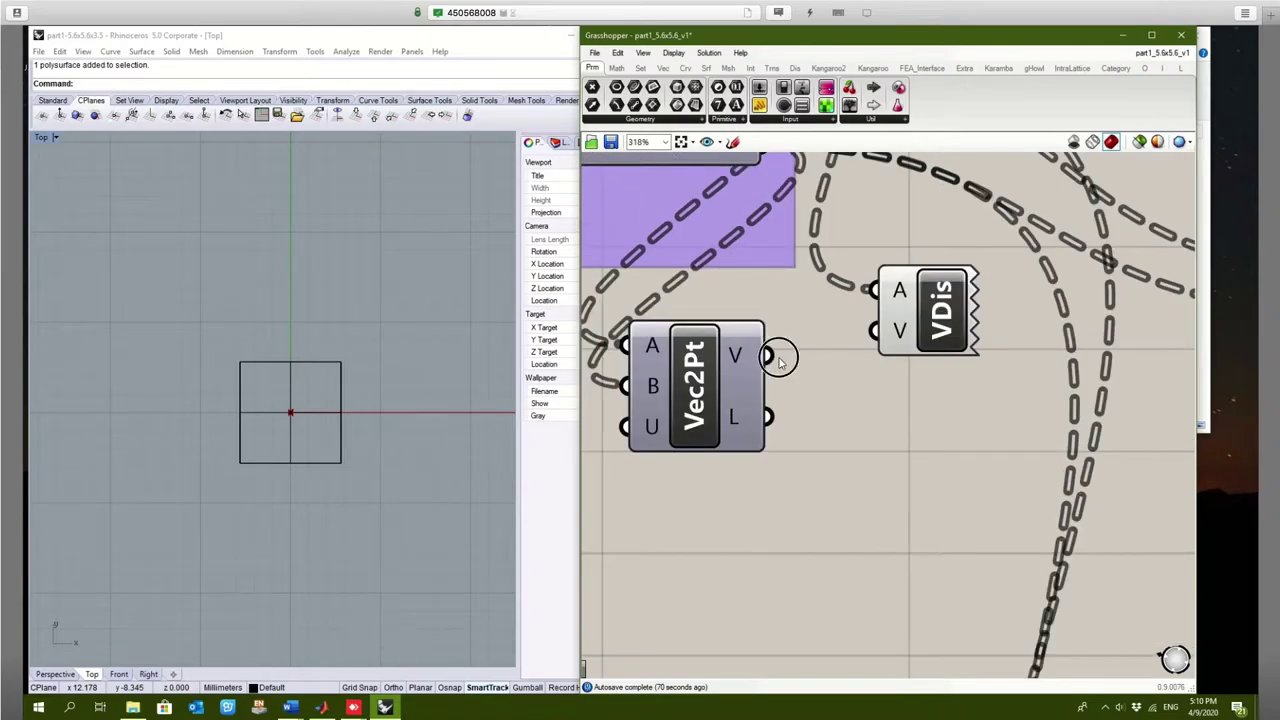
{"action": "left_click_drag", "start_coordinate": [767, 355], "coordinate": [875, 331]}
{"action": "scroll", "coordinate": [338, 452], "scroll_direction": "up", "scroll_amount": 10}
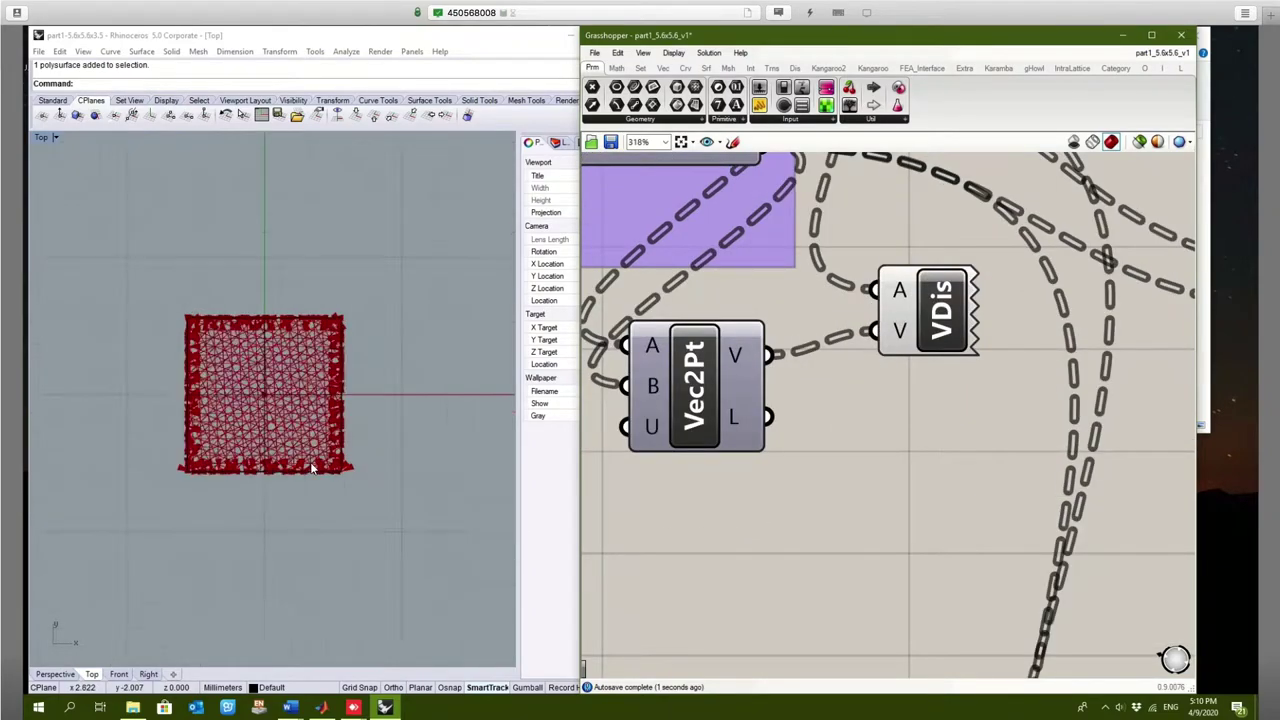
{"action": "right_click_drag", "start_coordinate": [265, 521], "coordinate": [378, 553]}
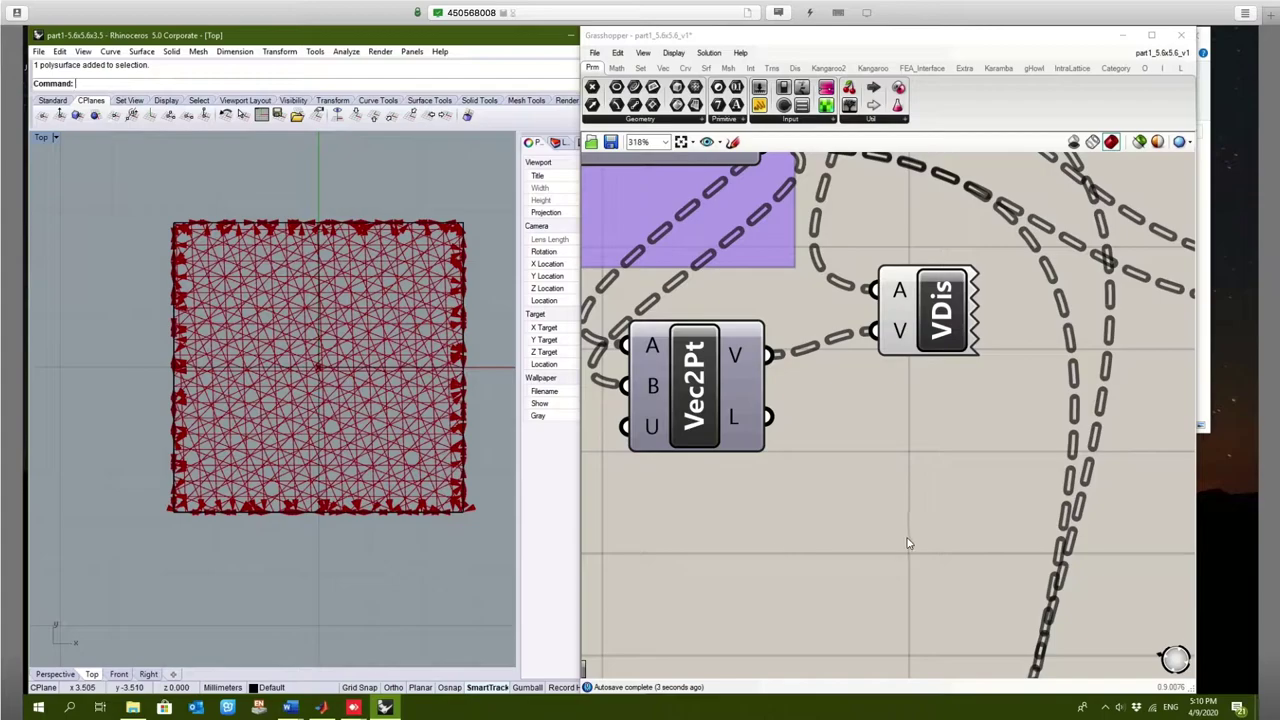
Set the Index slider feeding the Item component to 79
{"action": "right_click_drag", "start_coordinate": [893, 552], "coordinate": [1010, 518]}
{"action": "scroll", "coordinate": [1010, 520], "scroll_direction": "down", "scroll_amount": 3}
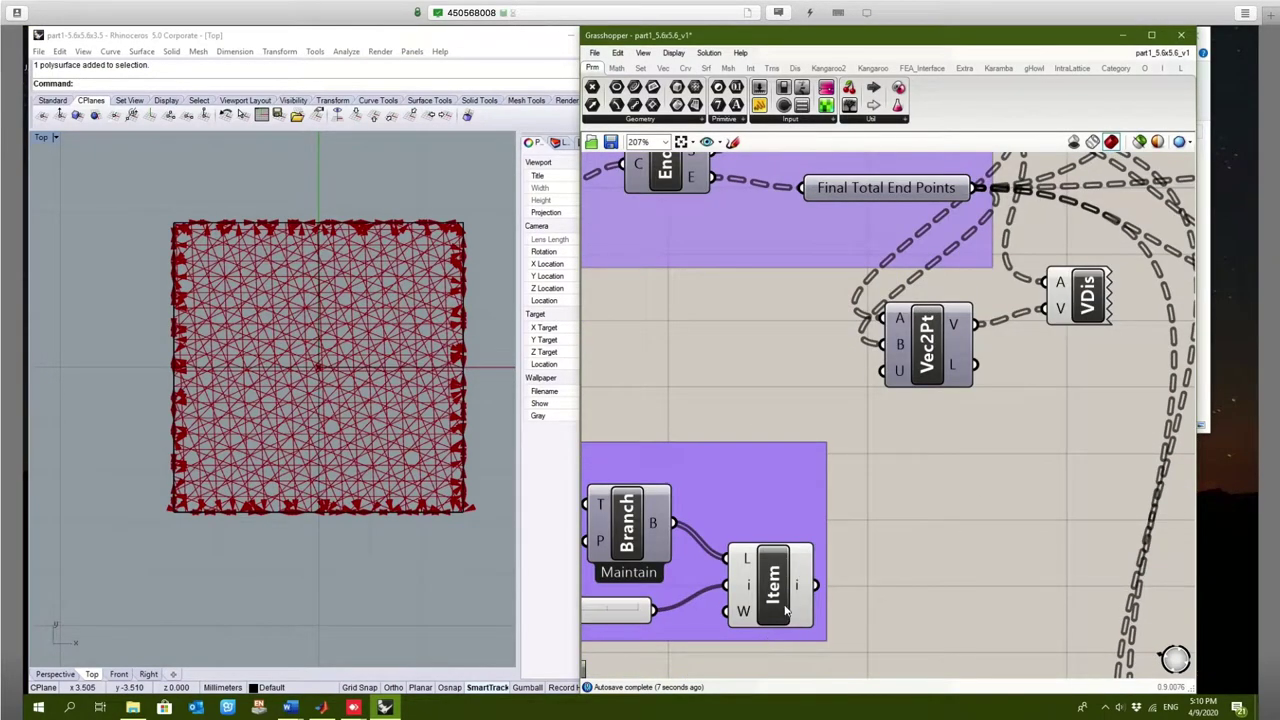
{"action": "left_click", "coordinate": [786, 612]}
{"action": "right_click_drag", "start_coordinate": [1037, 474], "coordinate": [1113, 418]}
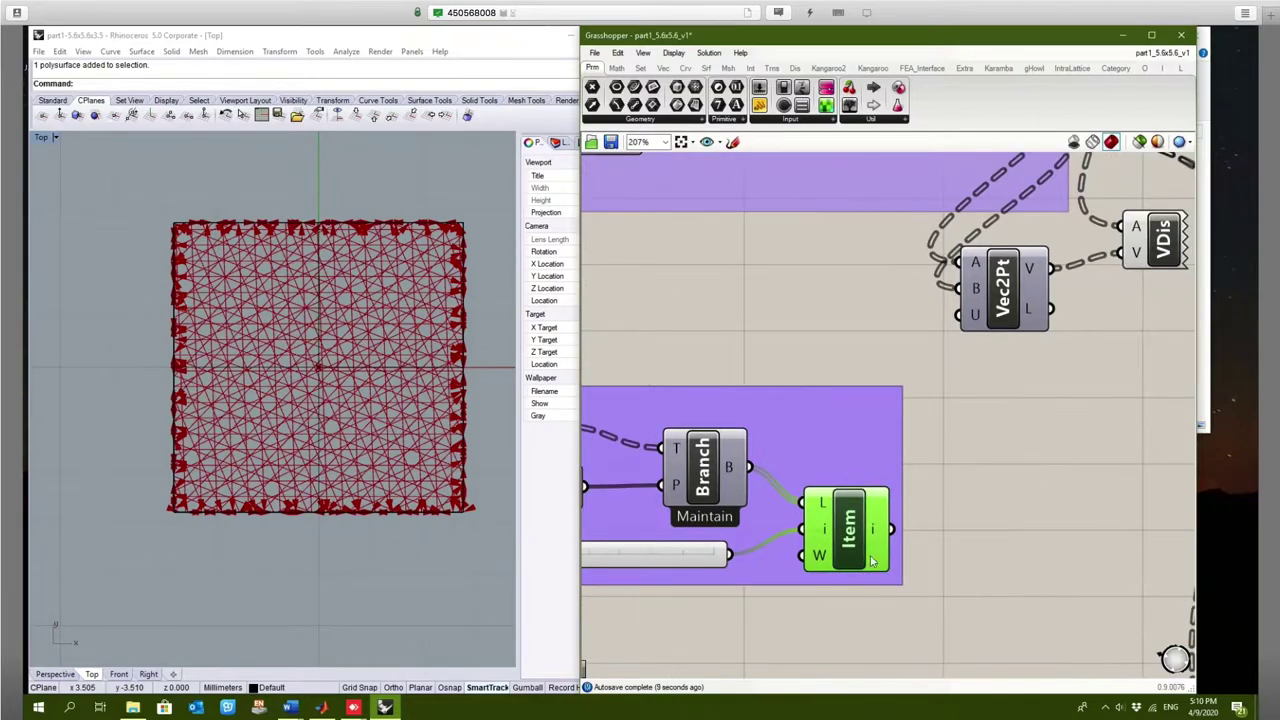
{"action": "right_click_drag", "start_coordinate": [810, 591], "coordinate": [1036, 498]}
{"action": "scroll", "coordinate": [1036, 498], "scroll_direction": "down", "scroll_amount": 1}
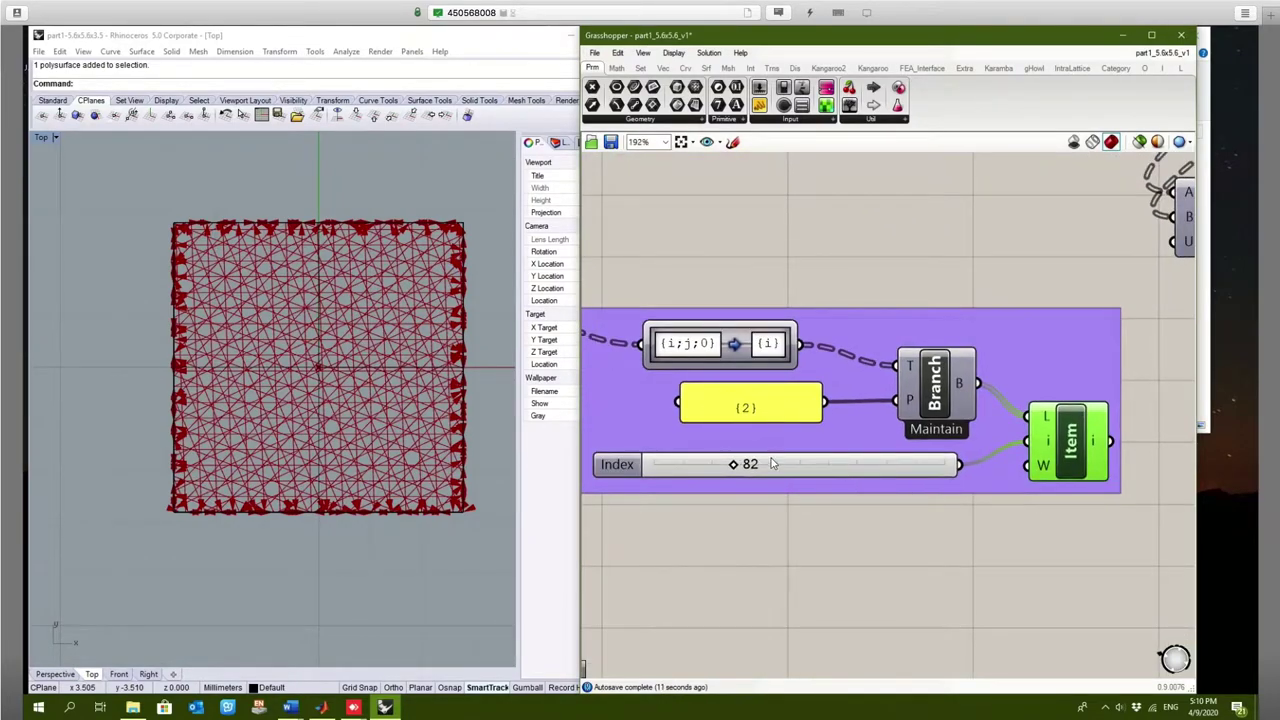
{"action": "left_click", "coordinate": [753, 407]}
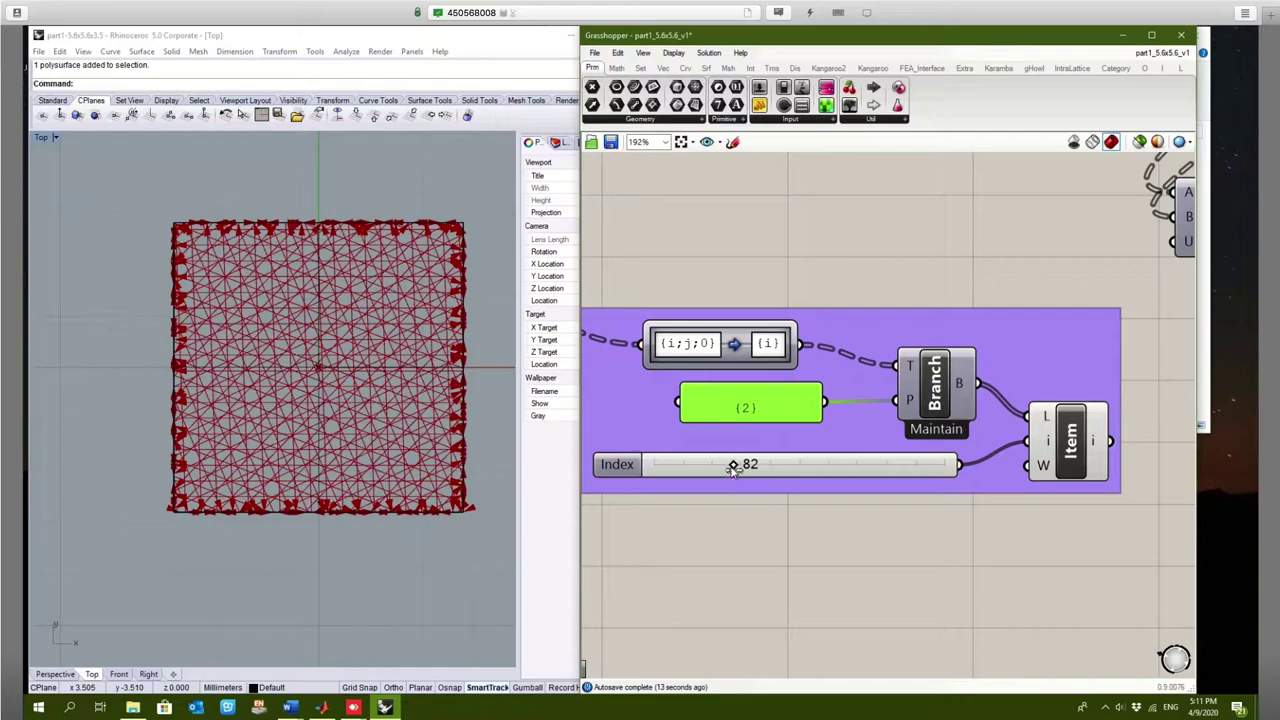
{"action": "left_click_drag", "start_coordinate": [733, 464], "coordinate": [729, 464]}
{"action": "left_click", "coordinate": [997, 590]}
Disable the VDis vector display component next to Vec2Pt
{"action": "right_click_drag", "start_coordinate": [1029, 563], "coordinate": [768, 597]}
{"action": "scroll", "coordinate": [766, 600], "scroll_direction": "down", "scroll_amount": 5}
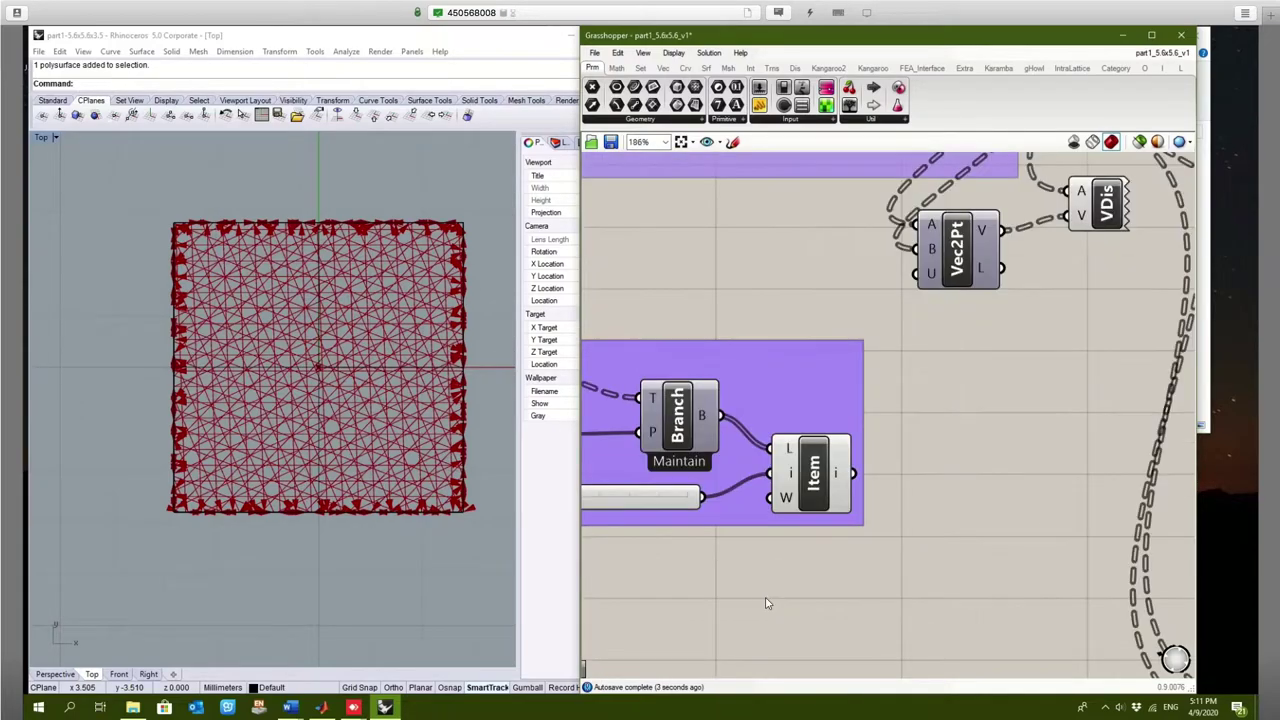
{"action": "scroll", "coordinate": [958, 427], "scroll_direction": "up", "scroll_amount": 3}
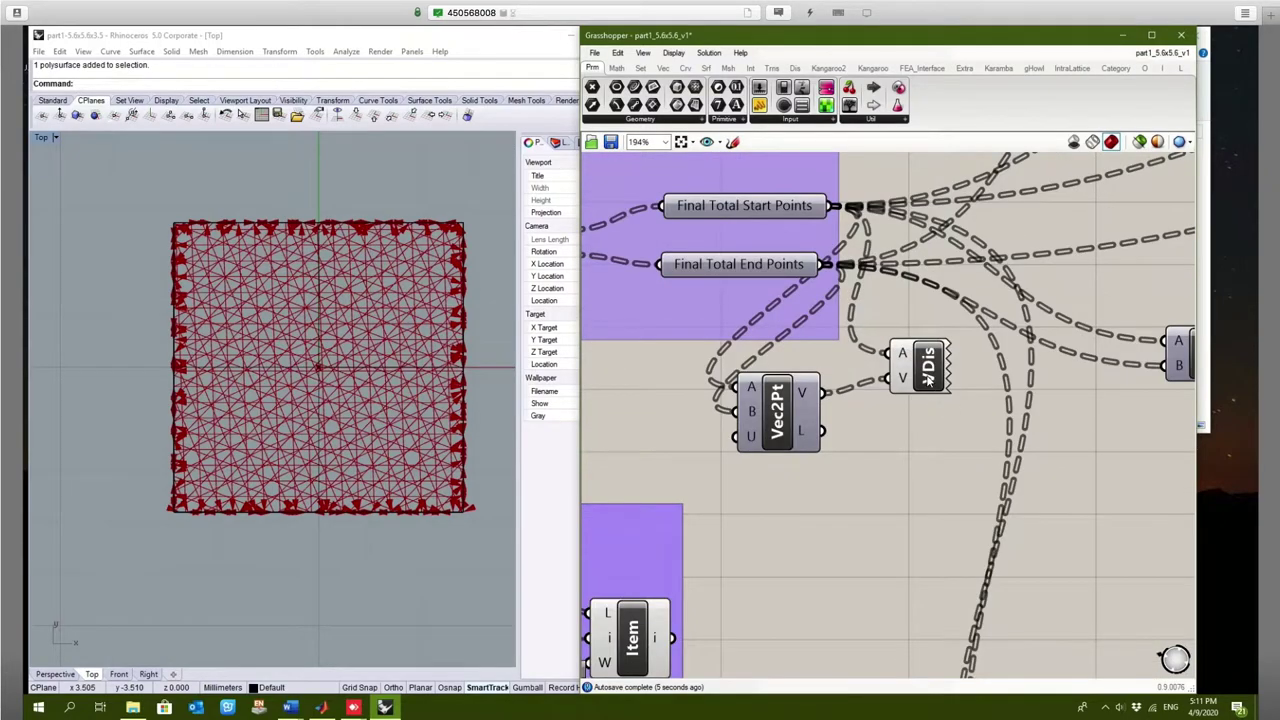
{"action": "left_click", "coordinate": [921, 378]}
{"action": "right_click", "coordinate": [918, 370]}
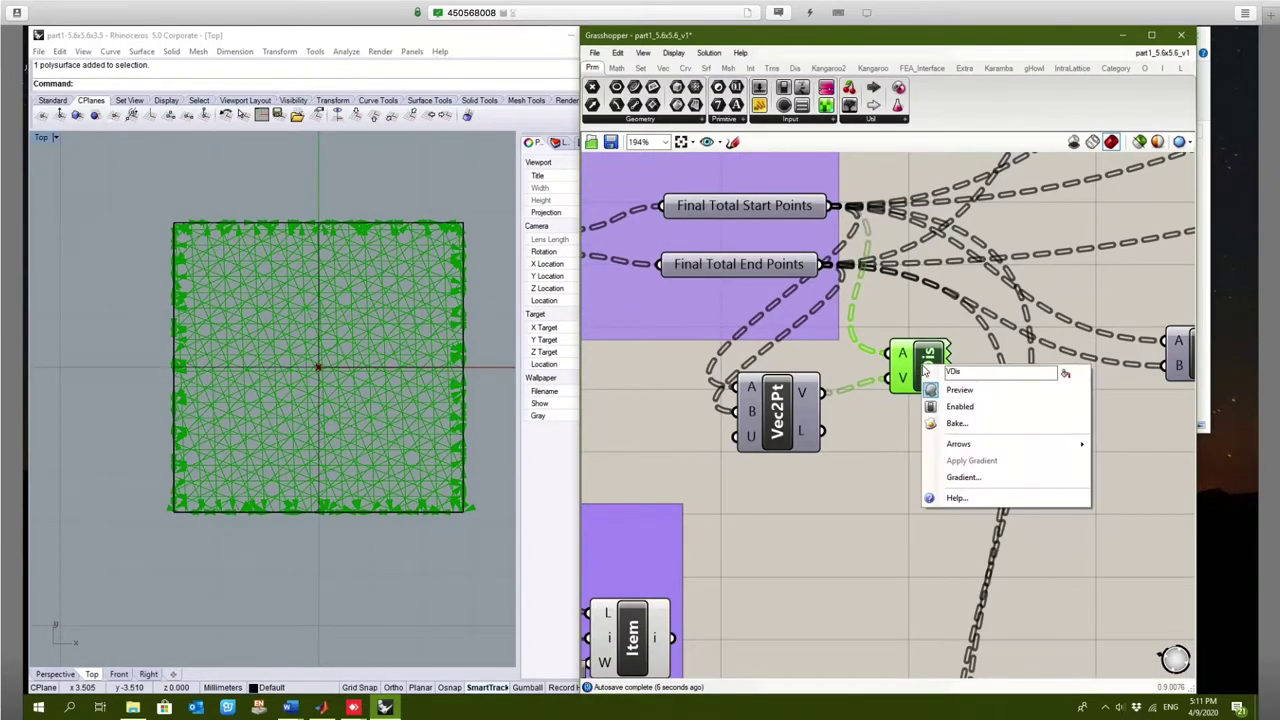
{"action": "left_click", "coordinate": [962, 413]}
{"action": "left_click", "coordinate": [784, 612]}
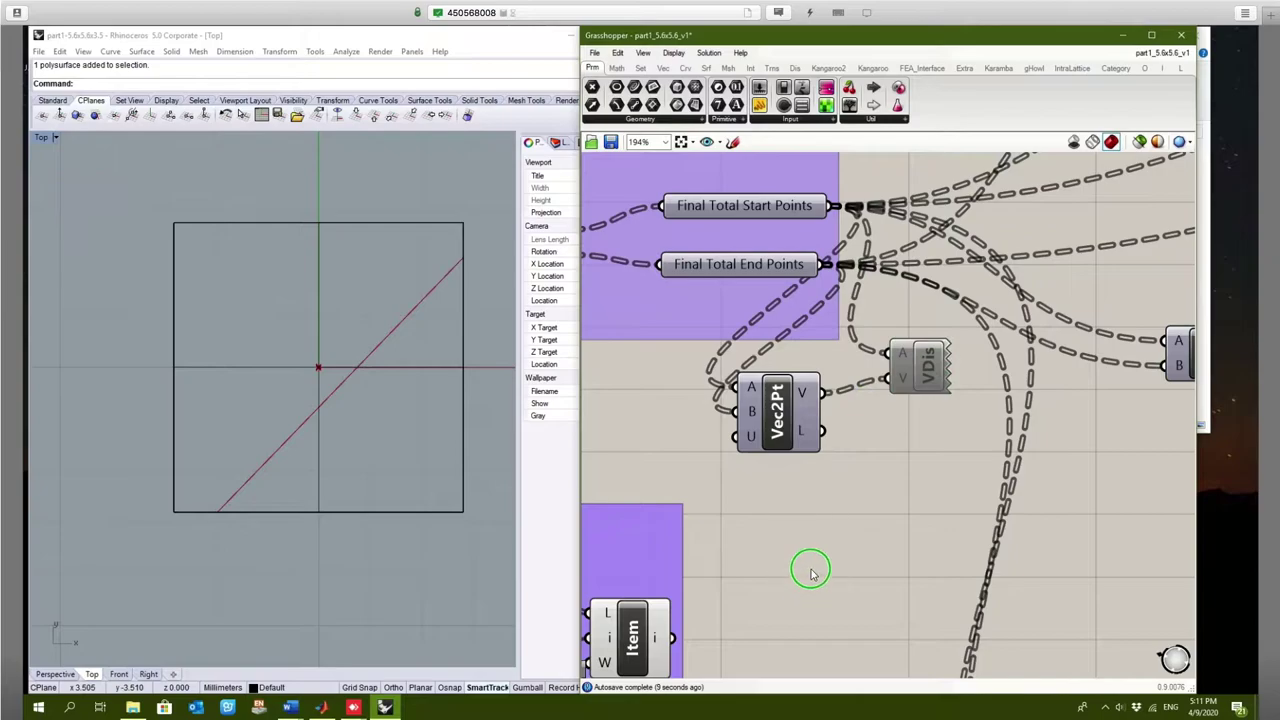
Change the Item component's Index slider to 35 and on to 67 to preview individual scan lines
{"action": "right_click_drag", "start_coordinate": [809, 569], "coordinate": [1034, 500]}
{"action": "scroll", "coordinate": [1034, 500], "scroll_direction": "down", "scroll_amount": 1}
{"action": "scroll", "coordinate": [979, 567], "scroll_direction": "down", "scroll_amount": 2}
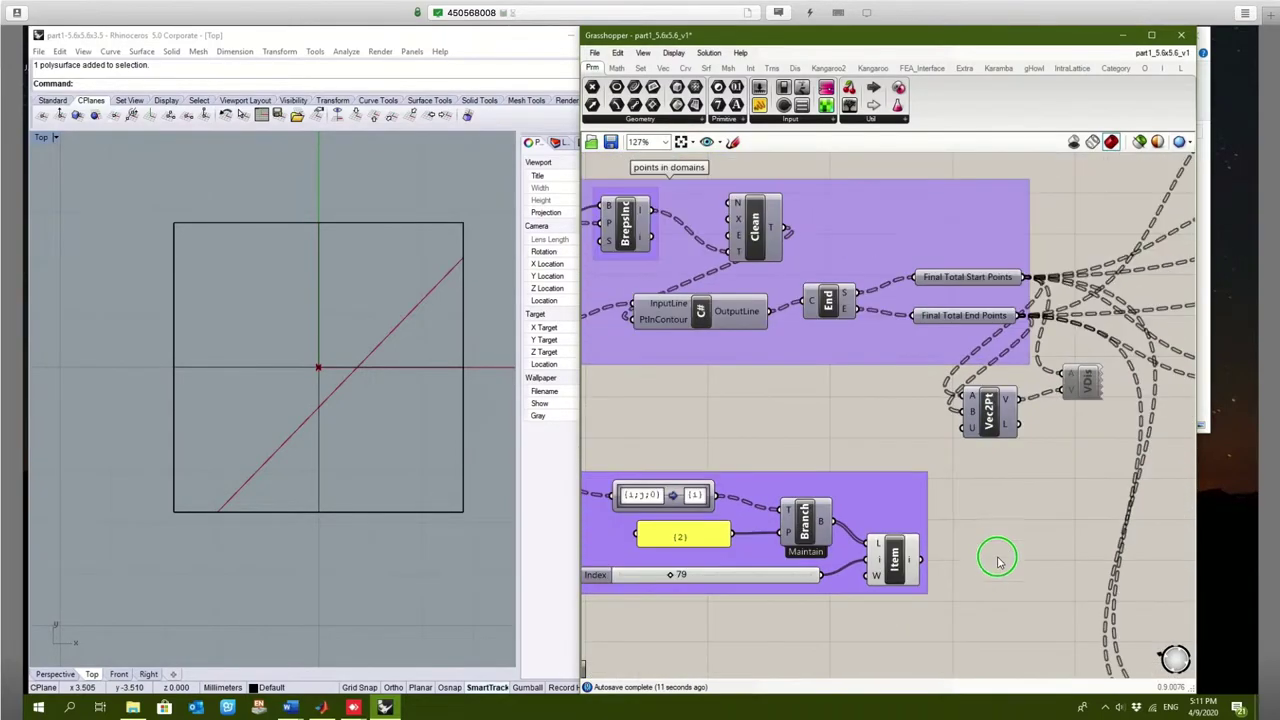
{"action": "scroll", "coordinate": [726, 527], "scroll_direction": "up", "scroll_amount": 1}
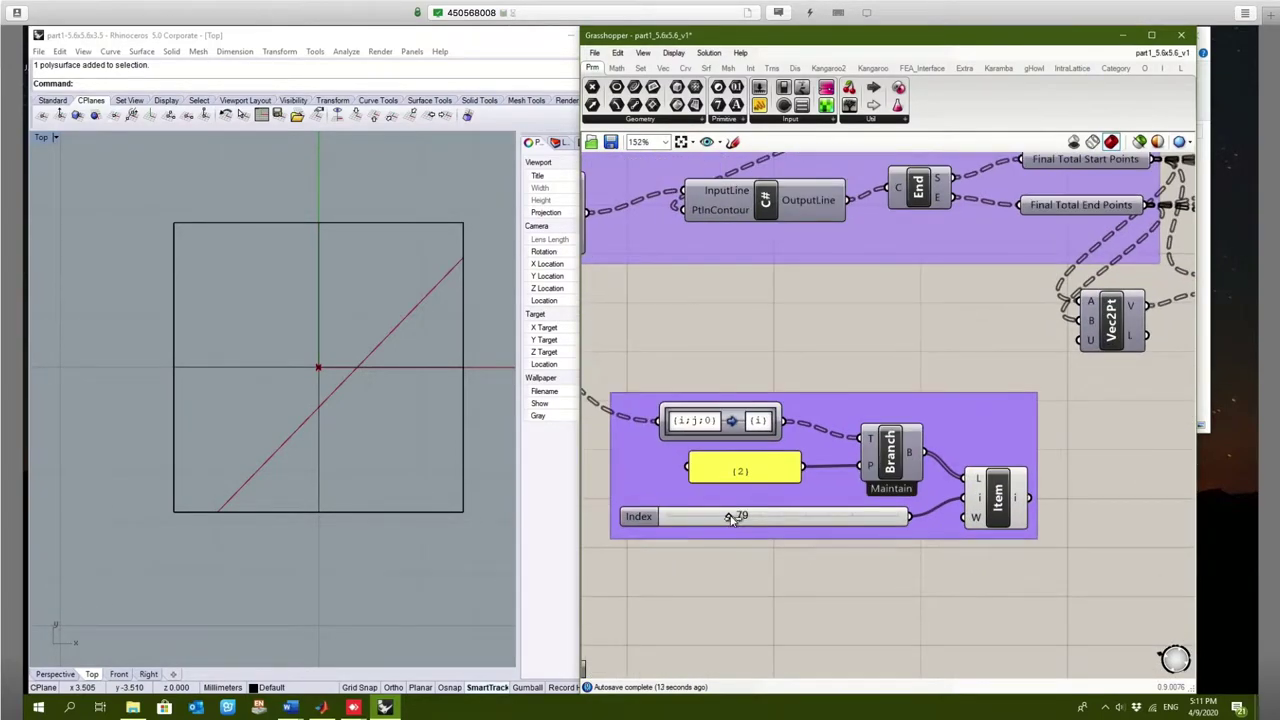
{"action": "left_click_drag", "start_coordinate": [731, 517], "coordinate": [699, 528]}
{"action": "left_click", "coordinate": [741, 472]}
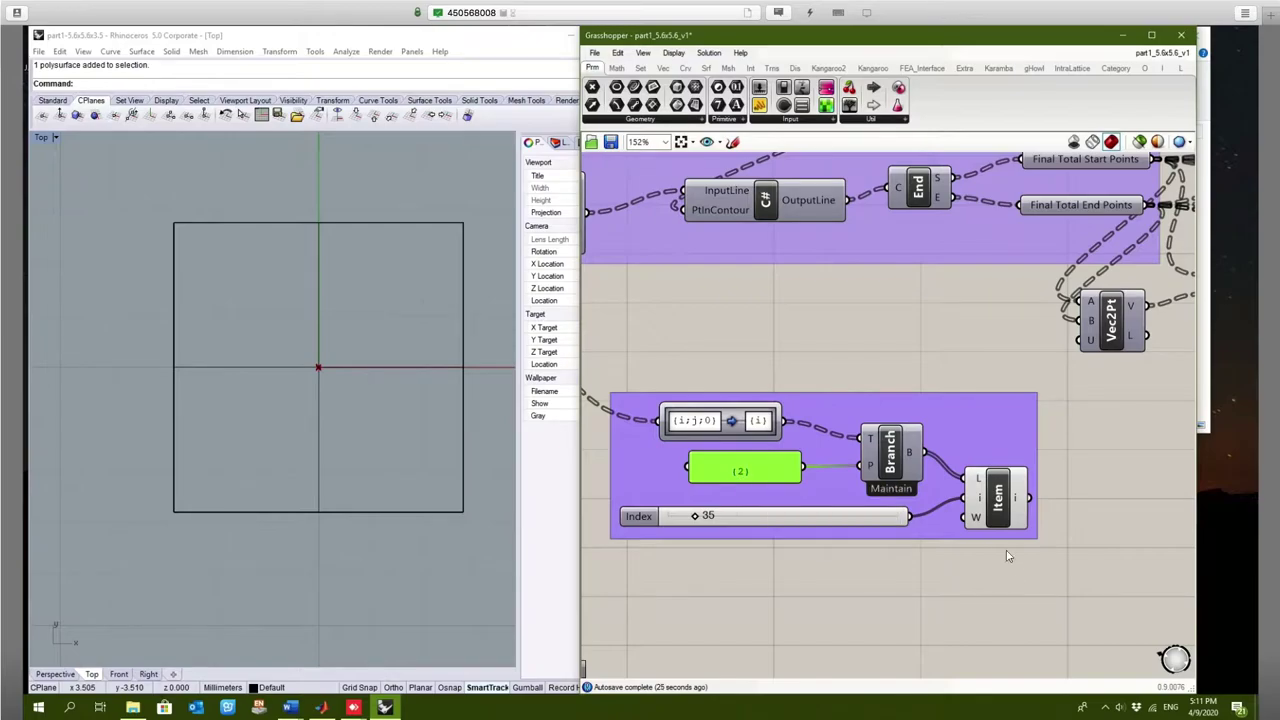
{"action": "left_click", "coordinate": [993, 518]}
{"action": "left_click_drag", "start_coordinate": [696, 516], "coordinate": [720, 517]}
{"action": "left_click", "coordinate": [723, 616]}
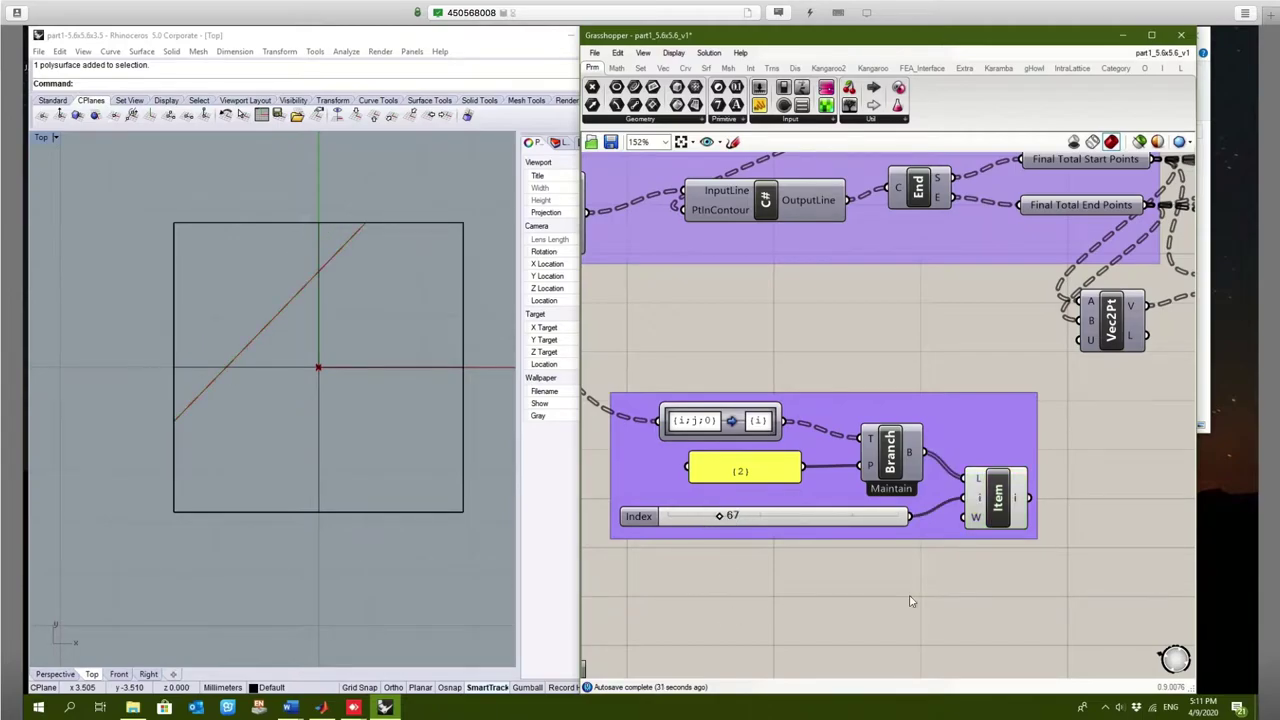
Turn off the preview of the Item component that displays the single scan line
{"action": "right_click", "coordinate": [1004, 502]}
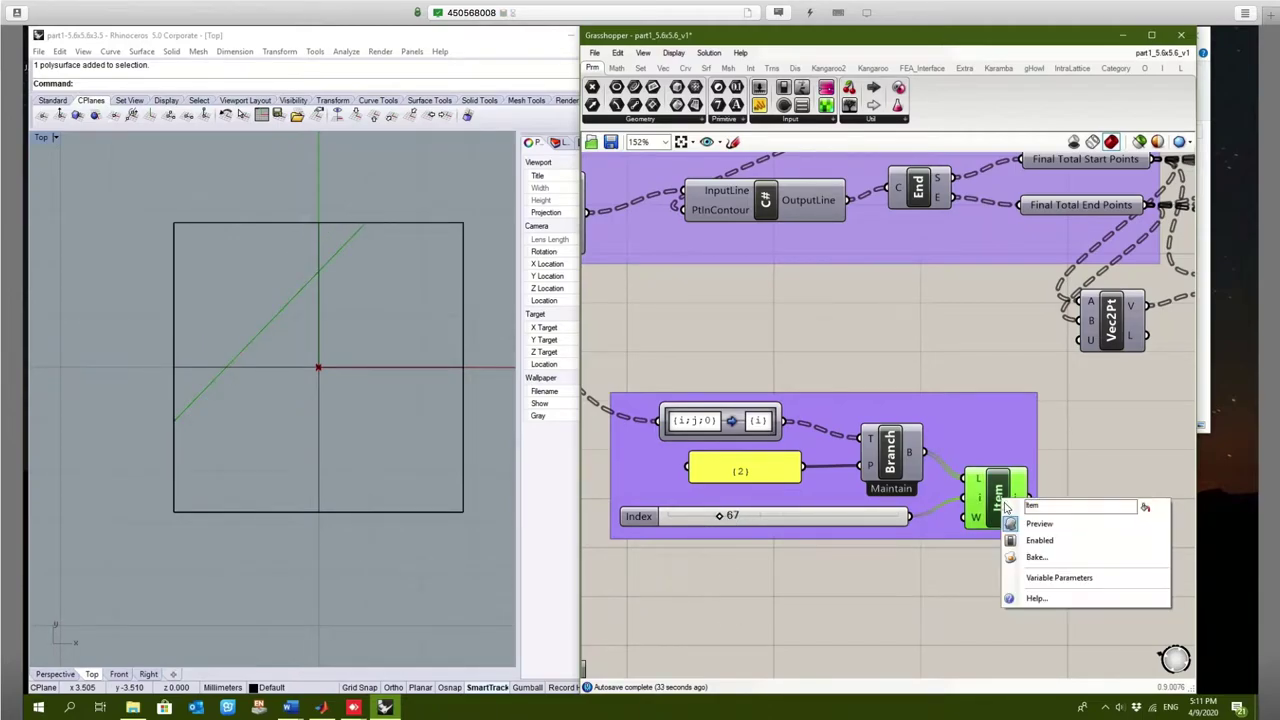
{"action": "left_click", "coordinate": [1030, 525]}
{"action": "left_click", "coordinate": [1088, 443]}
Enable the VDis vector display component next to Vec2Pt and turn its preview on
{"action": "right_click_drag", "start_coordinate": [1046, 466], "coordinate": [706, 532]}
{"action": "left_click", "coordinate": [851, 352]}
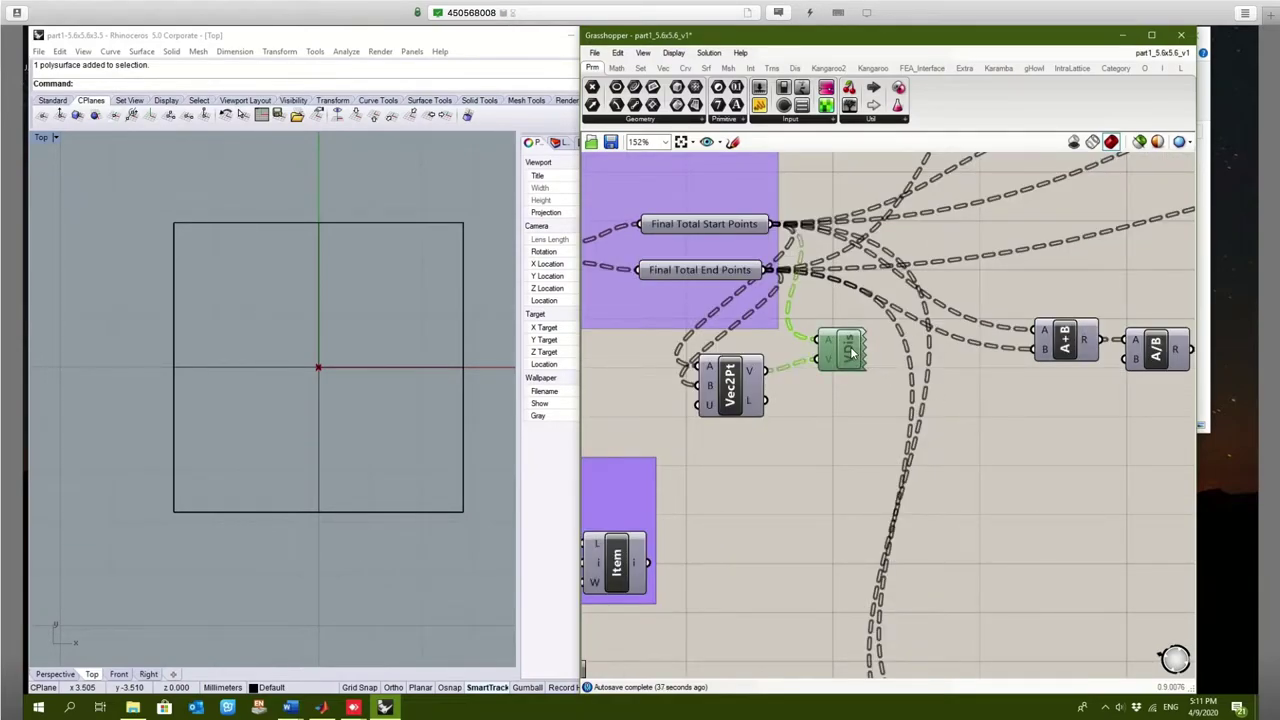
{"action": "right_click", "coordinate": [849, 356]}
{"action": "left_click", "coordinate": [876, 388]}
{"action": "right_click", "coordinate": [846, 362]}
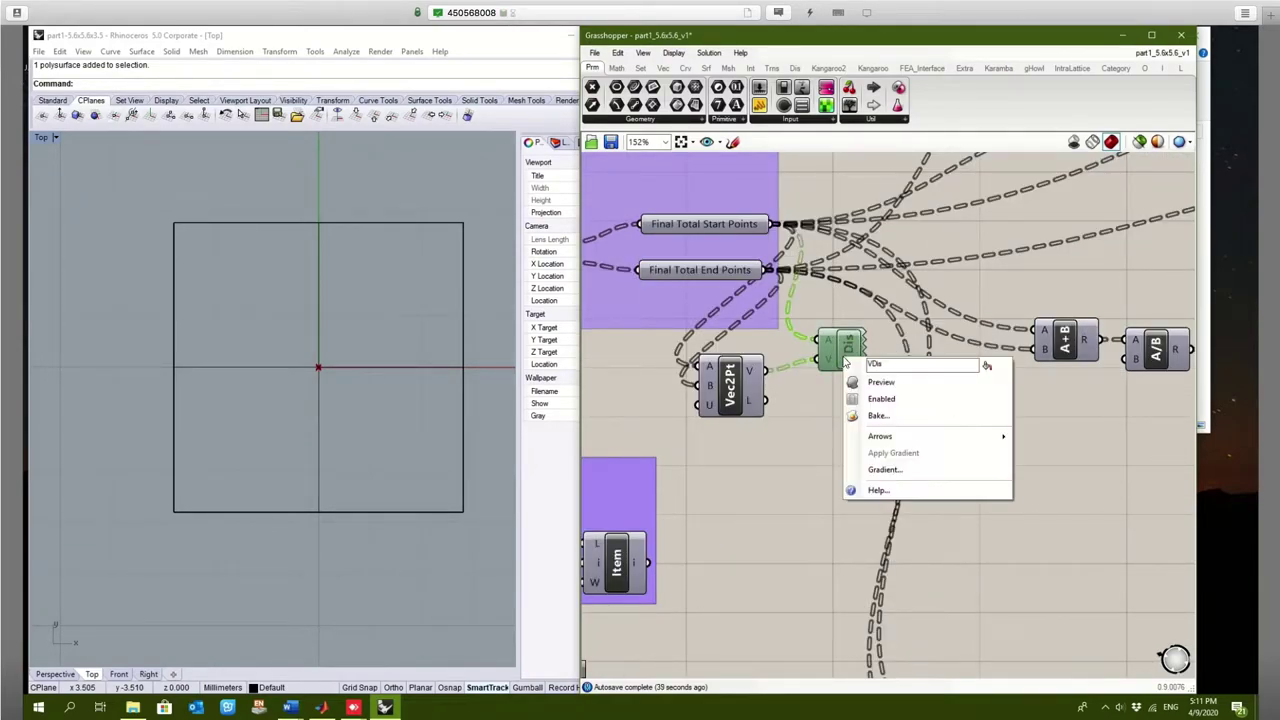
{"action": "left_click", "coordinate": [868, 399]}
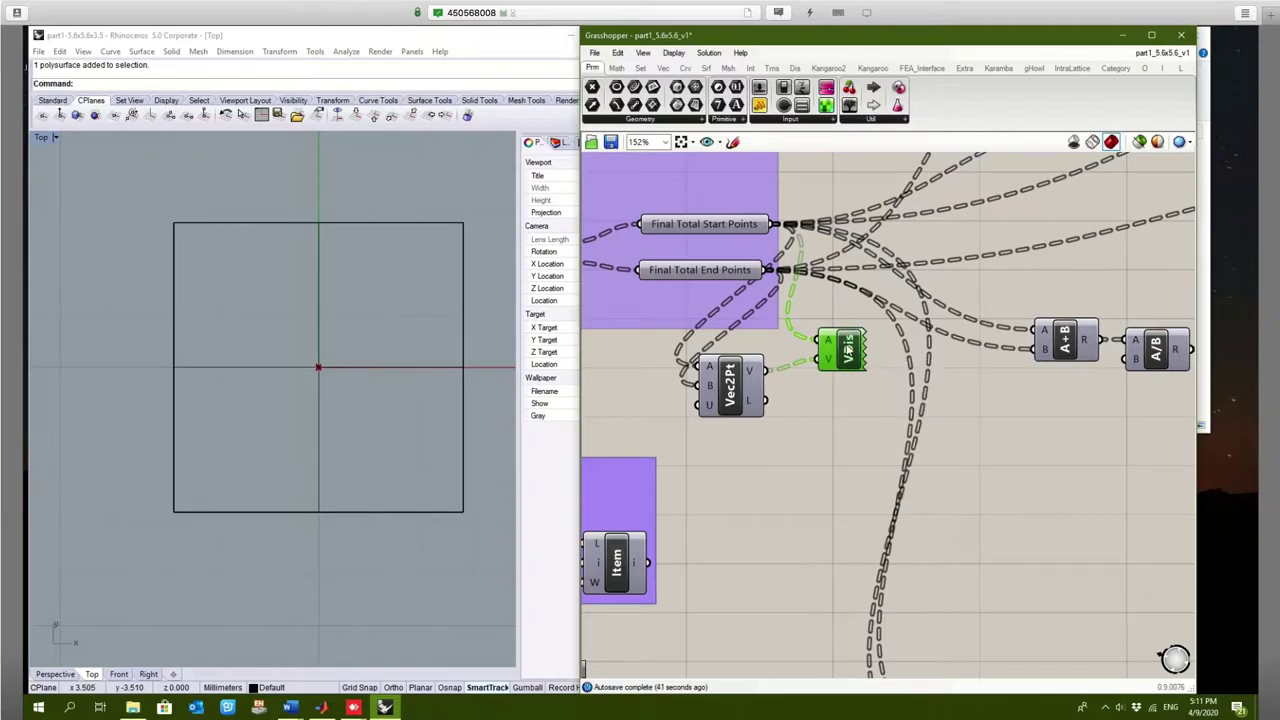
{"action": "right_click", "coordinate": [848, 350]}
{"action": "left_click", "coordinate": [865, 371]}
{"action": "left_click", "coordinate": [831, 462]}
Feed the expression's rotate_angle input from the 2*pi panel, and replace that source with the pi*3/4 panel
{"action": "scroll", "coordinate": [853, 508], "scroll_direction": "down", "scroll_amount": 2}
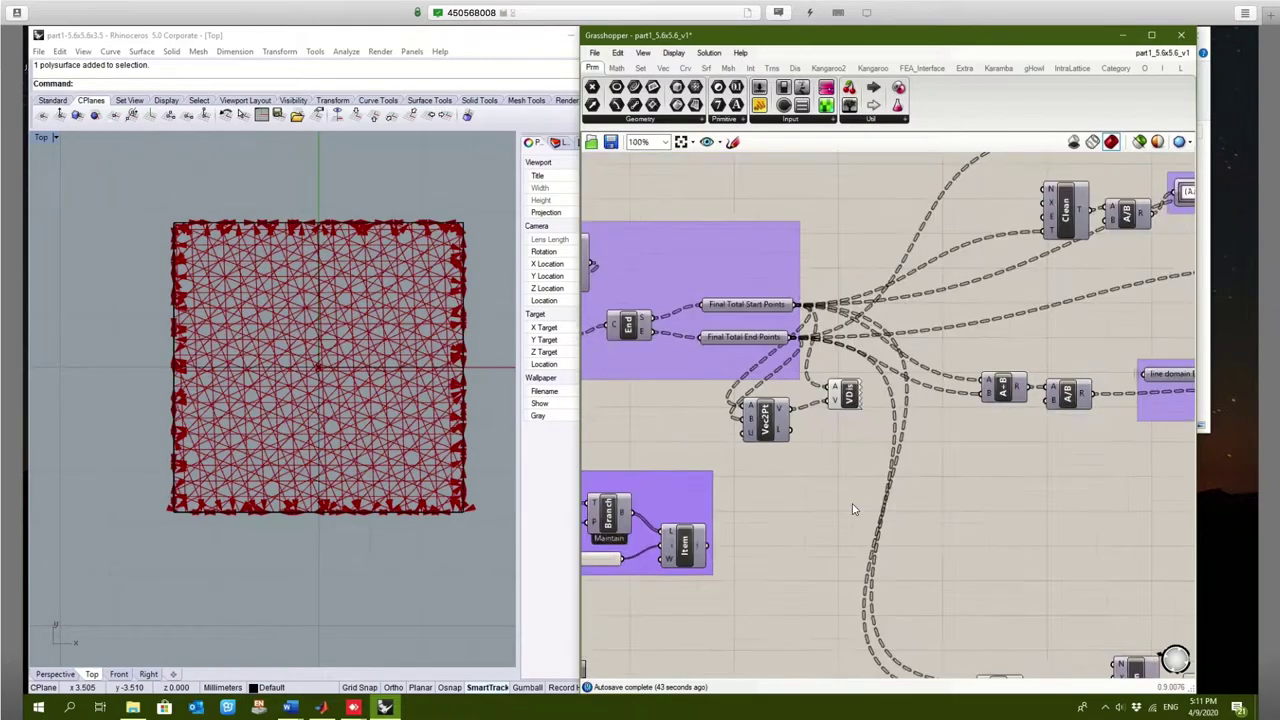
{"action": "scroll", "coordinate": [853, 509], "scroll_direction": "down", "scroll_amount": 6}
{"action": "right_click_drag", "start_coordinate": [785, 575], "coordinate": [937, 566]}
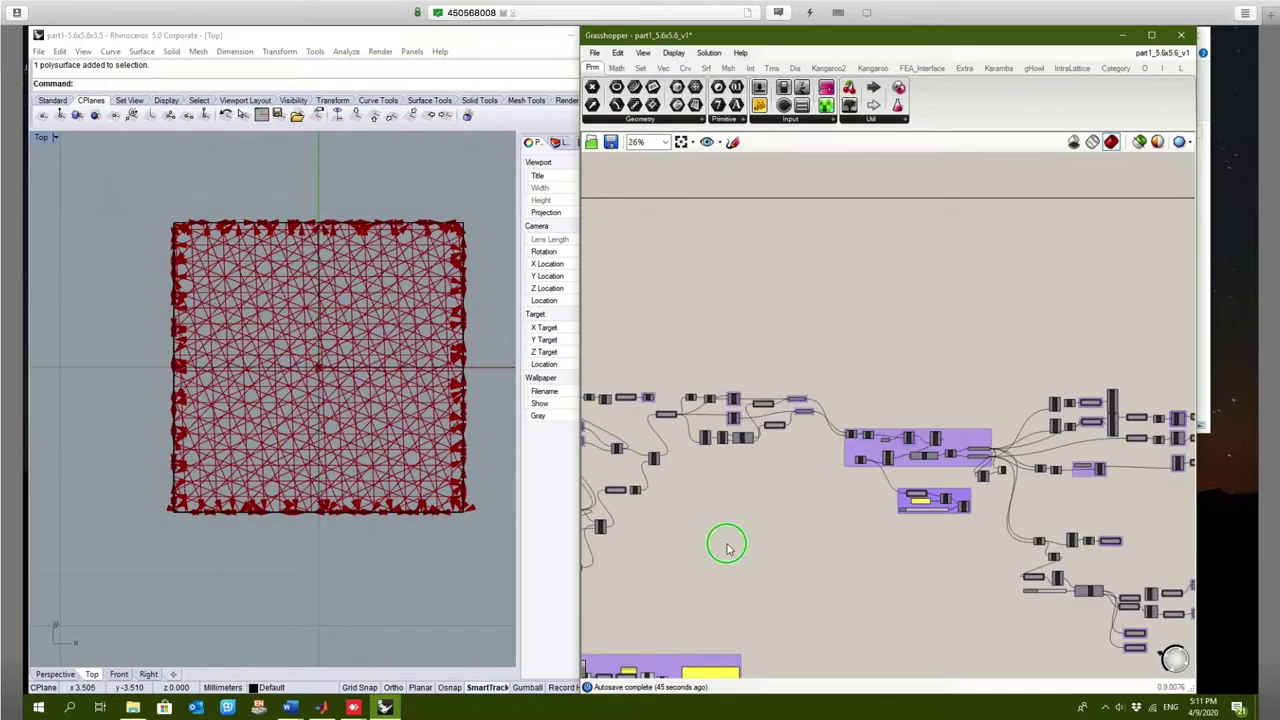
{"action": "right_click_drag", "start_coordinate": [727, 548], "coordinate": [1006, 473]}
{"action": "scroll", "coordinate": [716, 476], "scroll_direction": "up", "scroll_amount": 4}
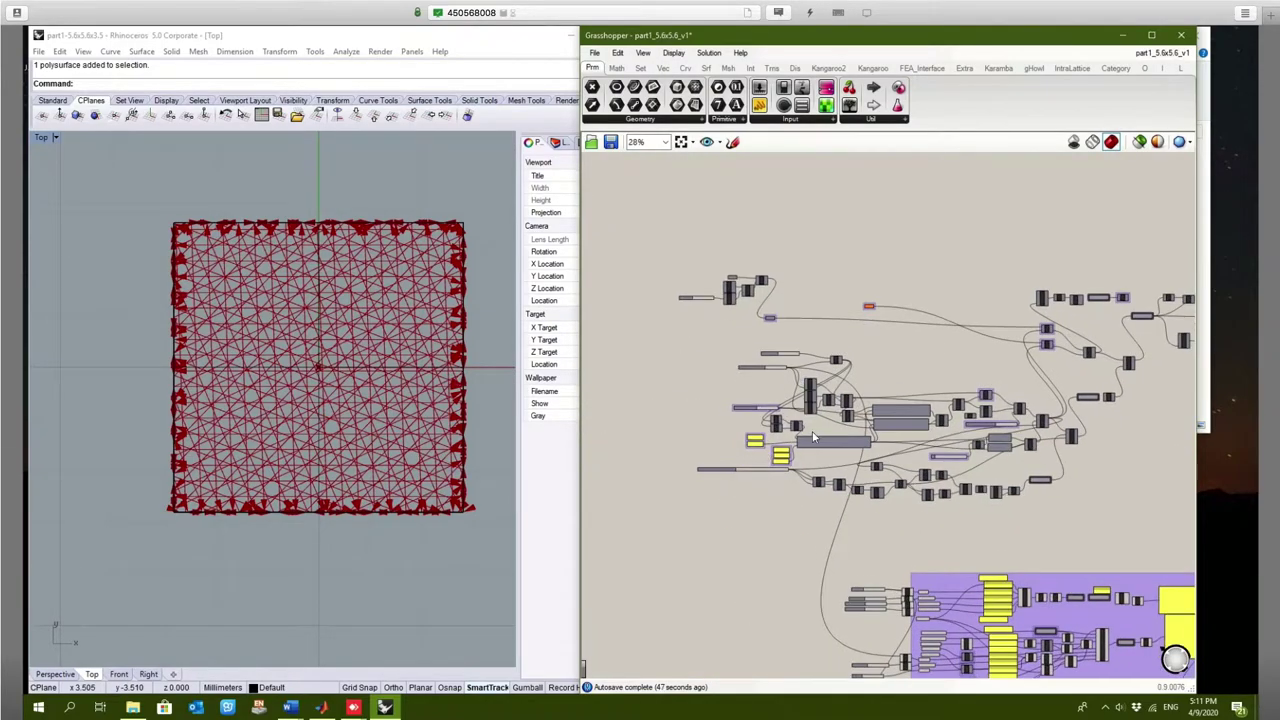
{"action": "right_click_drag", "start_coordinate": [756, 533], "coordinate": [914, 517]}
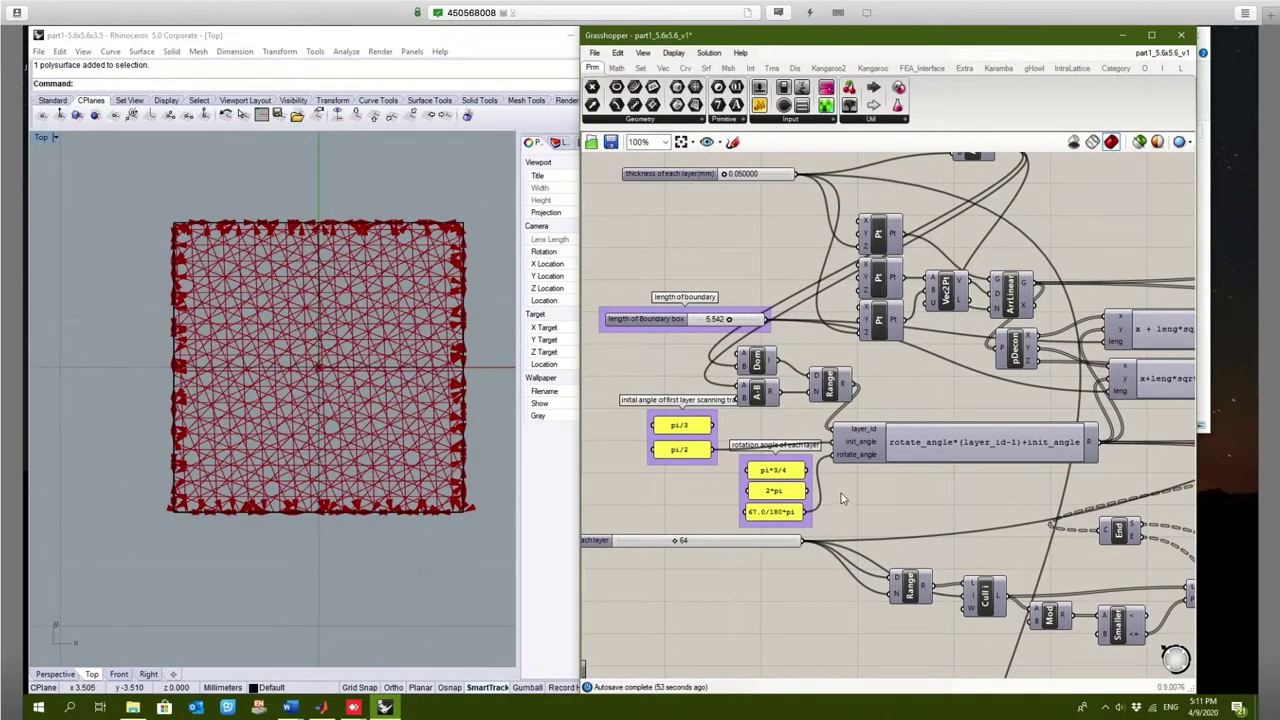
{"action": "left_click_drag", "start_coordinate": [805, 489], "coordinate": [836, 458]}
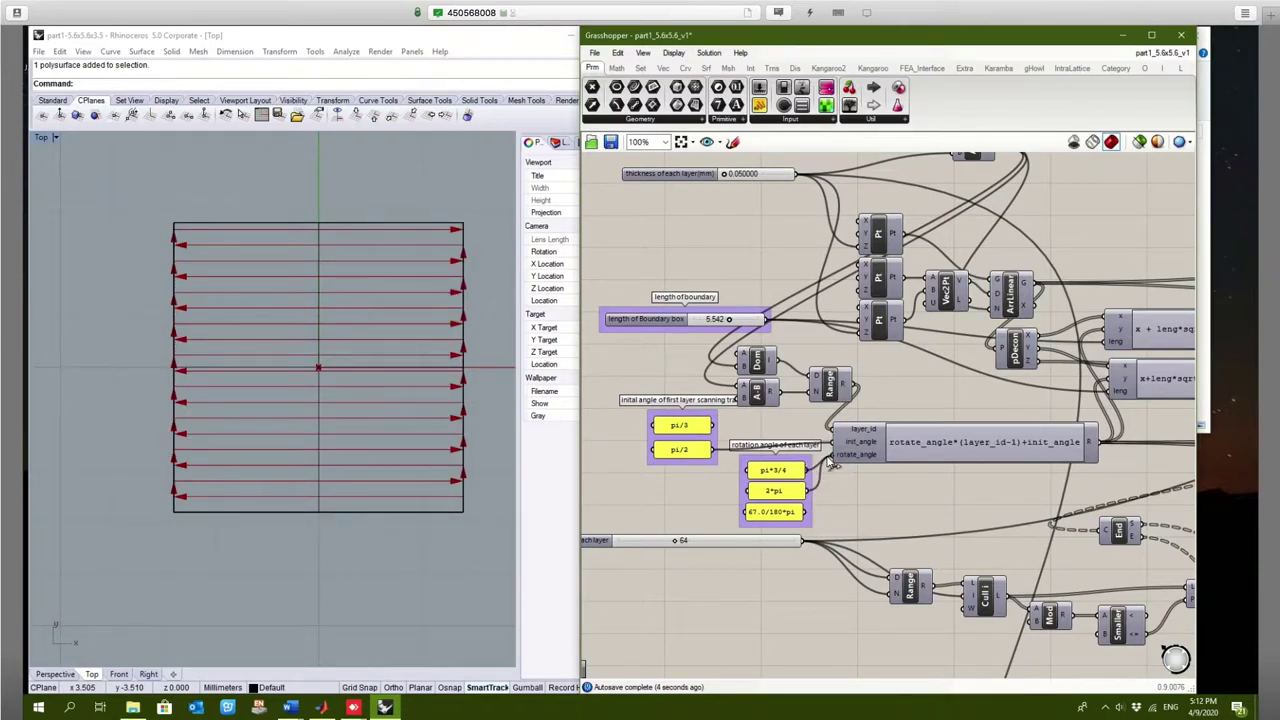
{"action": "left_click_drag", "start_coordinate": [828, 459], "coordinate": [828, 459]}
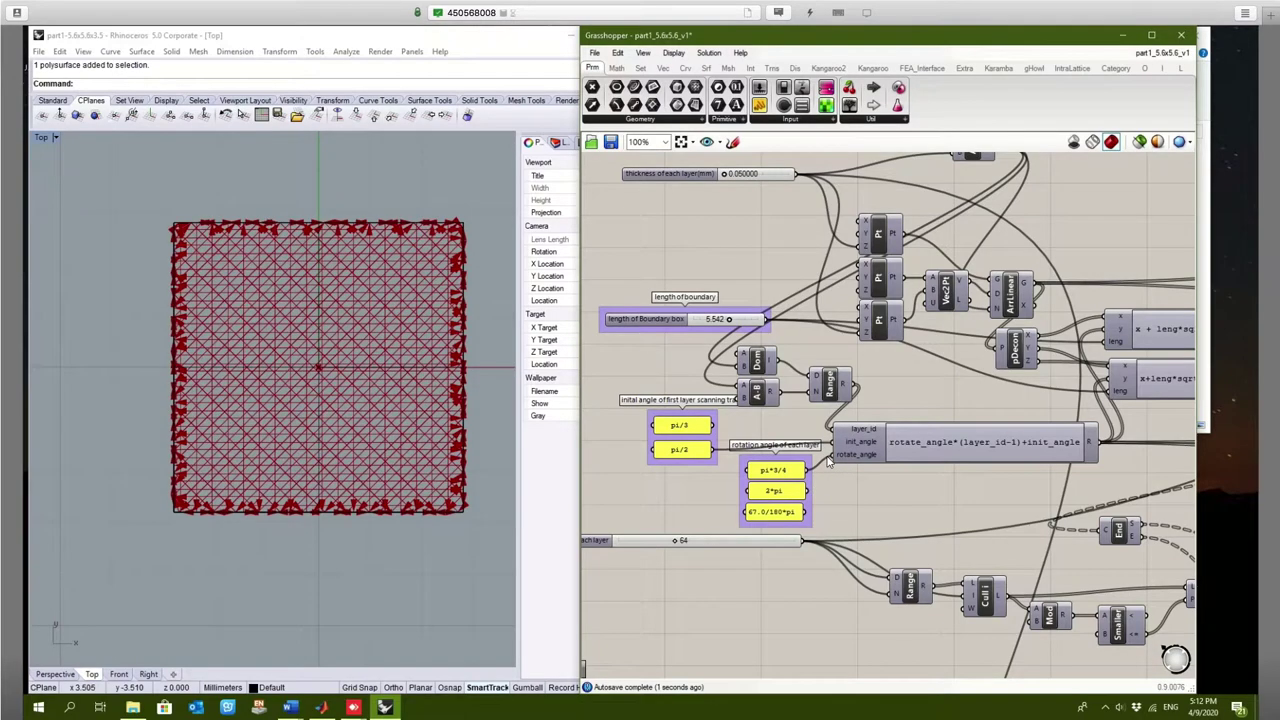
Try the pi/3 panel as the expression's init_angle source, and reconnect the pi/2 panel
{"action": "left_click_drag", "start_coordinate": [714, 426], "coordinate": [829, 443]}
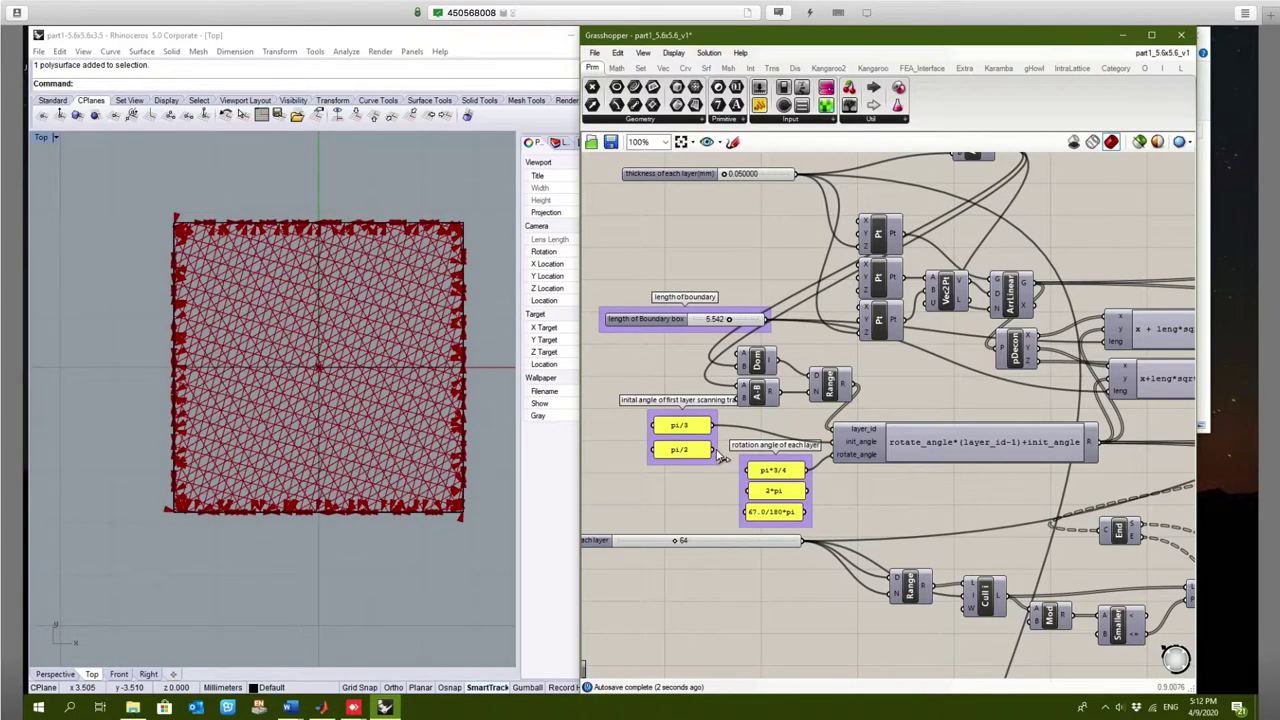
{"action": "left_click_drag", "start_coordinate": [714, 450], "coordinate": [840, 443]}
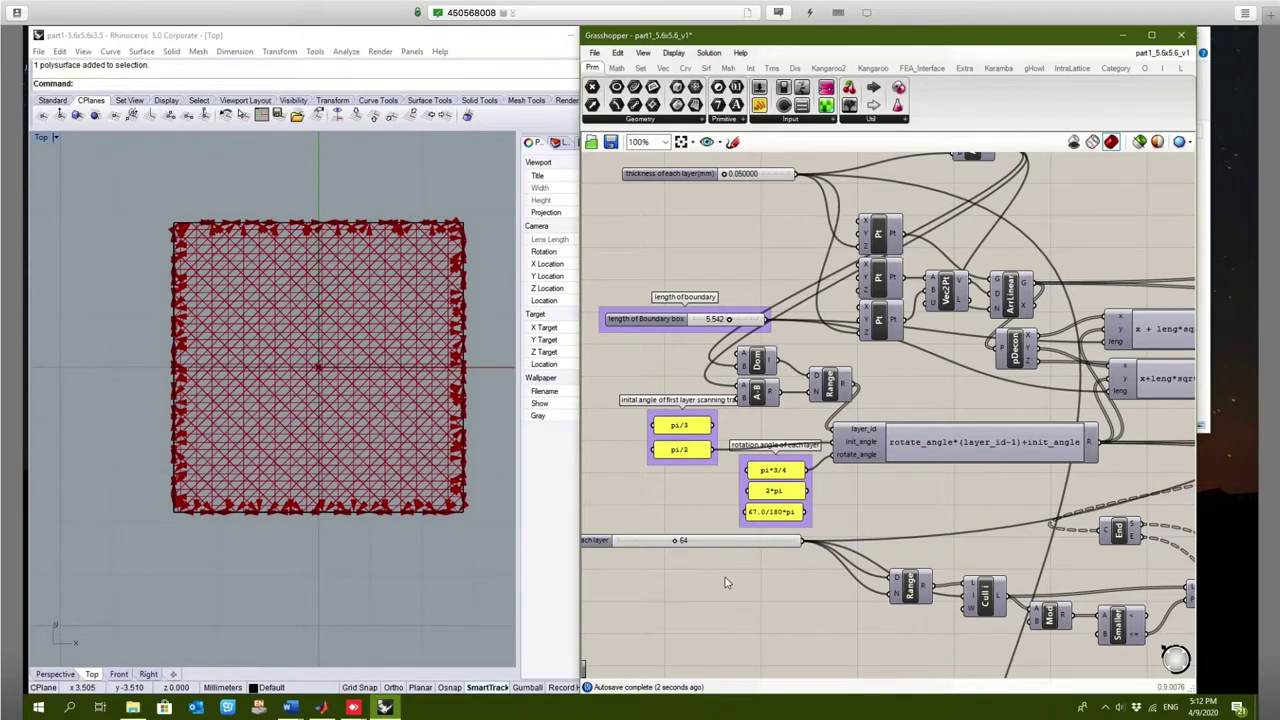
Examine the machine, layer and first scan track nodes in the output panel connected to the XML component
{"action": "scroll", "coordinate": [724, 578], "scroll_direction": "down", "scroll_amount": 5}
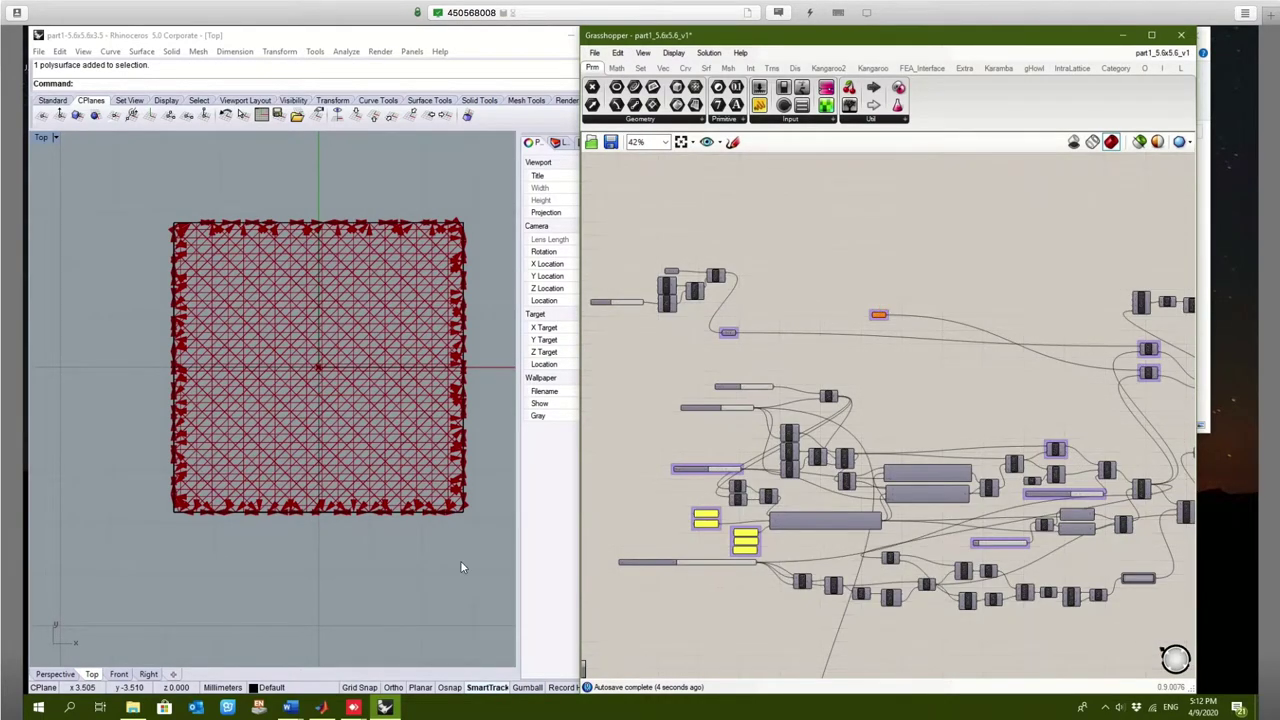
{"action": "right_click_drag", "start_coordinate": [782, 614], "coordinate": [707, 421]}
{"action": "scroll", "coordinate": [707, 421], "scroll_direction": "down", "scroll_amount": 5}
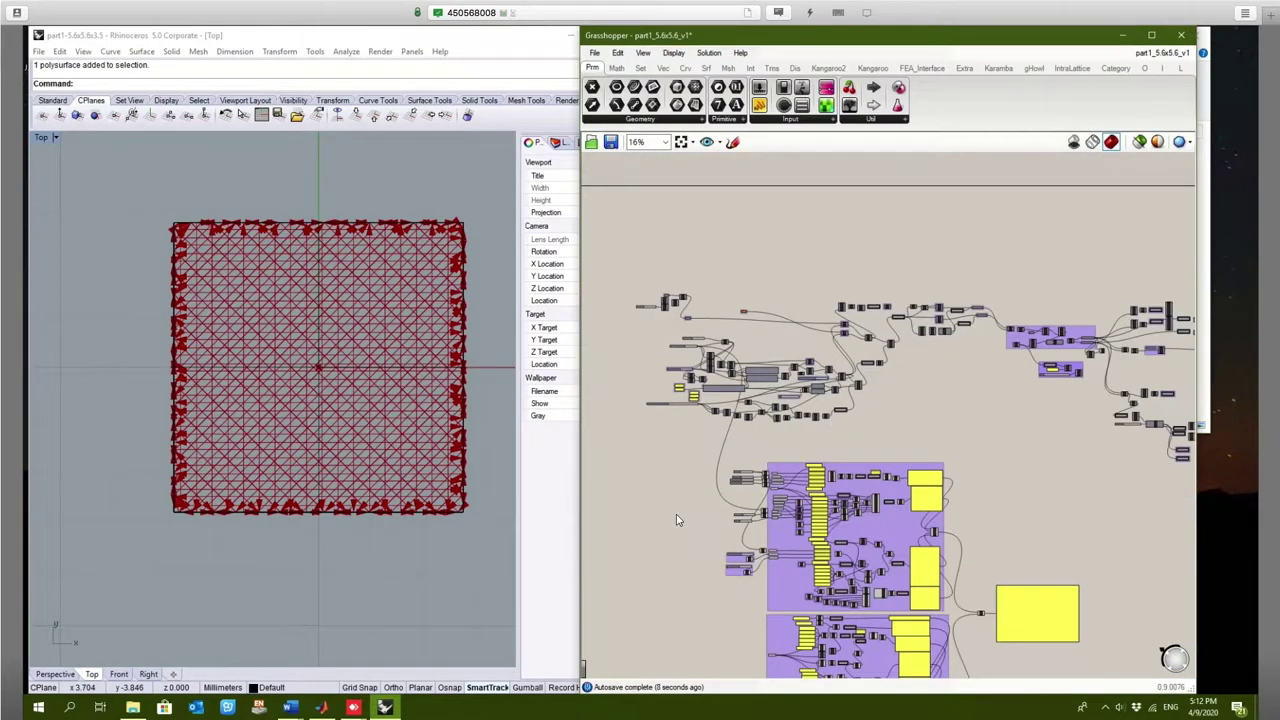
{"action": "scroll", "coordinate": [977, 540], "scroll_direction": "up", "scroll_amount": 10}
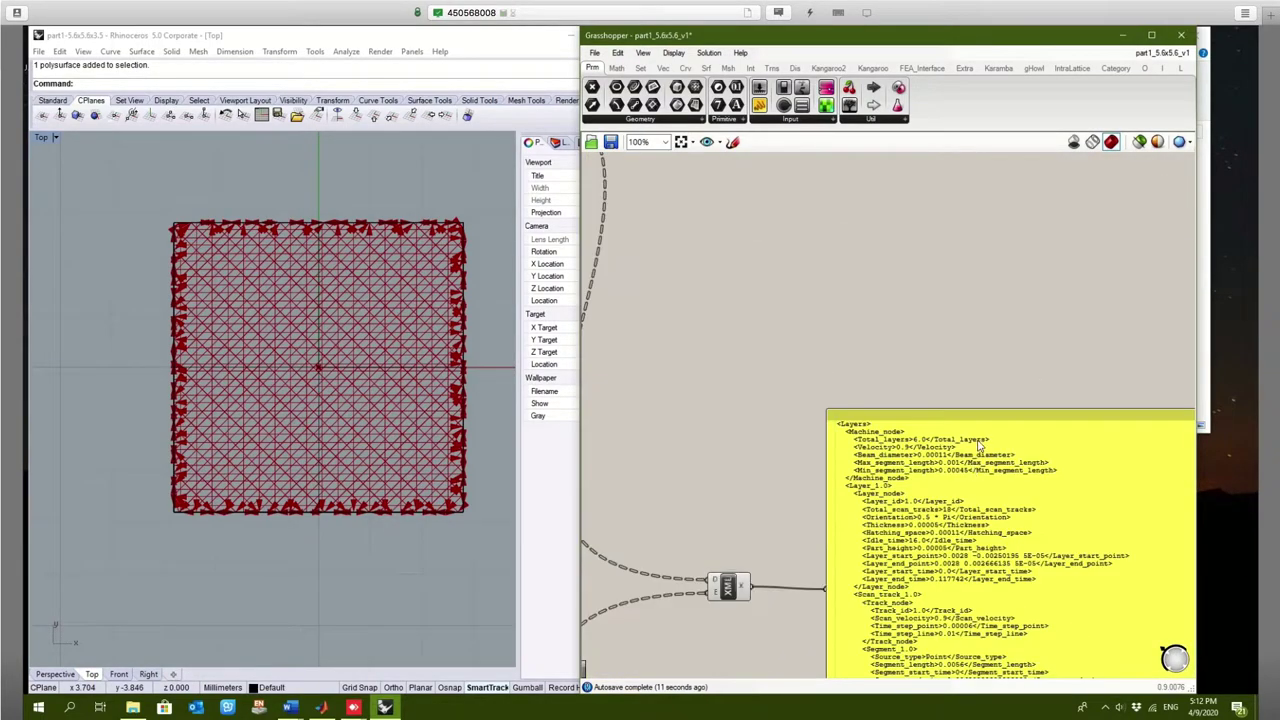
{"action": "right_click_drag", "start_coordinate": [903, 319], "coordinate": [820, 271]}
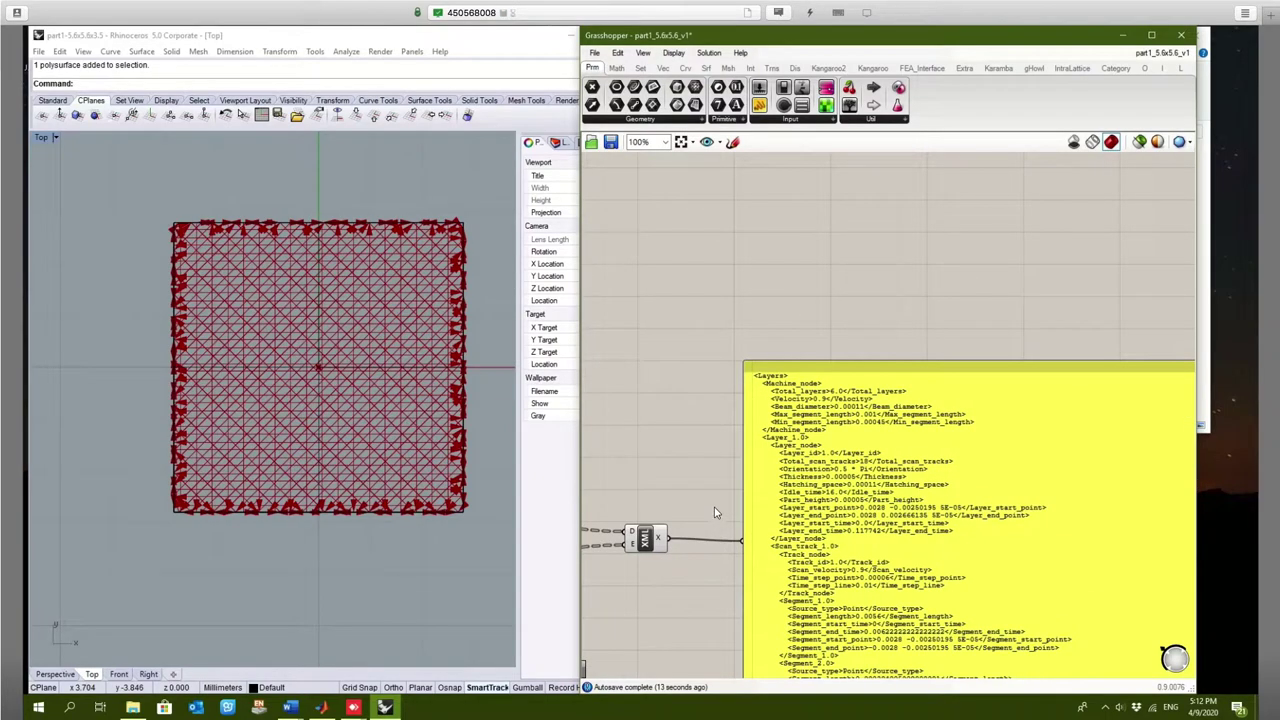
{"action": "right_click_drag", "start_coordinate": [715, 512], "coordinate": [663, 340]}
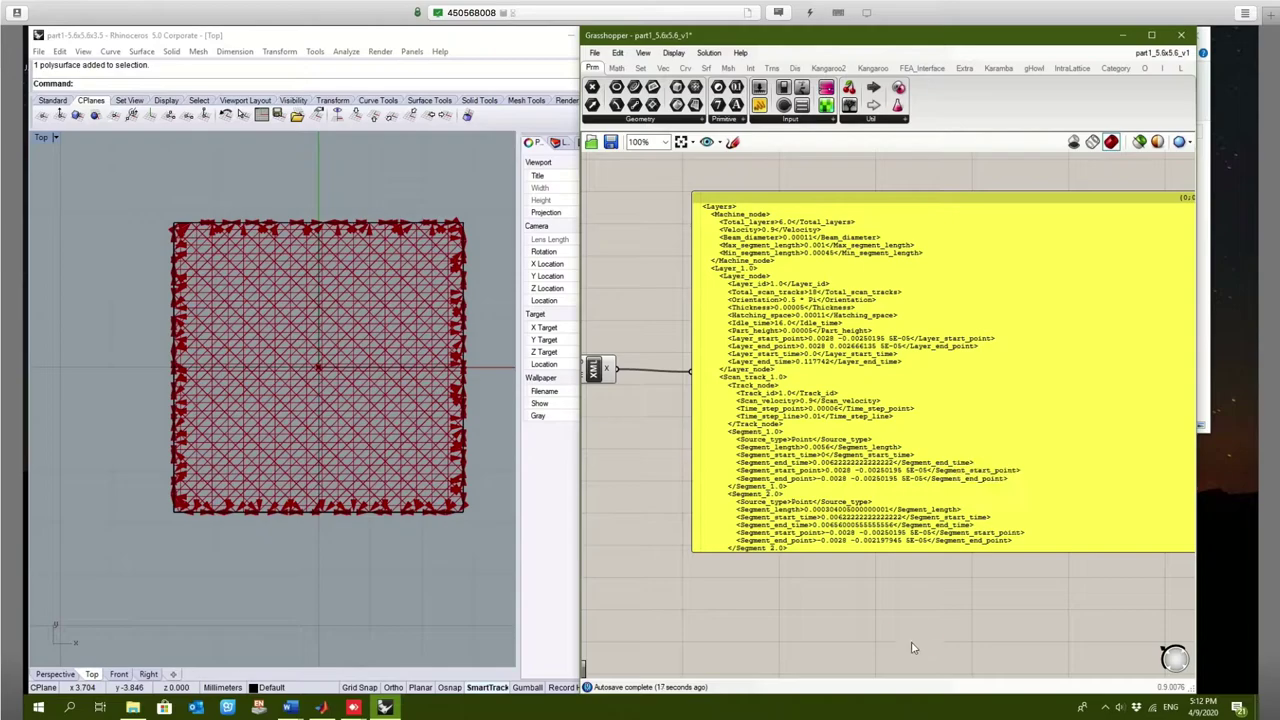
{"action": "right_click_drag", "start_coordinate": [914, 642], "coordinate": [813, 622]}
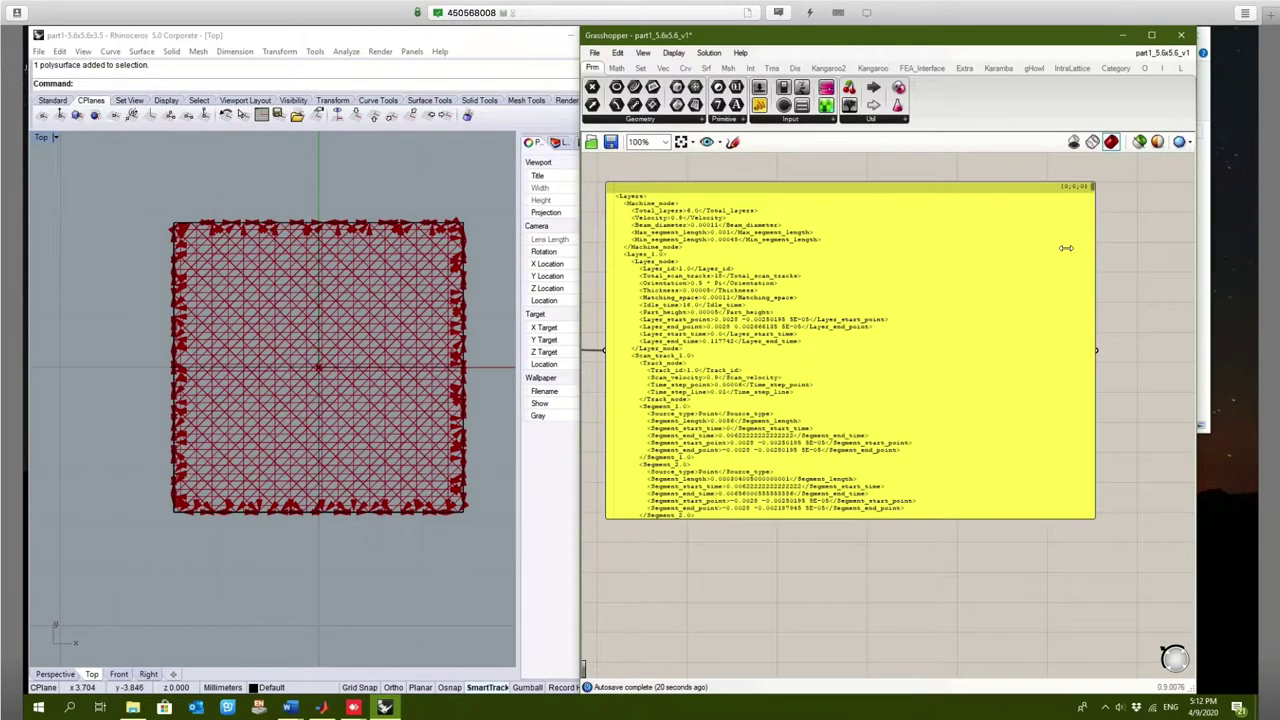
{"action": "scroll", "coordinate": [1080, 237], "scroll_direction": "up", "scroll_amount": 1}
{"action": "right_click_drag", "start_coordinate": [1153, 235], "coordinate": [1191, 306]}
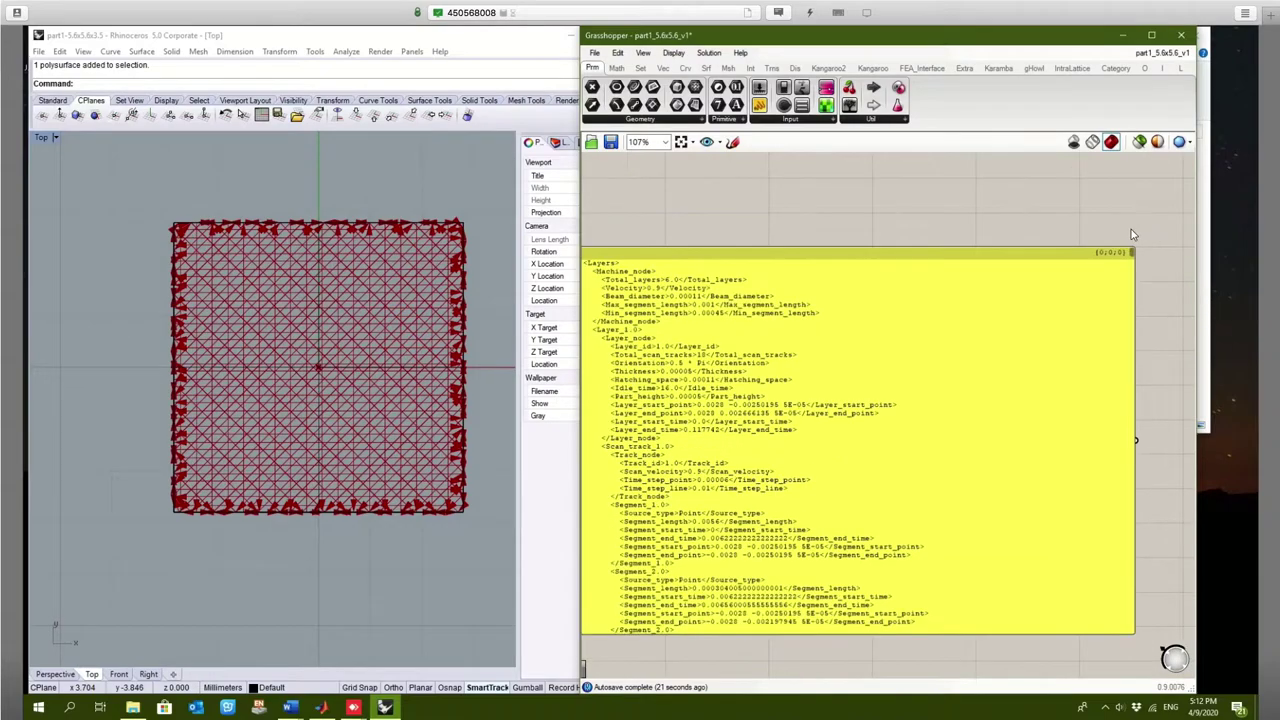
Read through the scan track and segment entries further down in the XML output panel
{"action": "left_click_drag", "start_coordinate": [1131, 256], "coordinate": [1134, 541]}
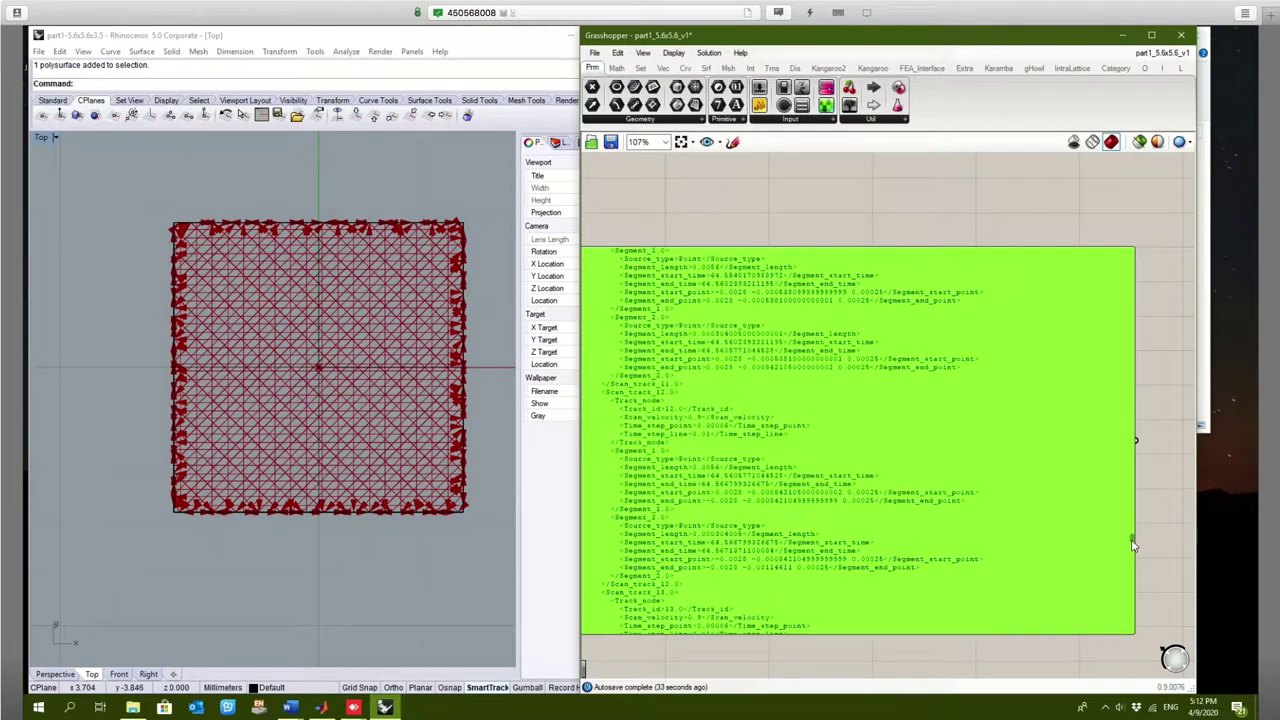
{"action": "scroll", "coordinate": [1098, 561], "scroll_direction": "up", "scroll_amount": 1}
{"action": "scroll", "coordinate": [843, 562], "scroll_direction": "down", "scroll_amount": 3}
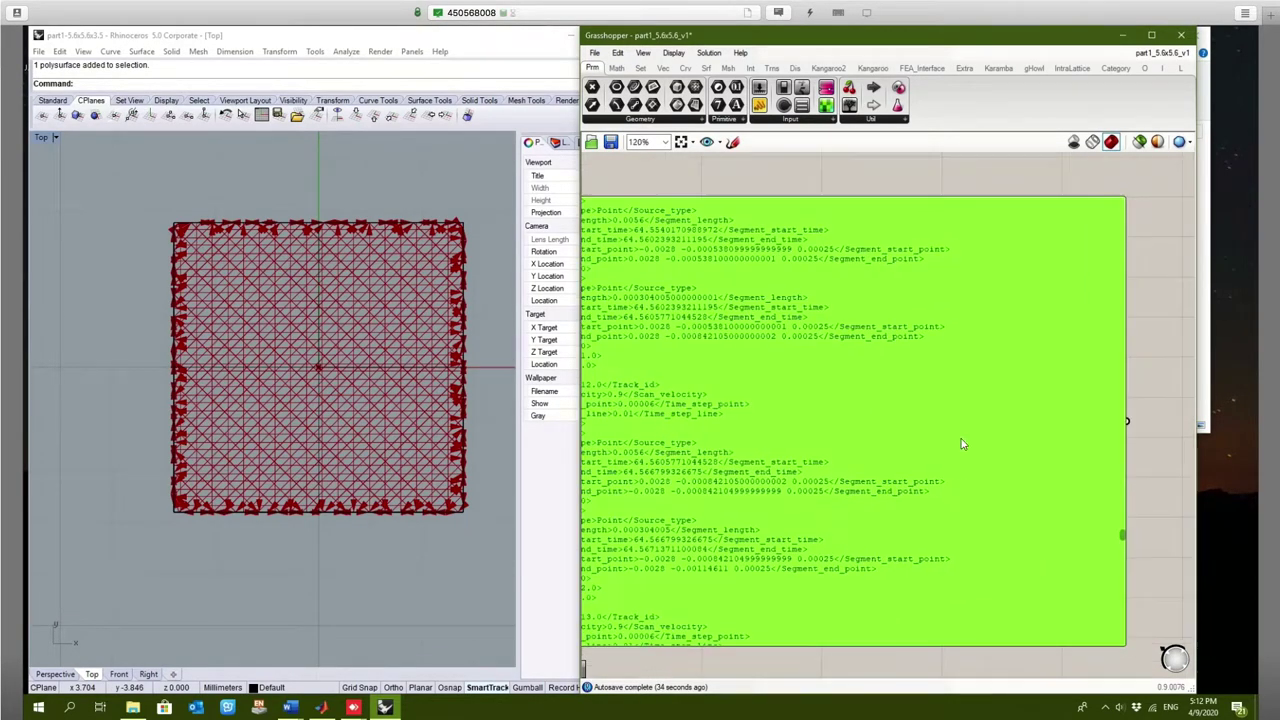
{"action": "left_click", "coordinate": [1139, 373]}
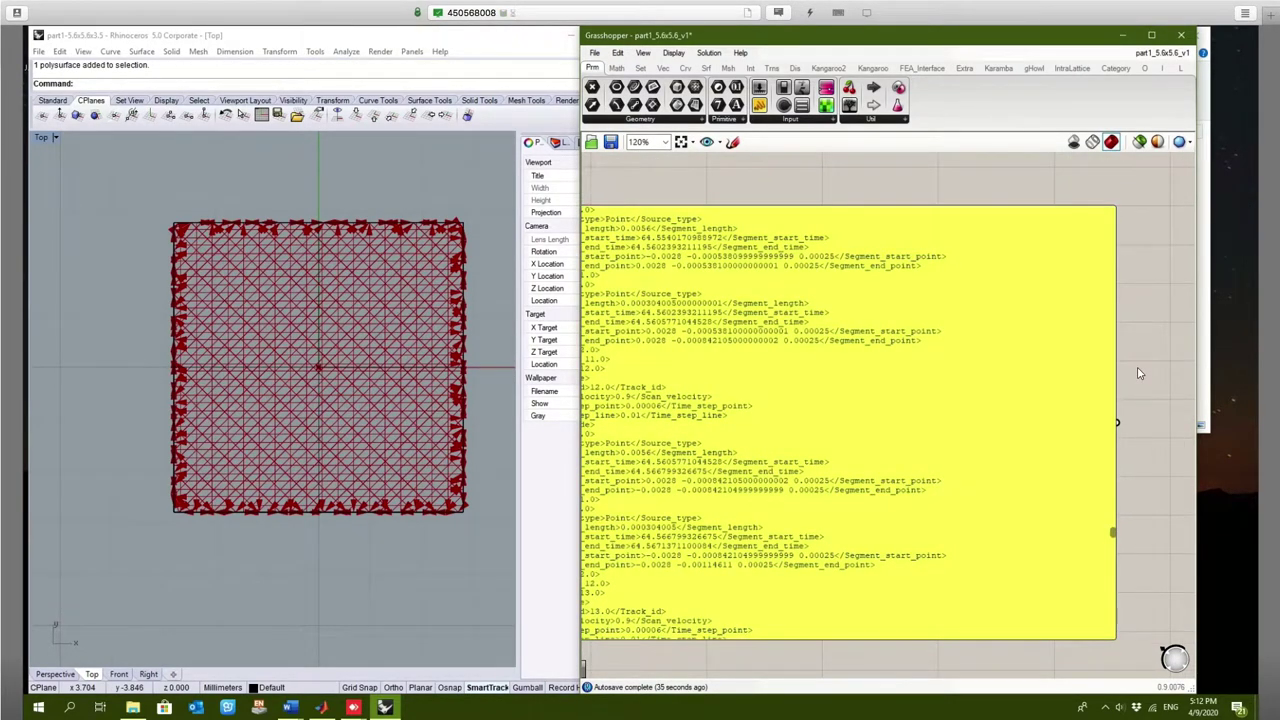
{"action": "scroll", "coordinate": [1139, 373], "scroll_direction": "down", "scroll_amount": 4}
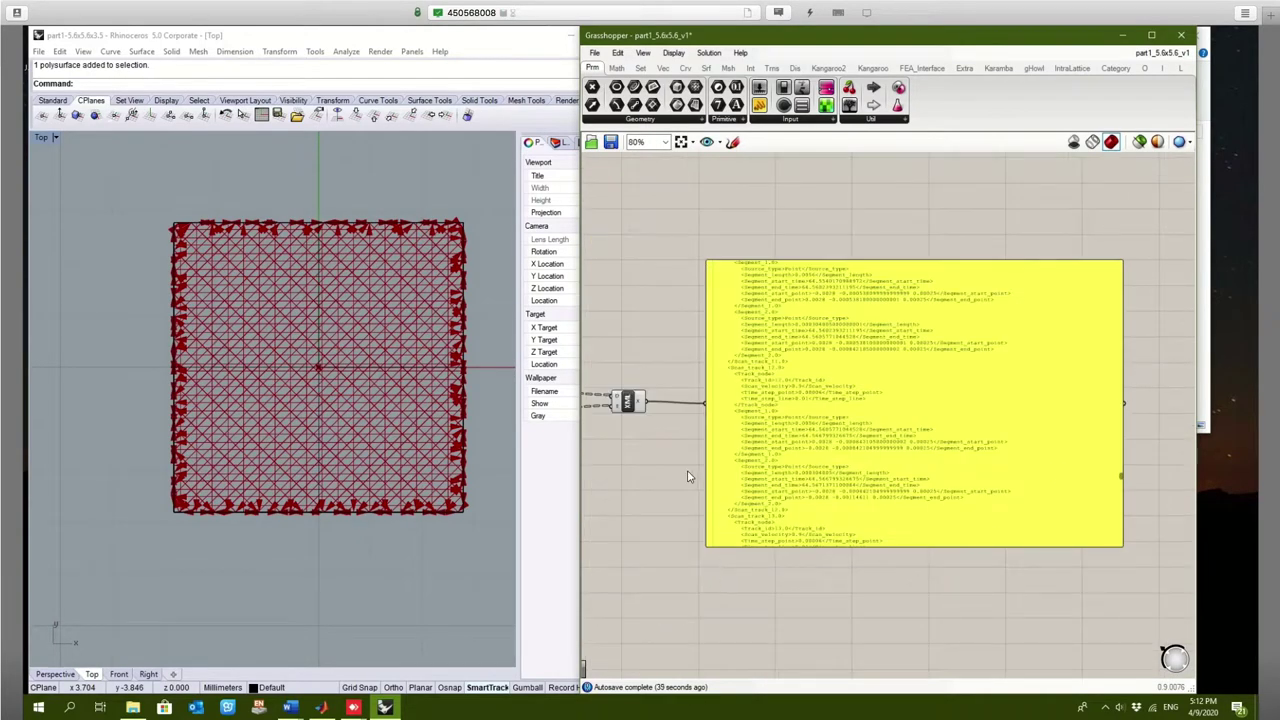
Switch to File Explorer
{"action": "left_click", "coordinate": [132, 707]}
{"action": "left_click", "coordinate": [781, 188]}
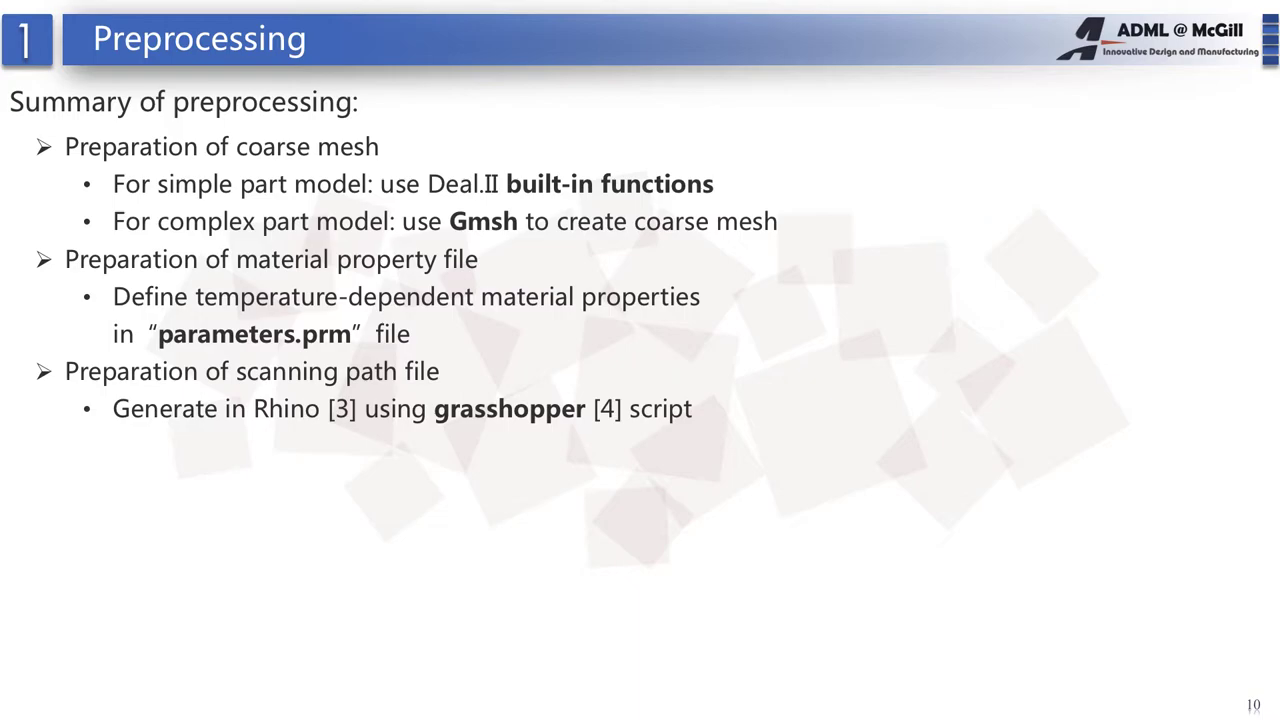
{"action": "key", "text": "Right"}
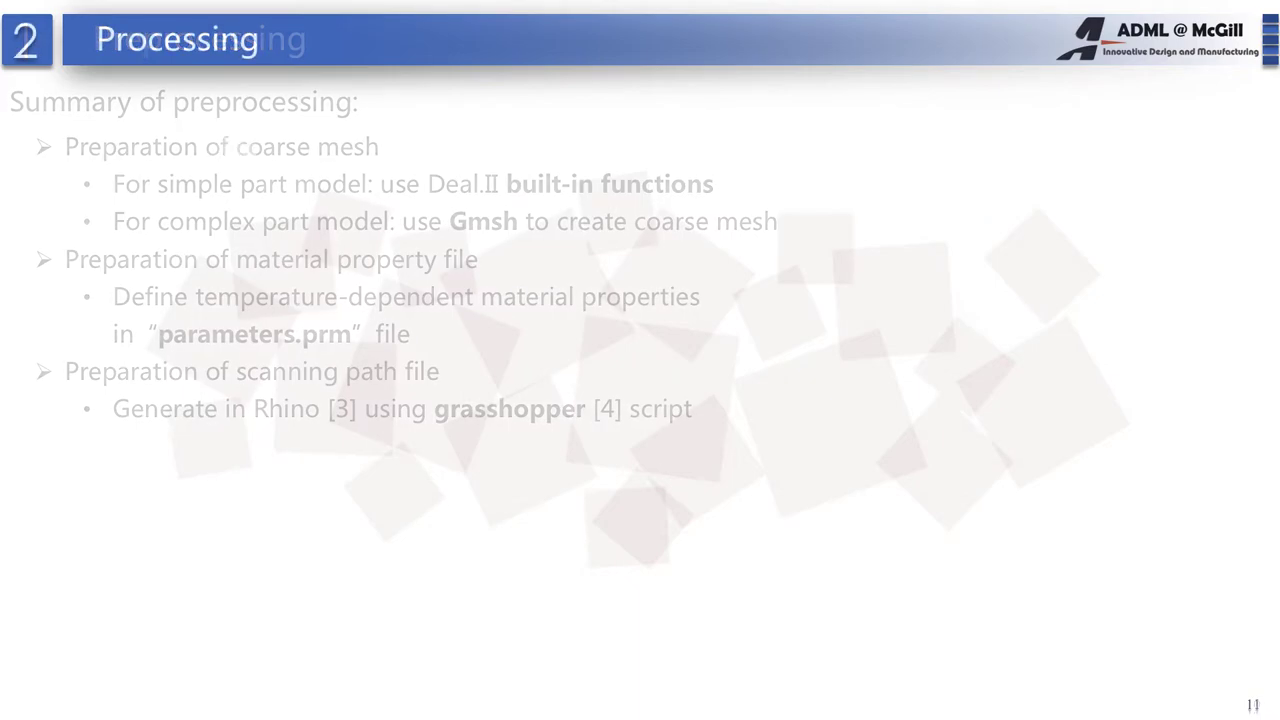
{"action": "key", "text": "Right"}
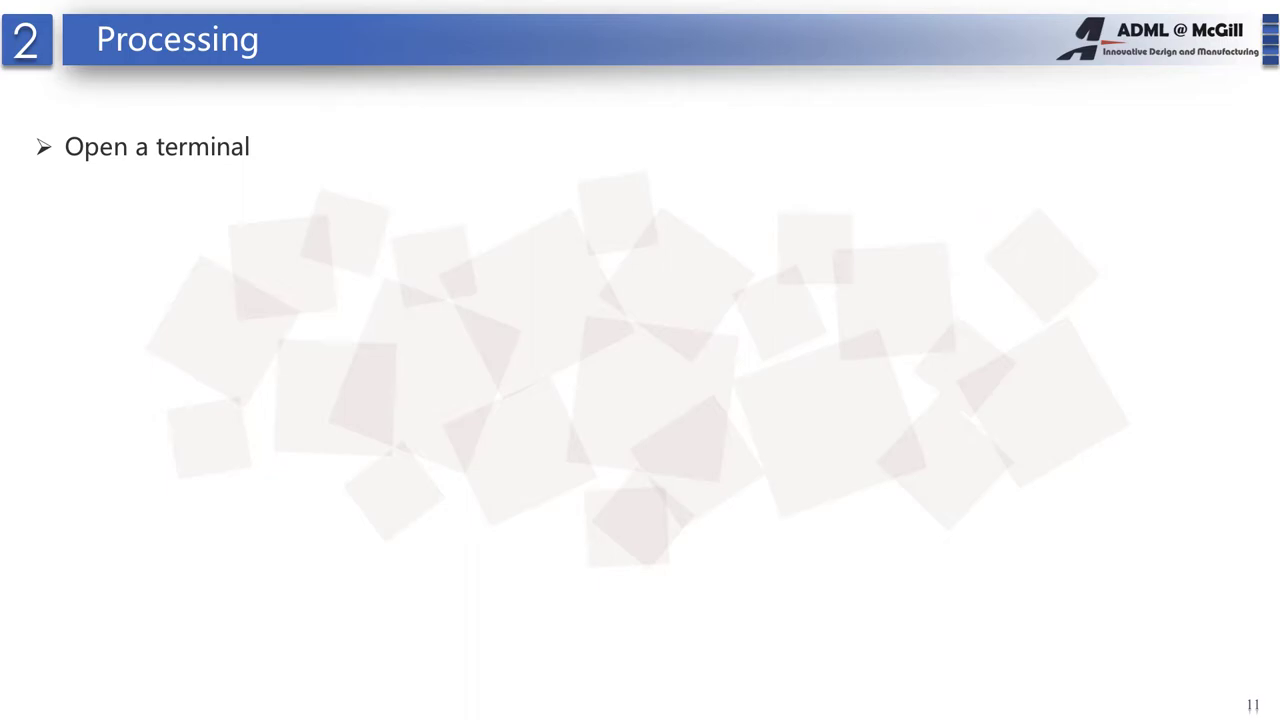
{"action": "key", "text": "Right"}
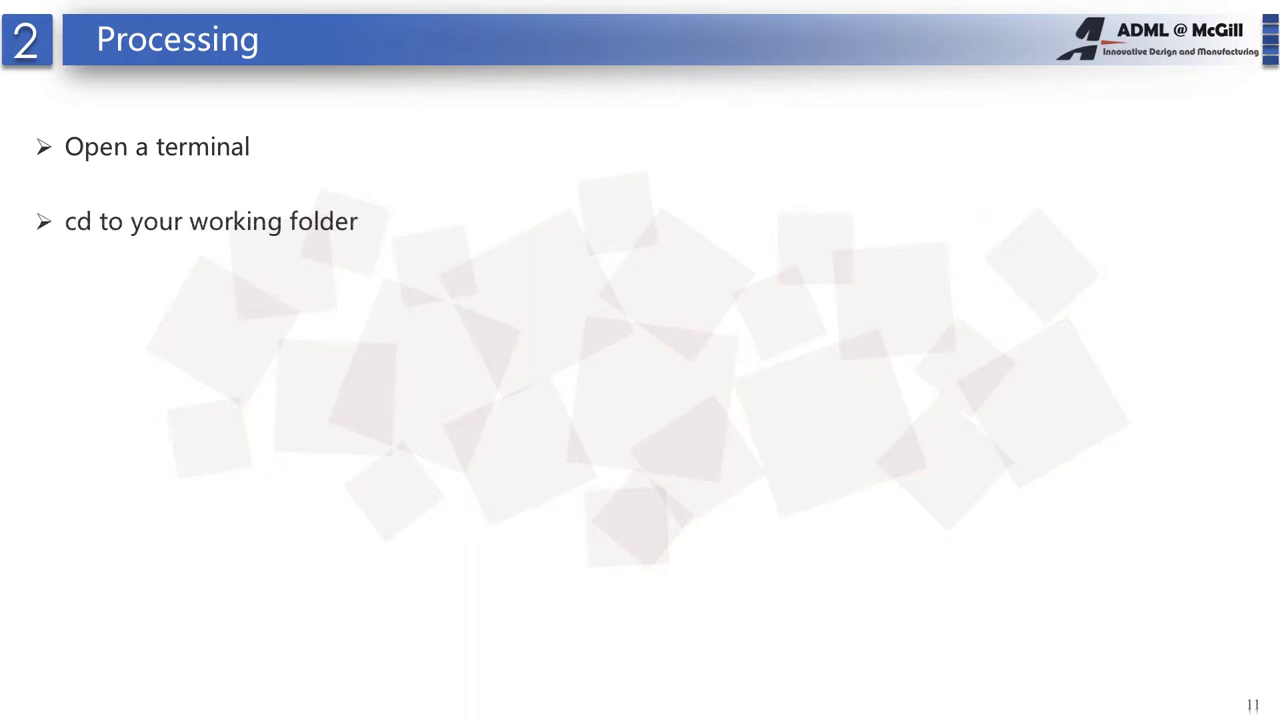
{"action": "key", "text": "Right"}
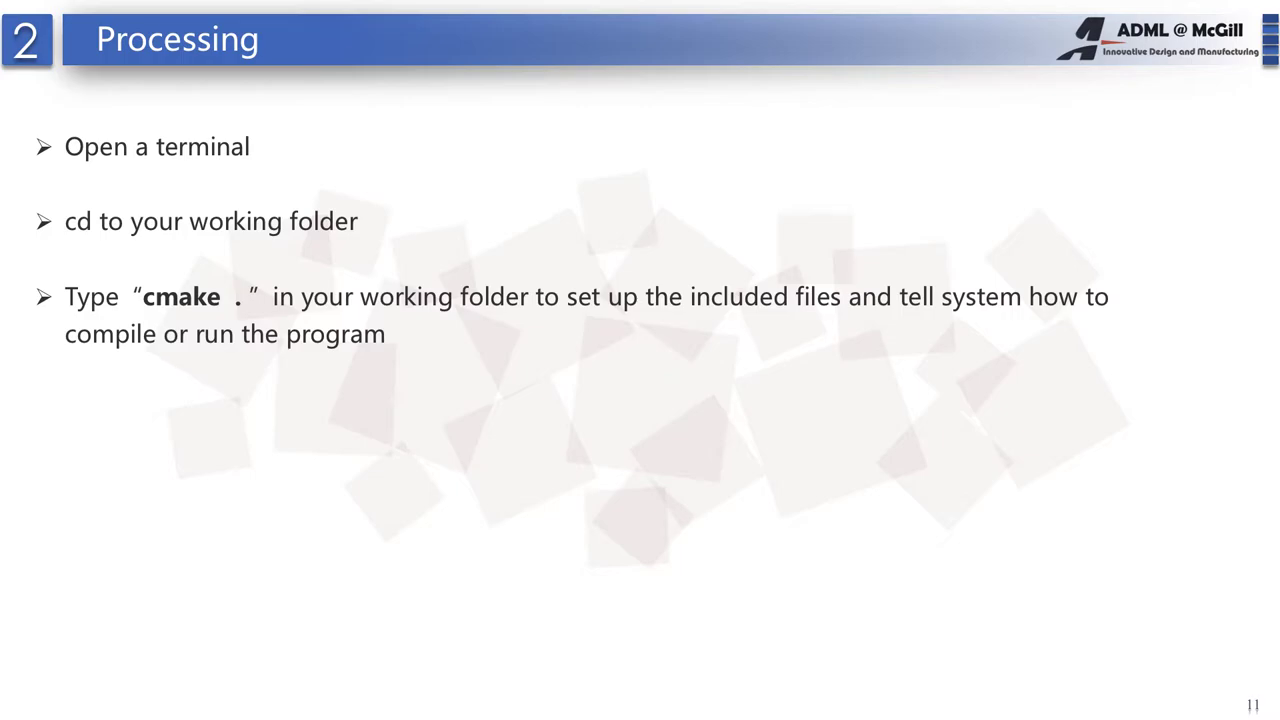
{"action": "key", "text": "Right"}
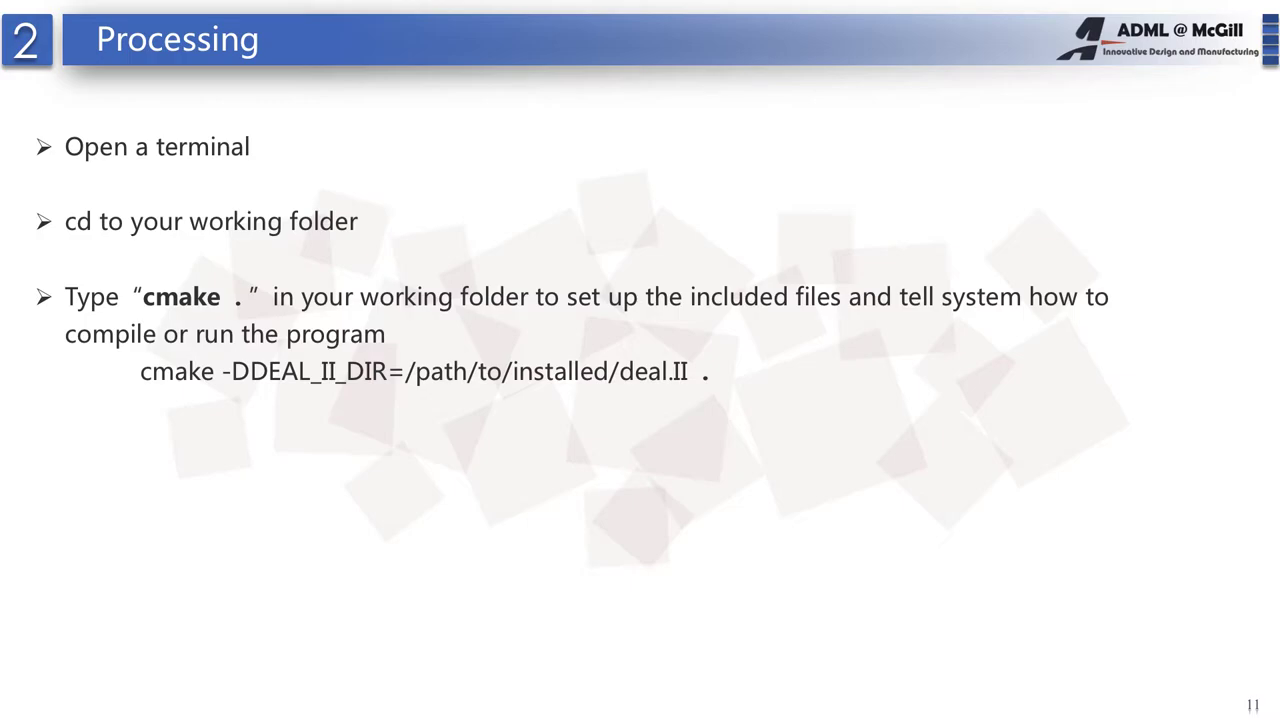
{"action": "key", "text": "Right"}
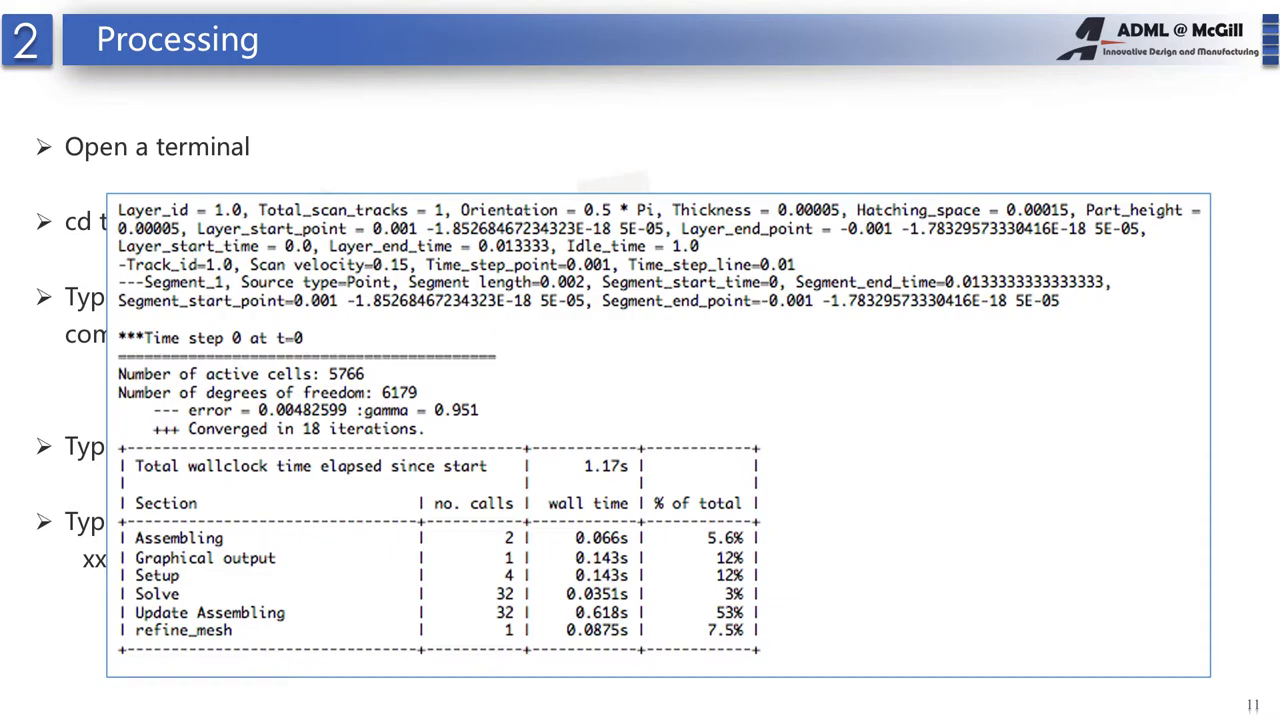
{"action": "key", "text": "Right"}
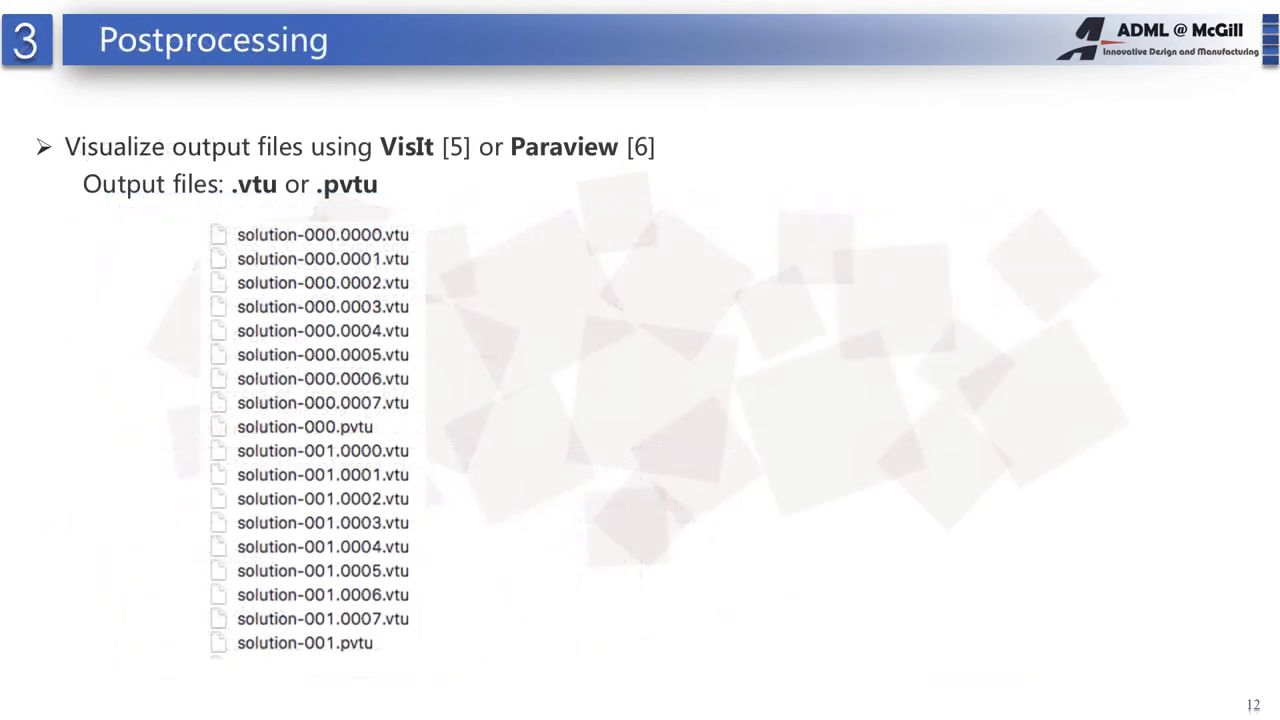
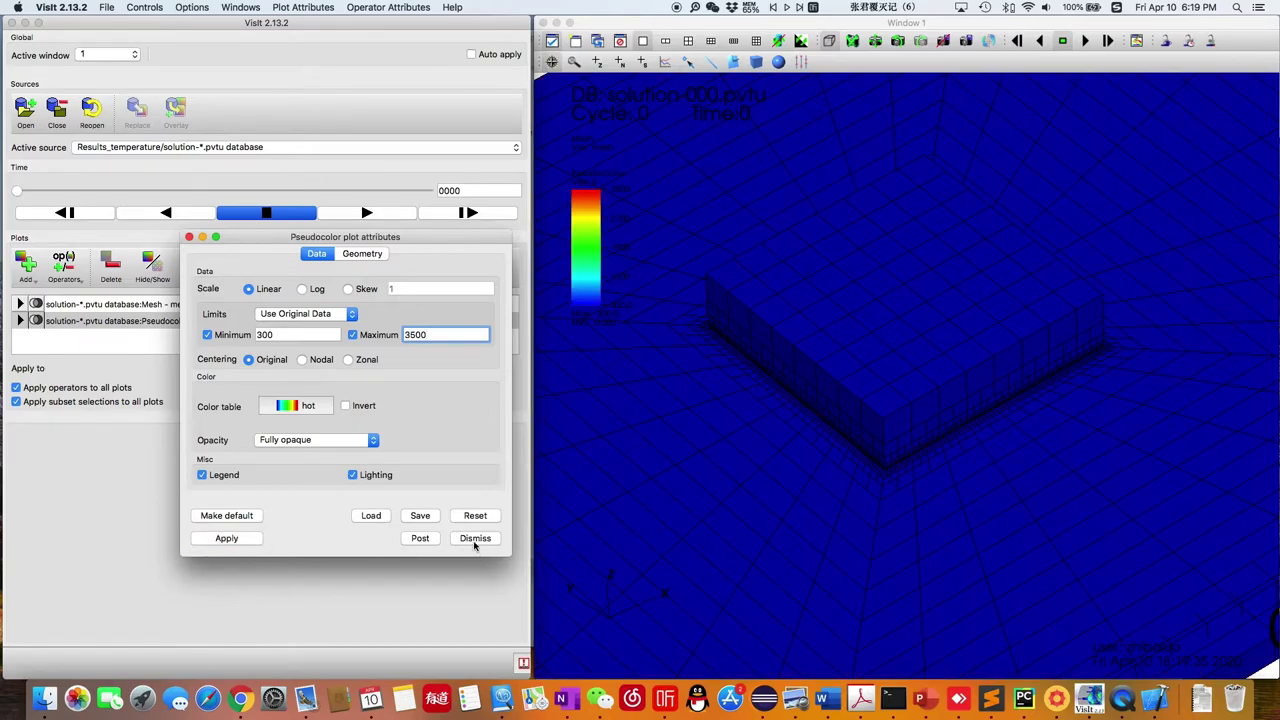
Set the pseudocolor plot's color table to calewhite, apply it, and close the attributes dialog
{"action": "left_click", "coordinate": [311, 404]}
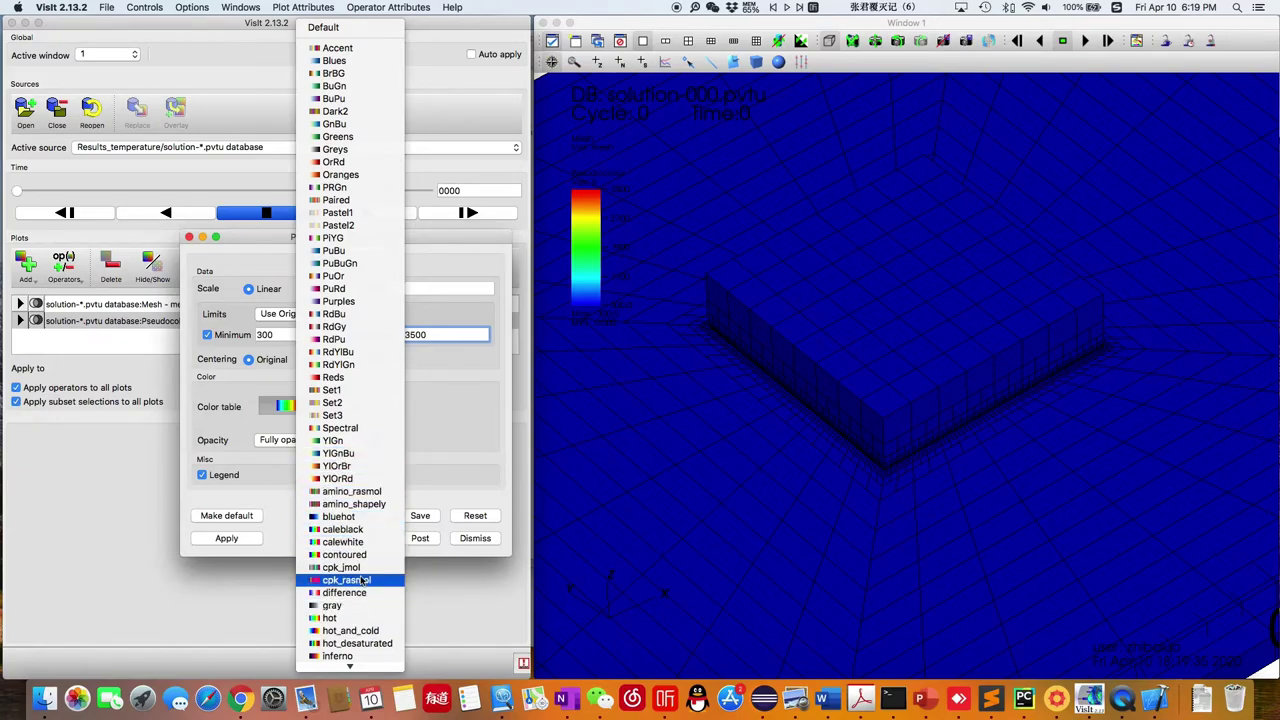
{"action": "left_click", "coordinate": [345, 541]}
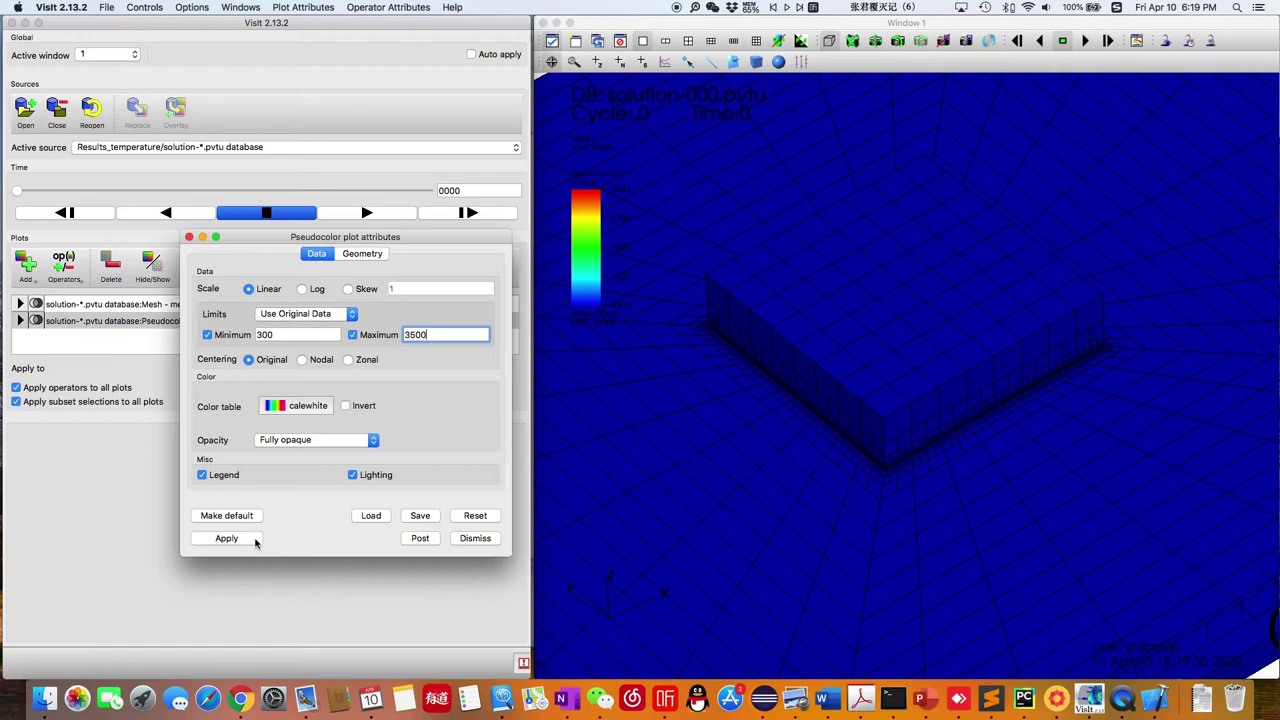
{"action": "left_click", "coordinate": [255, 541]}
{"action": "left_click", "coordinate": [476, 539]}
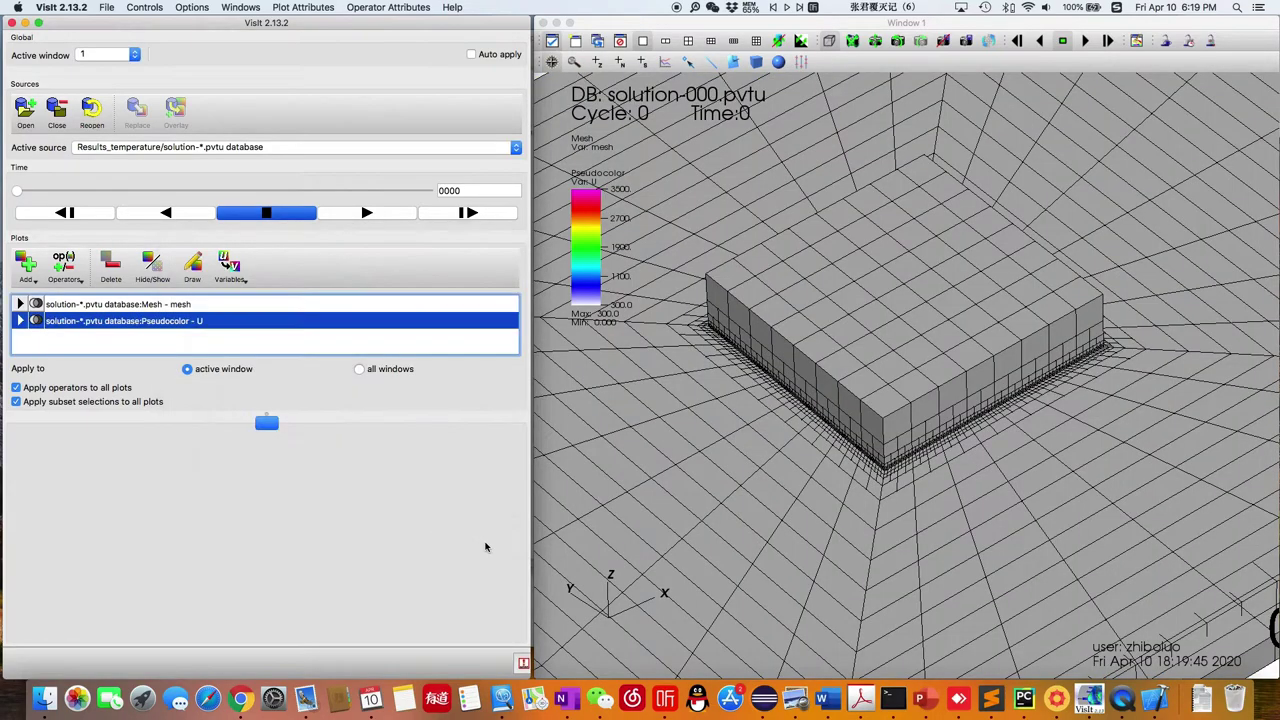
Add a Threshold selection operator to the mesh and pseudocolor plots
{"action": "left_click_drag", "start_coordinate": [963, 466], "coordinate": [1007, 479]}
{"action": "scroll", "coordinate": [1008, 482], "scroll_direction": "down", "scroll_amount": 3}
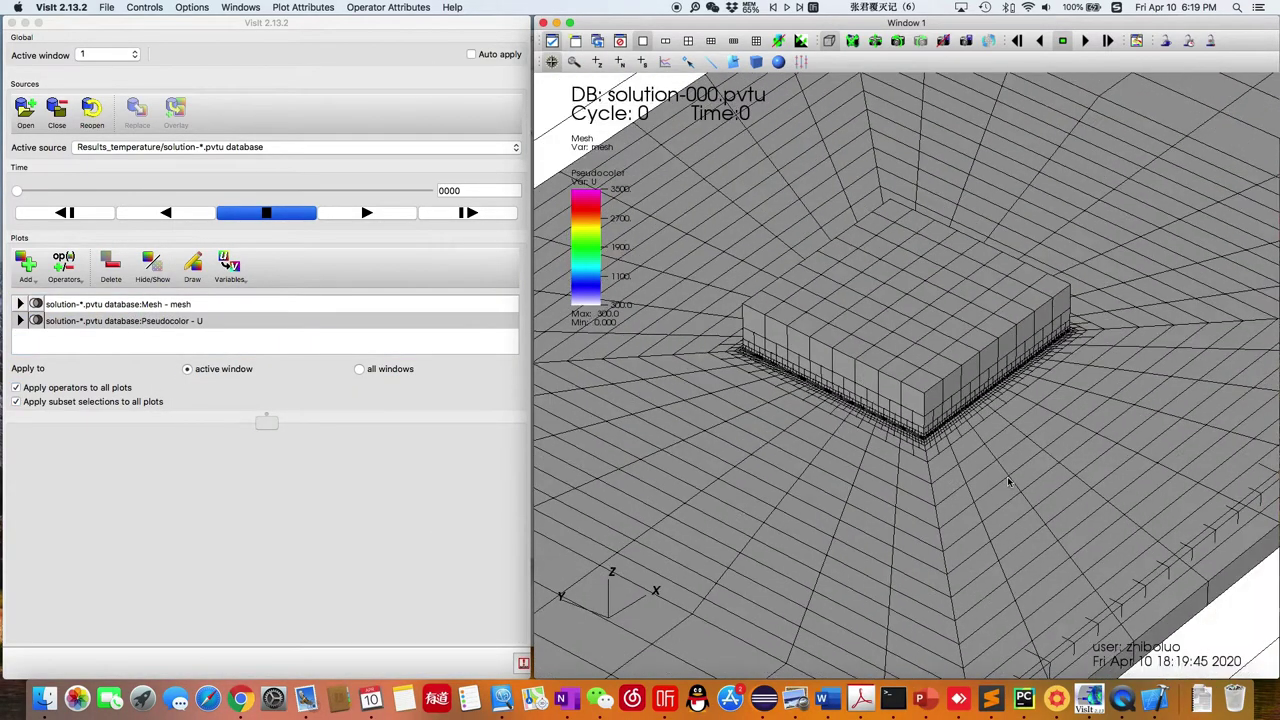
{"action": "scroll", "coordinate": [1008, 482], "scroll_direction": "up", "scroll_amount": 2}
{"action": "scroll", "coordinate": [1008, 482], "scroll_direction": "up", "scroll_amount": 3}
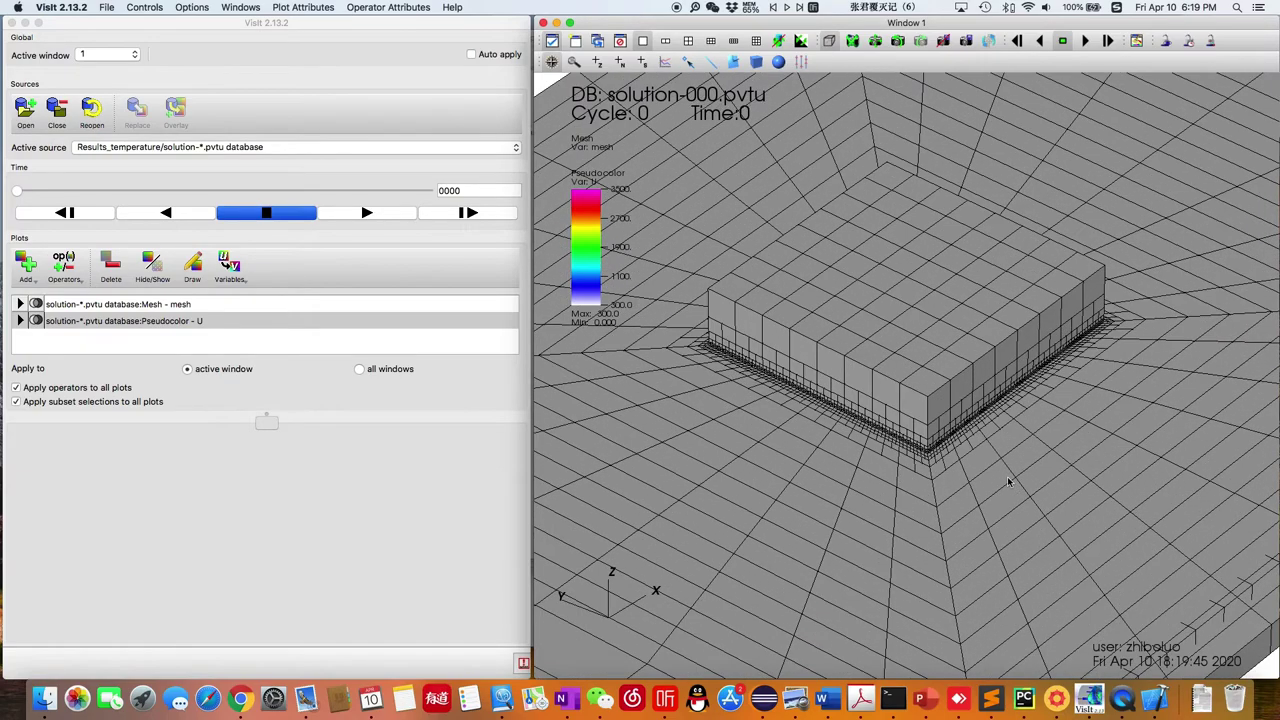
{"action": "left_click", "coordinate": [72, 340]}
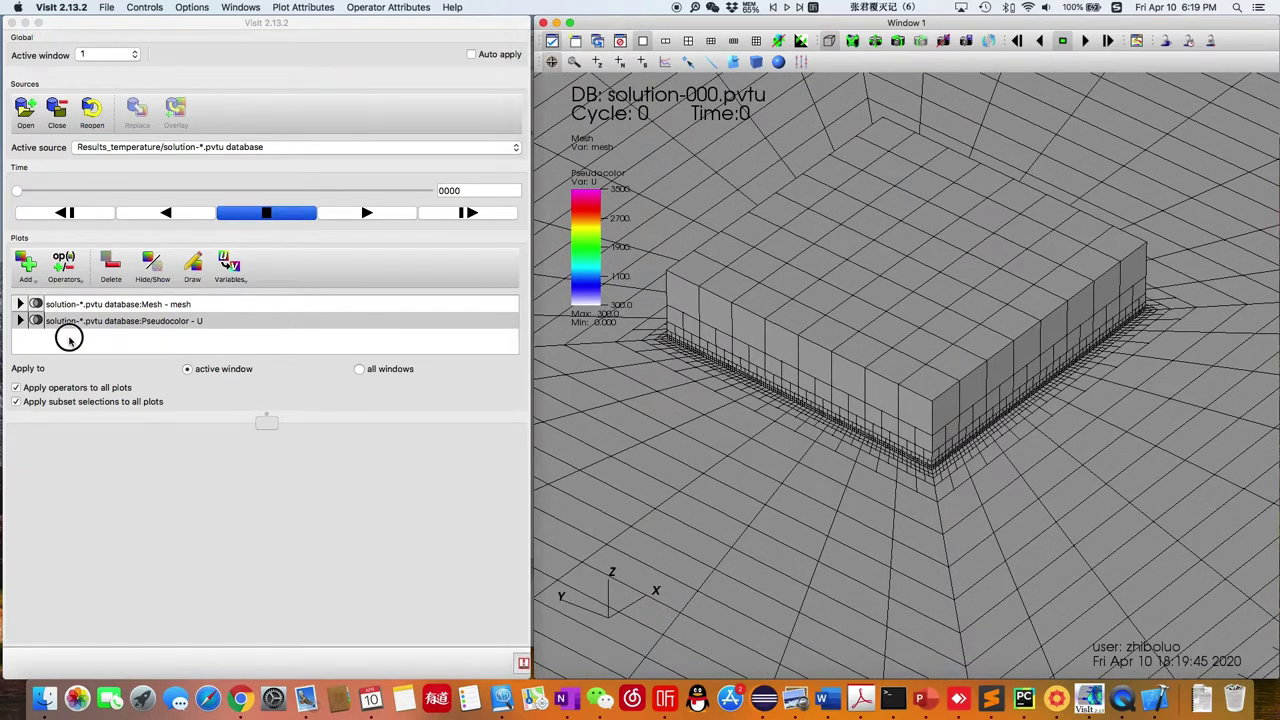
{"action": "left_click", "coordinate": [66, 278]}
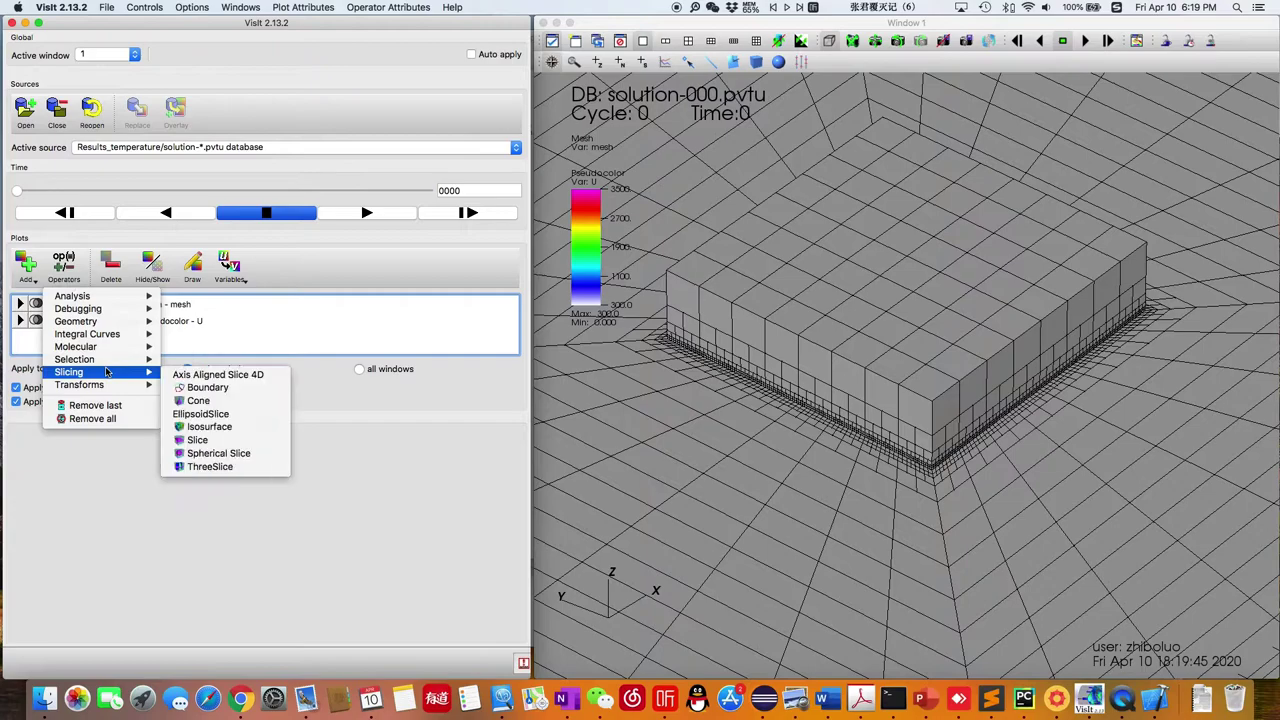
{"action": "mouse_move", "coordinate": [100, 359]}
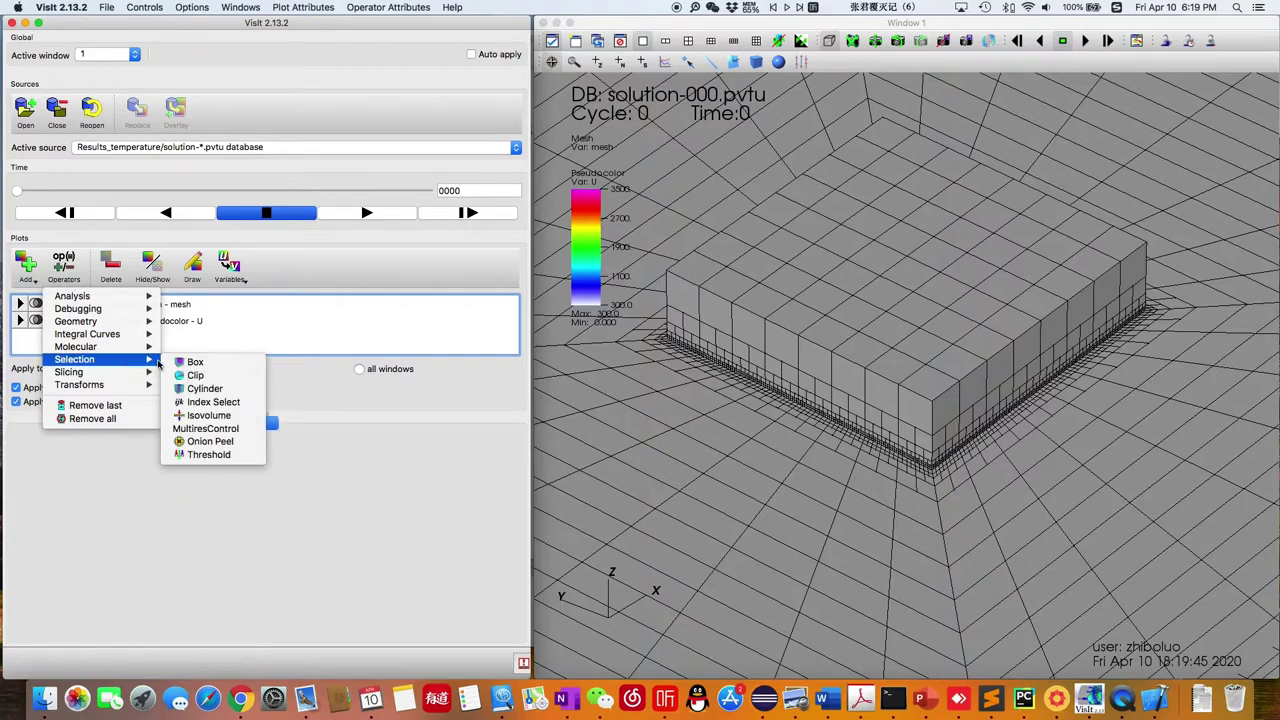
{"action": "left_click", "coordinate": [209, 455]}
Open the Threshold operator attributes and add the scalar FE_Type as a threshold variable
{"action": "left_click", "coordinate": [380, 10]}
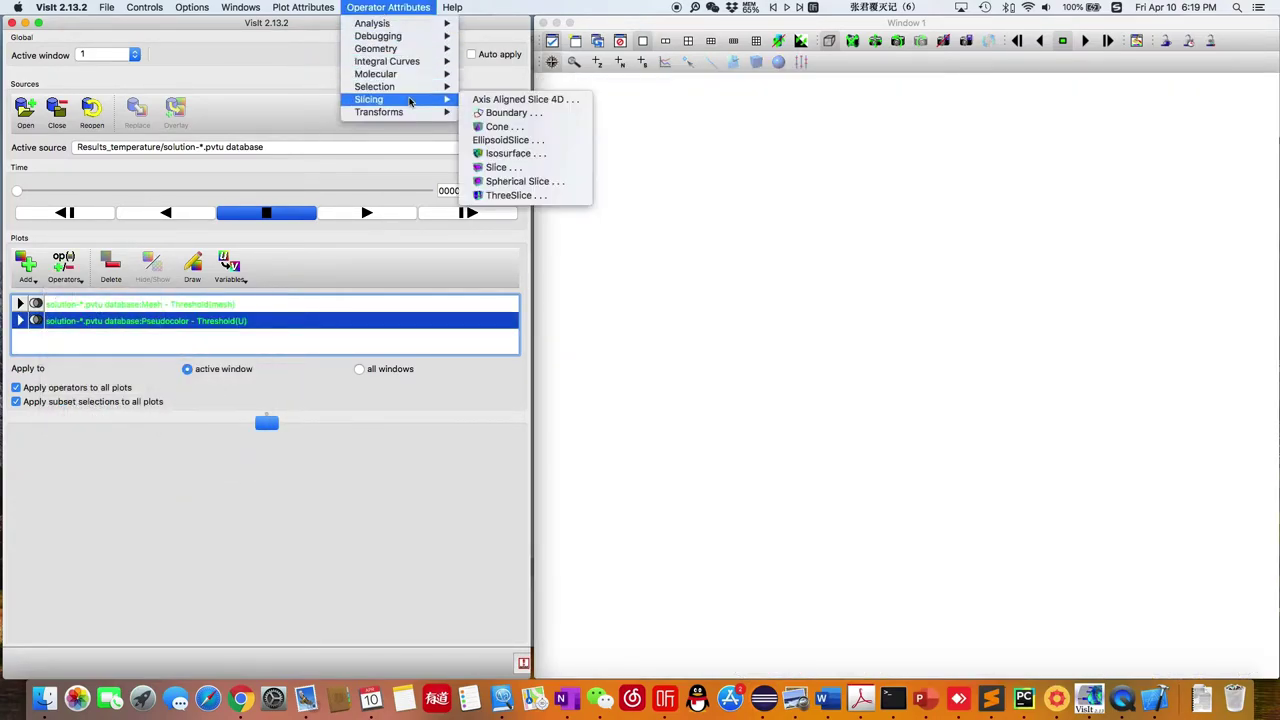
{"action": "mouse_move", "coordinate": [405, 87]}
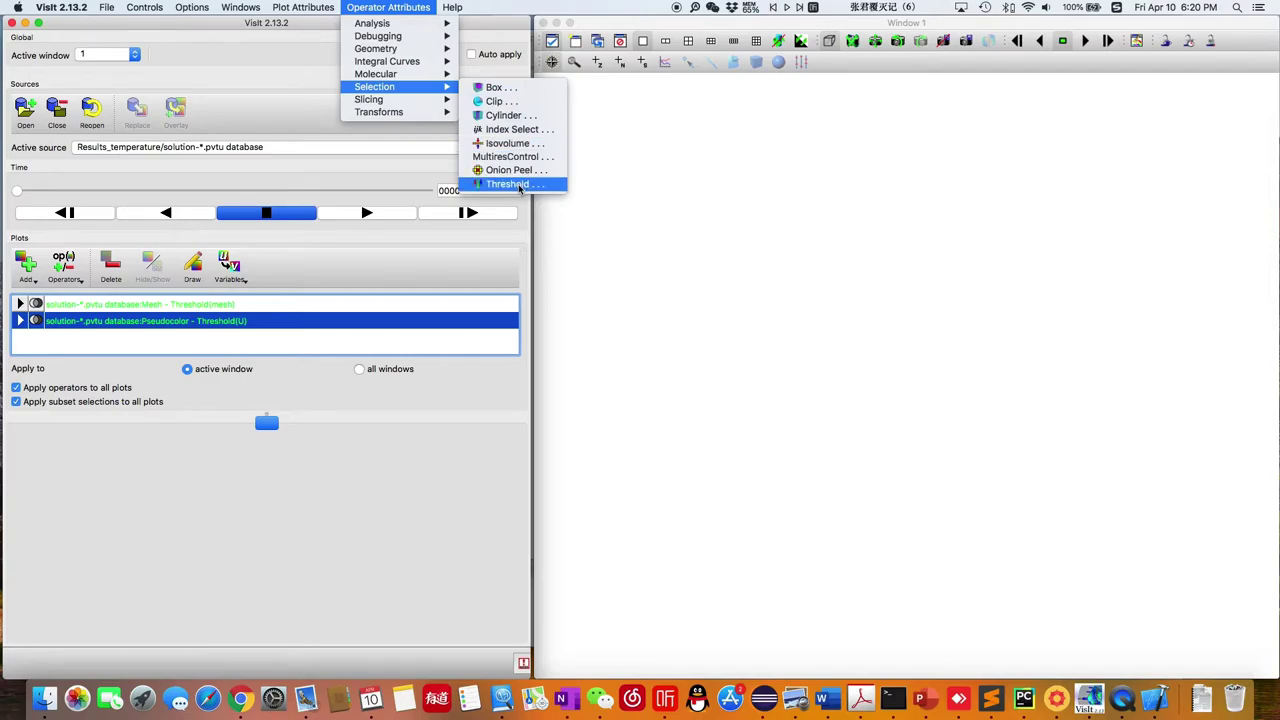
{"action": "left_click", "coordinate": [510, 184]}
{"action": "left_click", "coordinate": [310, 413]}
{"action": "left_click", "coordinate": [258, 412]}
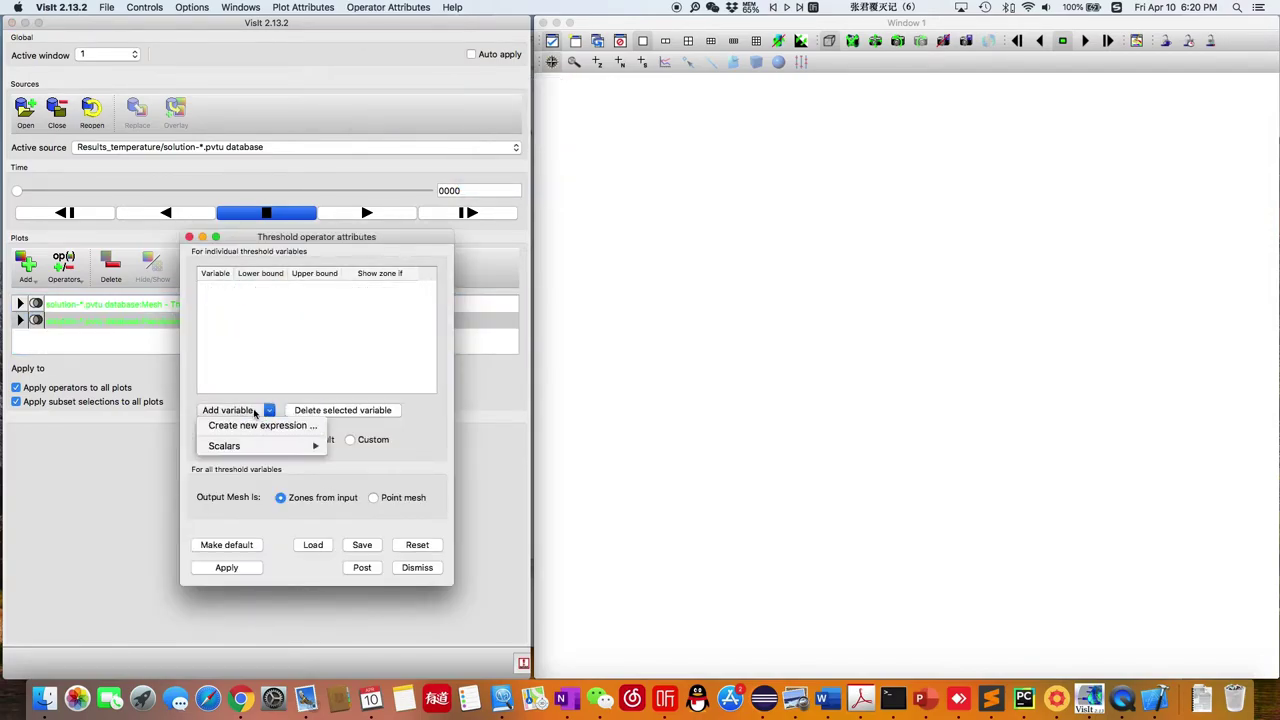
{"action": "mouse_move", "coordinate": [280, 446]}
{"action": "left_click", "coordinate": [341, 451]}
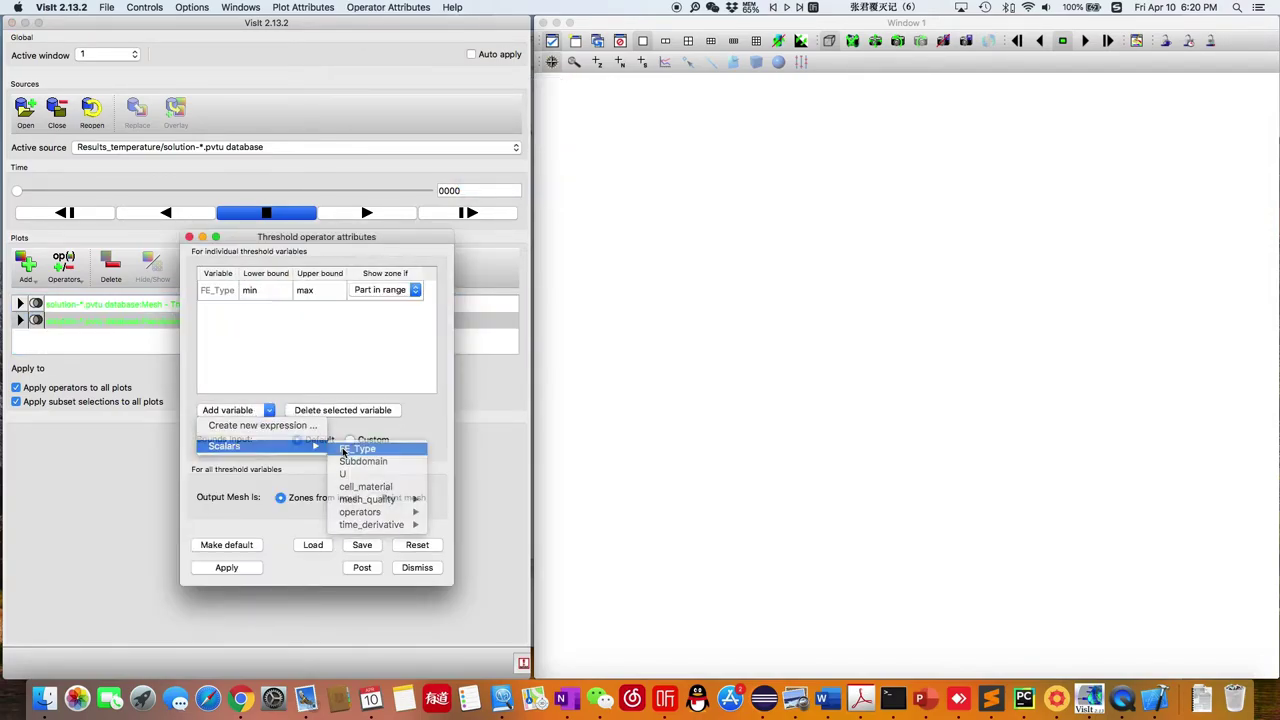
Set both the lower and upper bounds of FE_Type to 0, post the operator settings to the main window, and redraw the plots
{"action": "left_click", "coordinate": [254, 290]}
{"action": "type", "text": "0"}
{"action": "left_click", "coordinate": [306, 290]}
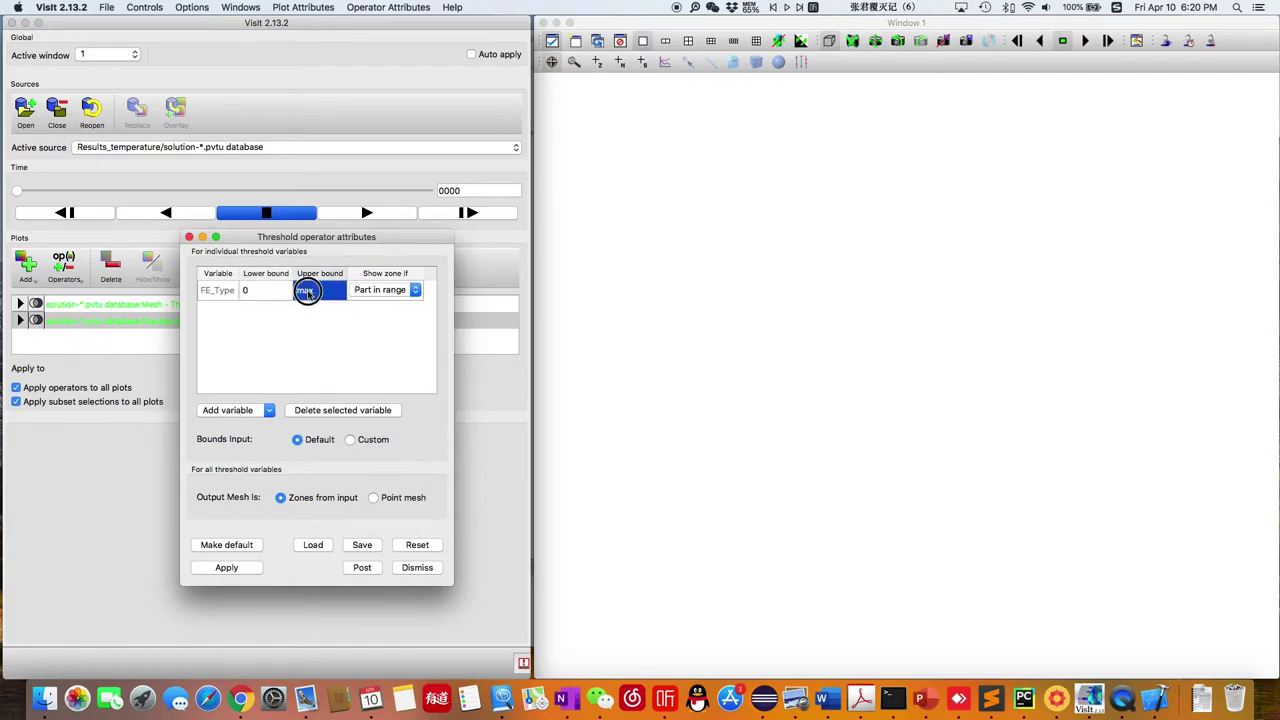
{"action": "type", "text": "0"}
{"action": "key", "text": "Tab"}
{"action": "left_click", "coordinate": [360, 567]}
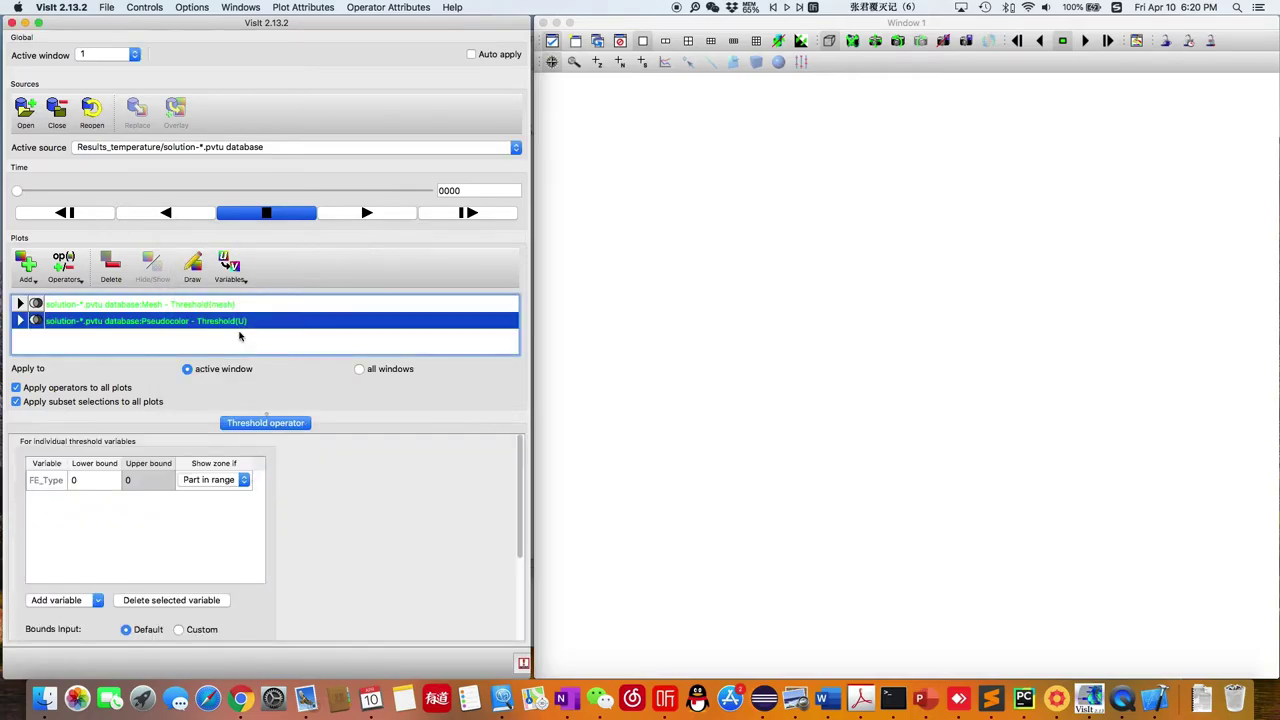
{"action": "left_click", "coordinate": [192, 265]}
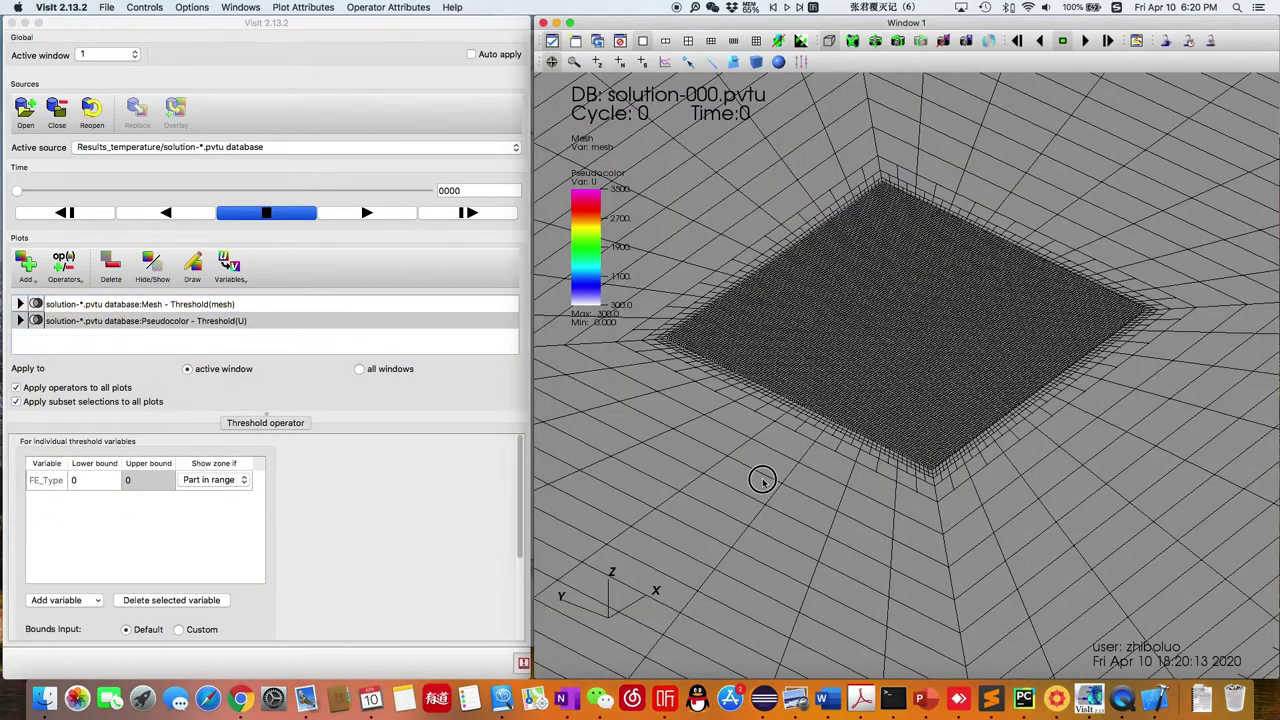
Advance the simulation time to state 4 to inspect the start of the laser track on the powder bed
{"action": "left_click_drag", "start_coordinate": [763, 481], "coordinate": [833, 607]}
{"action": "scroll", "coordinate": [867, 480], "scroll_direction": "up", "scroll_amount": 4}
{"action": "left_click_drag", "start_coordinate": [868, 480], "coordinate": [884, 507]}
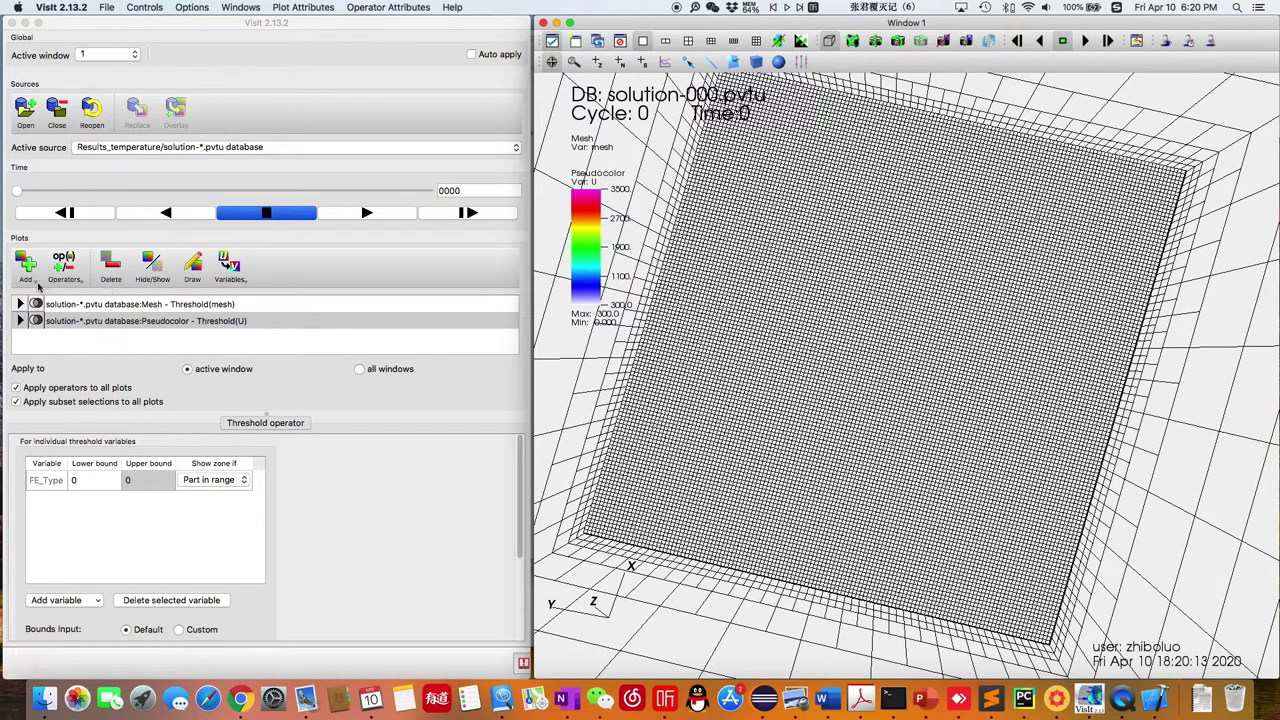
{"action": "left_click_drag", "start_coordinate": [15, 191], "coordinate": [25, 191]}
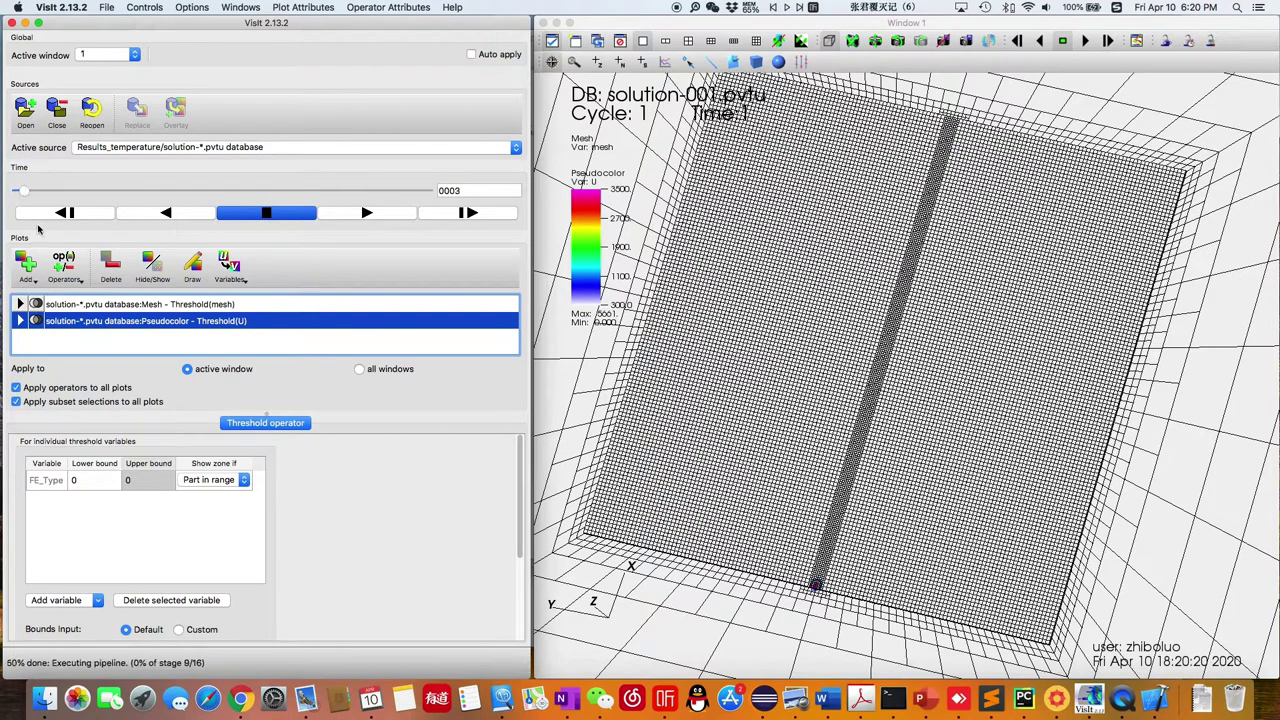
{"action": "left_click", "coordinate": [450, 213]}
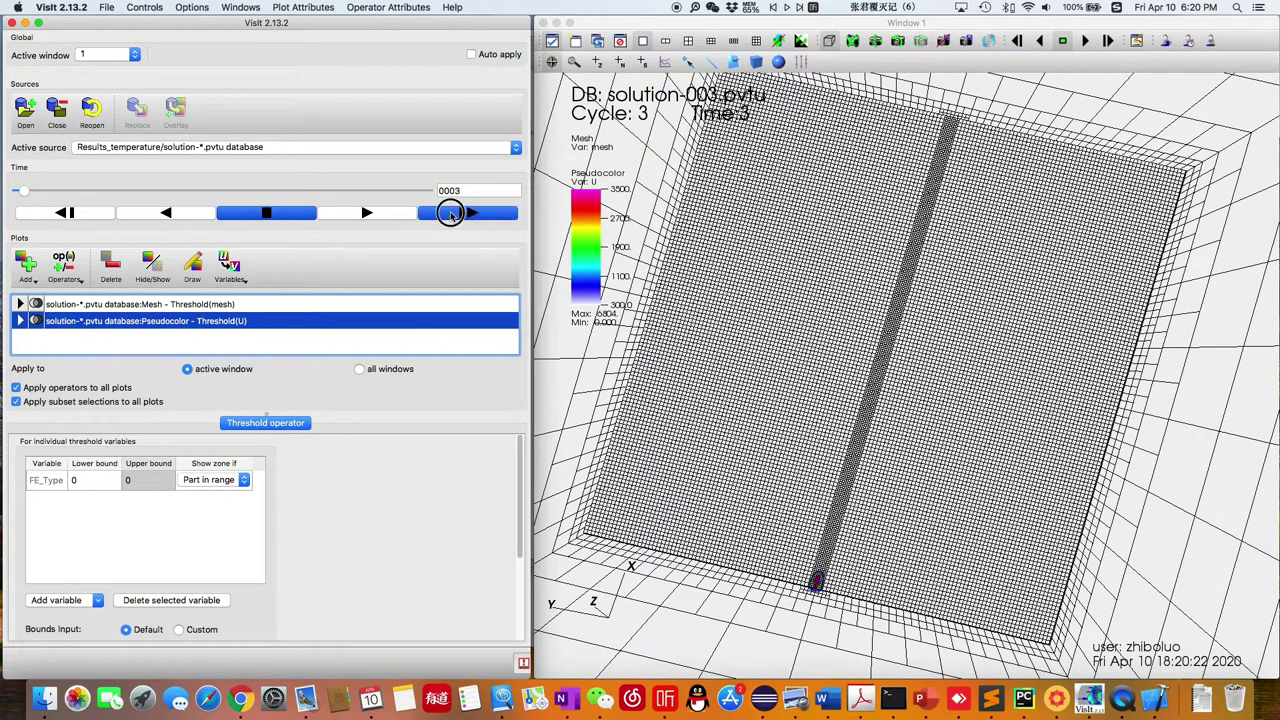
Try an FE_Type upper bound of 1 in the Threshold operator, apply it, and redraw the plots
{"action": "double_click", "coordinate": [133, 483]}
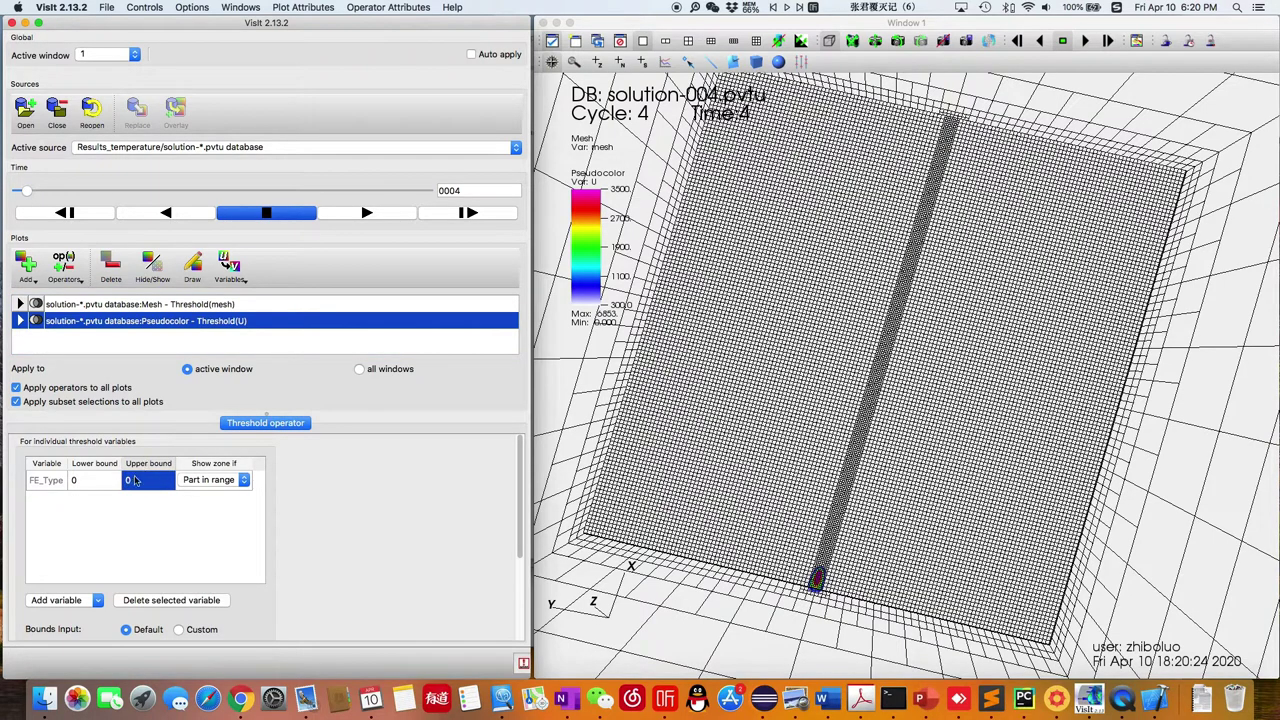
{"action": "type", "text": "1"}
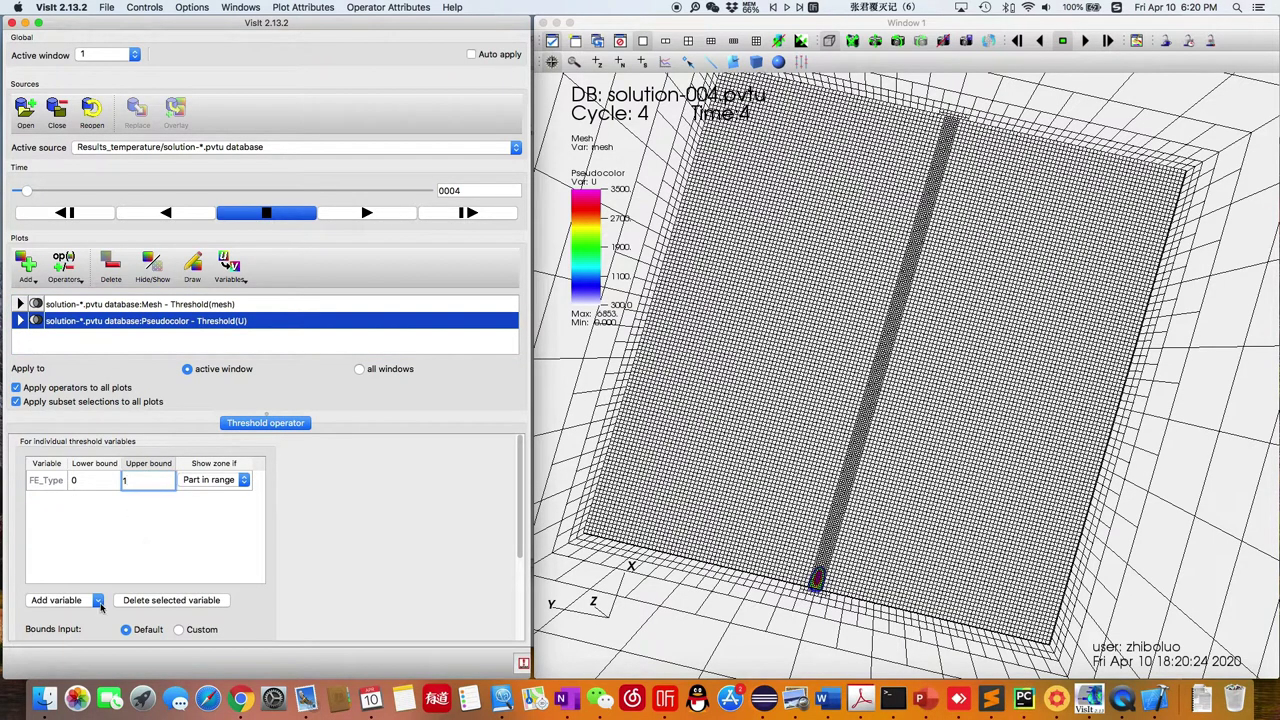
{"action": "scroll", "coordinate": [100, 607], "scroll_direction": "down", "scroll_amount": 3}
{"action": "left_click", "coordinate": [55, 622]}
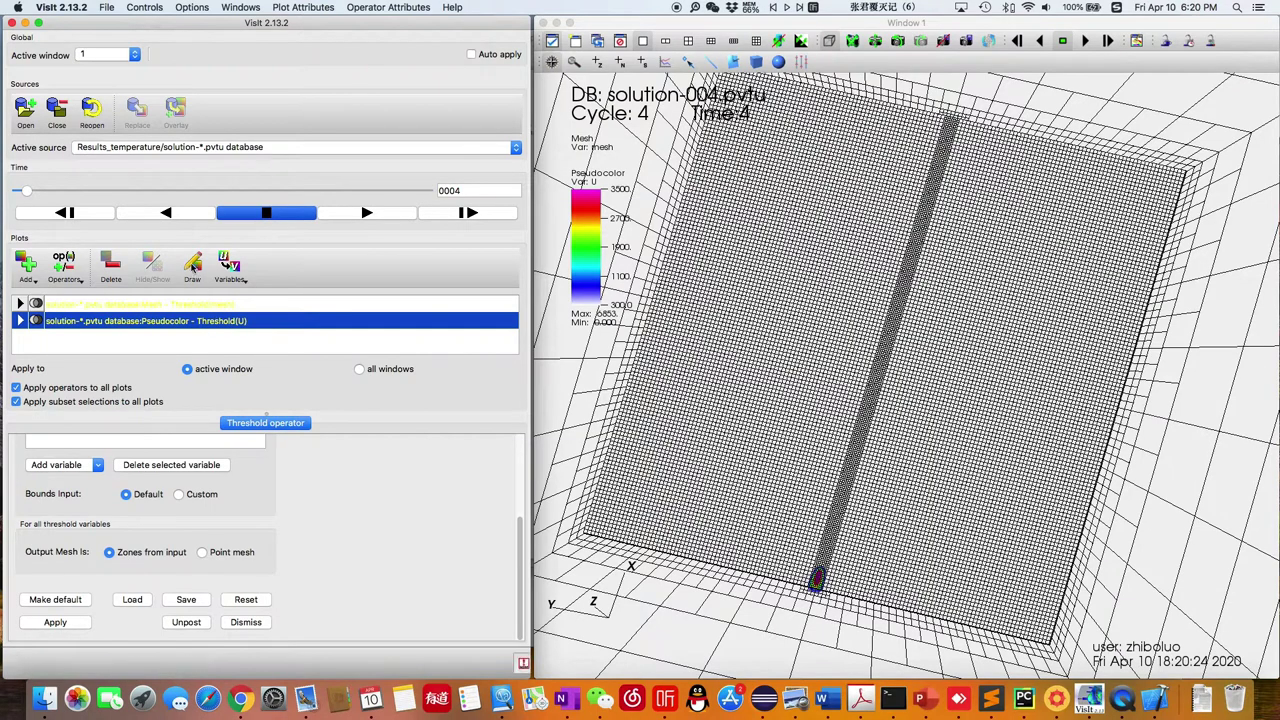
{"action": "mouse_move", "coordinate": [799, 470]}
{"action": "left_mouse_down"}
{"action": "mouse_move", "coordinate": [823, 428]}
{"action": "mouse_move", "coordinate": [800, 477]}
{"action": "left_mouse_up"}
{"action": "scroll", "coordinate": [101, 522], "scroll_direction": "up", "scroll_amount": 3}
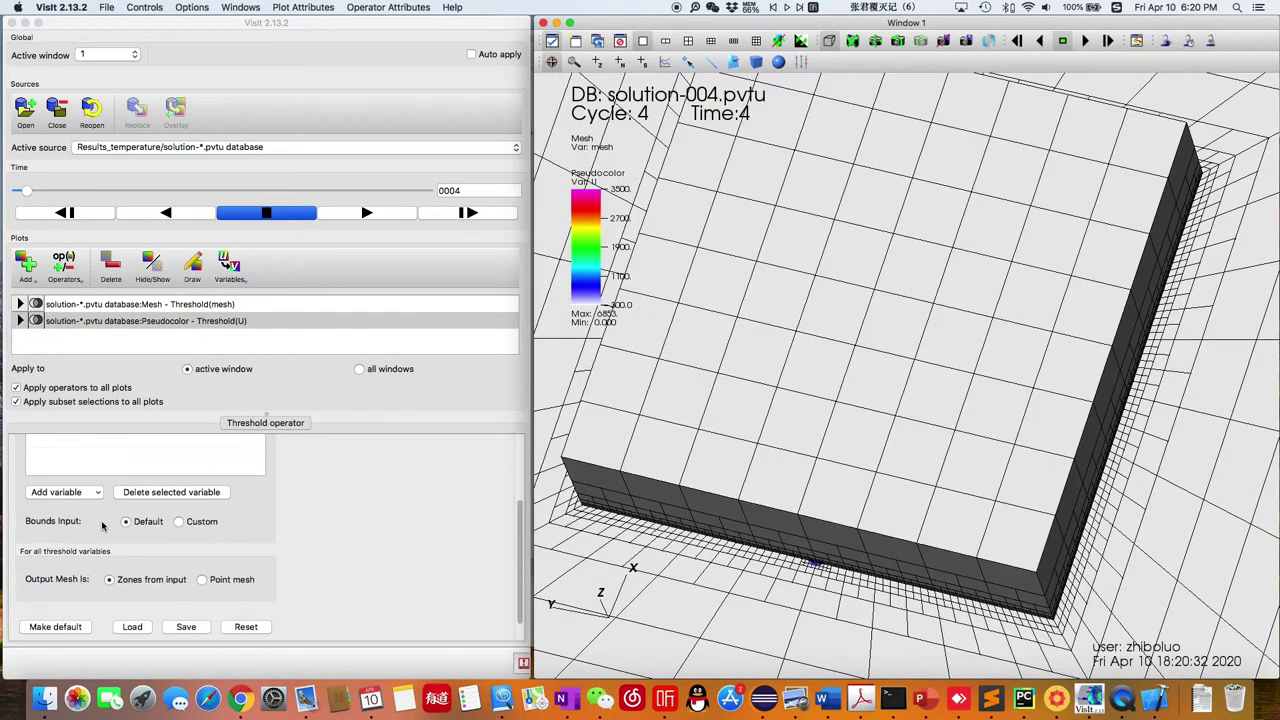
Restore the FE_Type upper bound to 0, apply it, and redraw the plots
{"action": "left_click", "coordinate": [144, 457]}
{"action": "left_click", "coordinate": [143, 456]}
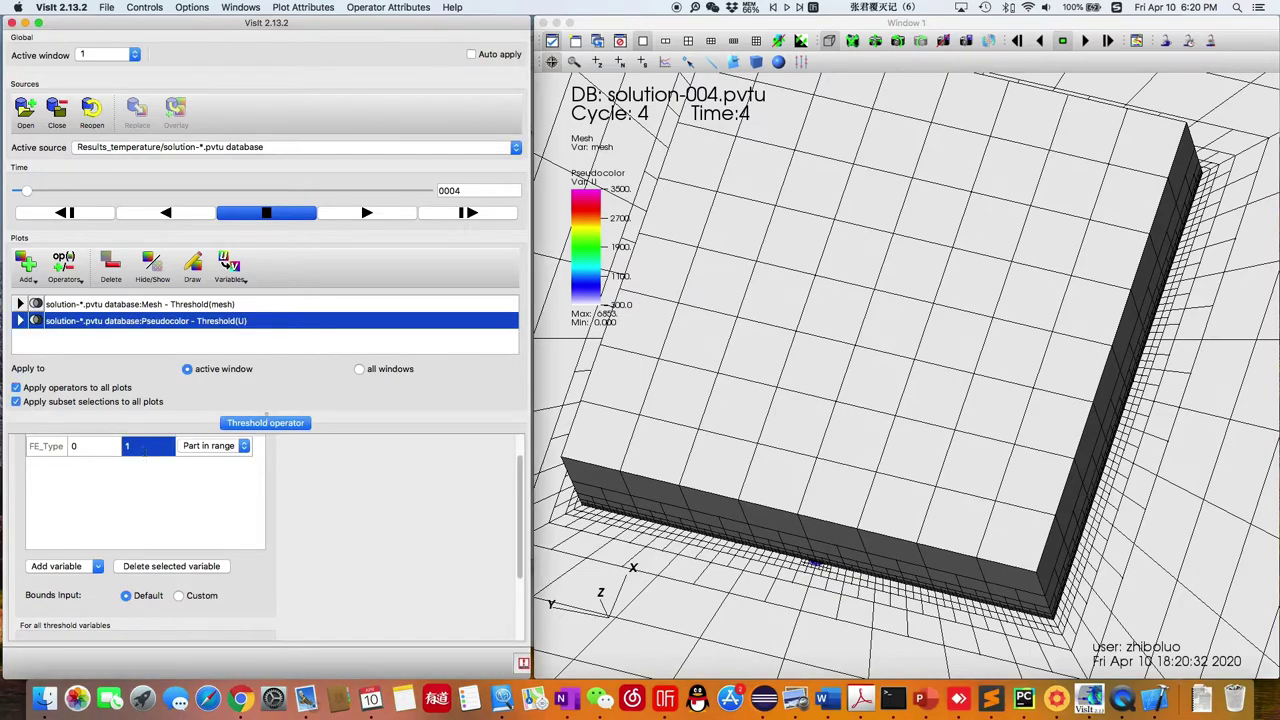
{"action": "scroll", "coordinate": [137, 525], "scroll_direction": "down", "scroll_amount": 3}
{"action": "left_click", "coordinate": [71, 626]}
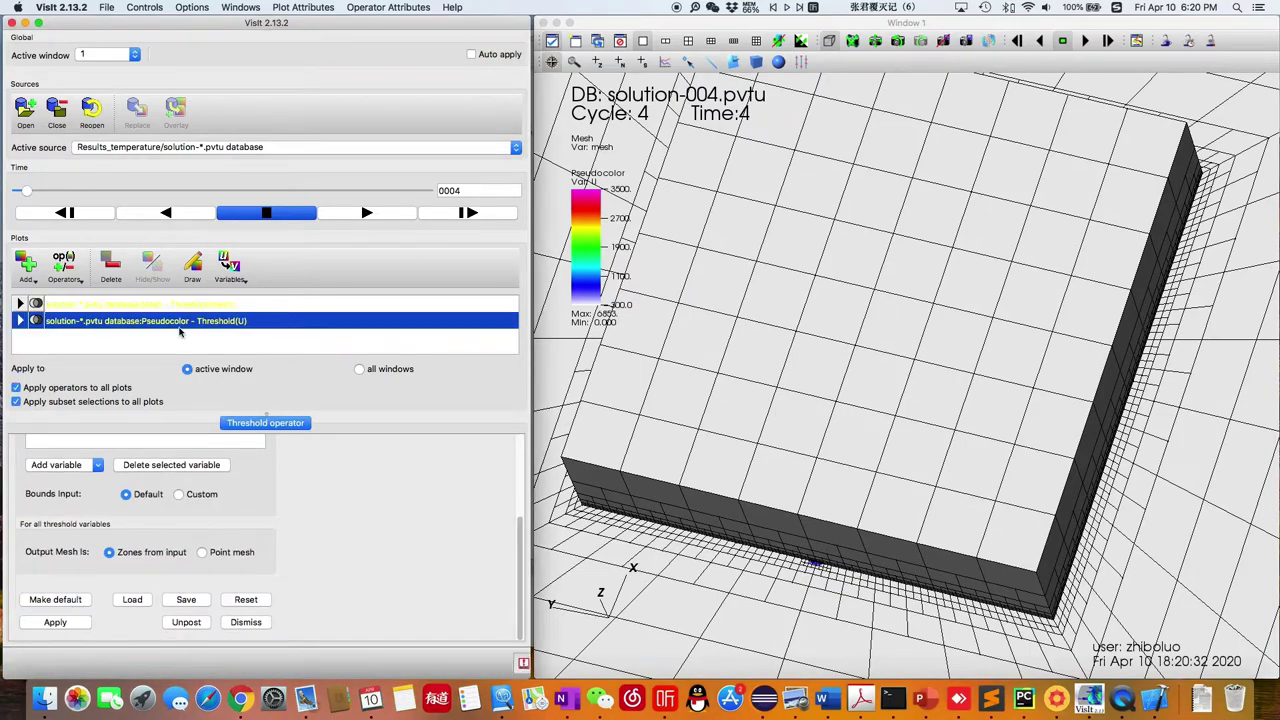
Step the simulation time forward state by state to time 7
{"action": "left_click", "coordinate": [794, 522]}
{"action": "scroll", "coordinate": [831, 536], "scroll_direction": "up", "scroll_amount": 3}
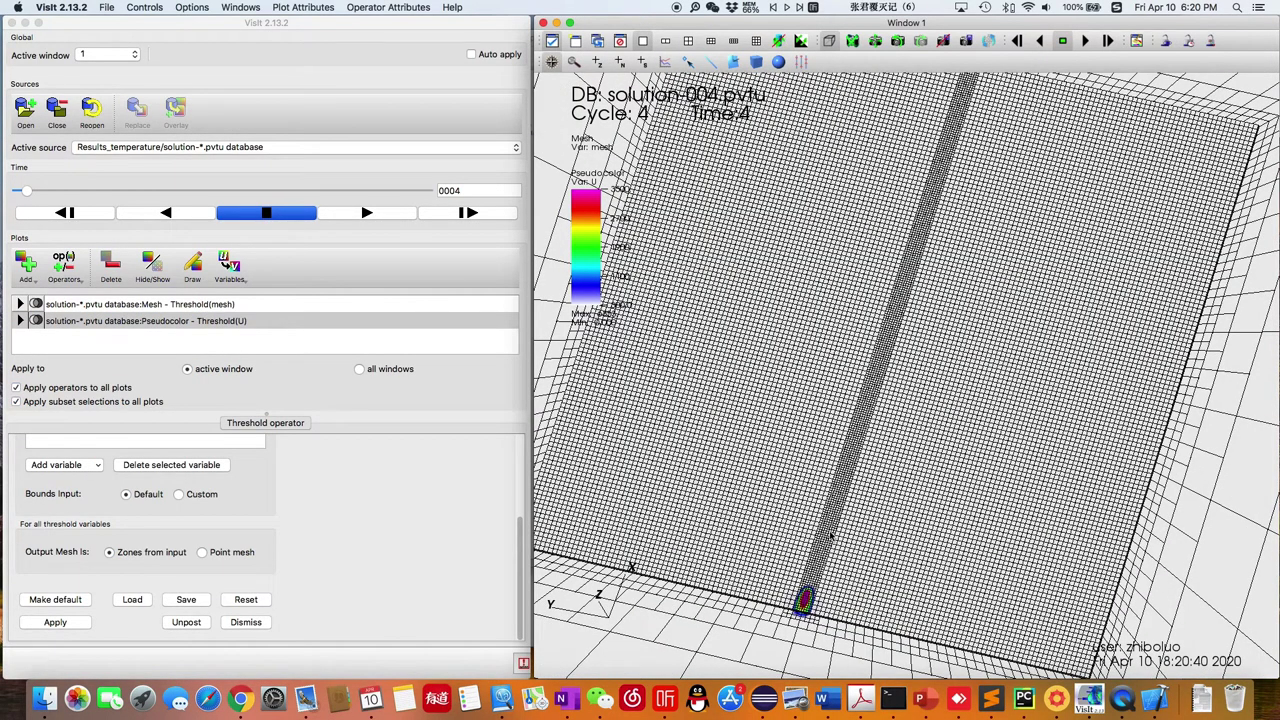
{"action": "scroll", "coordinate": [831, 534], "scroll_direction": "down", "scroll_amount": 2}
{"action": "left_click", "coordinate": [282, 178]}
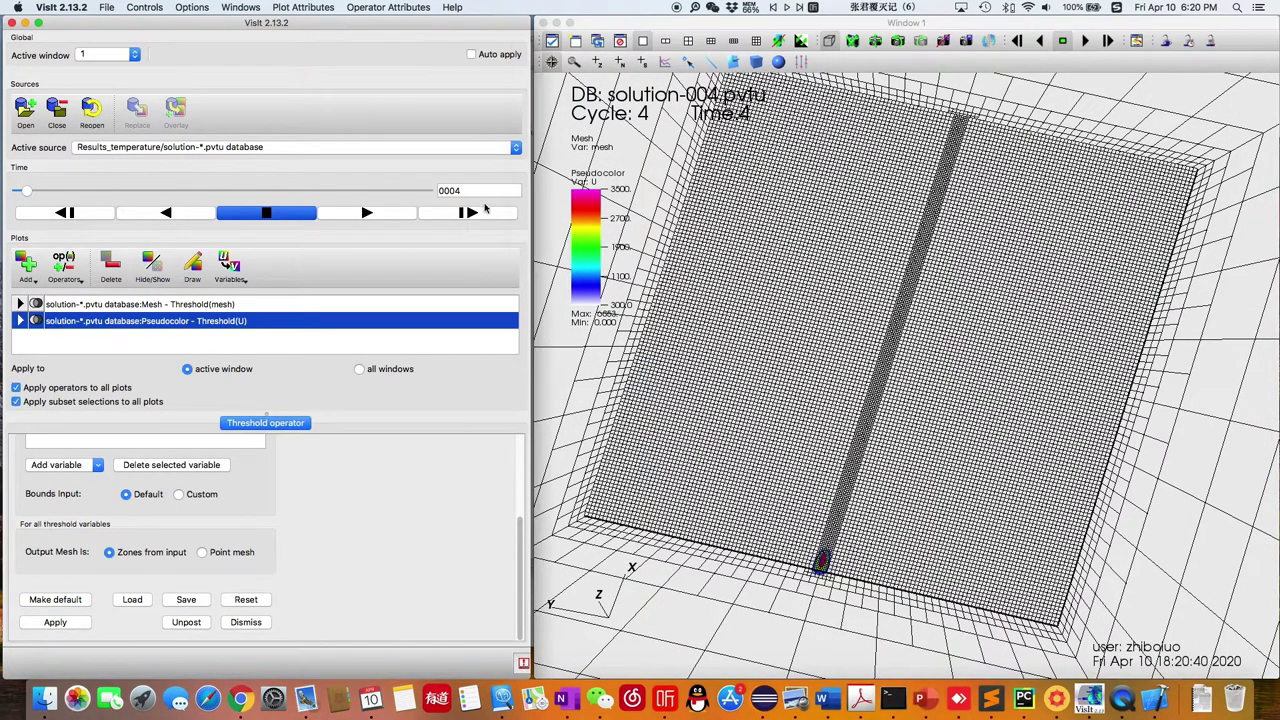
{"action": "left_click", "coordinate": [470, 214]}
{"action": "left_click", "coordinate": [470, 214]}
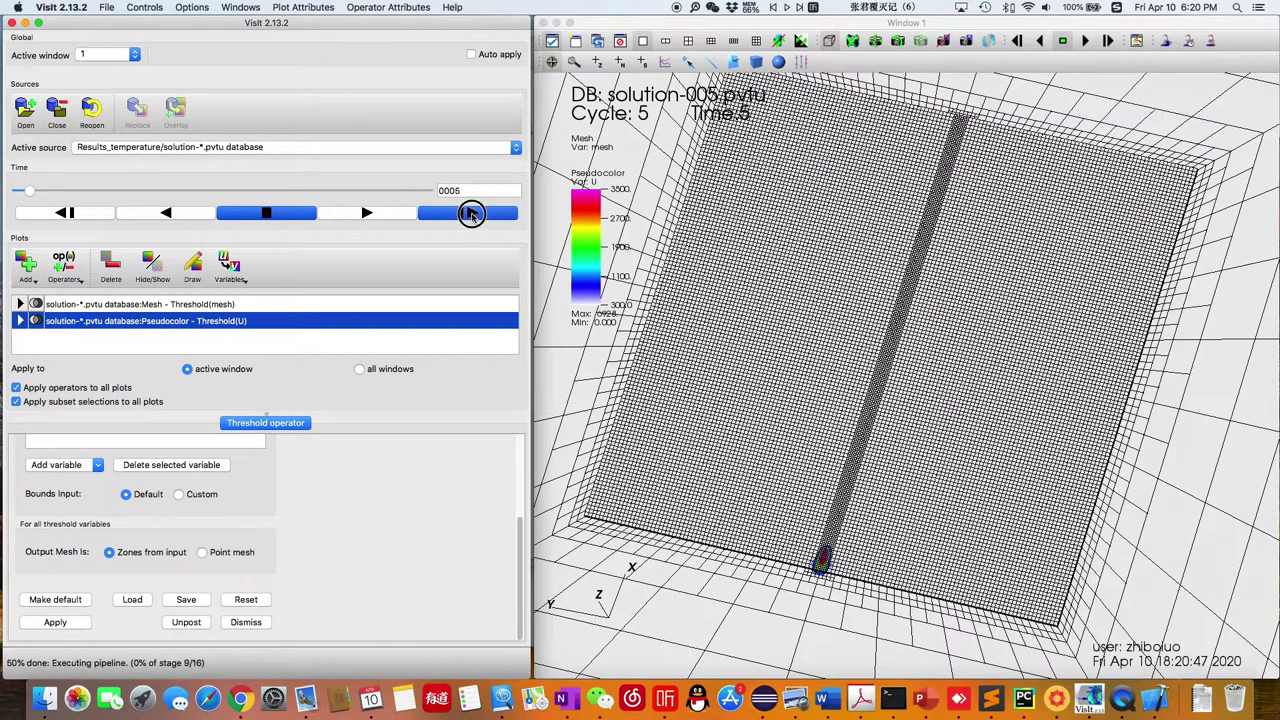
Limit the annotations to the Legend and Database information, leaving User information off, apply the settings, and close the dialog
{"action": "left_click", "coordinate": [144, 7]}
{"action": "left_click", "coordinate": [153, 37]}
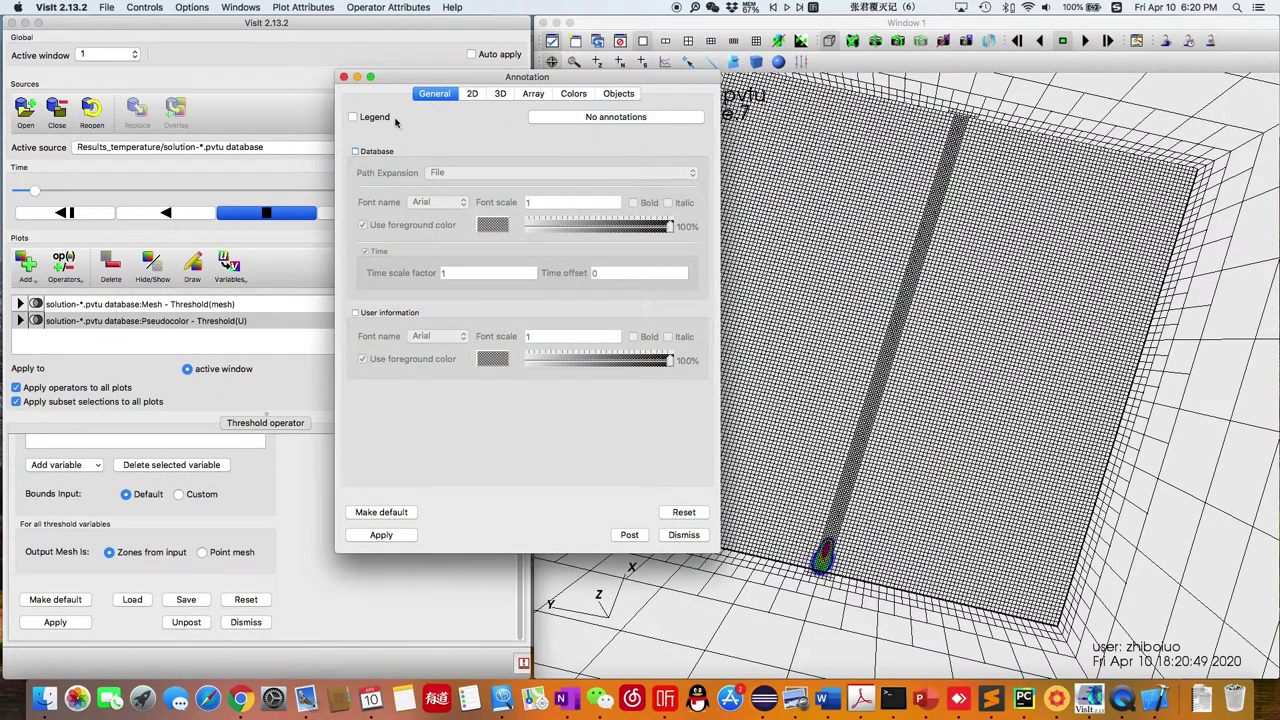
{"action": "left_click", "coordinate": [356, 151]}
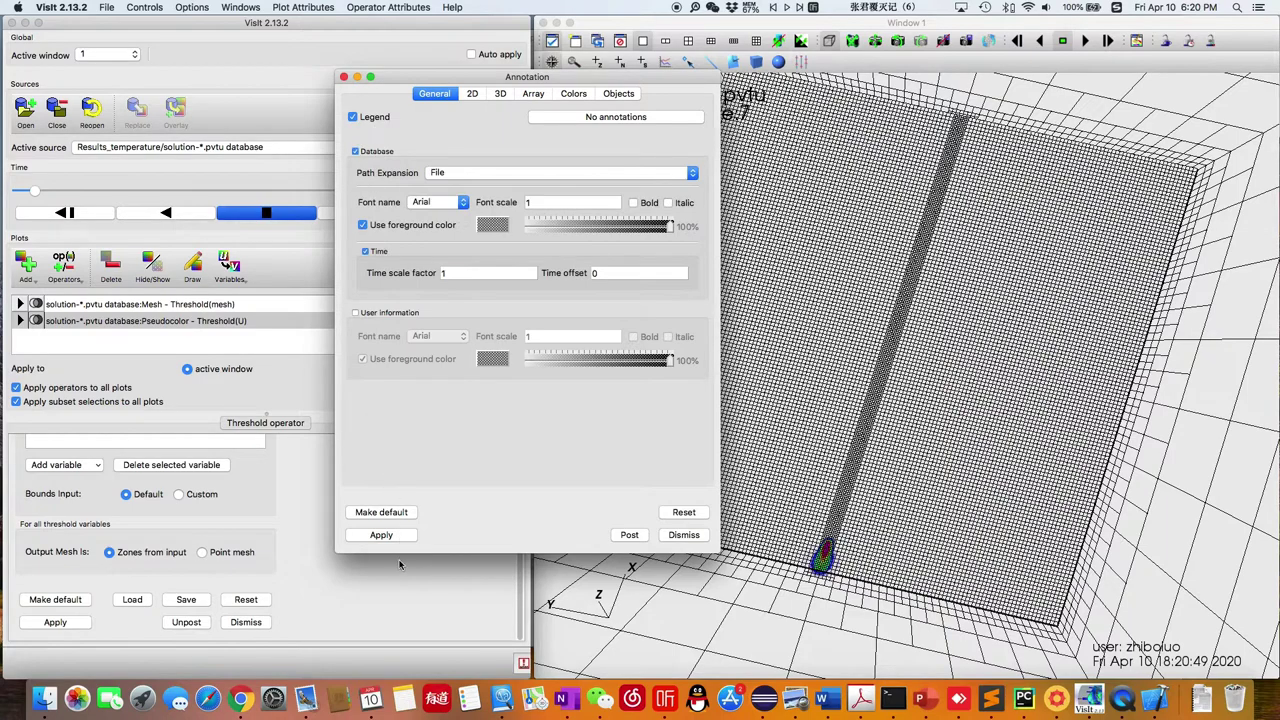
{"action": "left_click", "coordinate": [395, 537]}
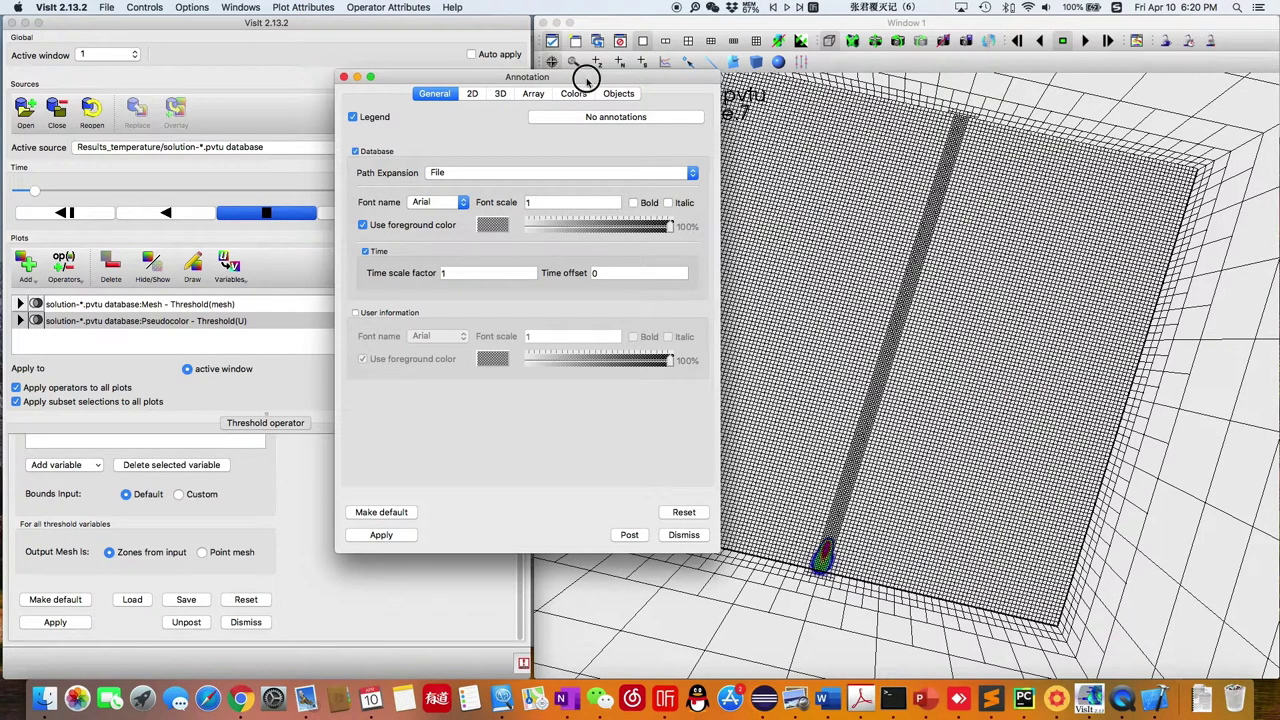
{"action": "left_click_drag", "start_coordinate": [587, 79], "coordinate": [342, 87]}
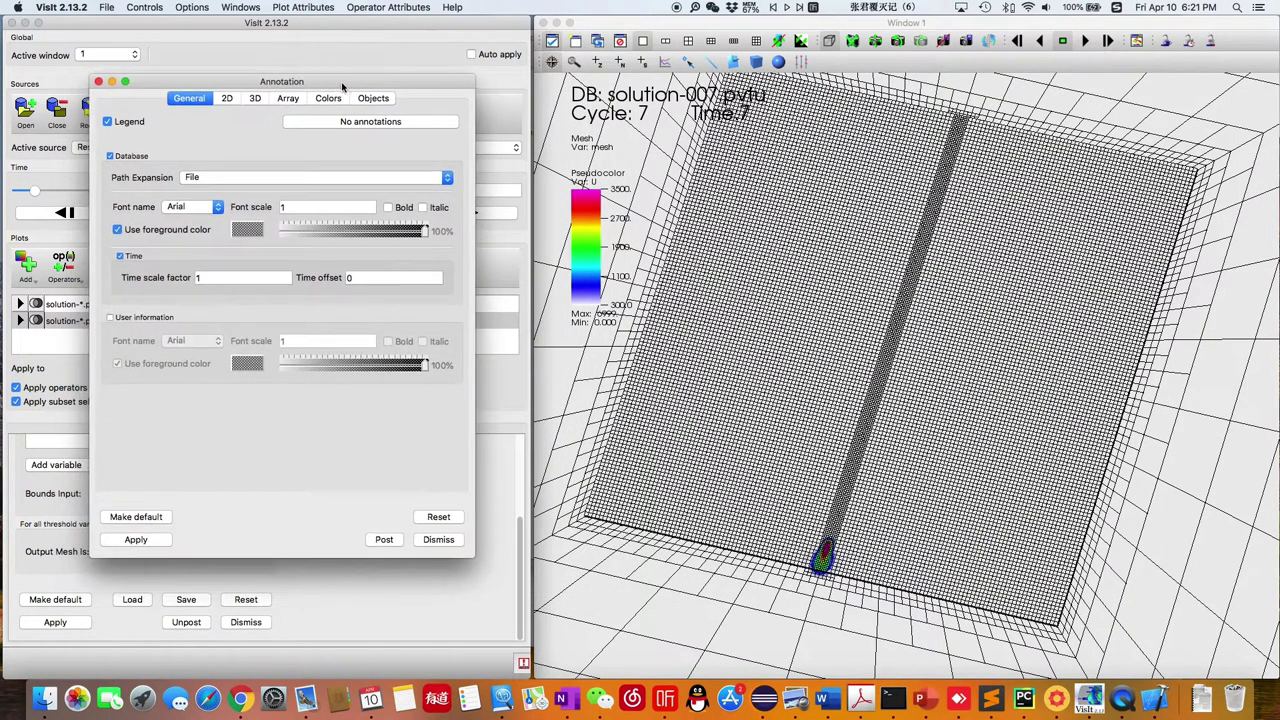
{"action": "left_click", "coordinate": [438, 542]}
Move the simulation time to state 55 to view the melt pool partway along the scan track
{"action": "left_click", "coordinate": [747, 503]}
{"action": "scroll", "coordinate": [747, 503], "scroll_direction": "down", "scroll_amount": 4}
{"action": "mouse_move", "coordinate": [888, 590]}
{"action": "left_mouse_down"}
{"action": "mouse_move", "coordinate": [871, 507]}
{"action": "mouse_move", "coordinate": [850, 483]}
{"action": "mouse_move", "coordinate": [845, 566]}
{"action": "left_mouse_up"}
{"action": "scroll", "coordinate": [850, 482], "scroll_direction": "up", "scroll_amount": 5}
{"action": "left_click_drag", "start_coordinate": [36, 191], "coordinate": [157, 192]}
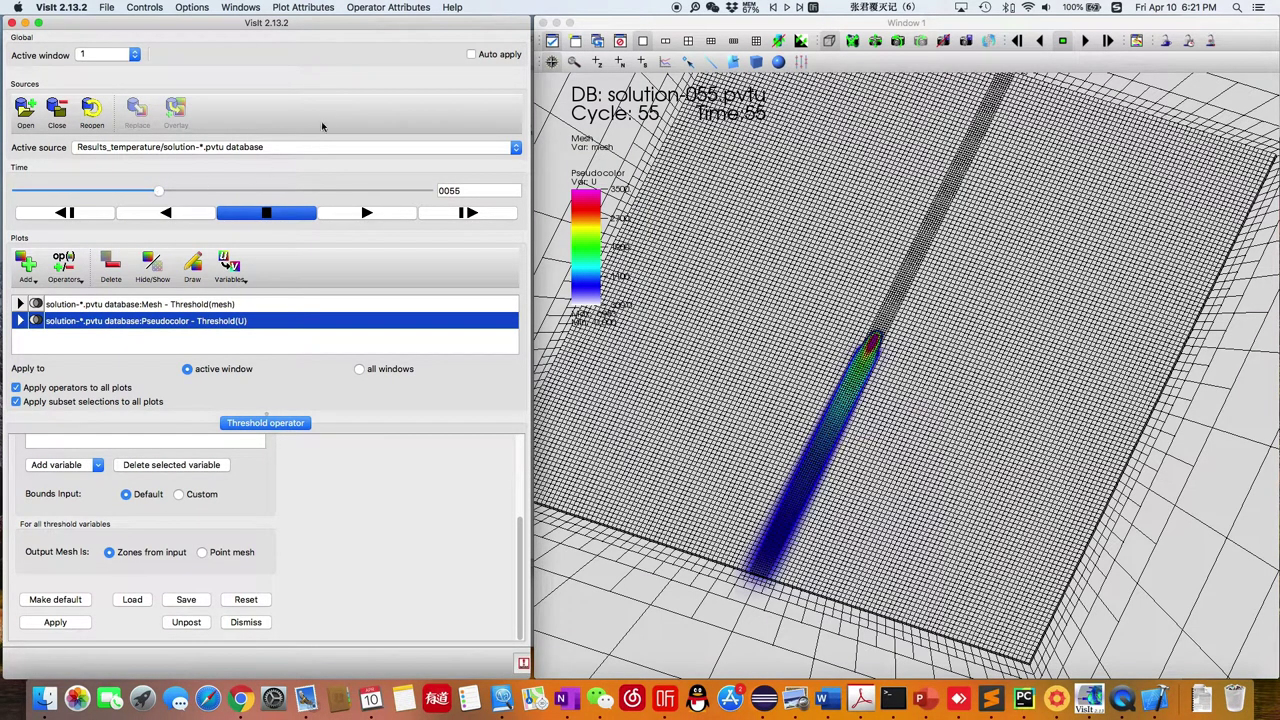
Create a second visualization window, place it over the first one, and enlarge it to fill the remaining screen width
{"action": "left_click", "coordinate": [580, 42]}
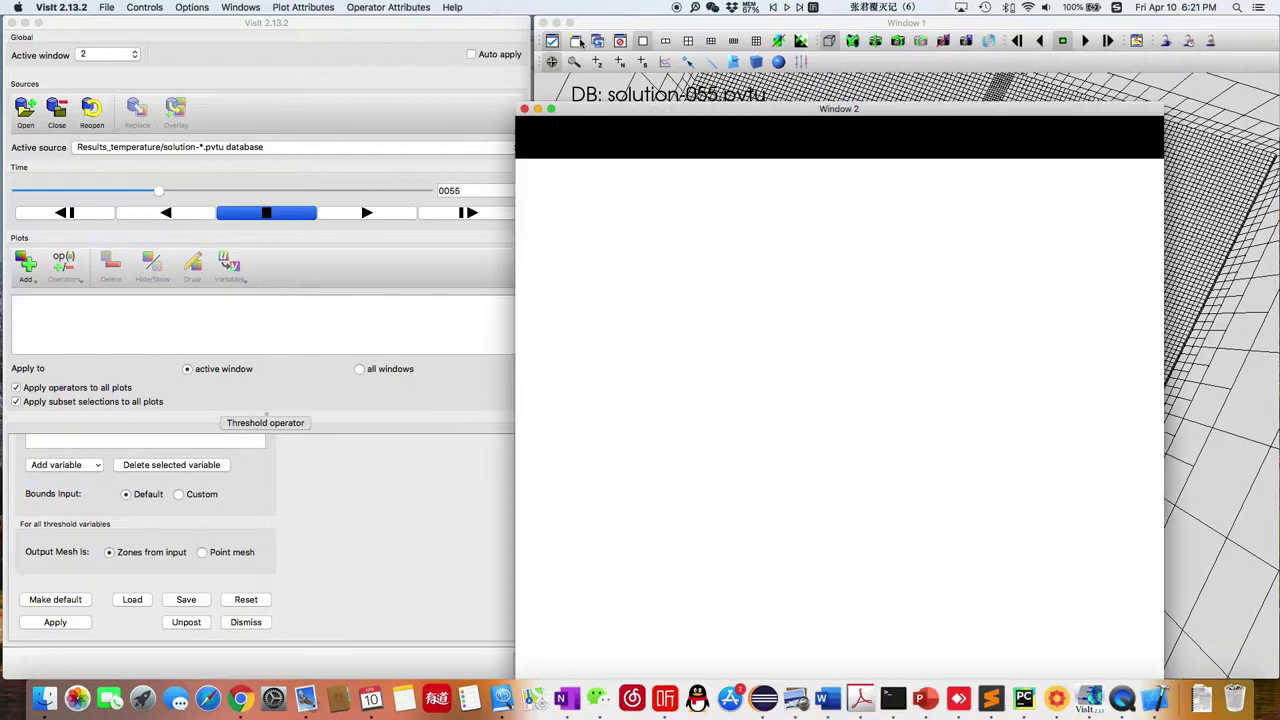
{"action": "left_click_drag", "start_coordinate": [613, 104], "coordinate": [631, 6]}
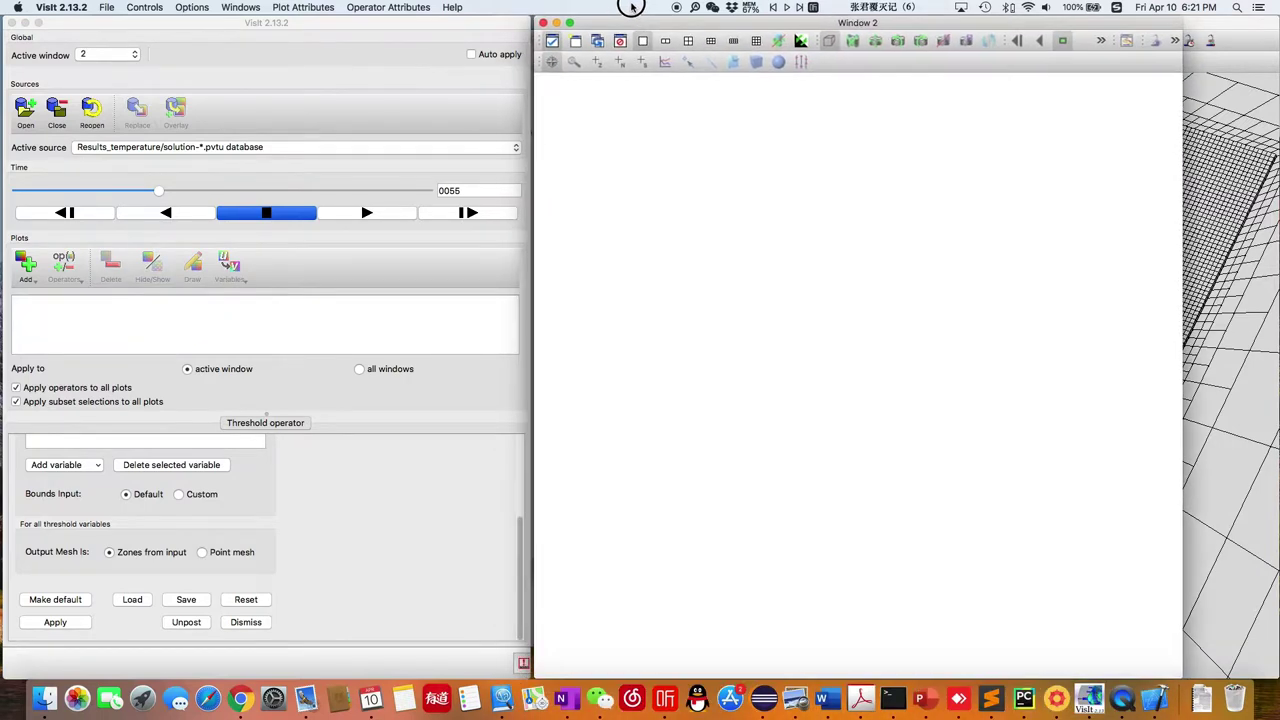
{"action": "left_click_drag", "start_coordinate": [1180, 678], "coordinate": [1279, 678]}
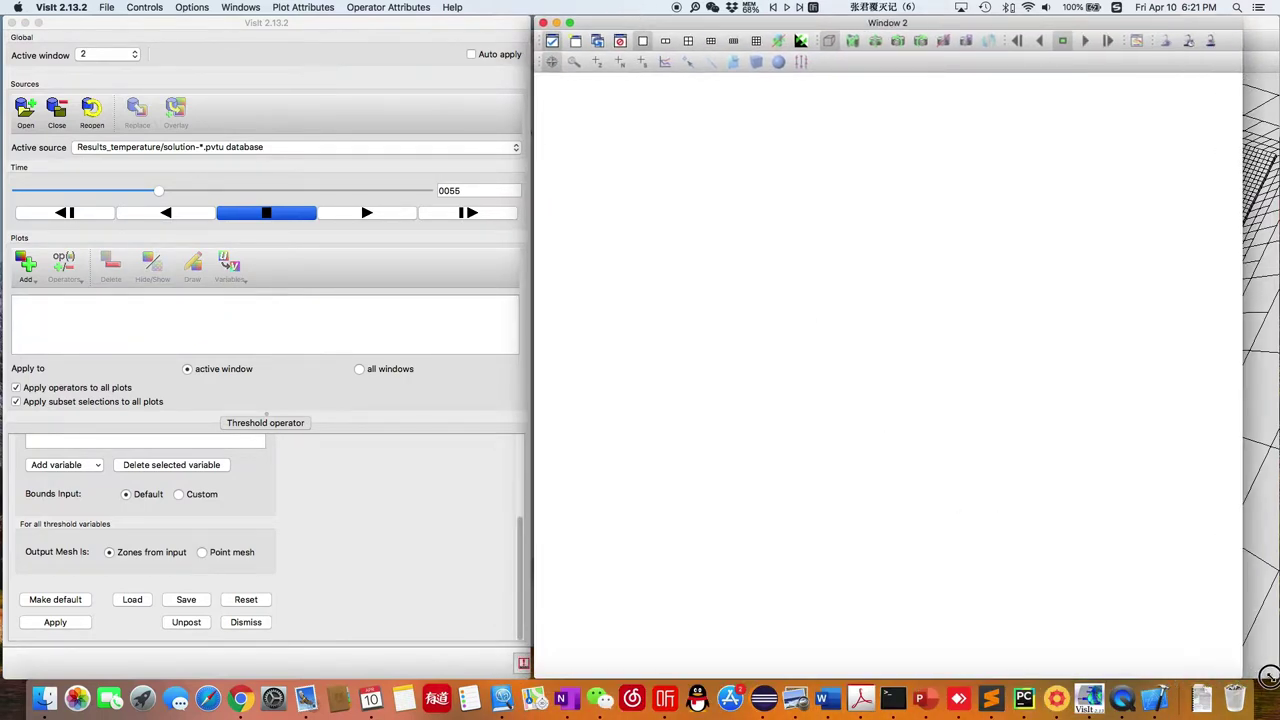
Open the Mechanical-solution-*.pvtu database from the Results_mechanical folder for the second visualization window
{"action": "left_click", "coordinate": [191, 69]}
{"action": "left_click", "coordinate": [26, 110]}
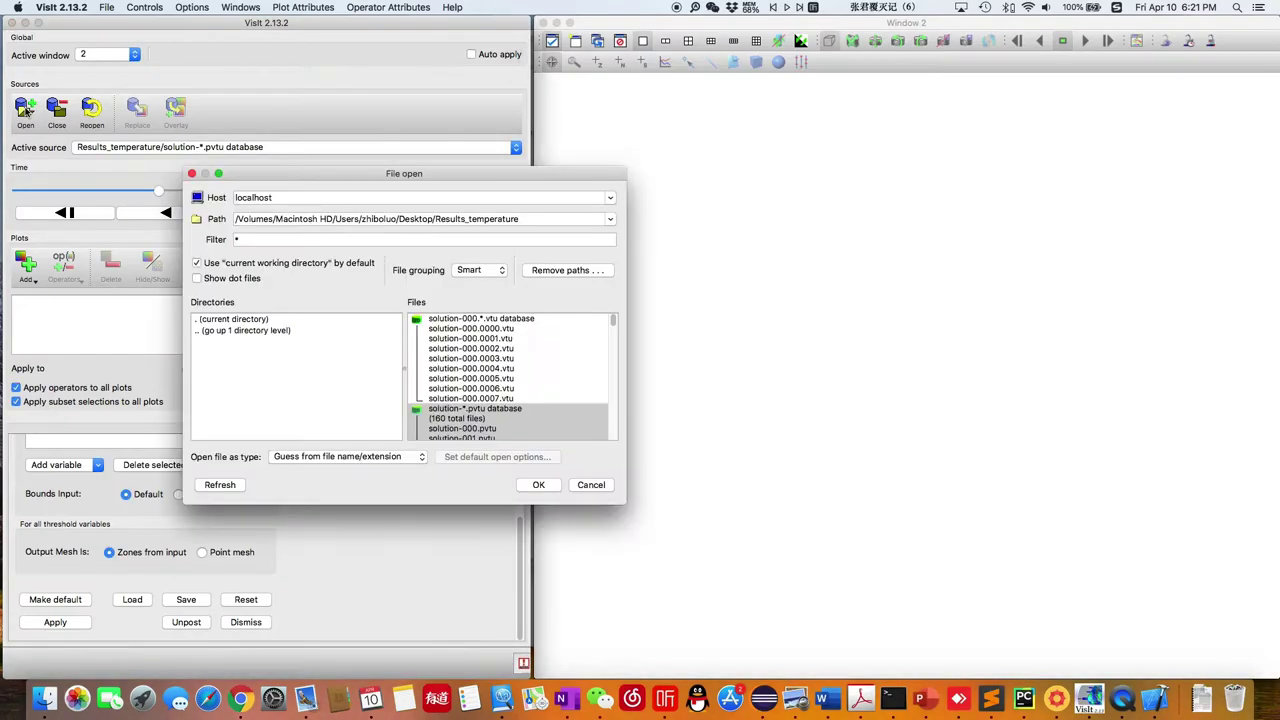
{"action": "double_click", "coordinate": [268, 330]}
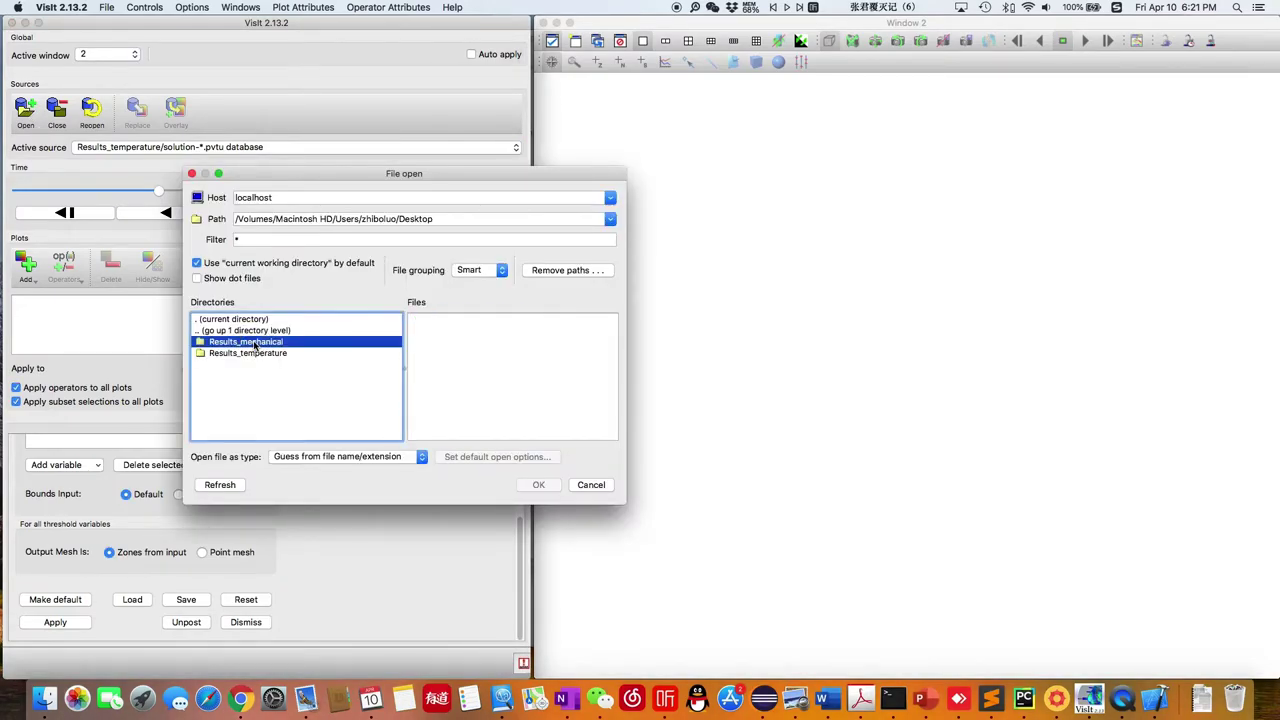
{"action": "double_click", "coordinate": [254, 342]}
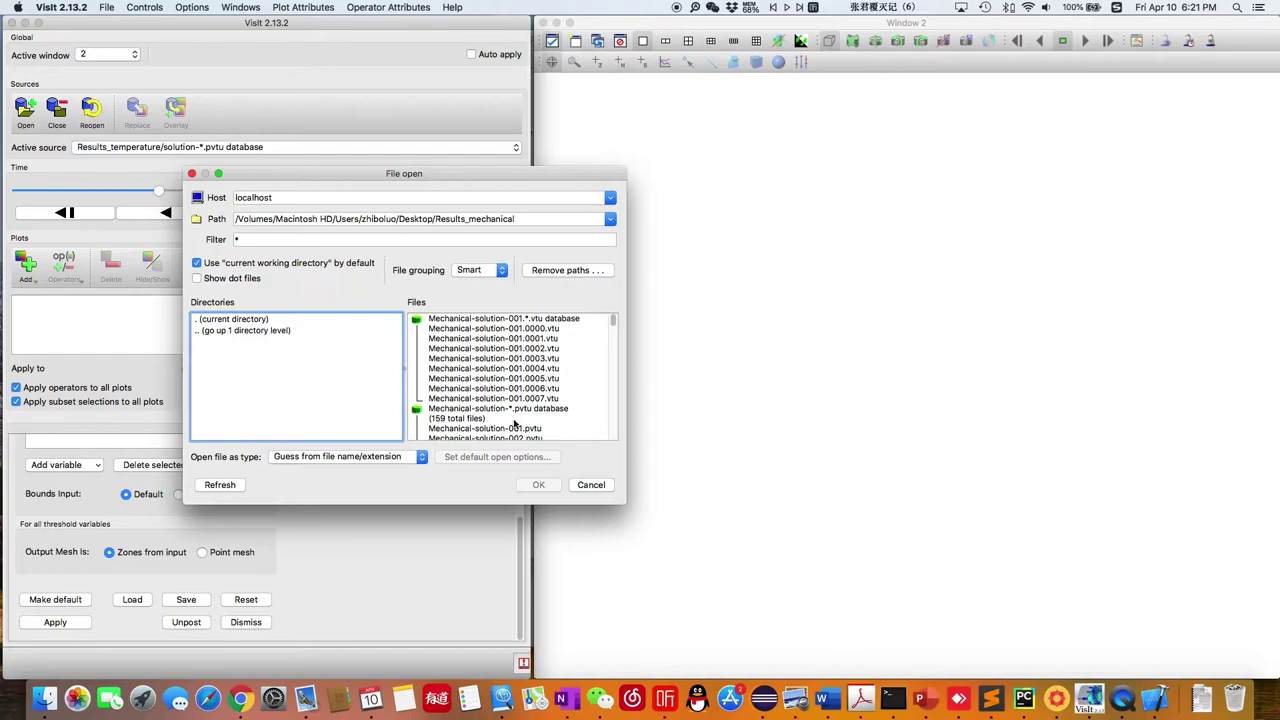
{"action": "left_click", "coordinate": [509, 386]}
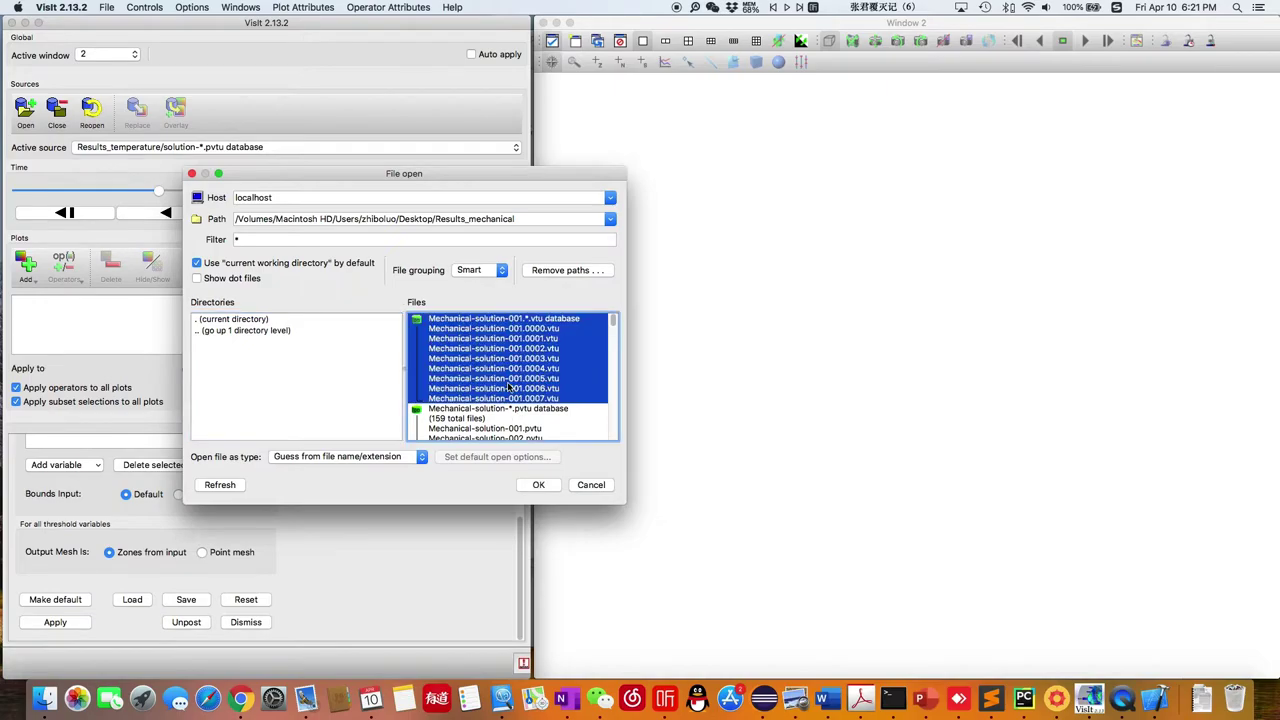
{"action": "left_click", "coordinate": [526, 437]}
{"action": "scroll", "coordinate": [522, 389], "scroll_direction": "down", "scroll_amount": 2}
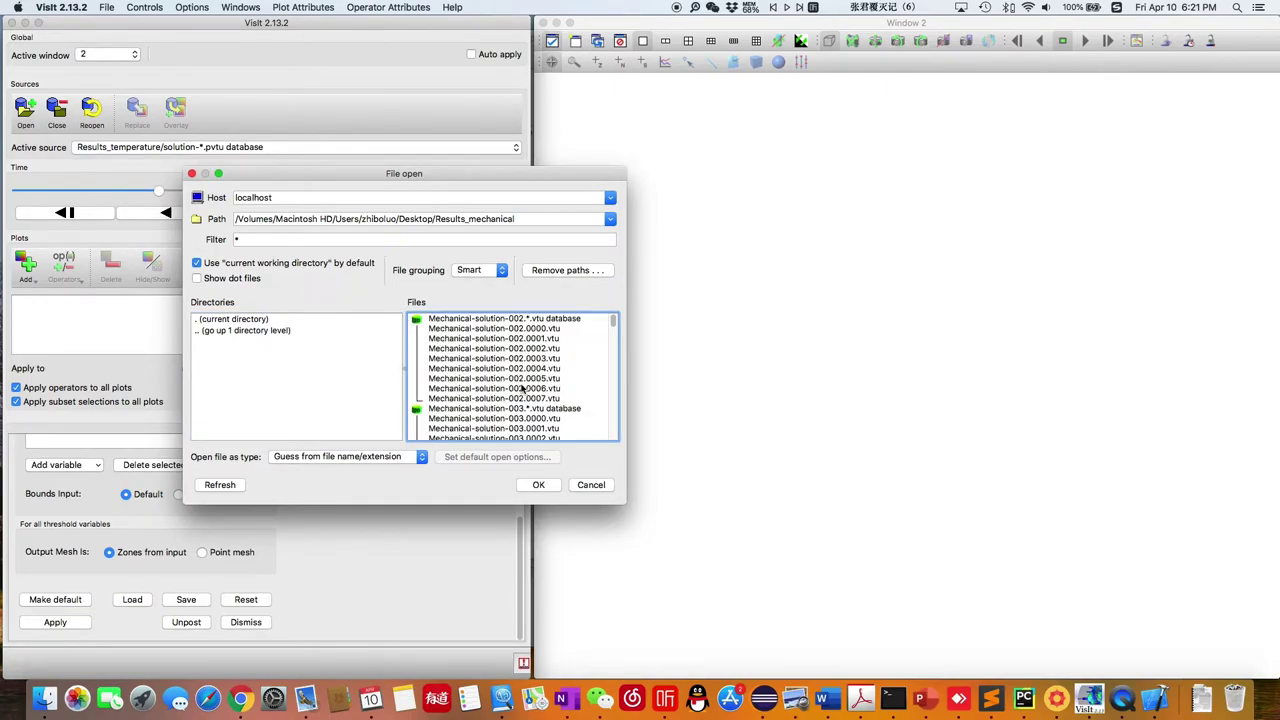
{"action": "scroll", "coordinate": [522, 388], "scroll_direction": "up", "scroll_amount": 15}
{"action": "left_click", "coordinate": [532, 485]}
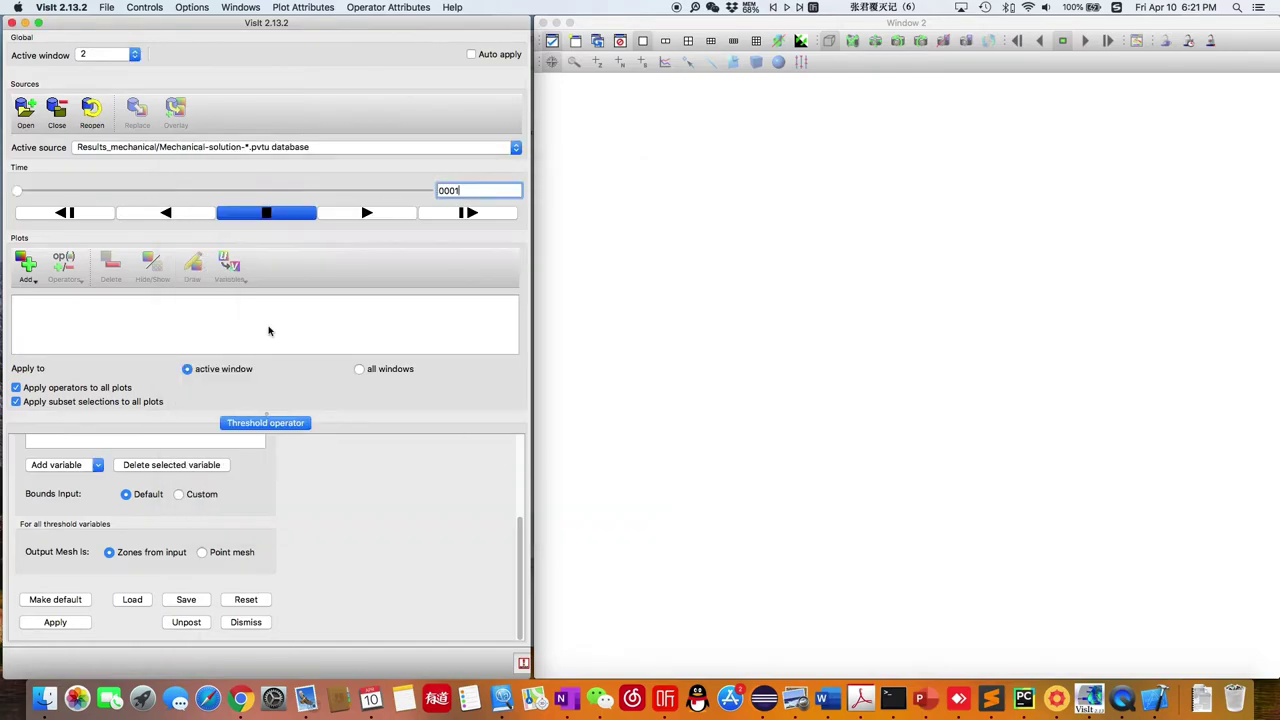
Add a Mesh plot of mesh and a Pseudocolor plot of displacement_magnitude, and draw both
{"action": "left_click", "coordinate": [27, 270]}
{"action": "mouse_move", "coordinate": [90, 376]}
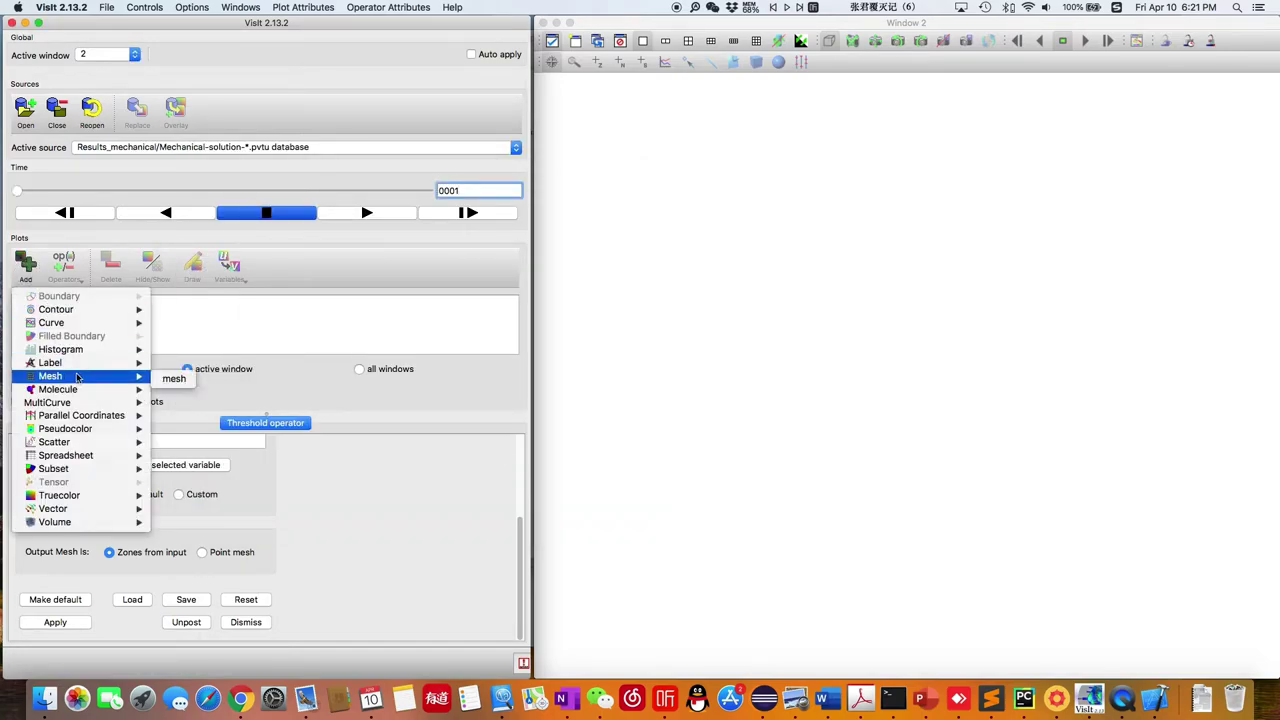
{"action": "left_click", "coordinate": [172, 377]}
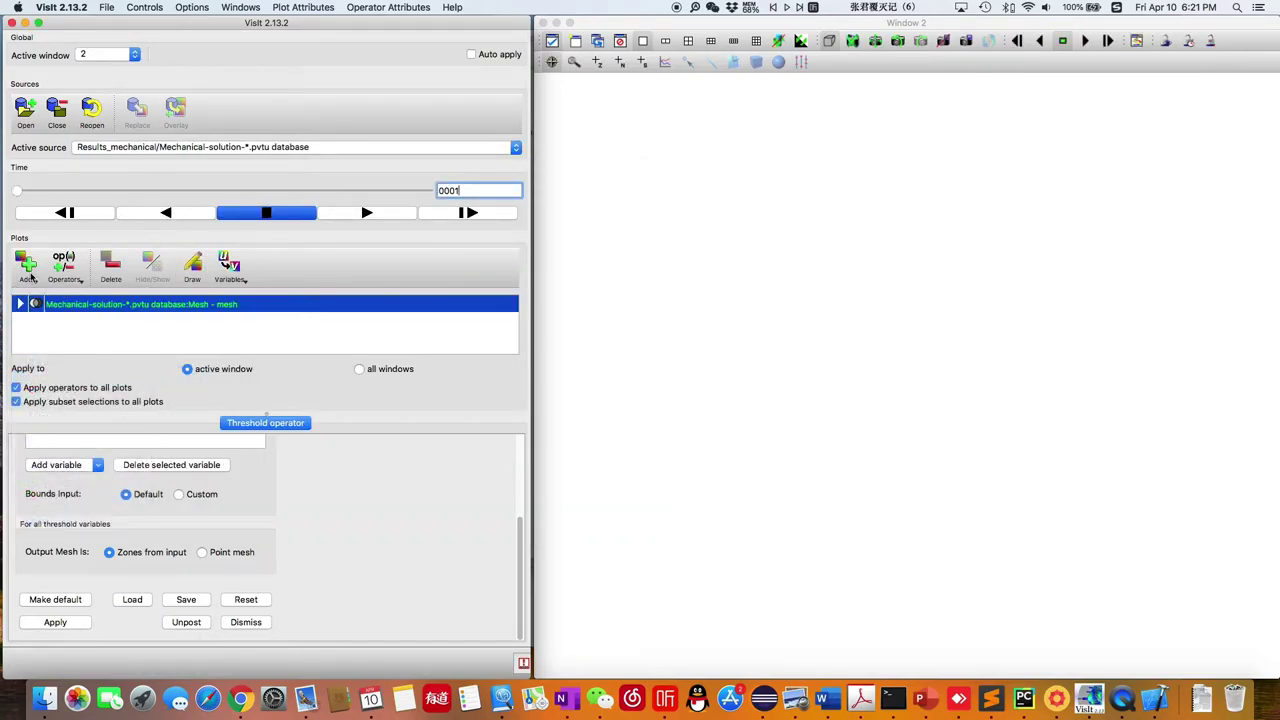
{"action": "left_click", "coordinate": [28, 270]}
{"action": "mouse_move", "coordinate": [90, 428]}
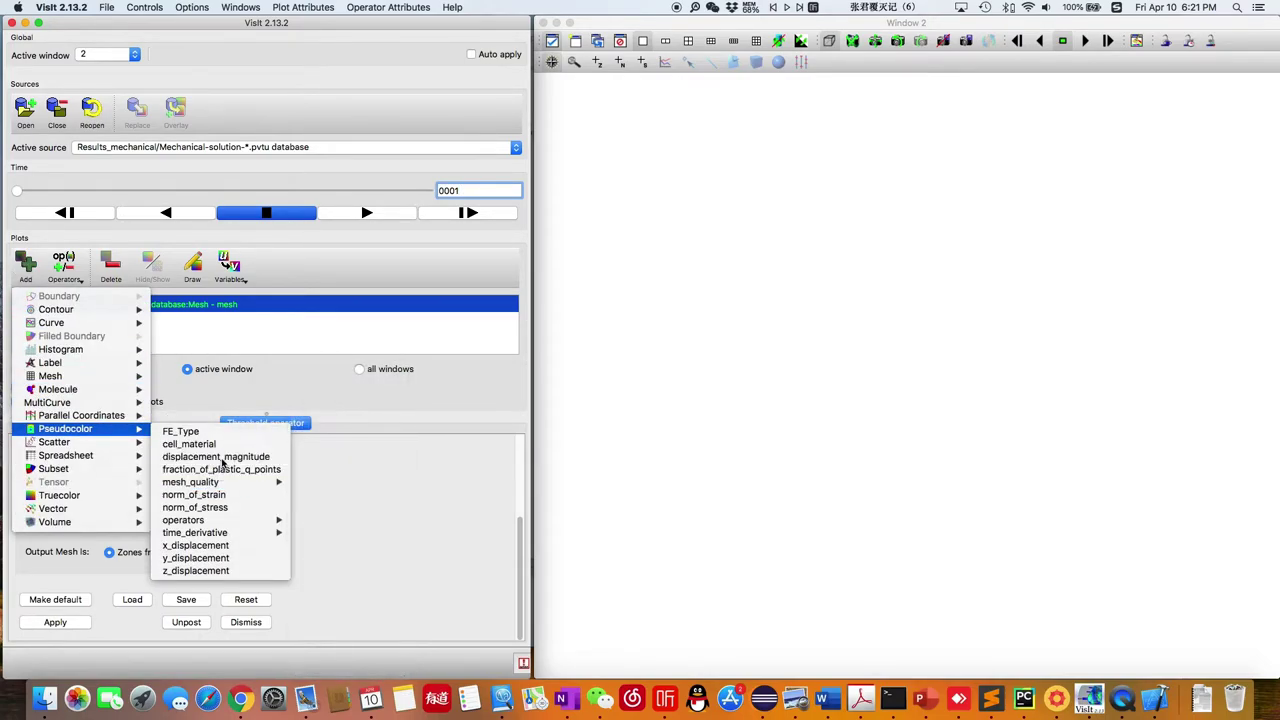
{"action": "left_click", "coordinate": [216, 457]}
{"action": "left_click", "coordinate": [194, 266]}
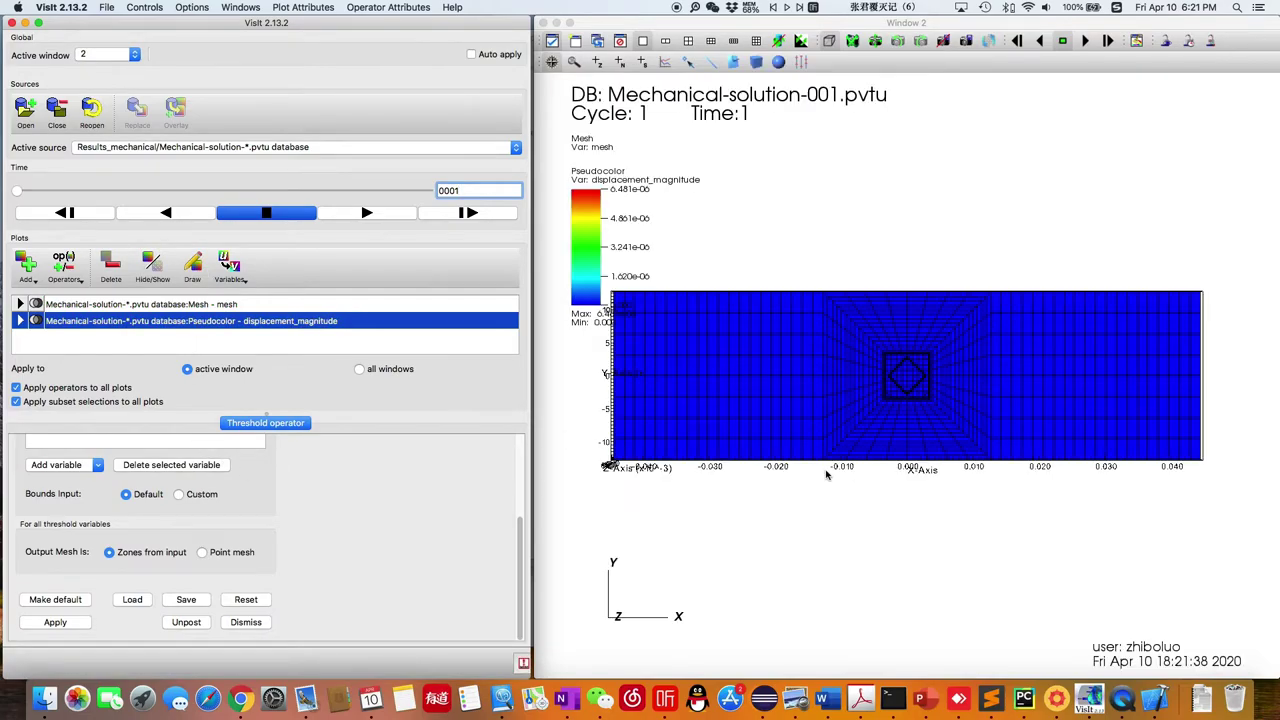
Apply a threshold on FE_Type with lower and upper bounds of 0 to both plots and redraw them
{"action": "left_click_drag", "start_coordinate": [826, 474], "coordinate": [932, 457]}
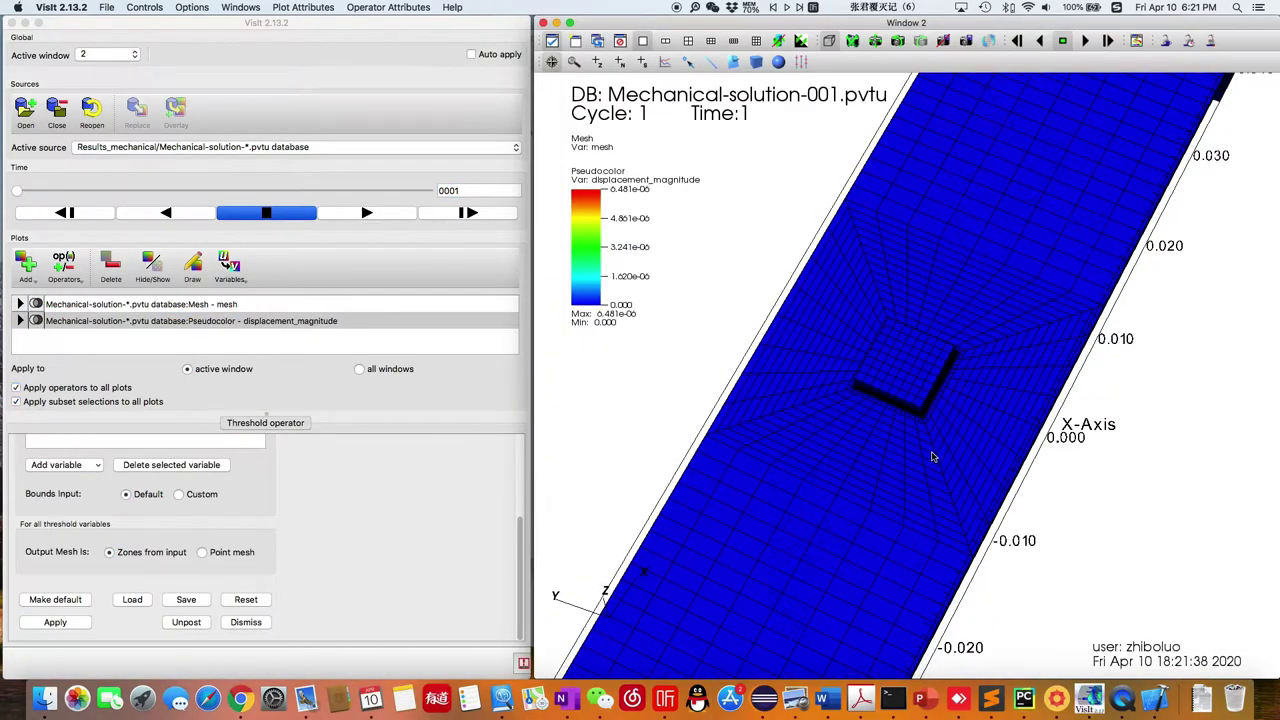
{"action": "scroll", "coordinate": [932, 457], "scroll_direction": "up", "scroll_amount": 5}
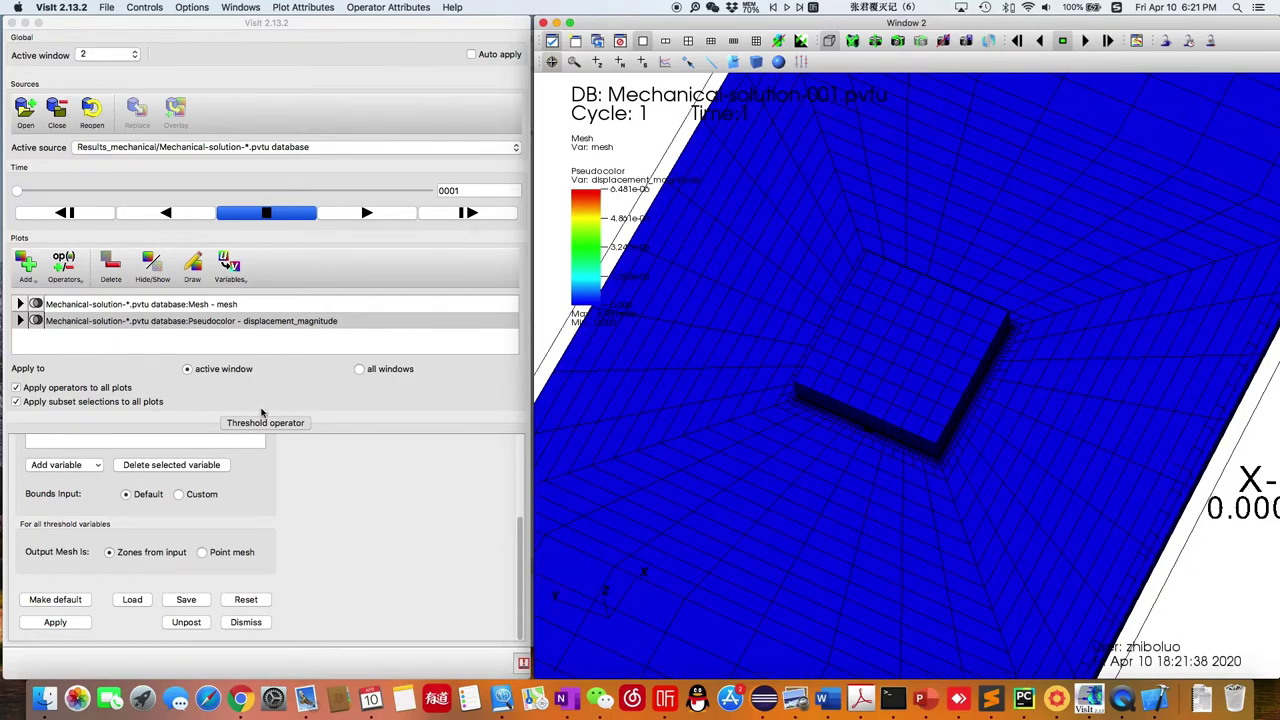
{"action": "scroll", "coordinate": [191, 539], "scroll_direction": "up", "scroll_amount": 3}
{"action": "left_click", "coordinate": [169, 599]}
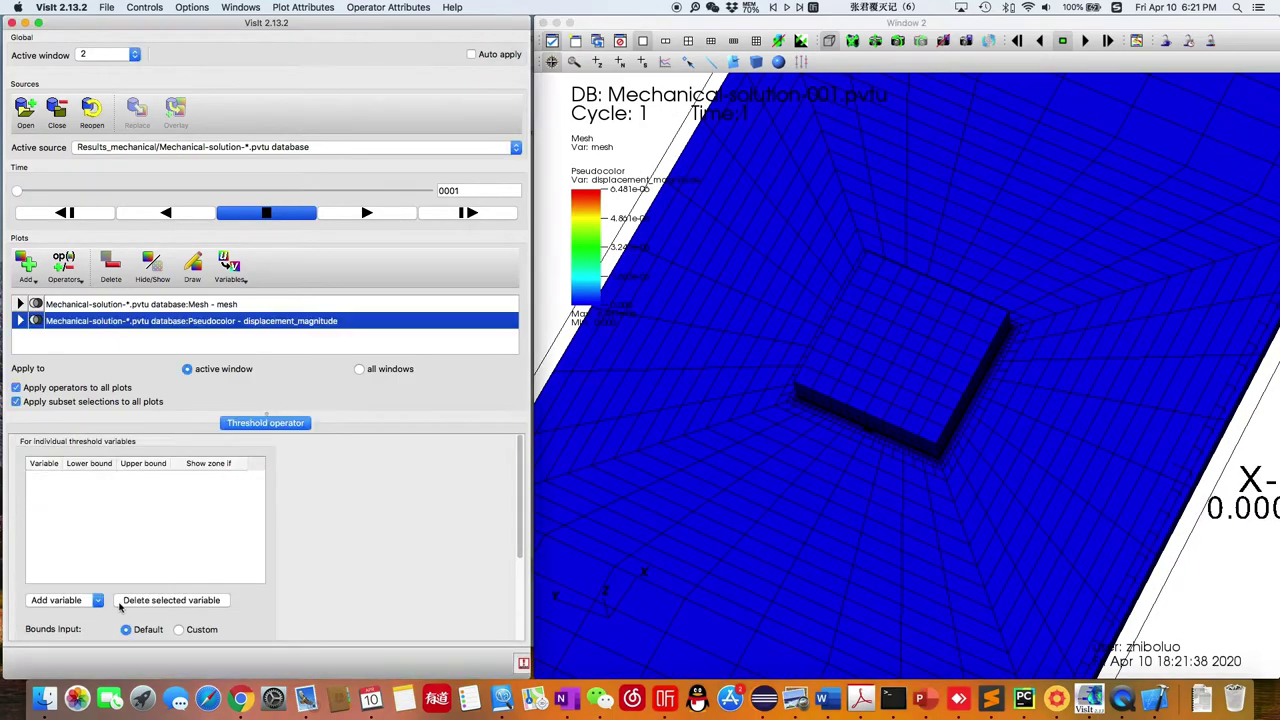
{"action": "left_click", "coordinate": [64, 600]}
{"action": "mouse_move", "coordinate": [110, 636]}
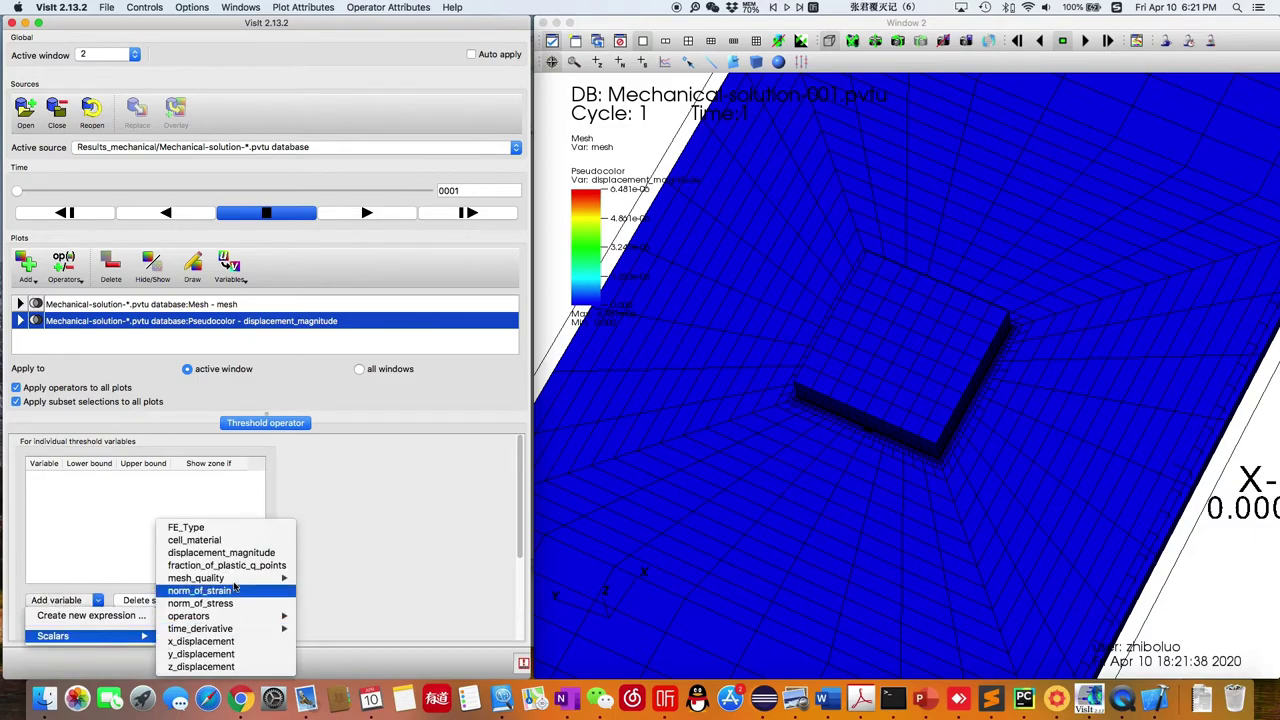
{"action": "left_click", "coordinate": [186, 527]}
{"action": "left_click", "coordinate": [86, 481]}
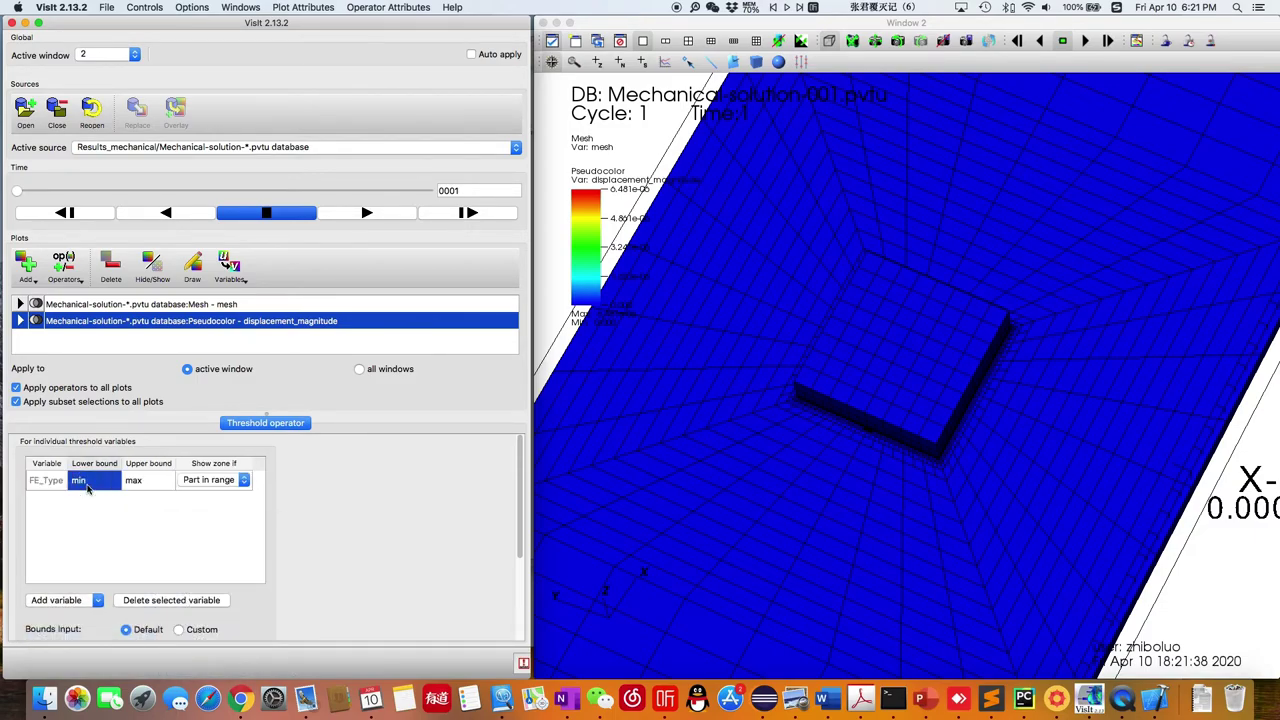
{"action": "scroll", "coordinate": [116, 540], "scroll_direction": "down", "scroll_amount": 5}
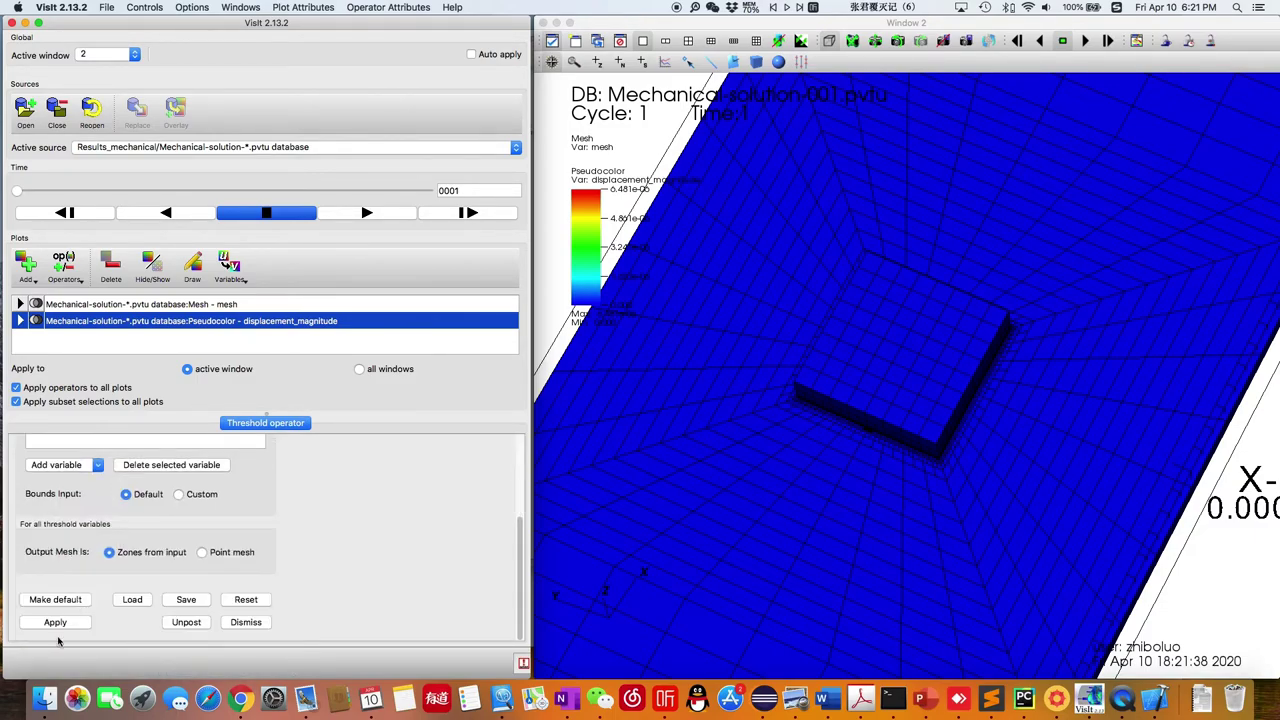
{"action": "left_click", "coordinate": [56, 623]}
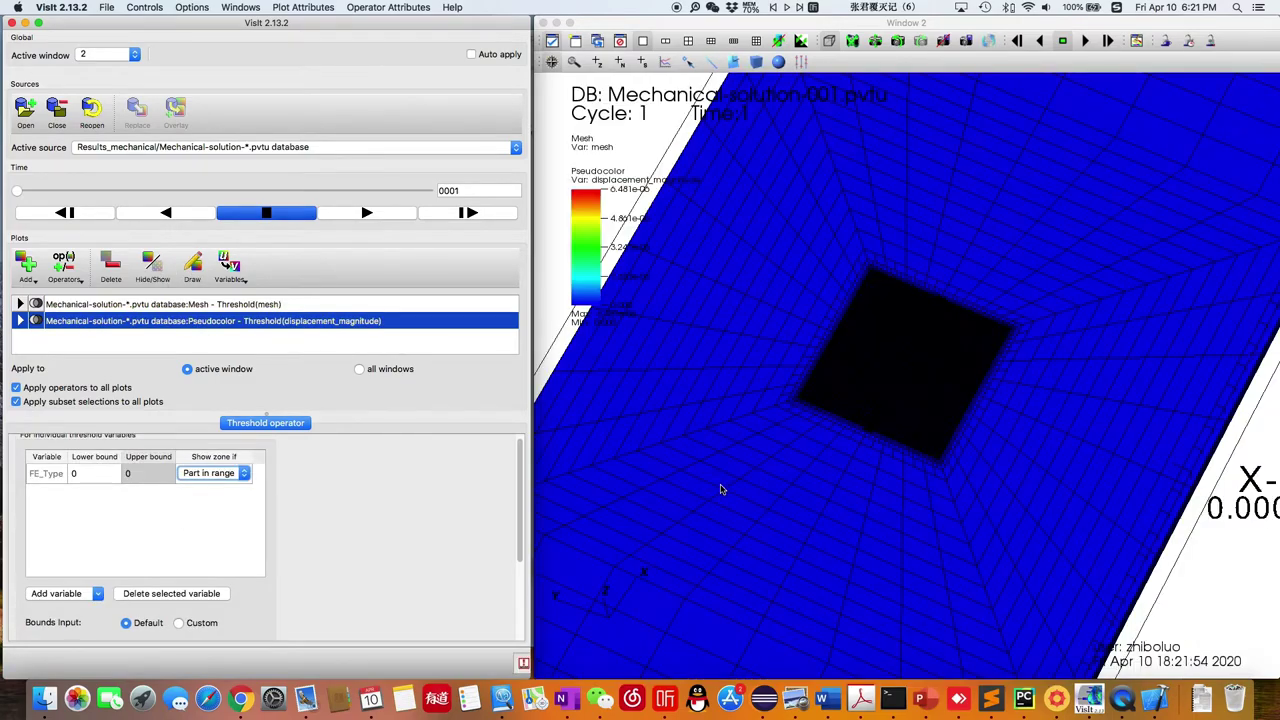
Move the mechanical results to time state 14 to view the displacement at the start of the scan track
{"action": "left_click", "coordinate": [840, 459]}
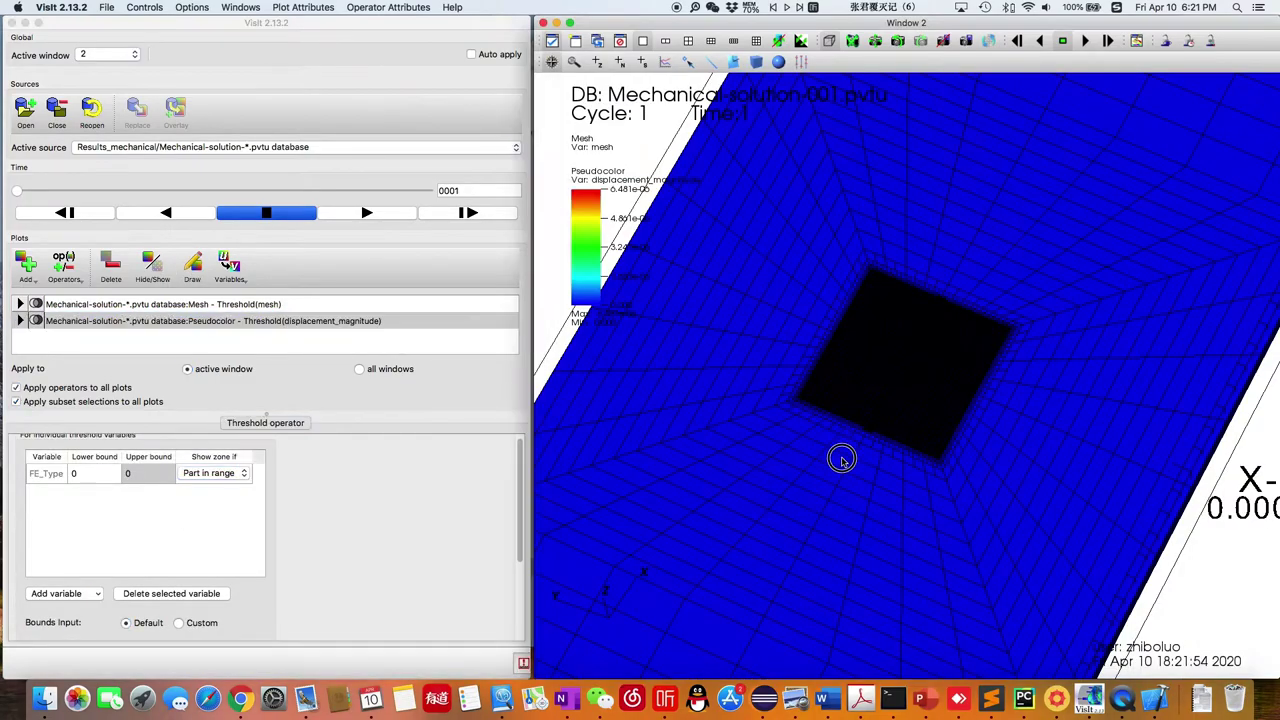
{"action": "scroll", "coordinate": [869, 449], "scroll_direction": "up", "scroll_amount": 3}
{"action": "scroll", "coordinate": [868, 450], "scroll_direction": "up", "scroll_amount": 5}
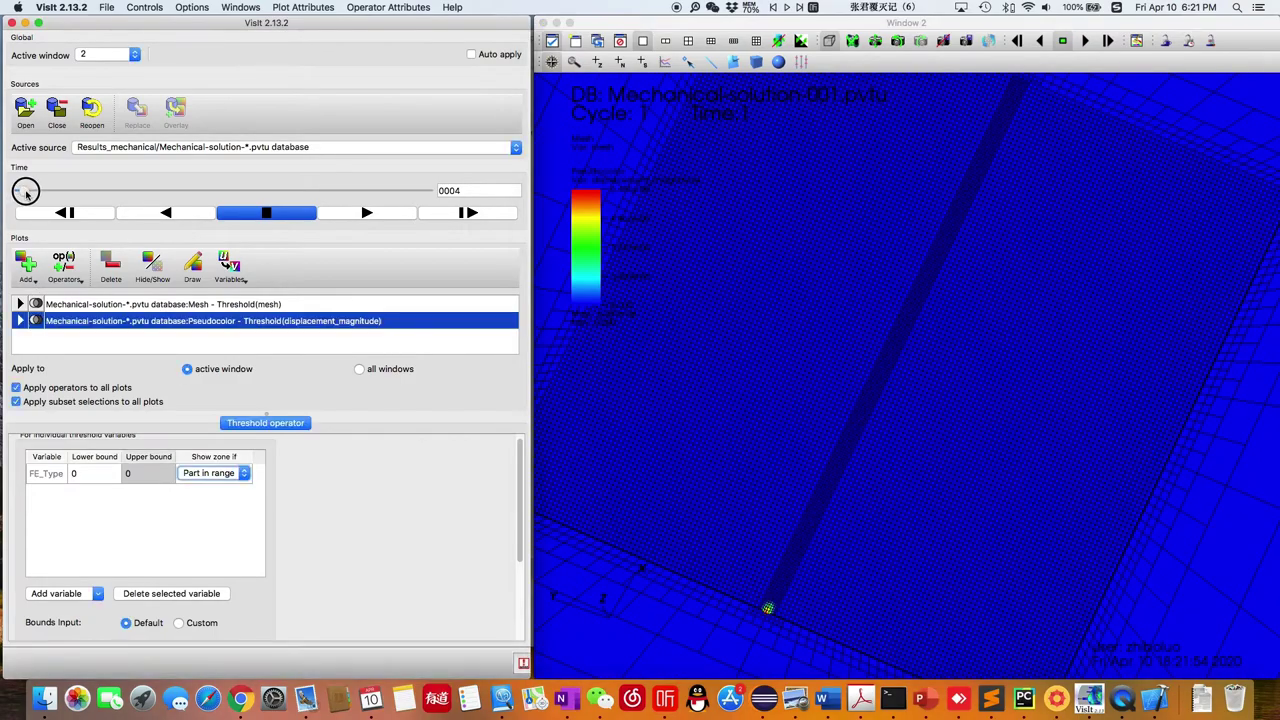
{"action": "left_click_drag", "start_coordinate": [20, 194], "coordinate": [51, 194]}
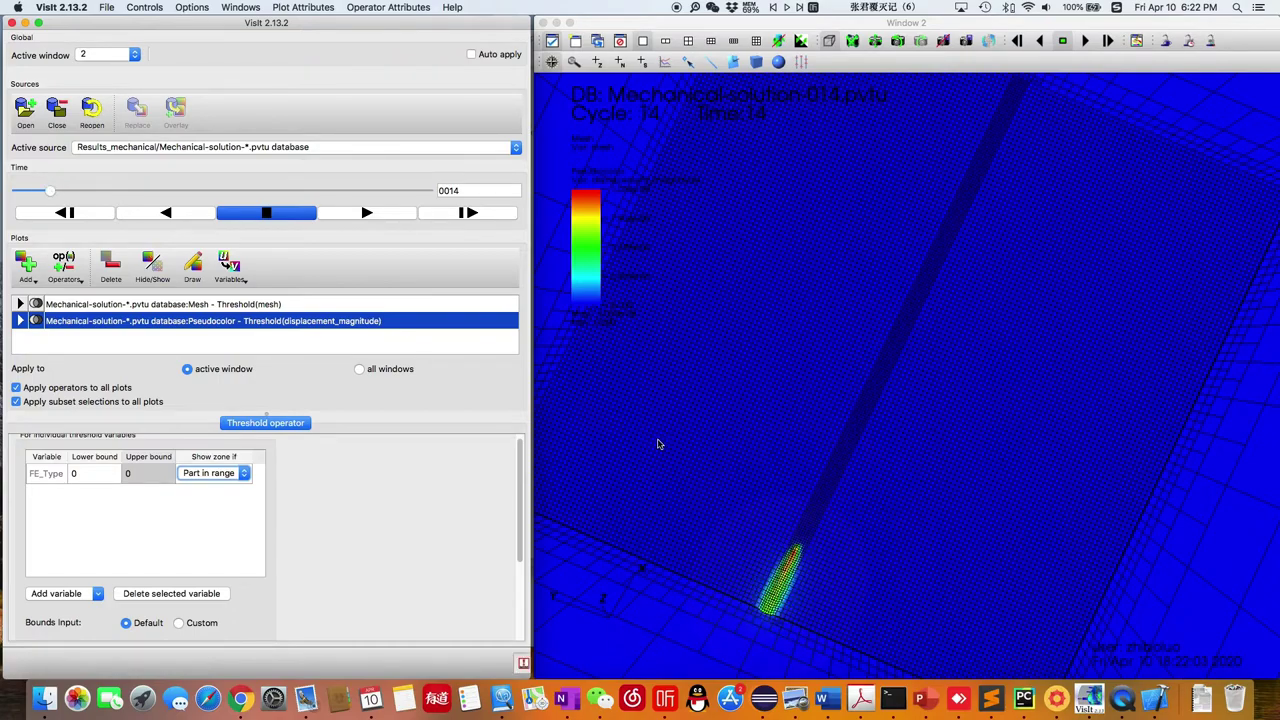
Change the displacement_magnitude plot's color table to calewhite, apply it, and close the plot attributes
{"action": "double_click", "coordinate": [272, 321]}
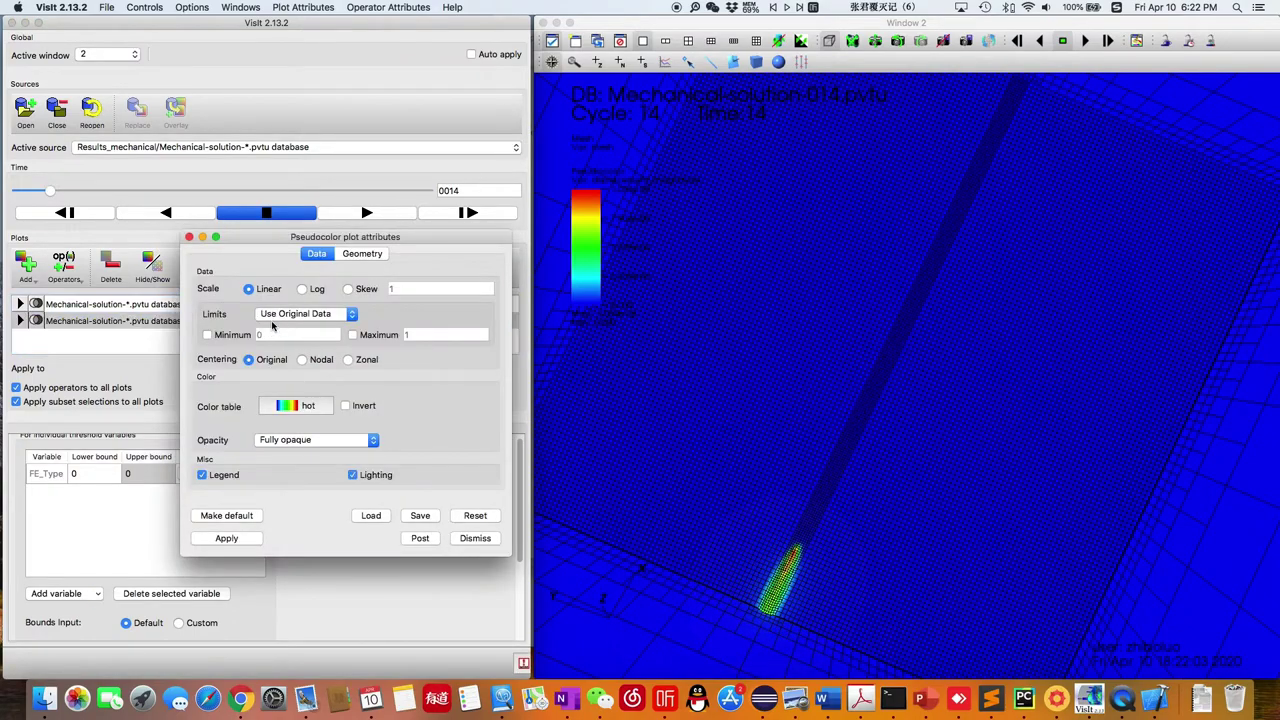
{"action": "left_click", "coordinate": [293, 402]}
{"action": "left_click", "coordinate": [353, 540]}
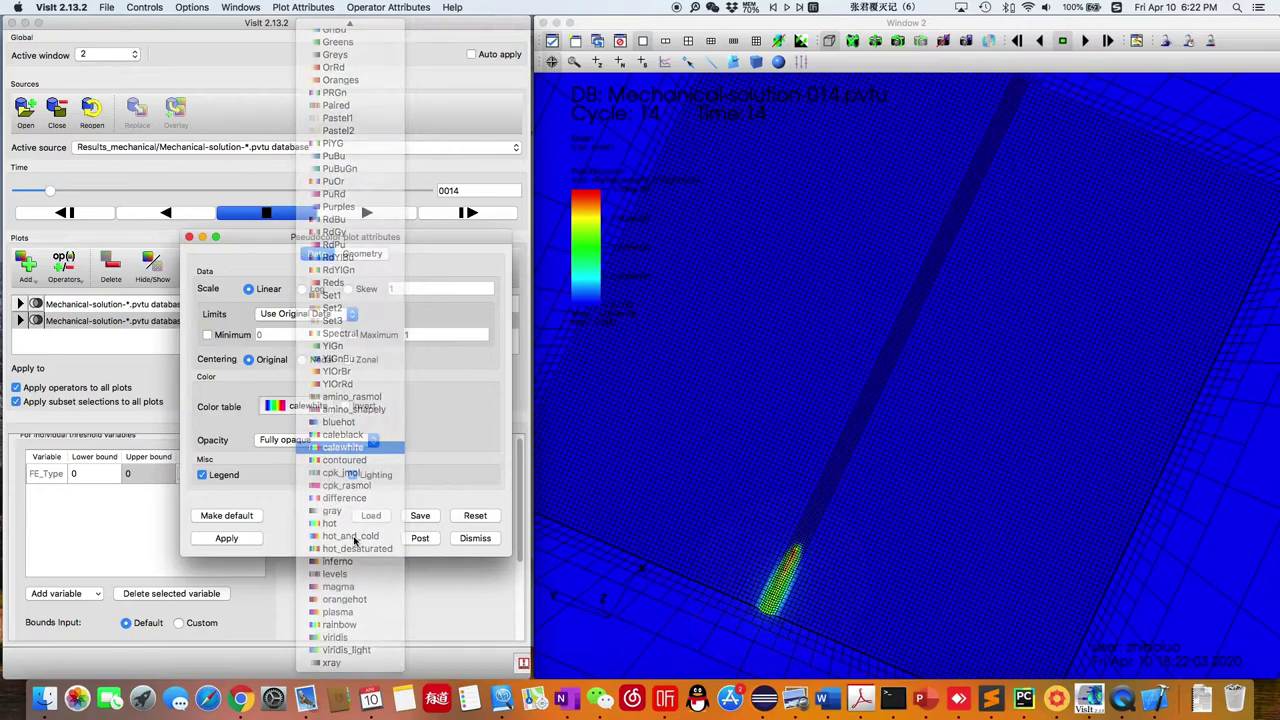
{"action": "left_click", "coordinate": [236, 539]}
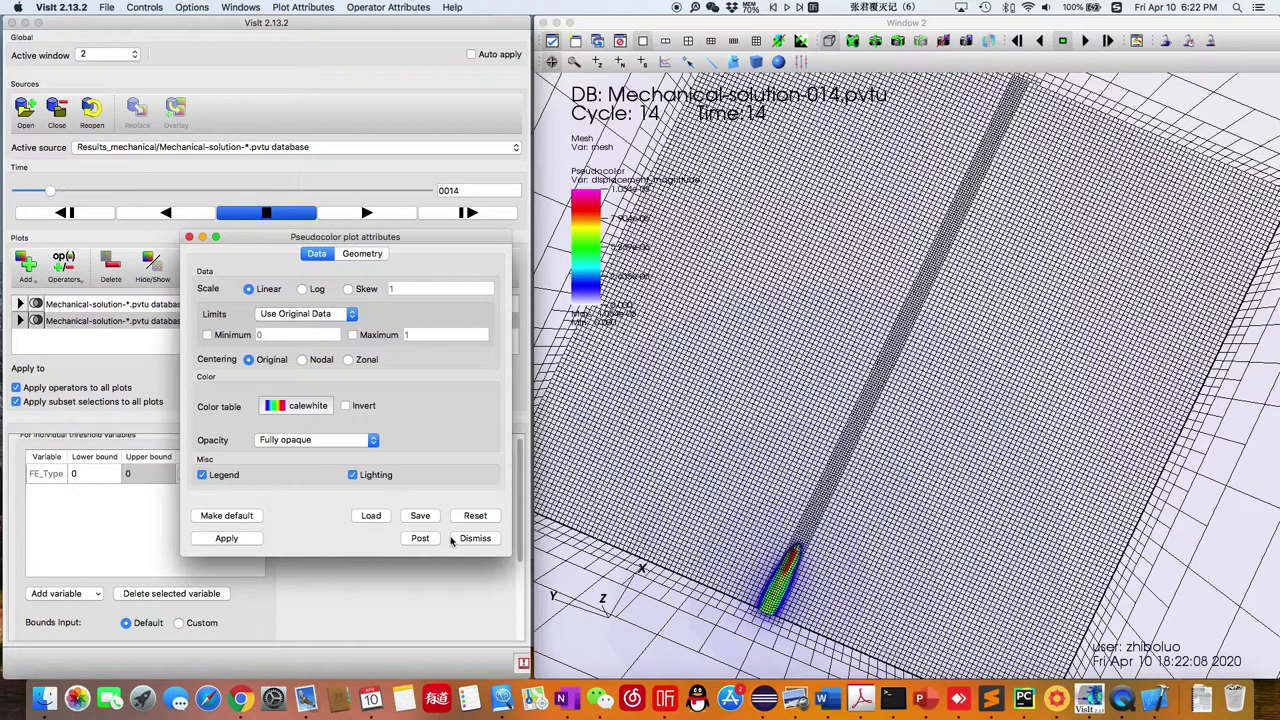
{"action": "left_click", "coordinate": [462, 539]}
Move the simulation time to state 84 to view the displacement farther along the scan track
{"action": "left_click_drag", "start_coordinate": [731, 409], "coordinate": [726, 455]}
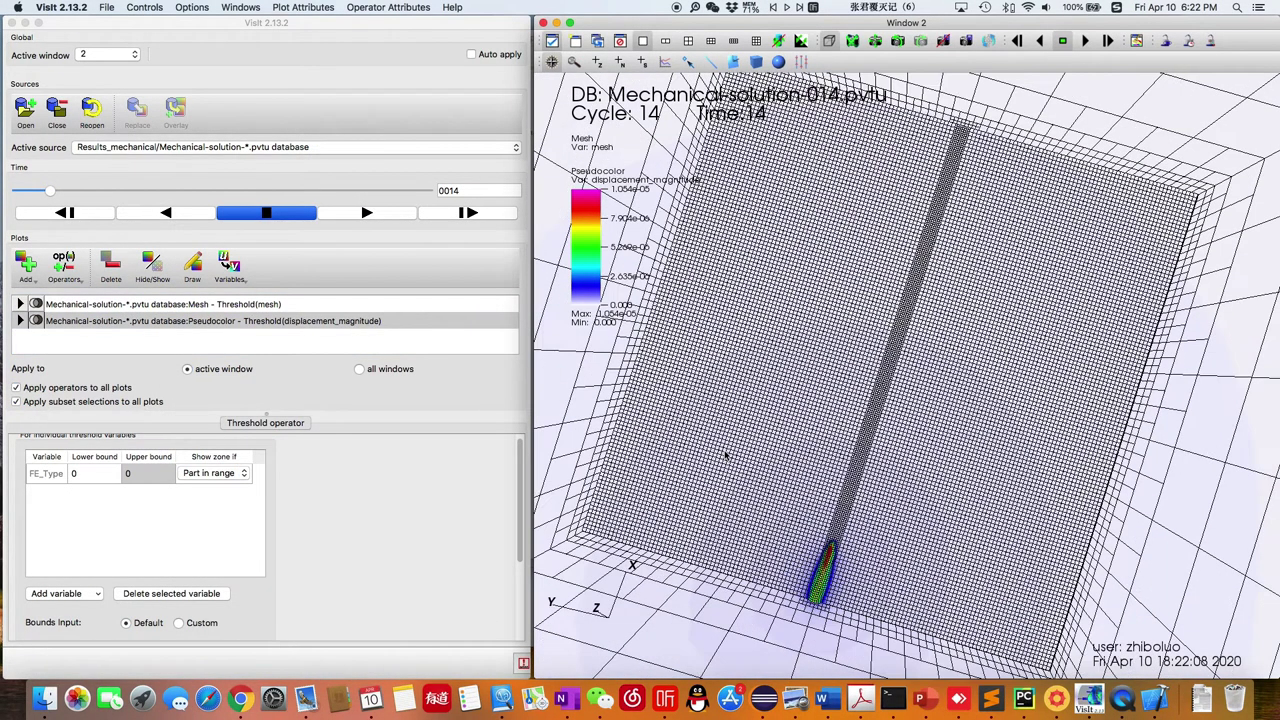
{"action": "left_click_drag", "start_coordinate": [57, 193], "coordinate": [232, 190]}
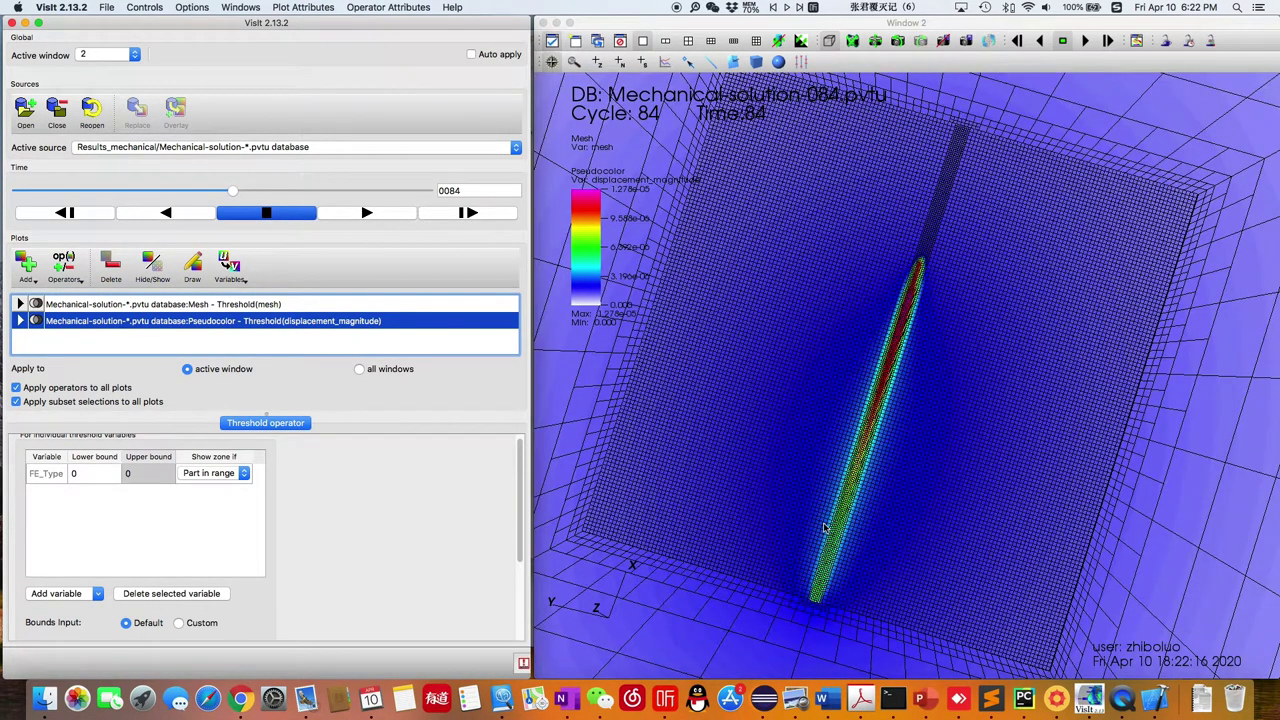
{"action": "left_click_drag", "start_coordinate": [816, 488], "coordinate": [707, 400]}
{"action": "scroll", "coordinate": [815, 469], "scroll_direction": "up", "scroll_amount": 3}
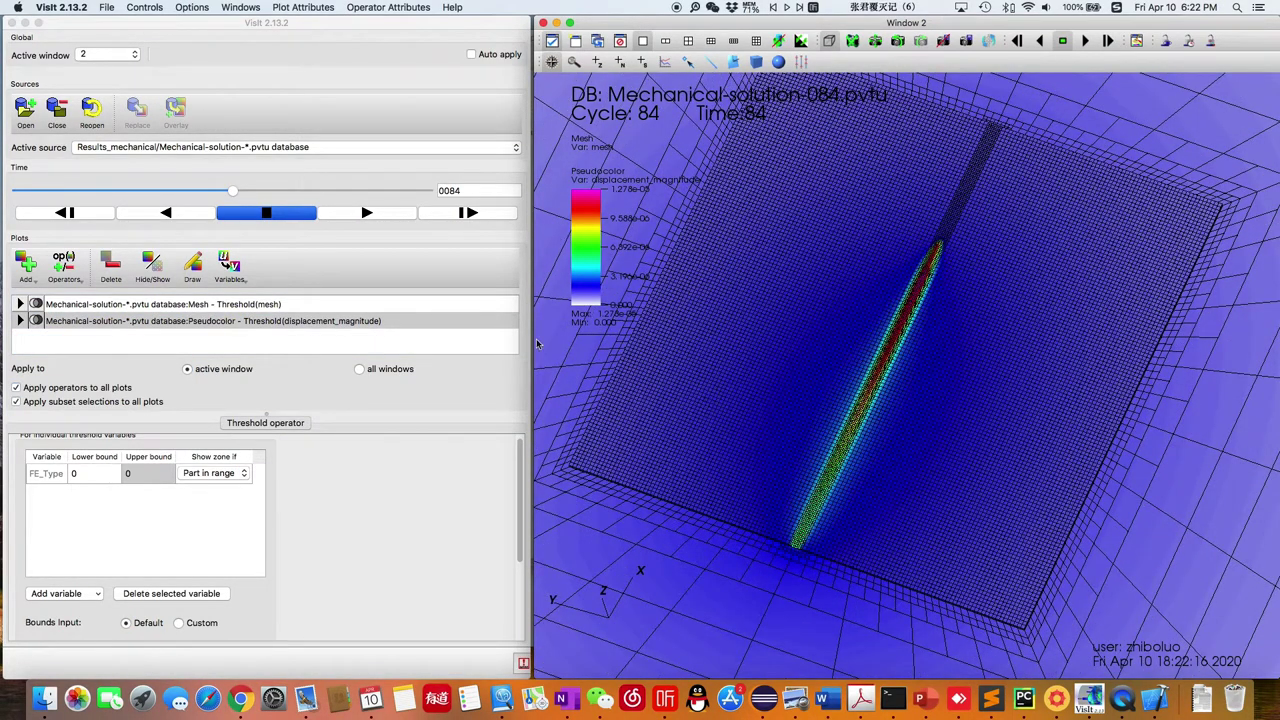
Add a Pseudocolor plot of norm_of_stress from the mechanical results and draw it
{"action": "left_click", "coordinate": [195, 341]}
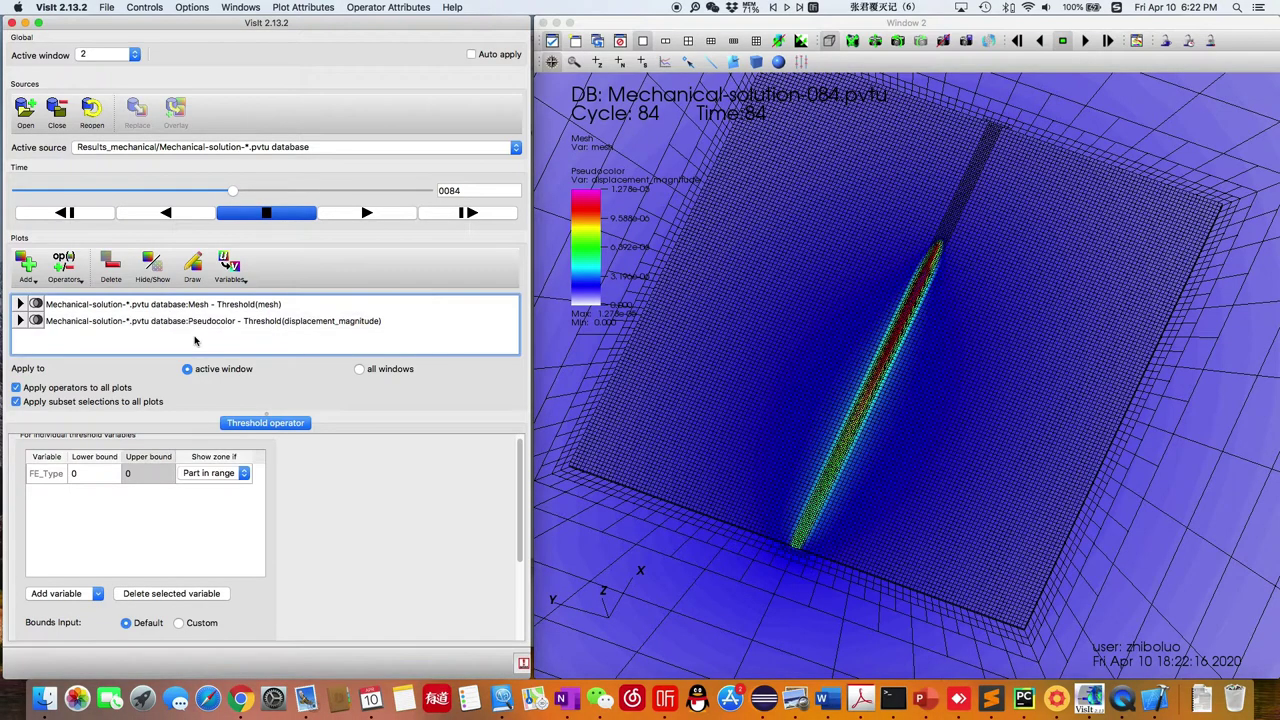
{"action": "left_click", "coordinate": [198, 325]}
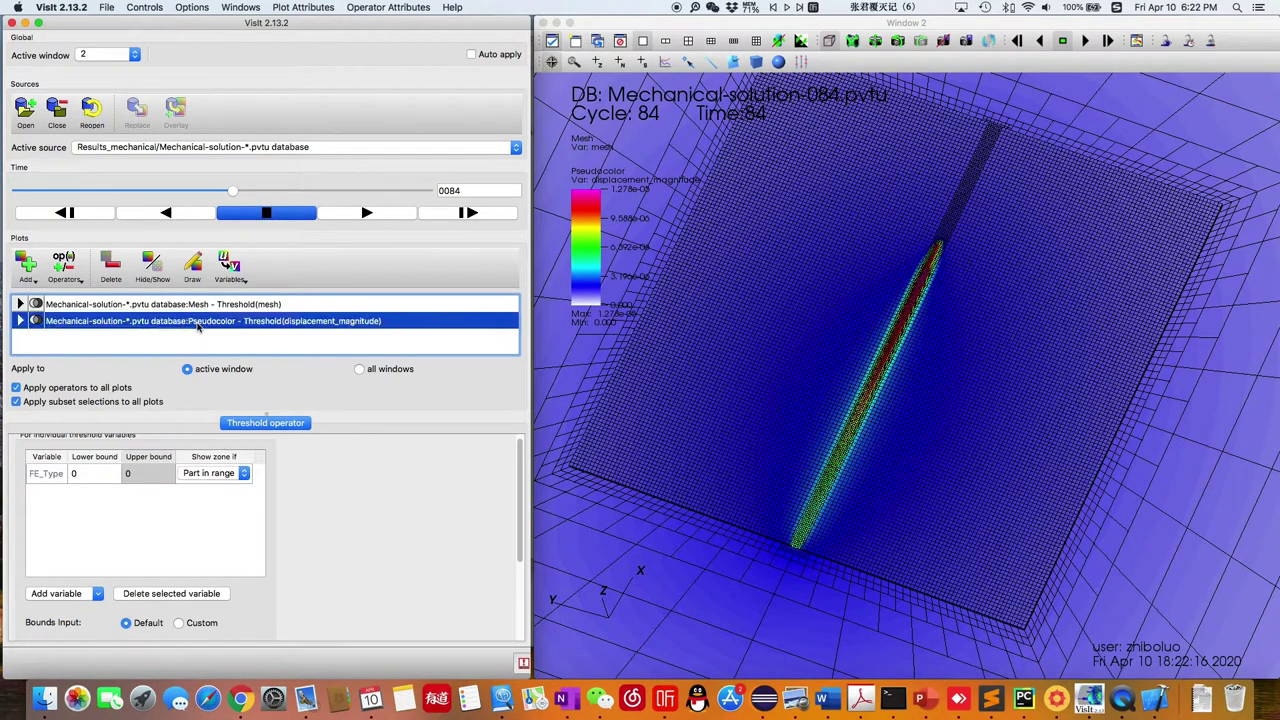
{"action": "left_click", "coordinate": [25, 265]}
{"action": "mouse_move", "coordinate": [103, 429]}
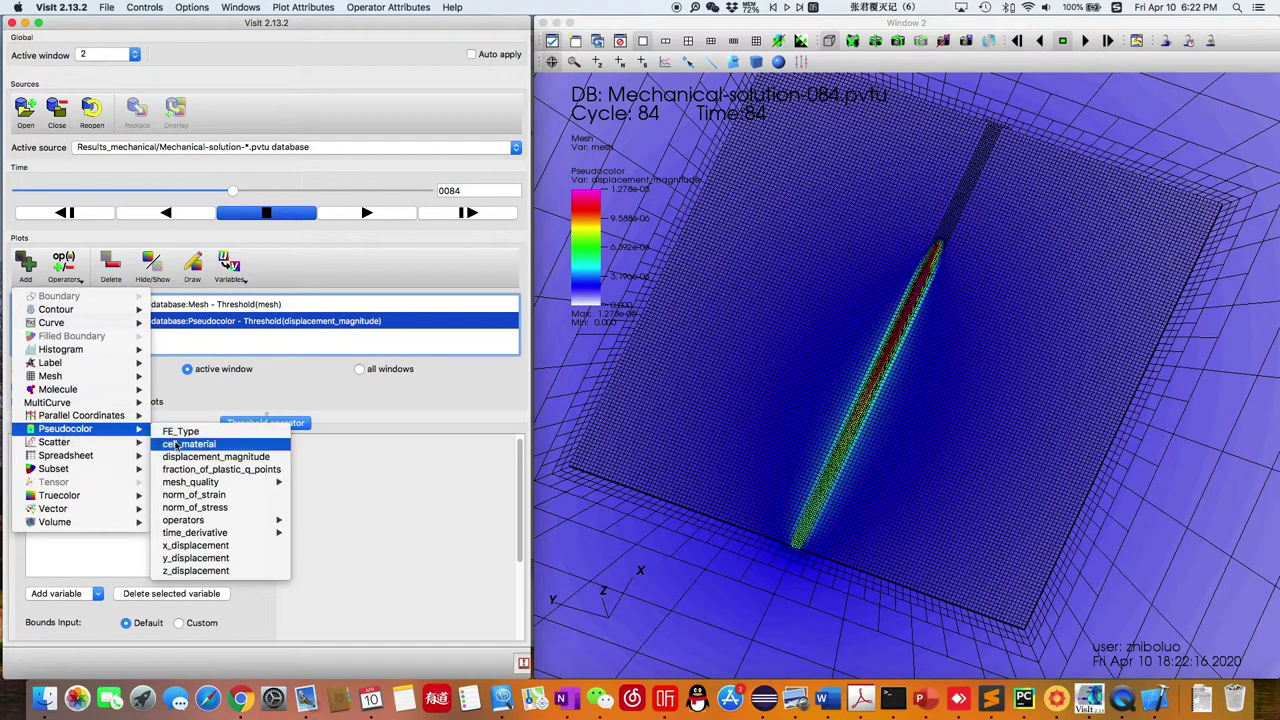
{"action": "left_click", "coordinate": [201, 508]}
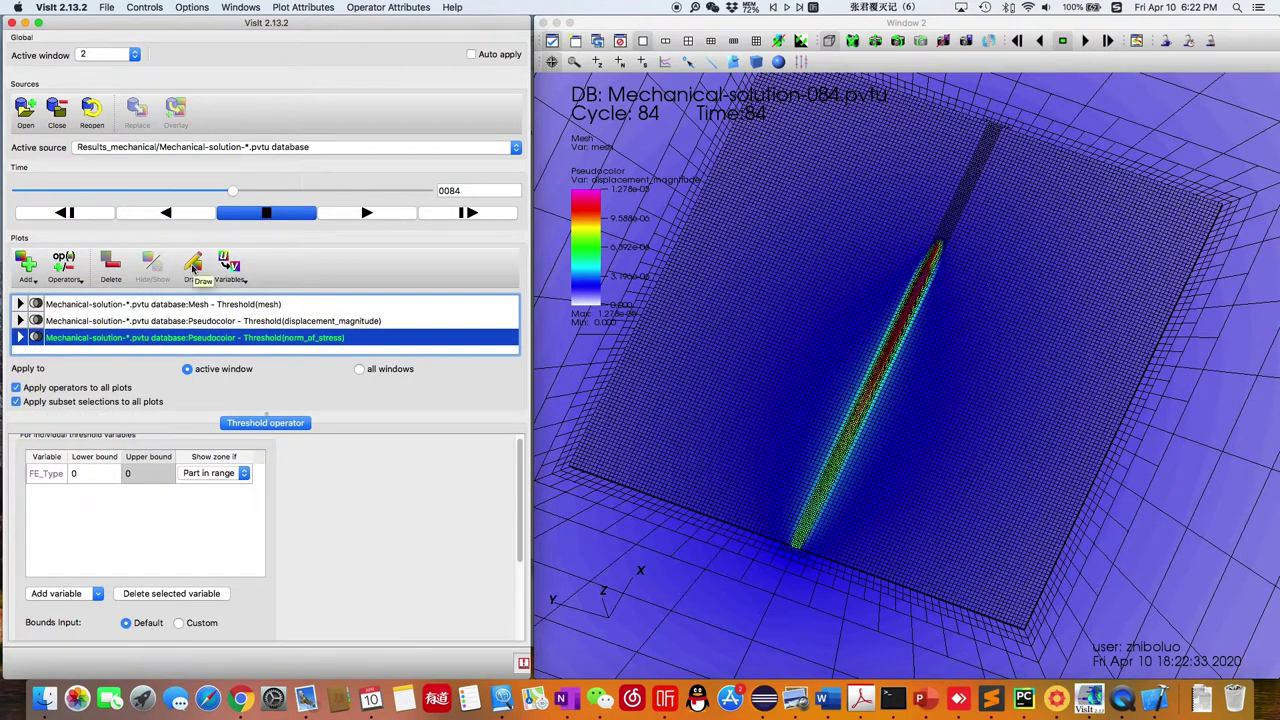
{"action": "left_click", "coordinate": [194, 266]}
Hide the displacement_magnitude plot and view the norm_of_stress distribution around the scan track
{"action": "left_click", "coordinate": [244, 324]}
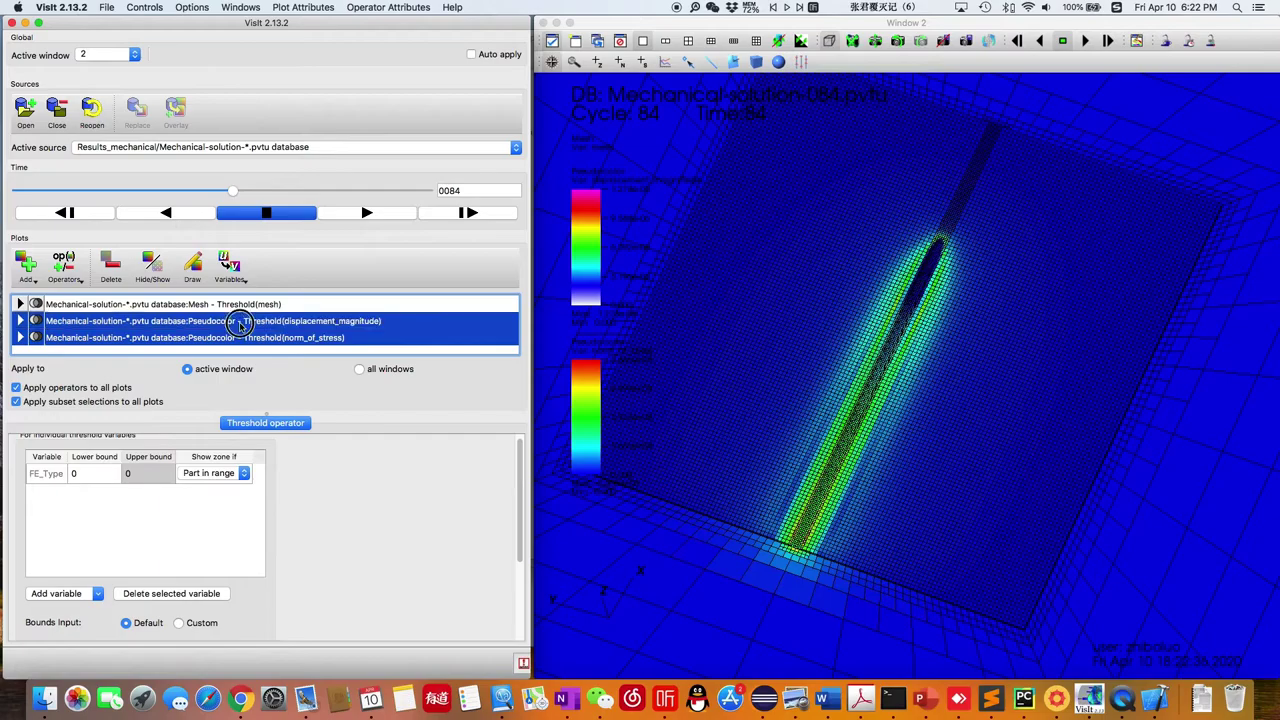
{"action": "left_click", "coordinate": [147, 270]}
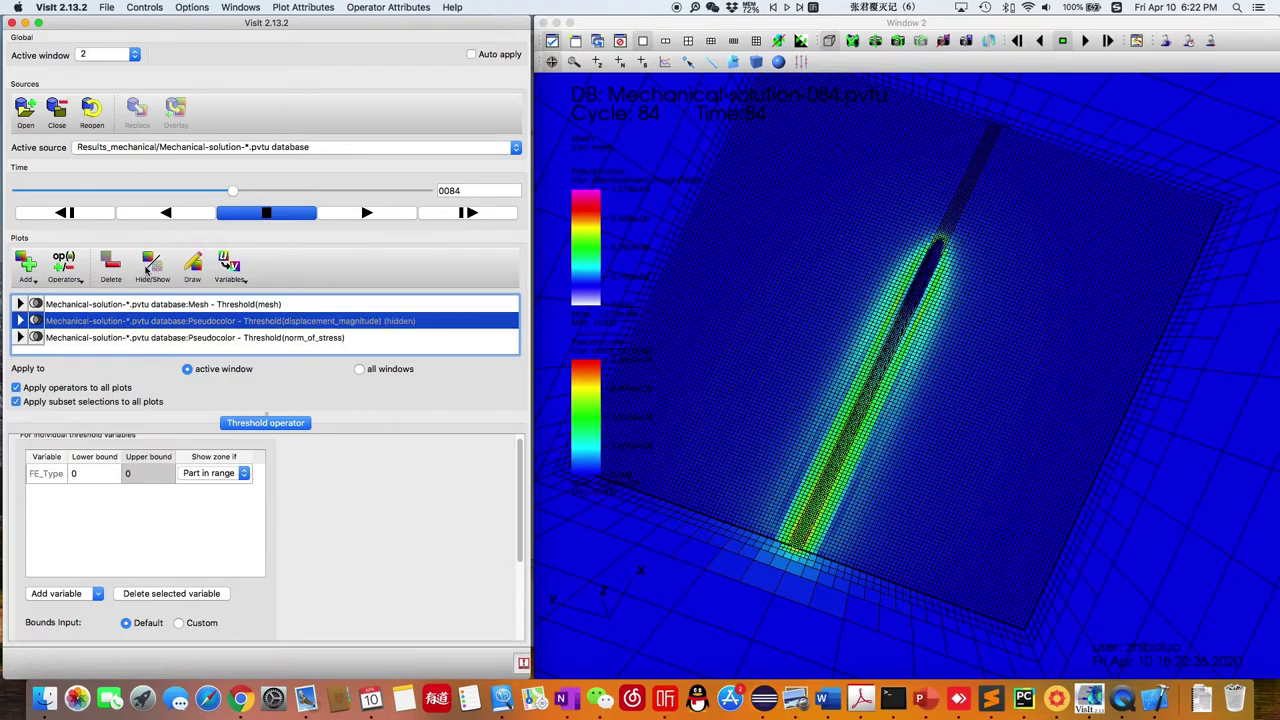
{"action": "left_click", "coordinate": [201, 338]}
{"action": "left_click", "coordinate": [787, 470]}
{"action": "left_click_drag", "start_coordinate": [750, 470], "coordinate": [934, 441]}
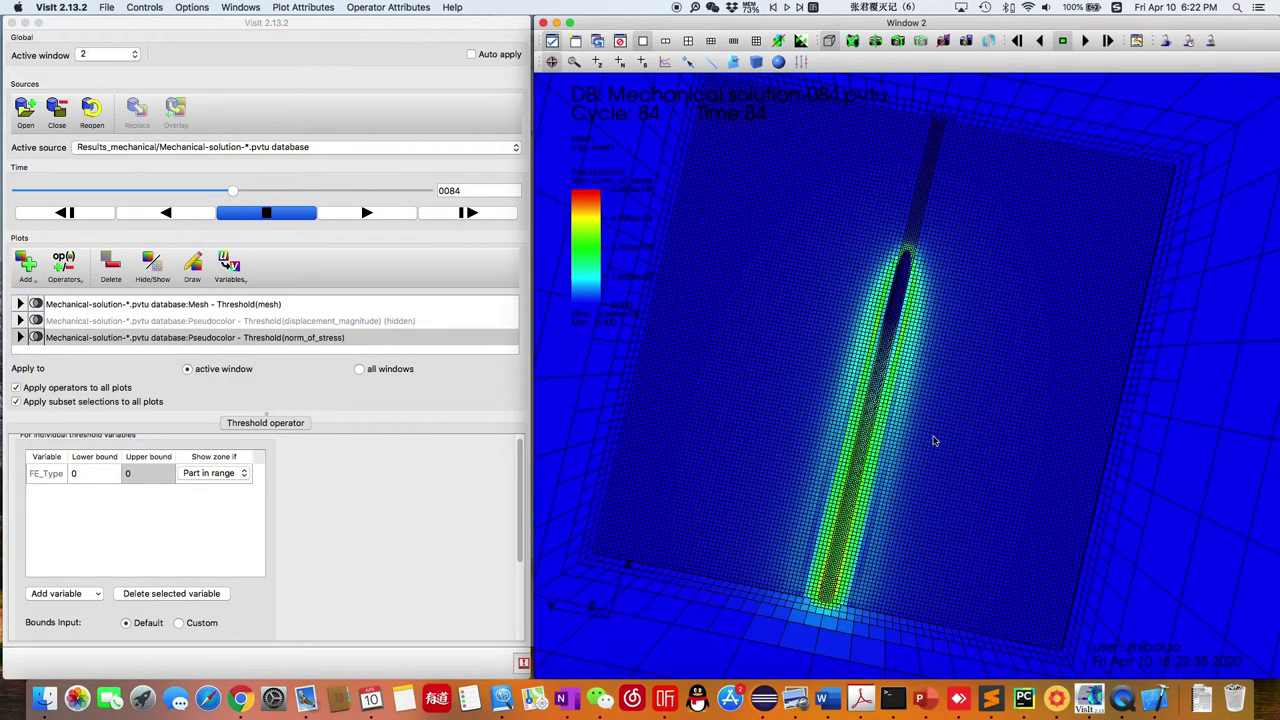
{"action": "scroll", "coordinate": [935, 441], "scroll_direction": "up", "scroll_amount": 2}
{"action": "scroll", "coordinate": [935, 441], "scroll_direction": "down", "scroll_amount": 2}
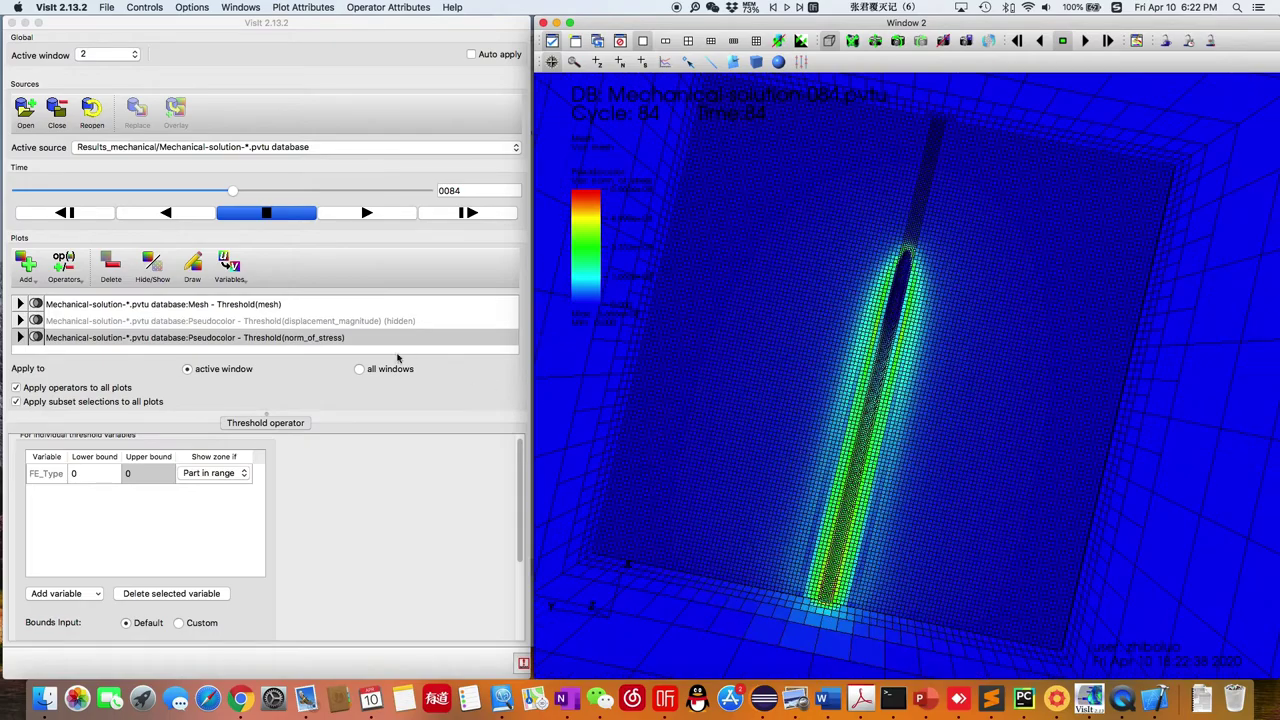
Change the norm_of_stress plot's color table to hot_desaturated, apply it, and close the plot attributes
{"action": "double_click", "coordinate": [283, 340]}
{"action": "left_click", "coordinate": [300, 405]}
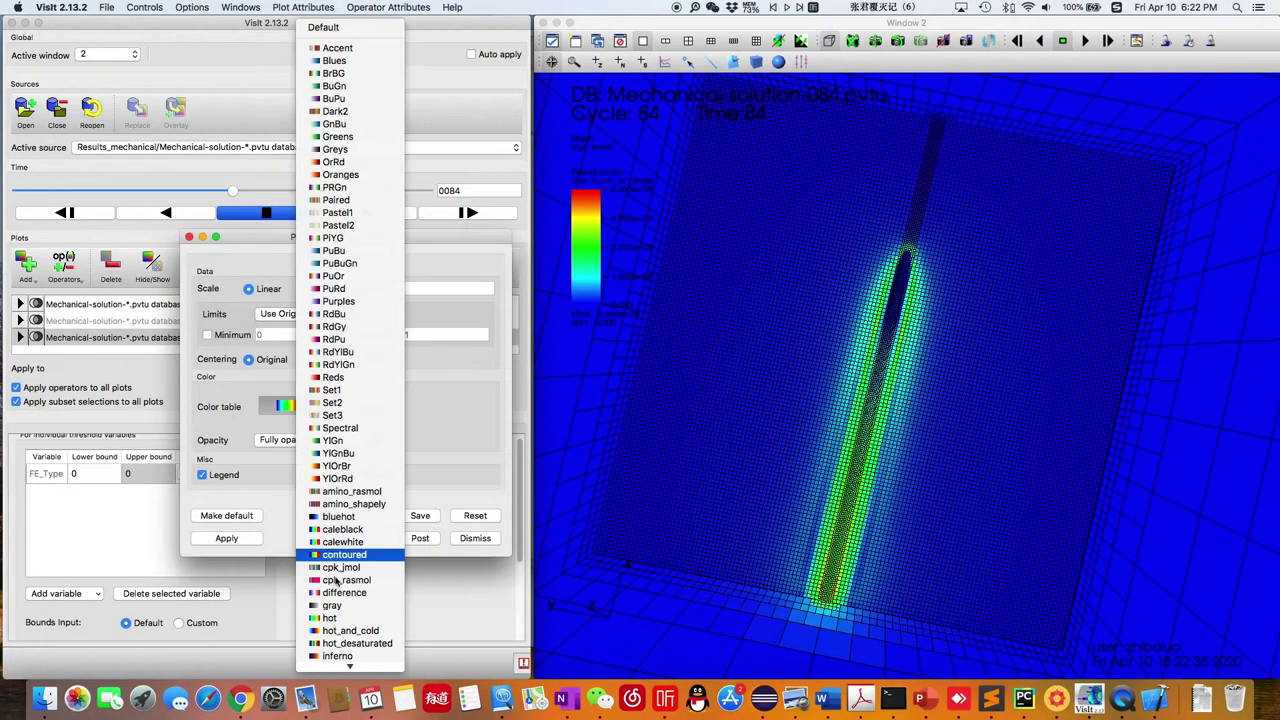
{"action": "scroll", "coordinate": [337, 583], "scroll_direction": "down", "scroll_amount": 2}
{"action": "left_click", "coordinate": [345, 592]}
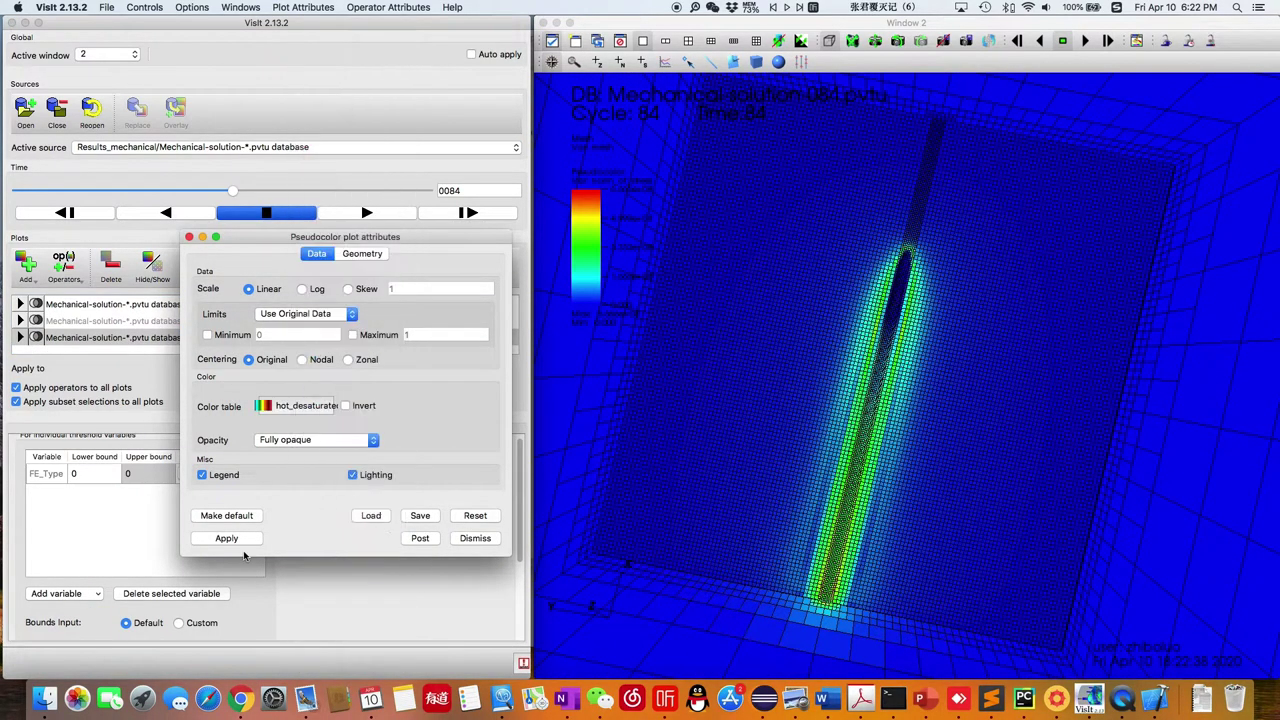
{"action": "left_click", "coordinate": [240, 541]}
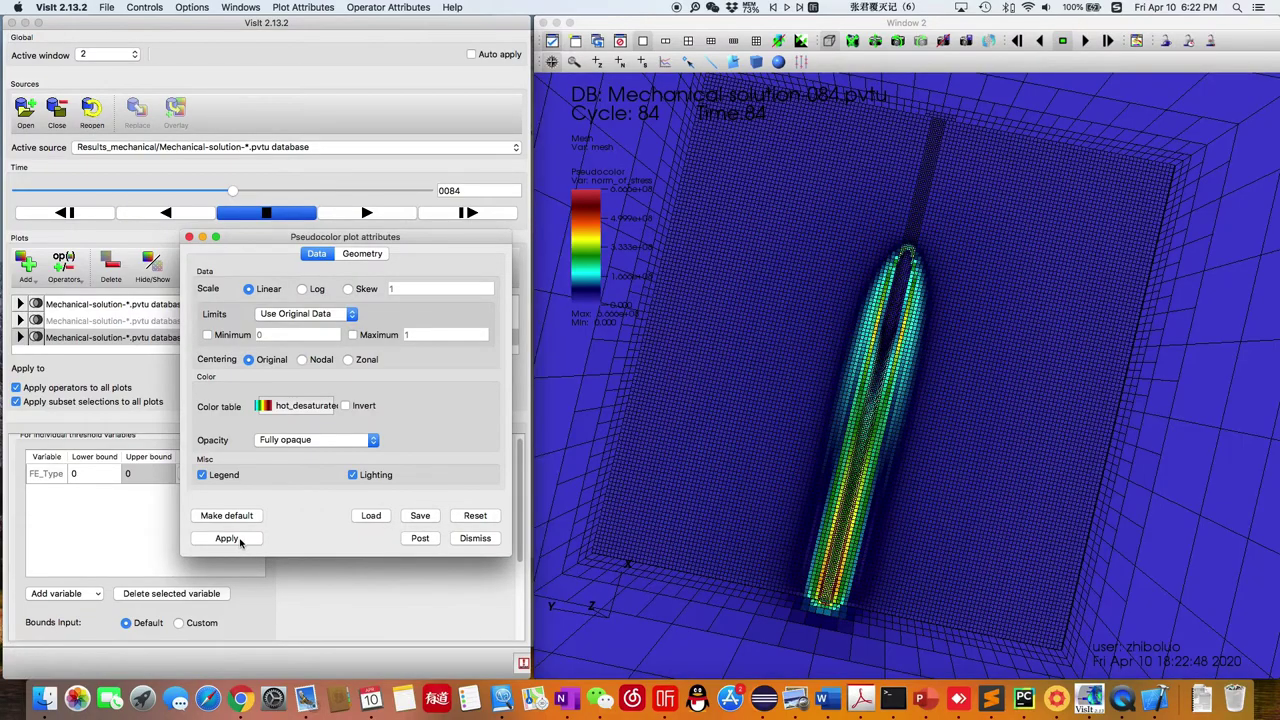
{"action": "left_click", "coordinate": [475, 538]}
Compare the norm_of_stress distribution along the scan track at time states 91 and 34
{"action": "left_click_drag", "start_coordinate": [837, 363], "coordinate": [785, 407]}
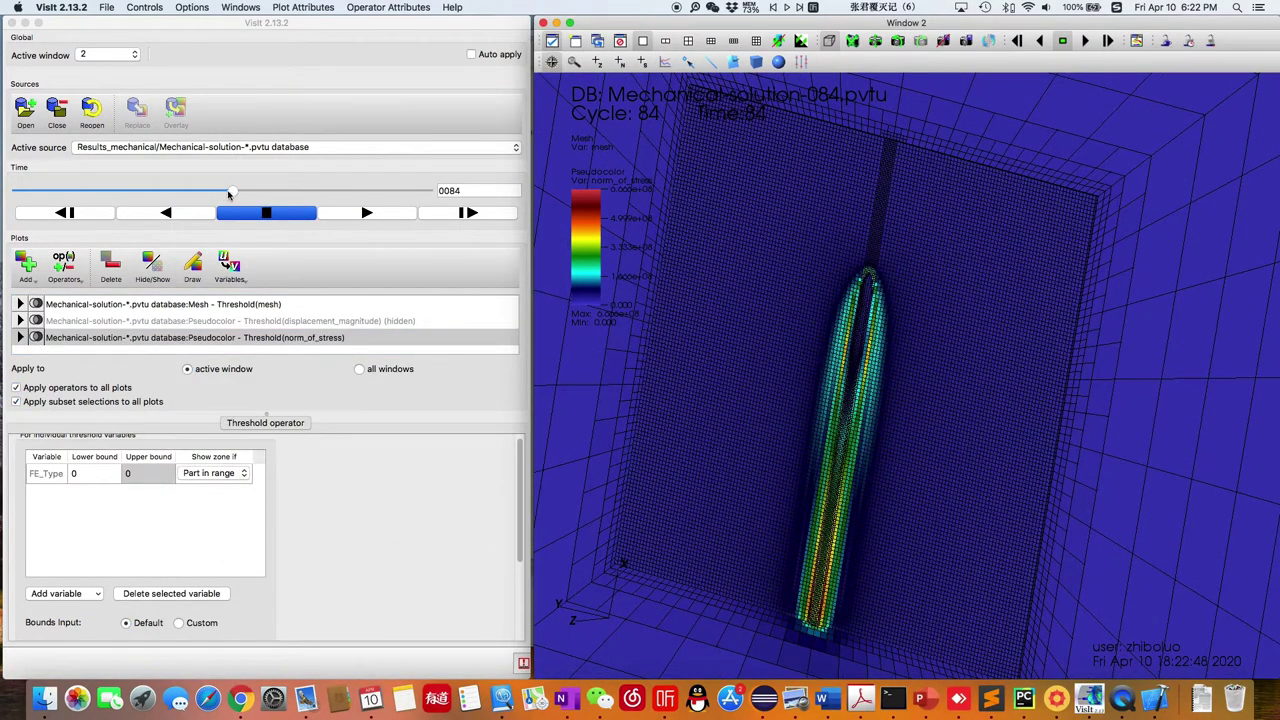
{"action": "left_click_drag", "start_coordinate": [229, 192], "coordinate": [250, 190]}
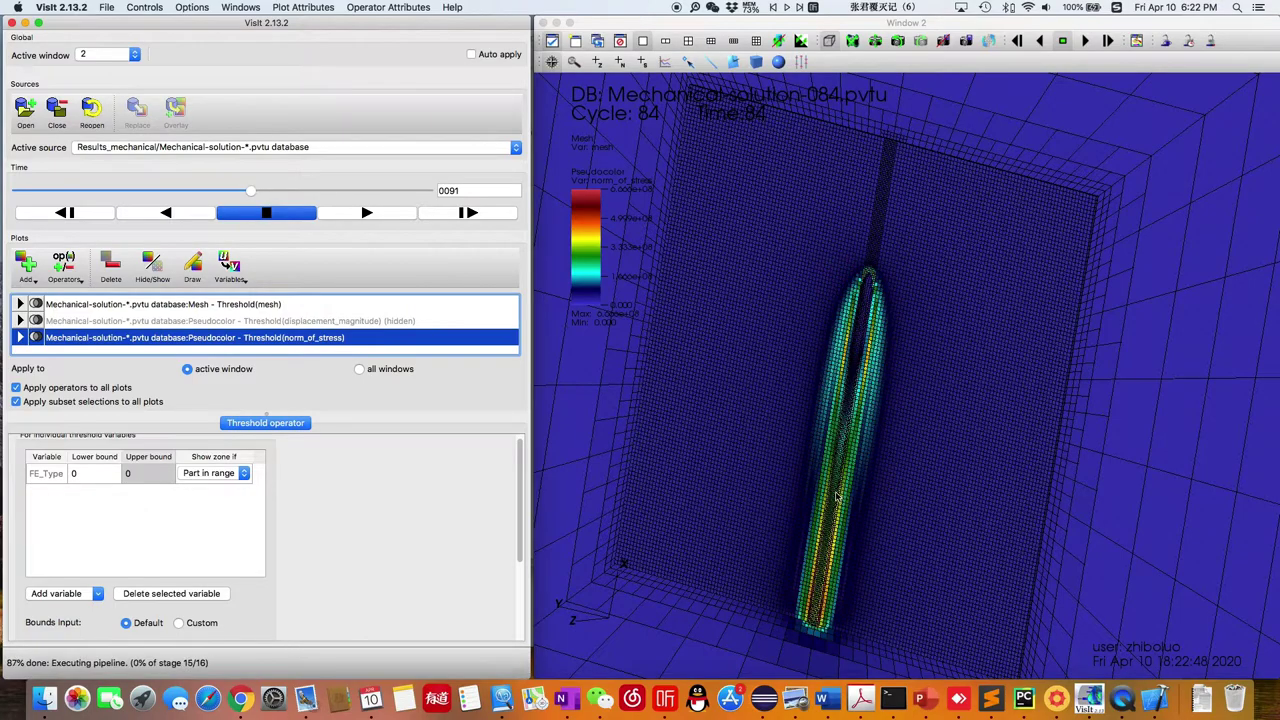
{"action": "left_click_drag", "start_coordinate": [880, 477], "coordinate": [918, 453]}
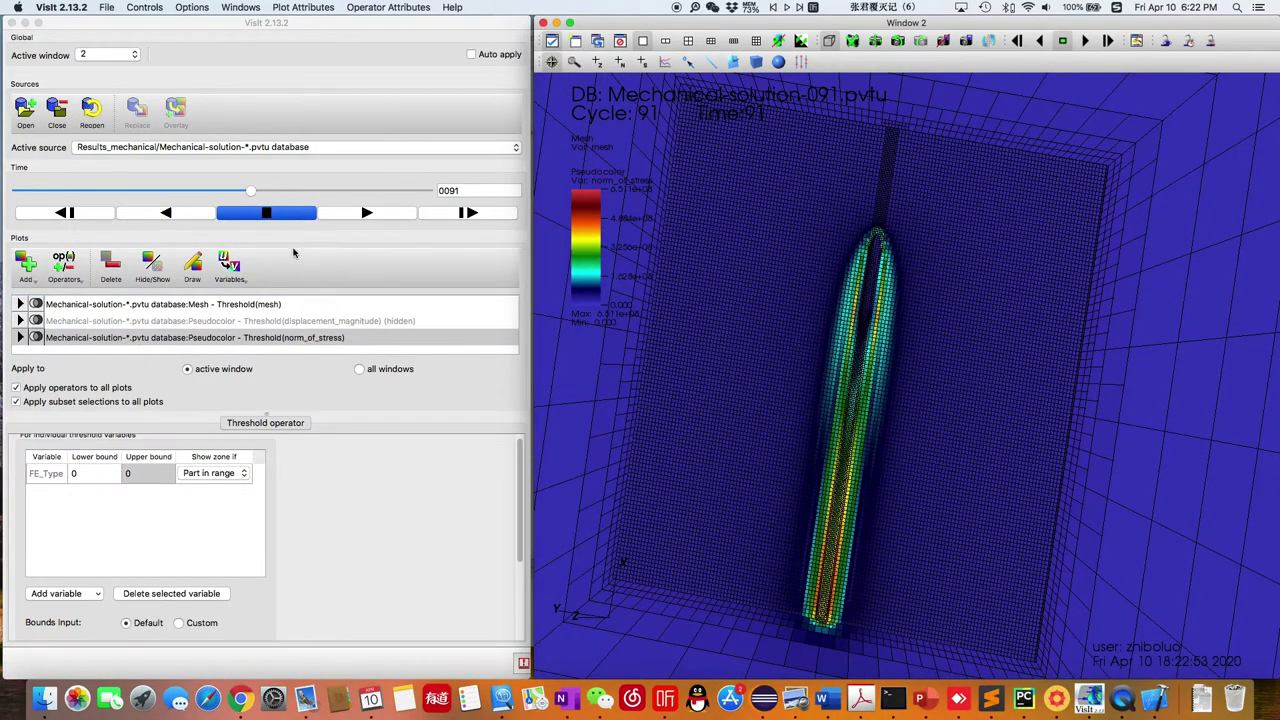
{"action": "left_click_drag", "start_coordinate": [252, 192], "coordinate": [102, 193]}
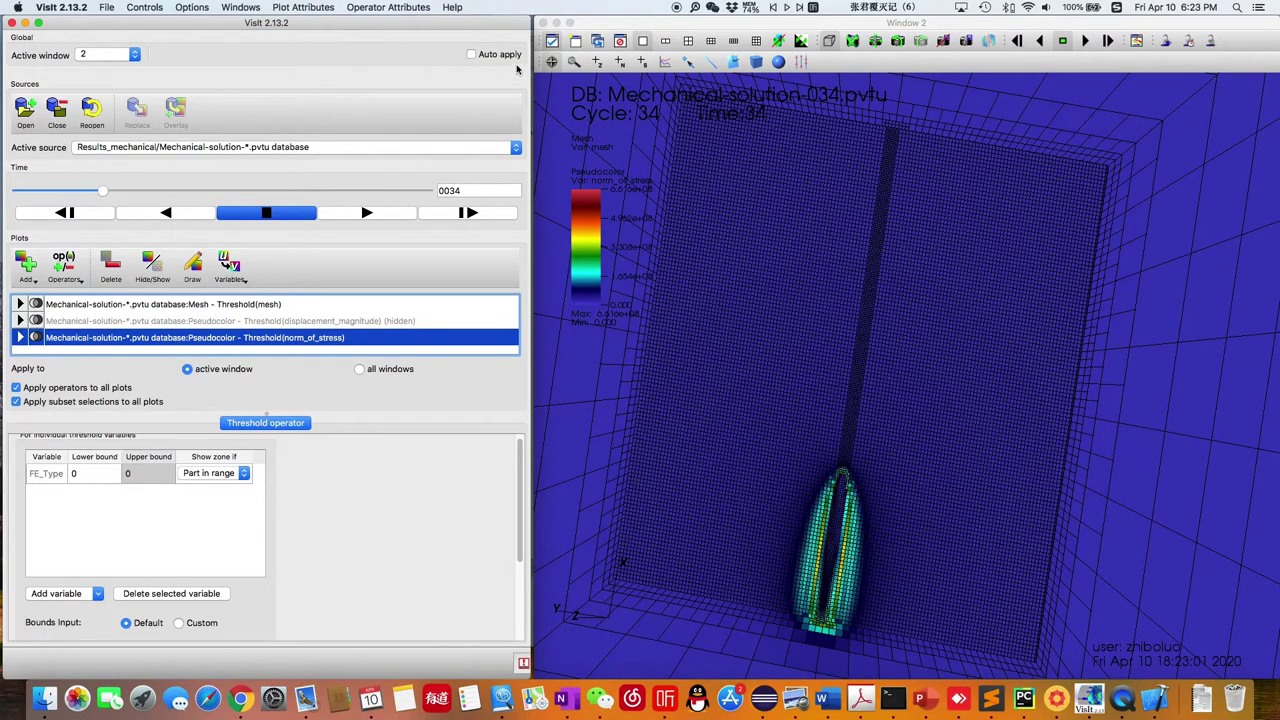
Create a new visualization window and resize it to cover the existing plot window
{"action": "left_click", "coordinate": [576, 41]}
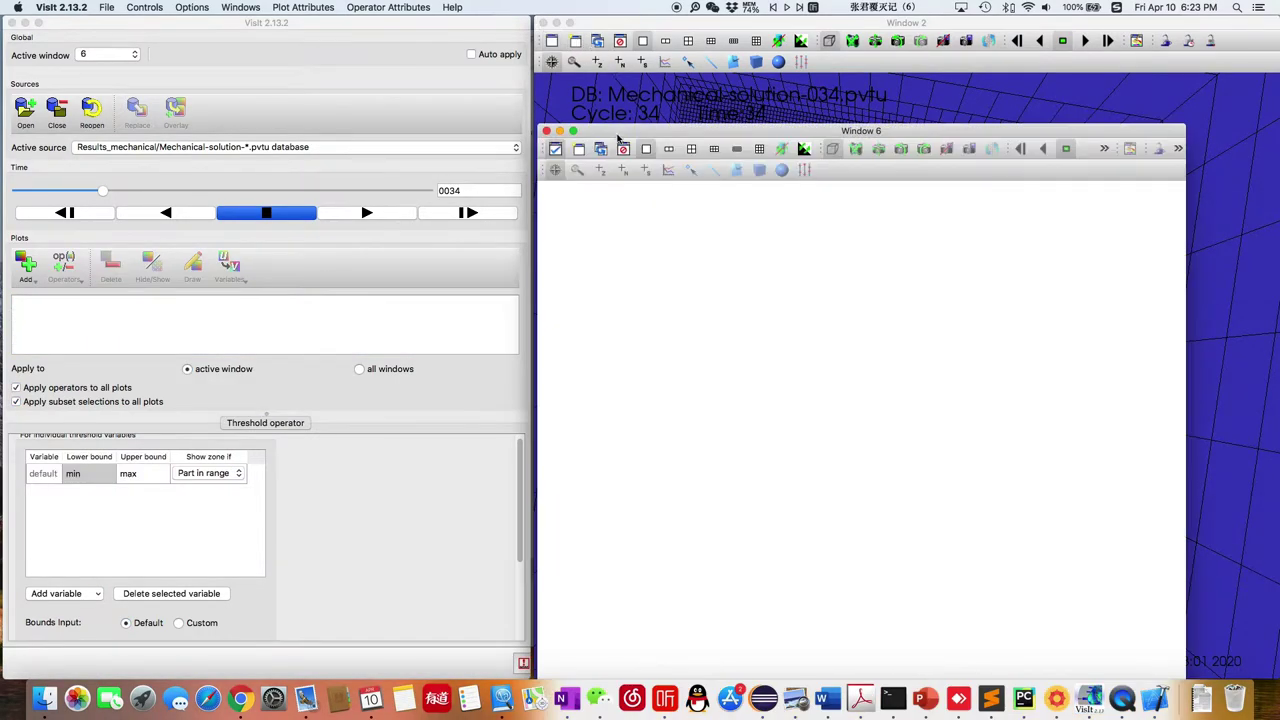
{"action": "left_click_drag", "start_coordinate": [618, 138], "coordinate": [617, 5]}
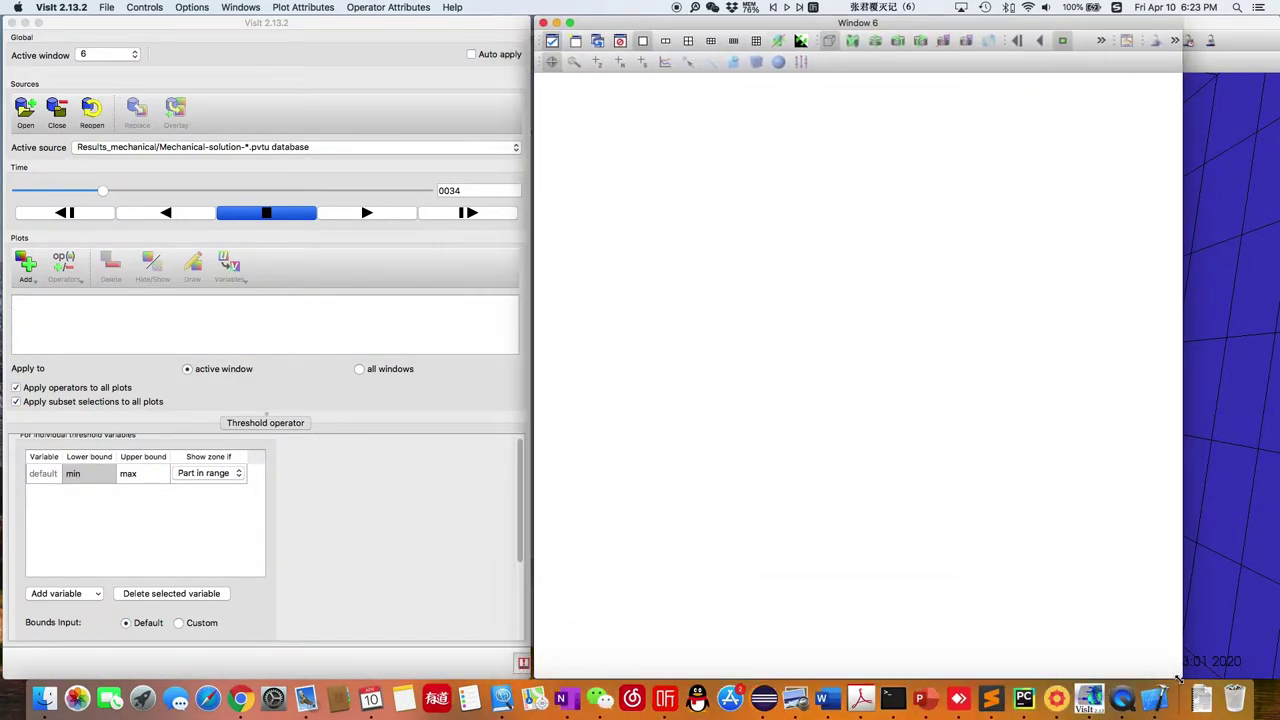
{"action": "left_click_drag", "start_coordinate": [1181, 677], "coordinate": [1278, 677]}
{"action": "left_click", "coordinate": [177, 79]}
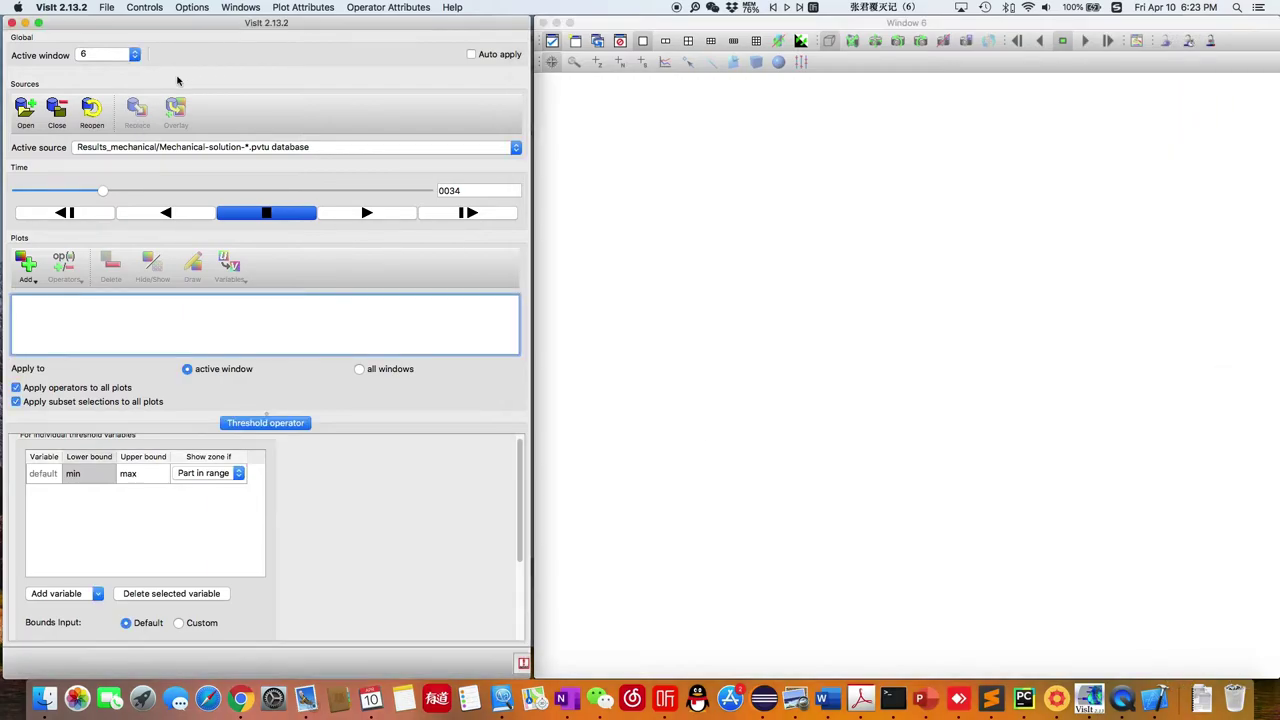
Open the Stress-solution-*.pvtu database from the Results_mechanical folder
{"action": "left_click", "coordinate": [28, 115]}
{"action": "left_click", "coordinate": [25, 112]}
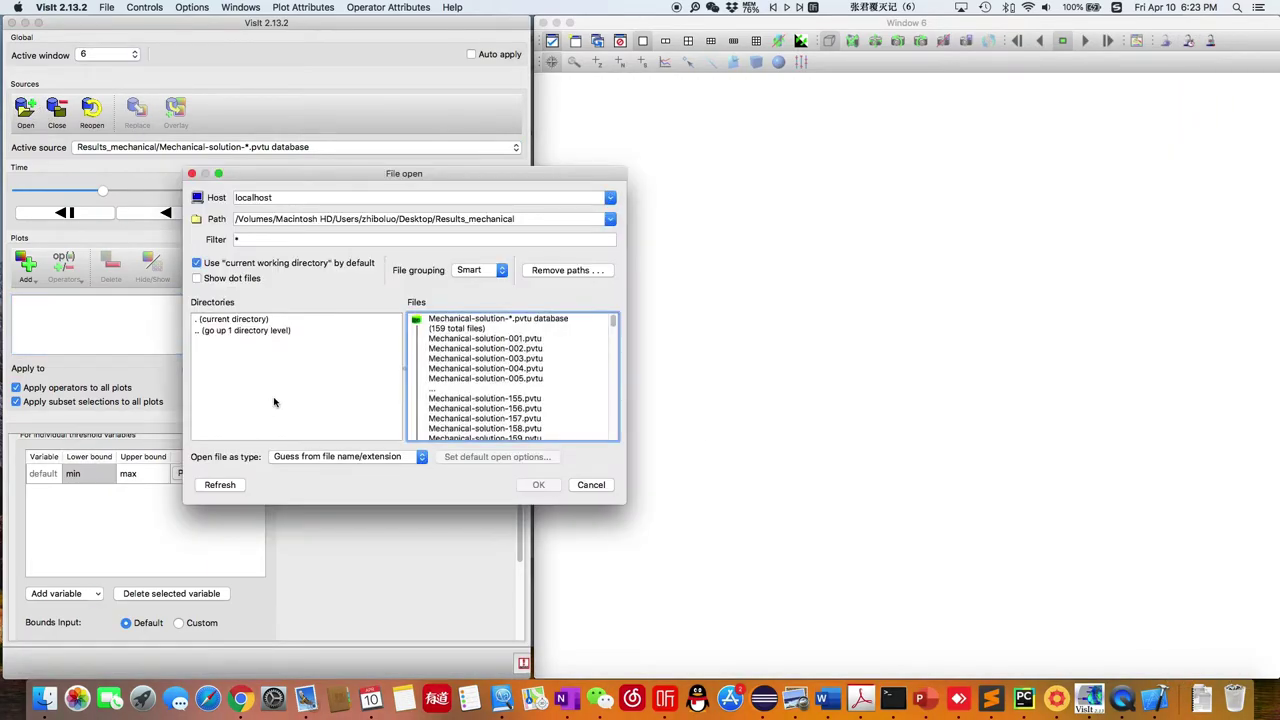
{"action": "left_click", "coordinate": [524, 386]}
{"action": "scroll", "coordinate": [518, 375], "scroll_direction": "down", "scroll_amount": 2}
{"action": "scroll", "coordinate": [518, 402], "scroll_direction": "down", "scroll_amount": 20}
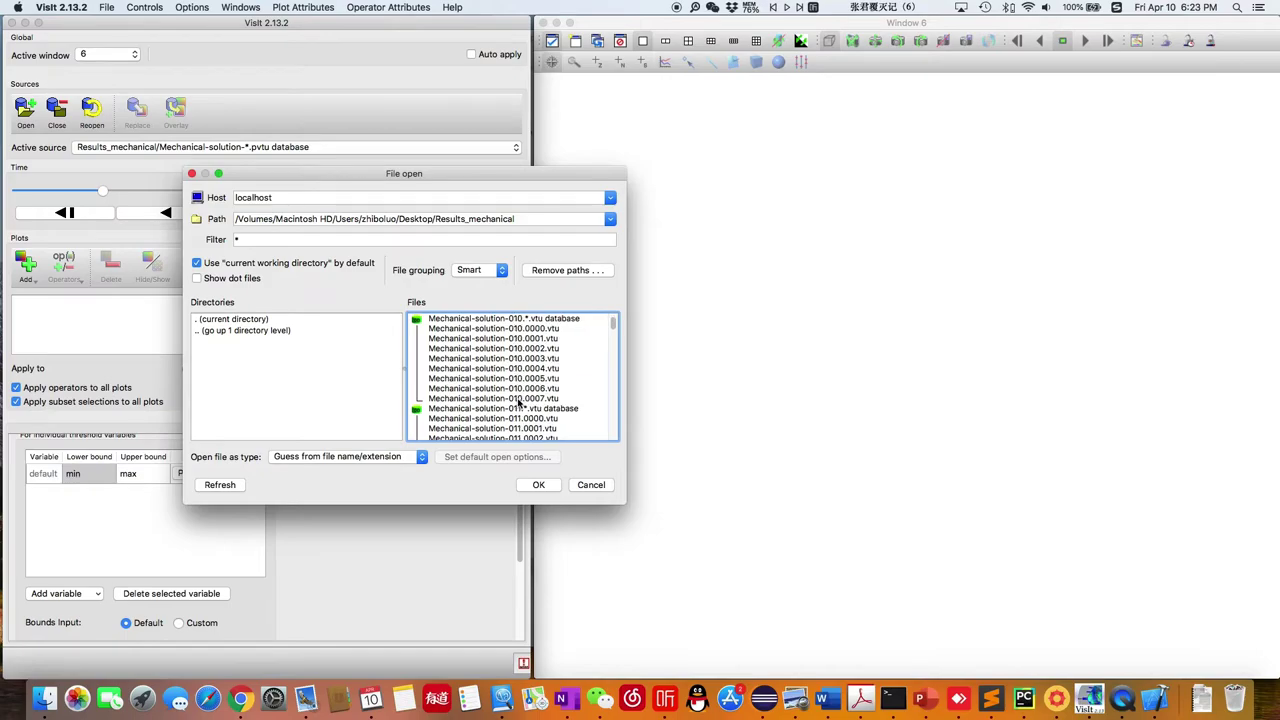
{"action": "left_click_drag", "start_coordinate": [617, 330], "coordinate": [614, 377]}
{"action": "scroll", "coordinate": [545, 401], "scroll_direction": "down", "scroll_amount": 3}
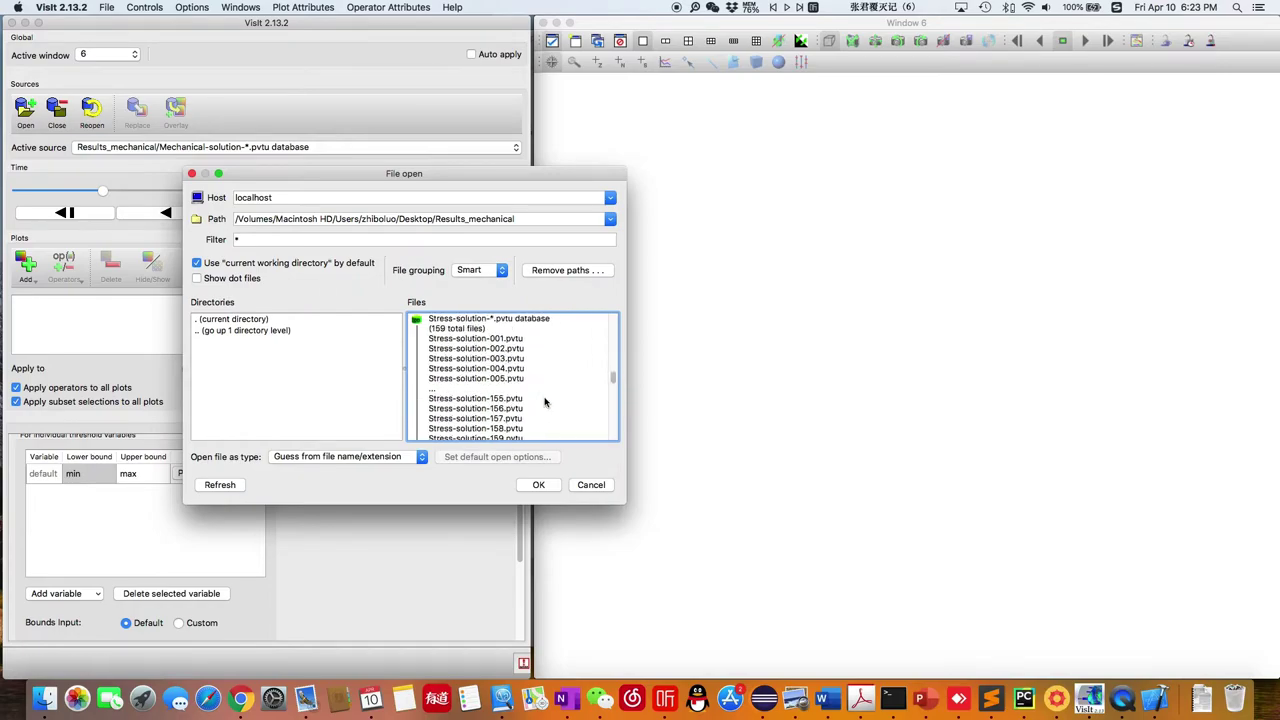
{"action": "left_click", "coordinate": [522, 398]}
{"action": "left_click", "coordinate": [538, 485]}
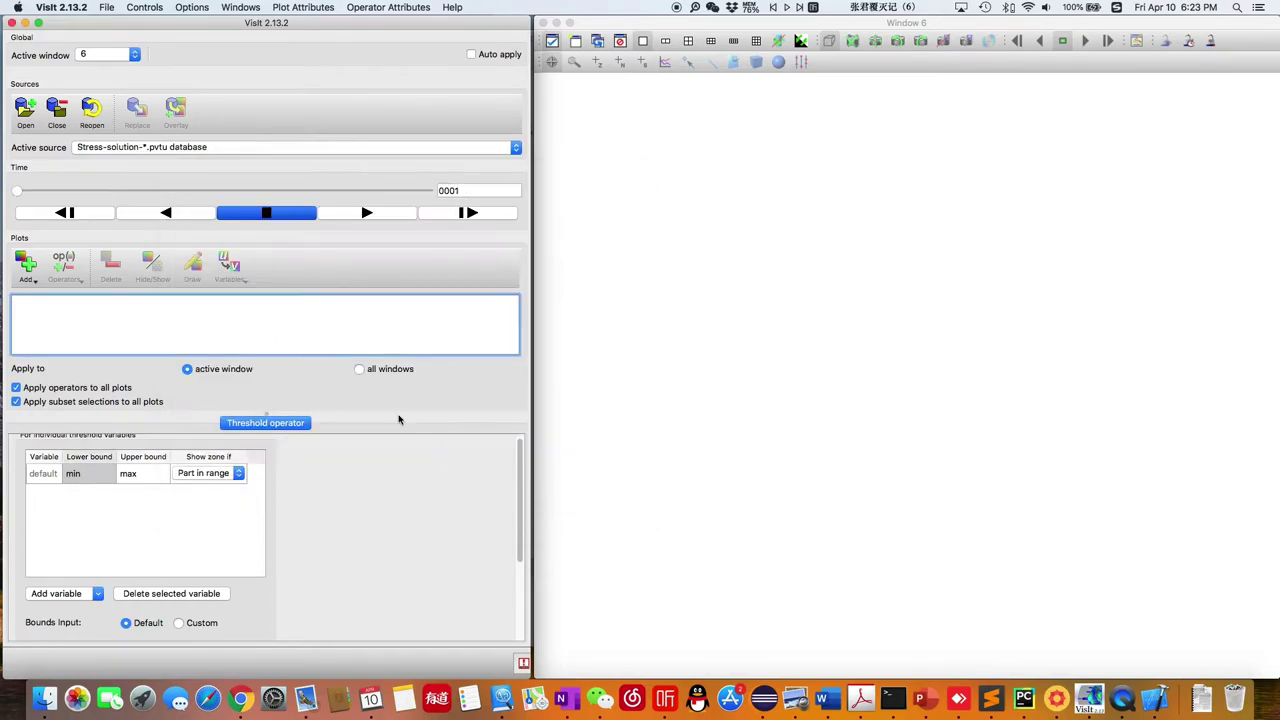
Add a Mesh plot and a Pseudocolor plot of Von_Mises_stress from the stress results and draw them
{"action": "left_click", "coordinate": [25, 265]}
{"action": "mouse_move", "coordinate": [104, 377]}
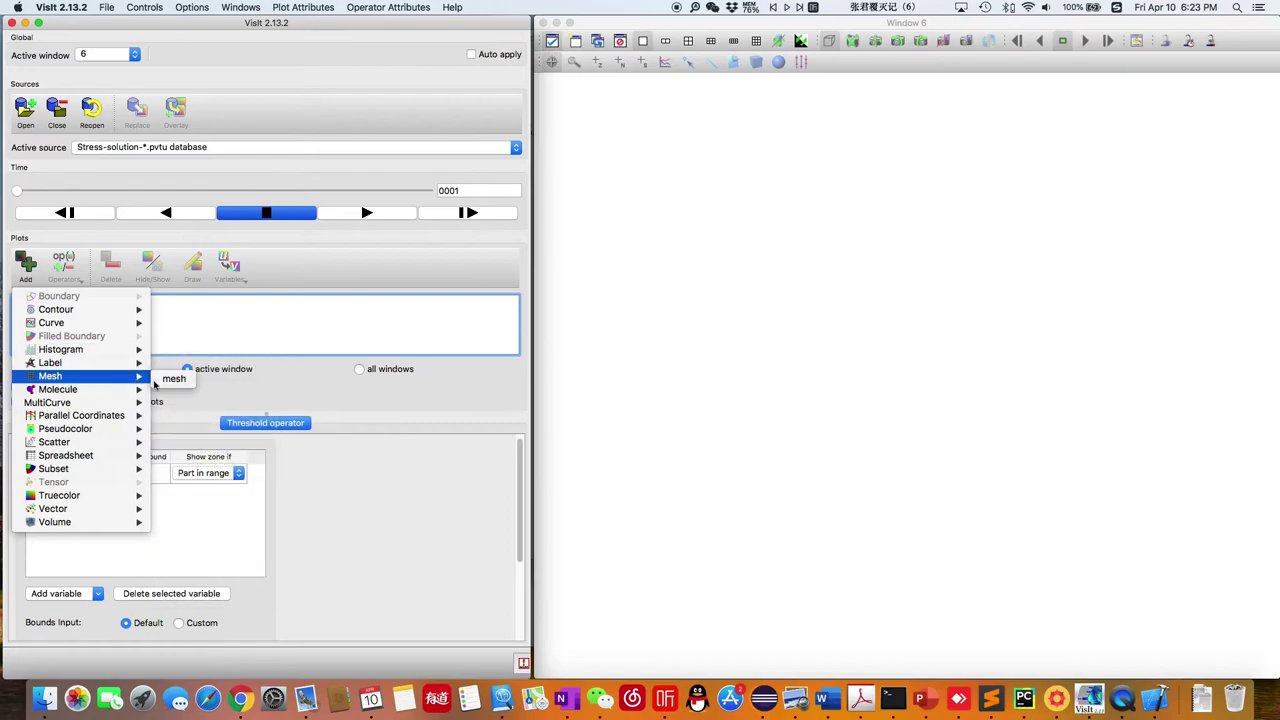
{"action": "left_click", "coordinate": [172, 375]}
{"action": "left_click", "coordinate": [25, 263]}
{"action": "mouse_move", "coordinate": [120, 430]}
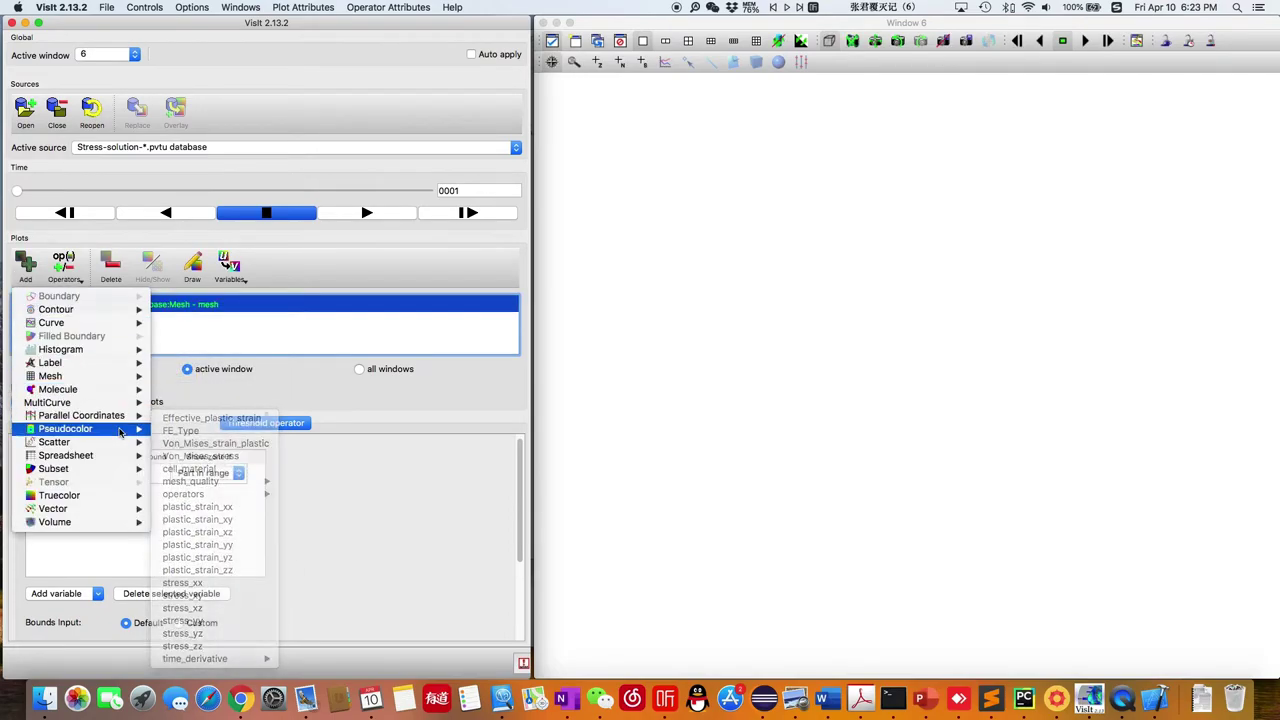
{"action": "left_click", "coordinate": [198, 464]}
{"action": "left_click", "coordinate": [25, 270]}
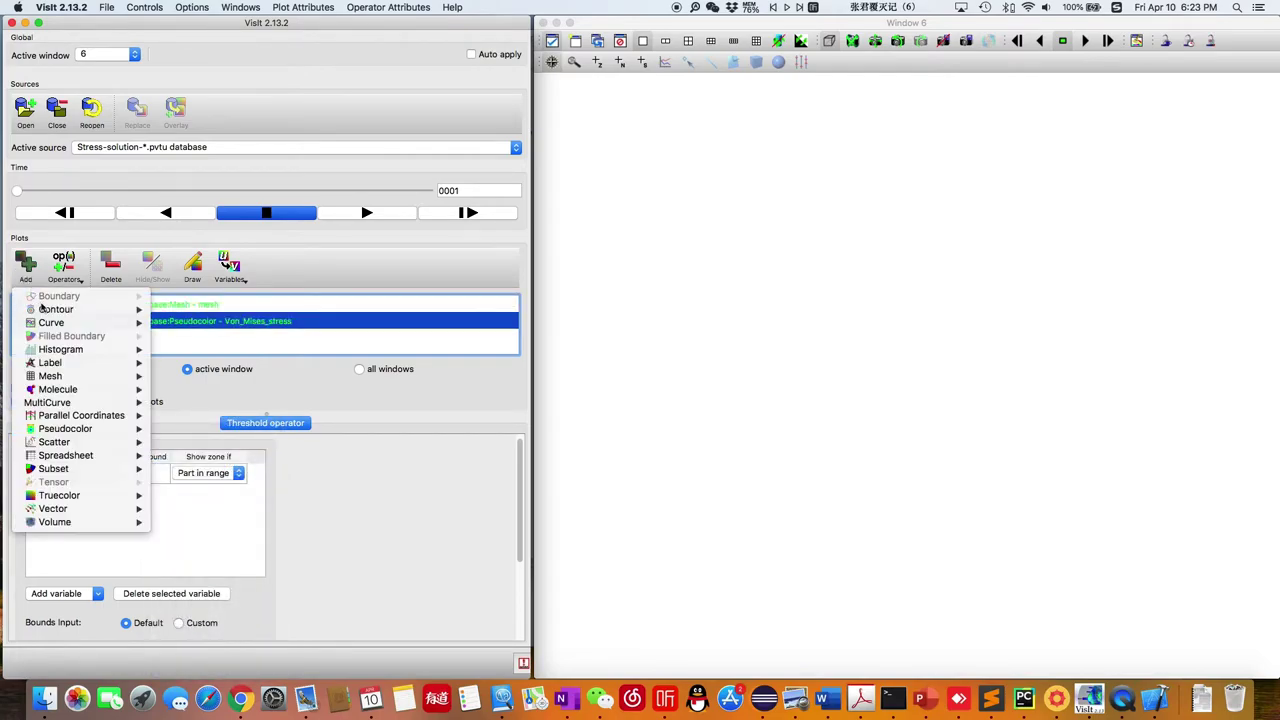
{"action": "left_click", "coordinate": [258, 320]}
{"action": "left_click", "coordinate": [195, 272]}
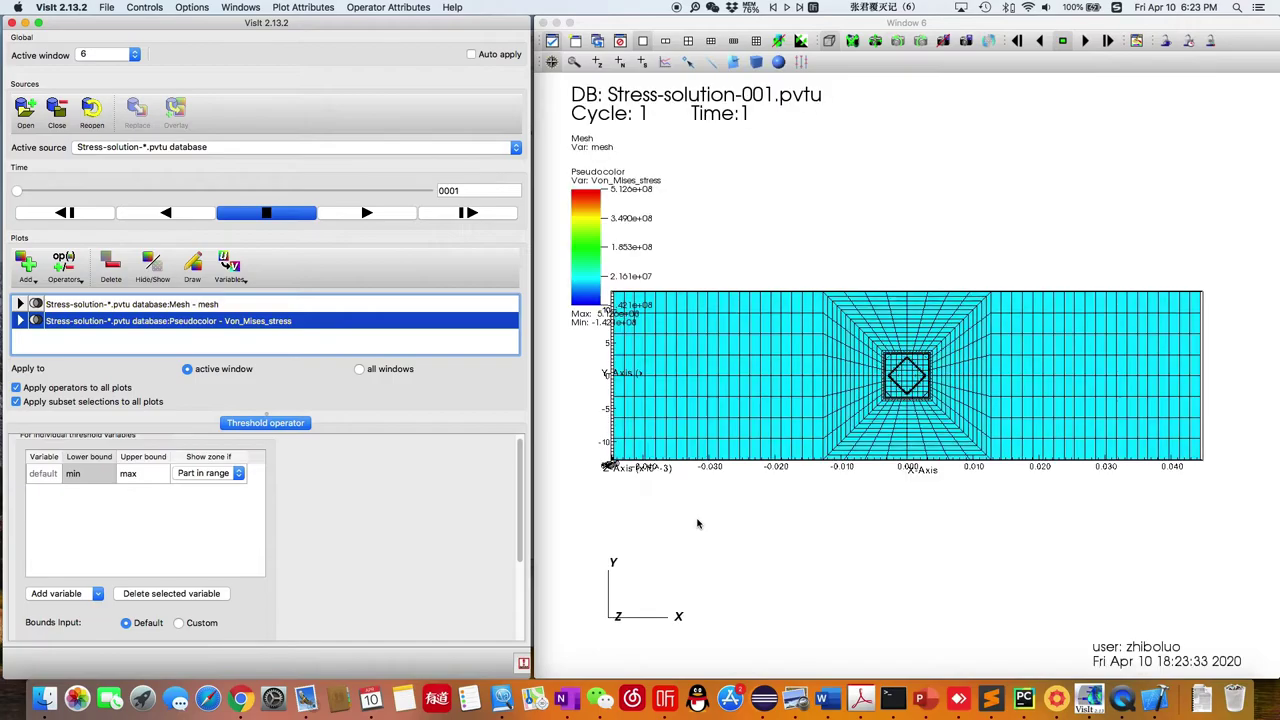
Replace the default variable in the Threshold operator with the scalar FE_Type
{"action": "left_click_drag", "start_coordinate": [912, 558], "coordinate": [1040, 386]}
{"action": "scroll", "coordinate": [929, 478], "scroll_direction": "up", "scroll_amount": 5}
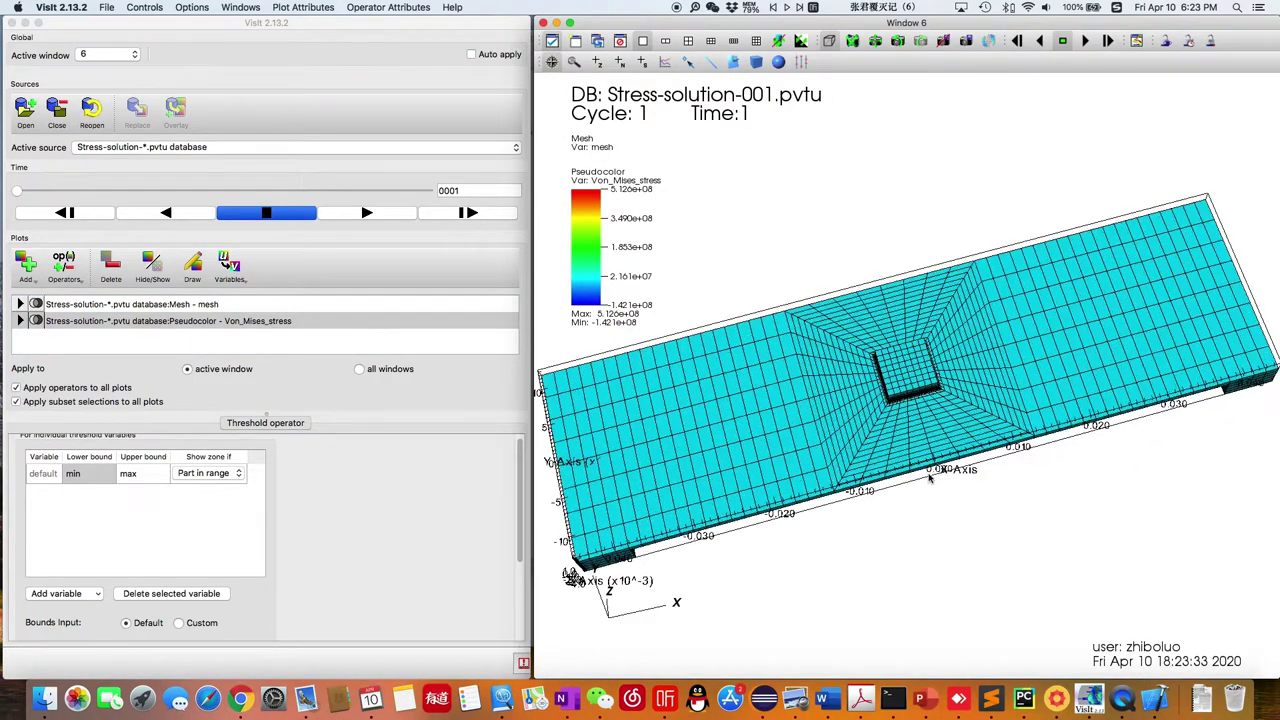
{"action": "scroll", "coordinate": [929, 472], "scroll_direction": "up", "scroll_amount": 5}
{"action": "left_click_drag", "start_coordinate": [966, 480], "coordinate": [1018, 356]}
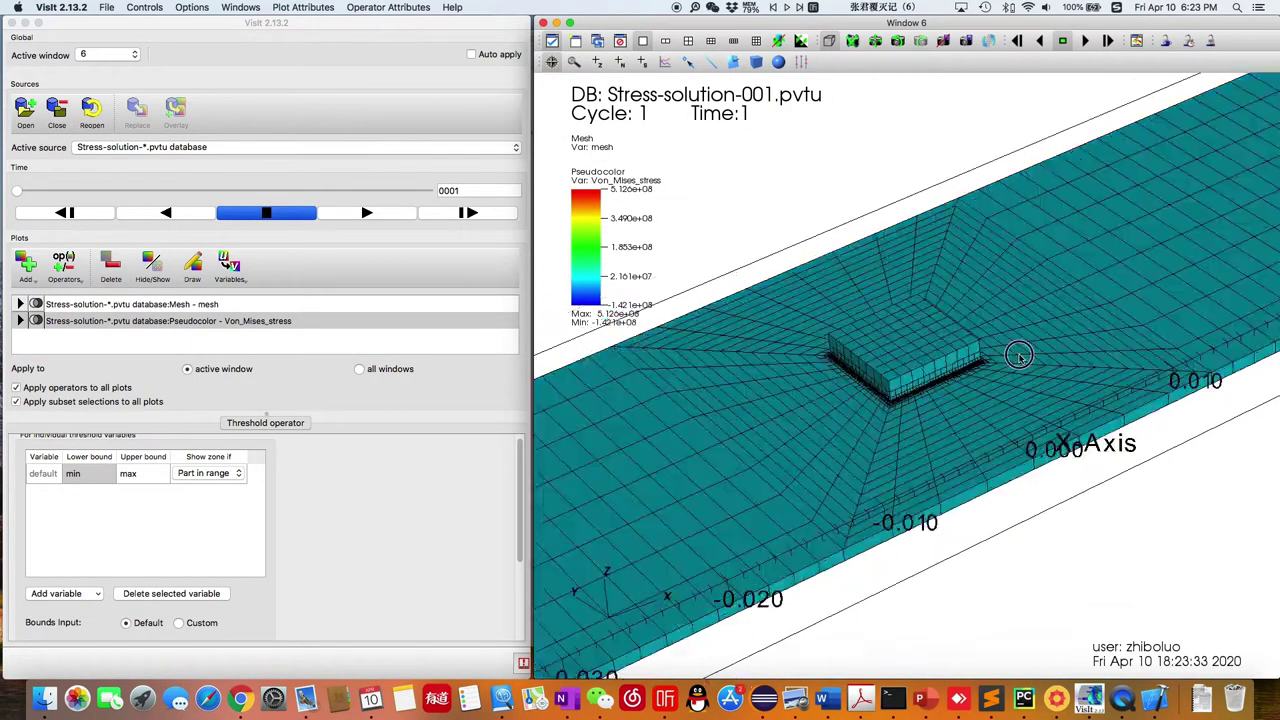
{"action": "scroll", "coordinate": [1040, 365], "scroll_direction": "up", "scroll_amount": 4}
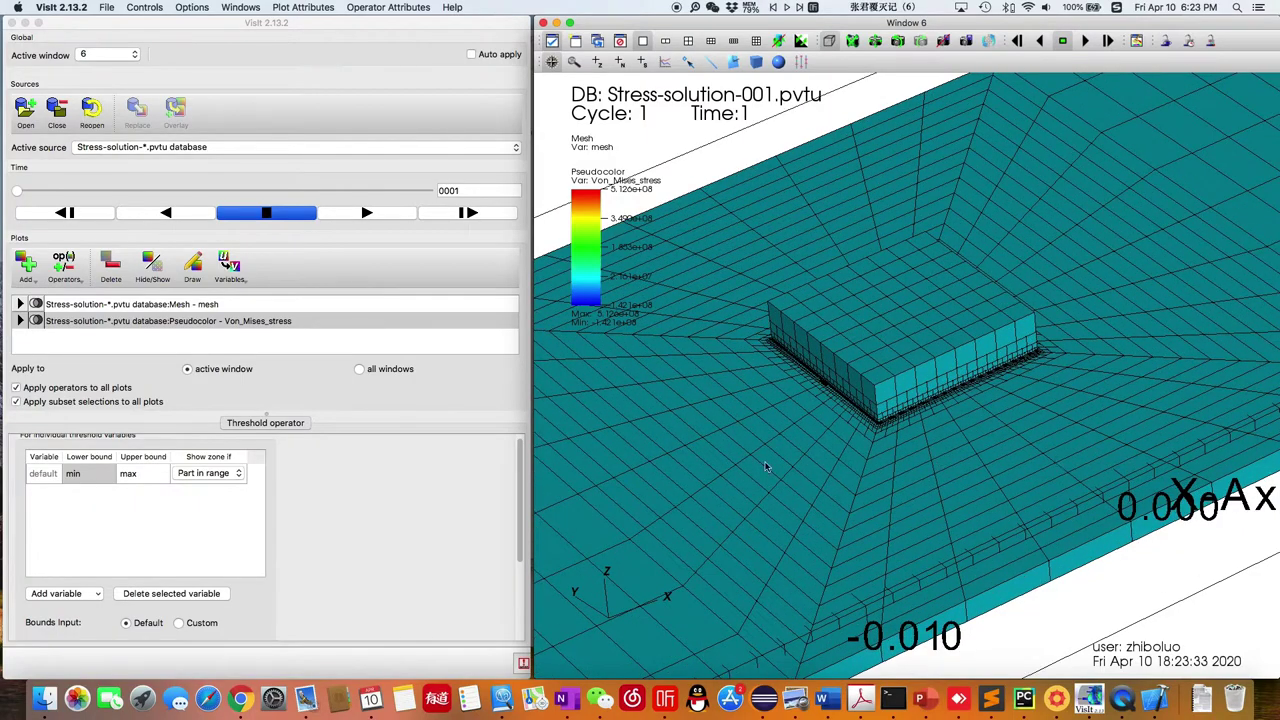
{"action": "left_click_drag", "start_coordinate": [802, 467], "coordinate": [869, 449]}
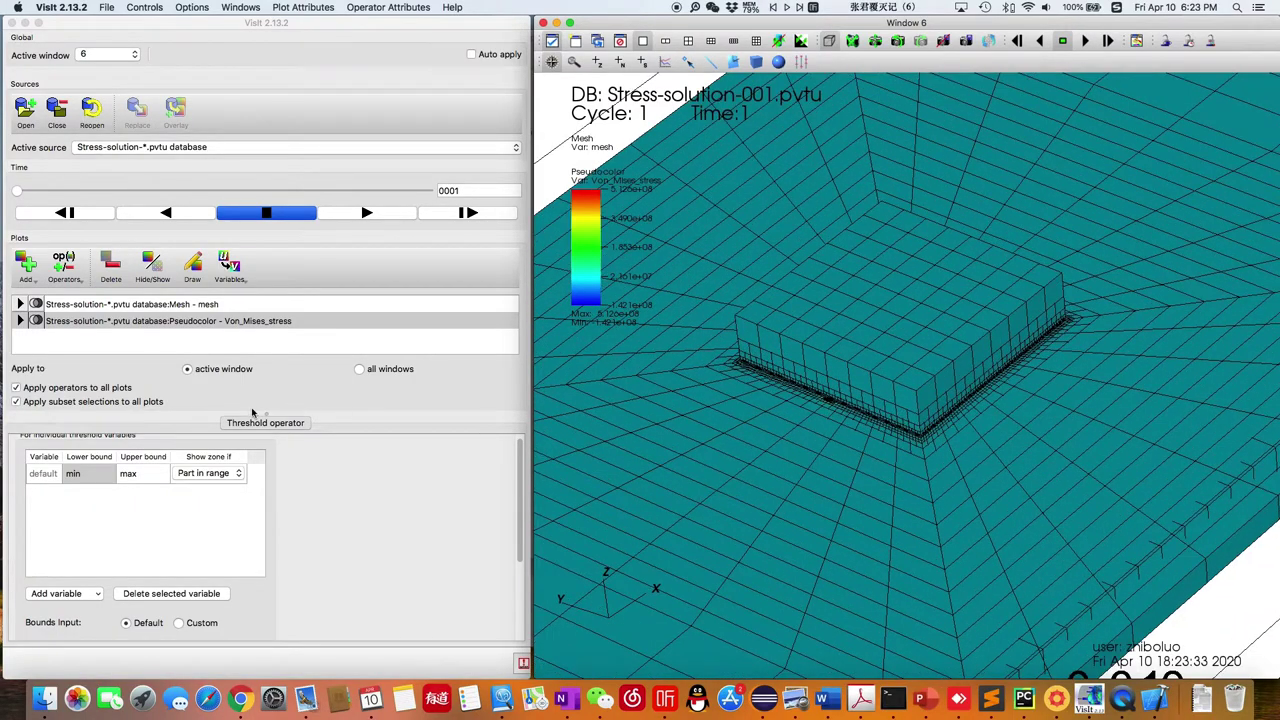
{"action": "left_click", "coordinate": [150, 596]}
{"action": "left_click", "coordinate": [99, 594]}
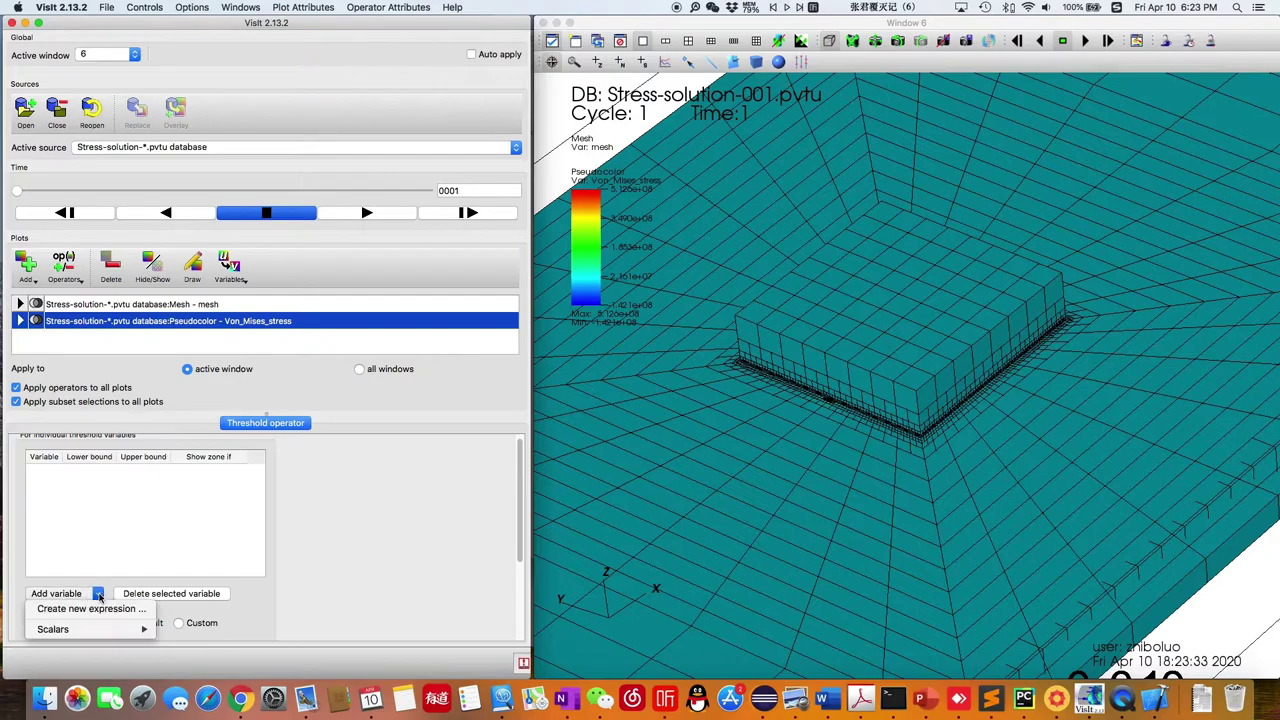
{"action": "mouse_move", "coordinate": [128, 631]}
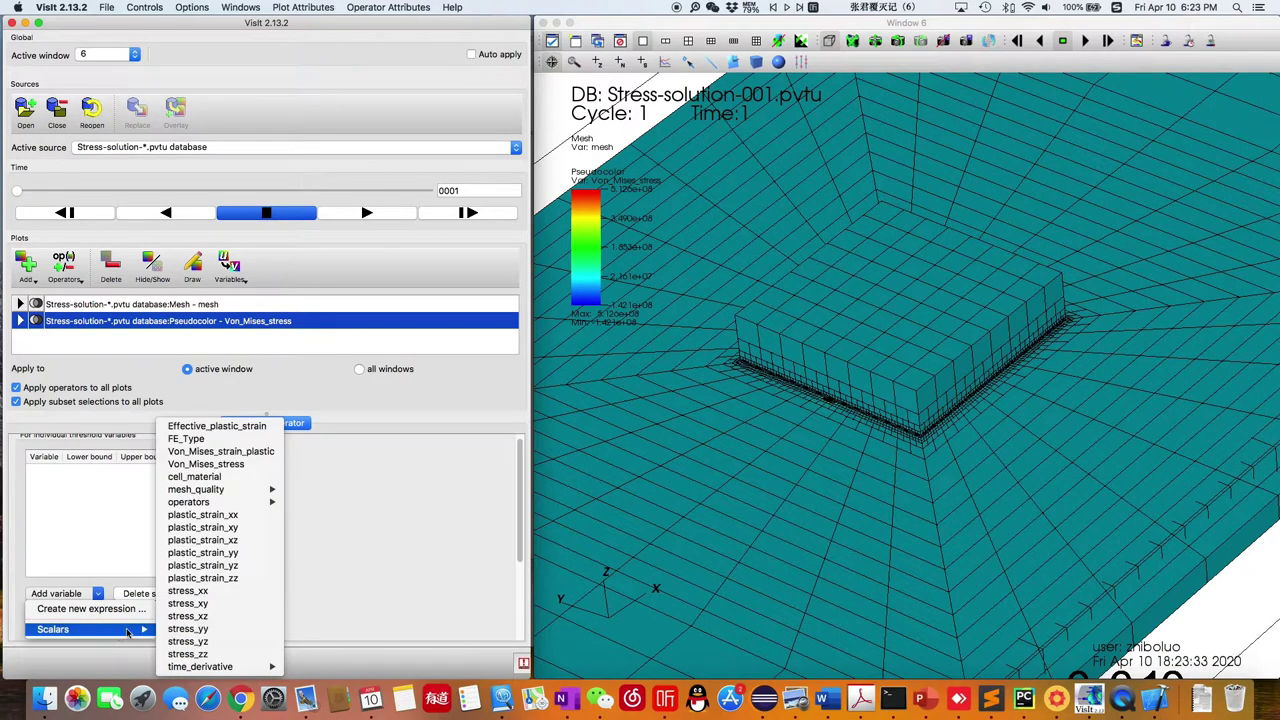
{"action": "left_click", "coordinate": [190, 439]}
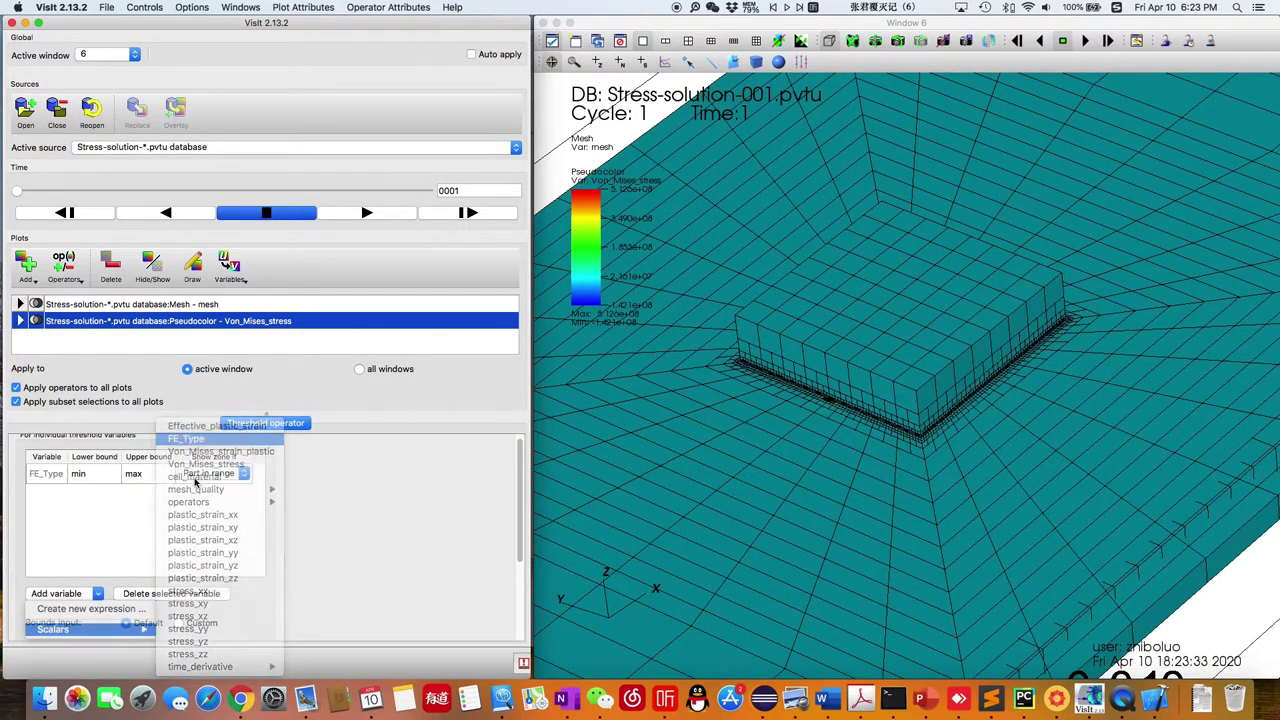
Set the FE_Type lower and upper bounds to 0, apply the Threshold operator, and redraw both plots
{"action": "left_click", "coordinate": [141, 477]}
{"action": "scroll", "coordinate": [82, 567], "scroll_direction": "down", "scroll_amount": 5}
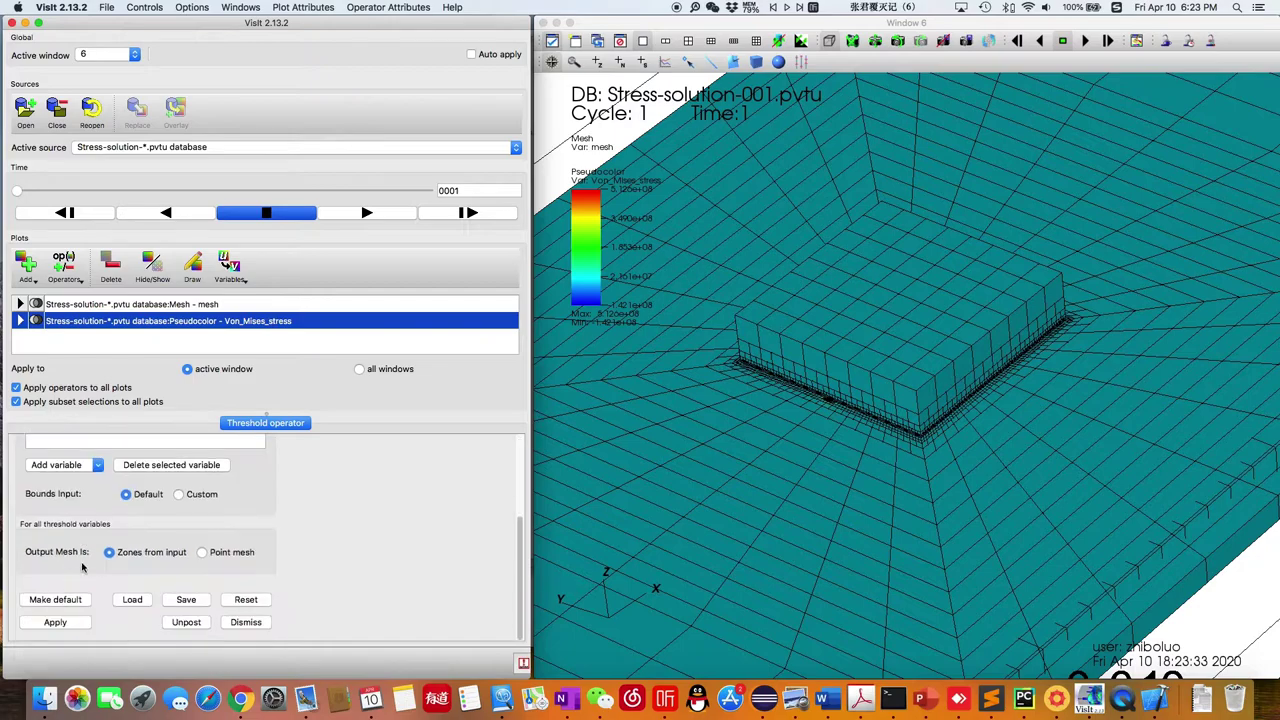
{"action": "left_click", "coordinate": [58, 622]}
{"action": "scroll", "coordinate": [92, 590], "scroll_direction": "up", "scroll_amount": 5}
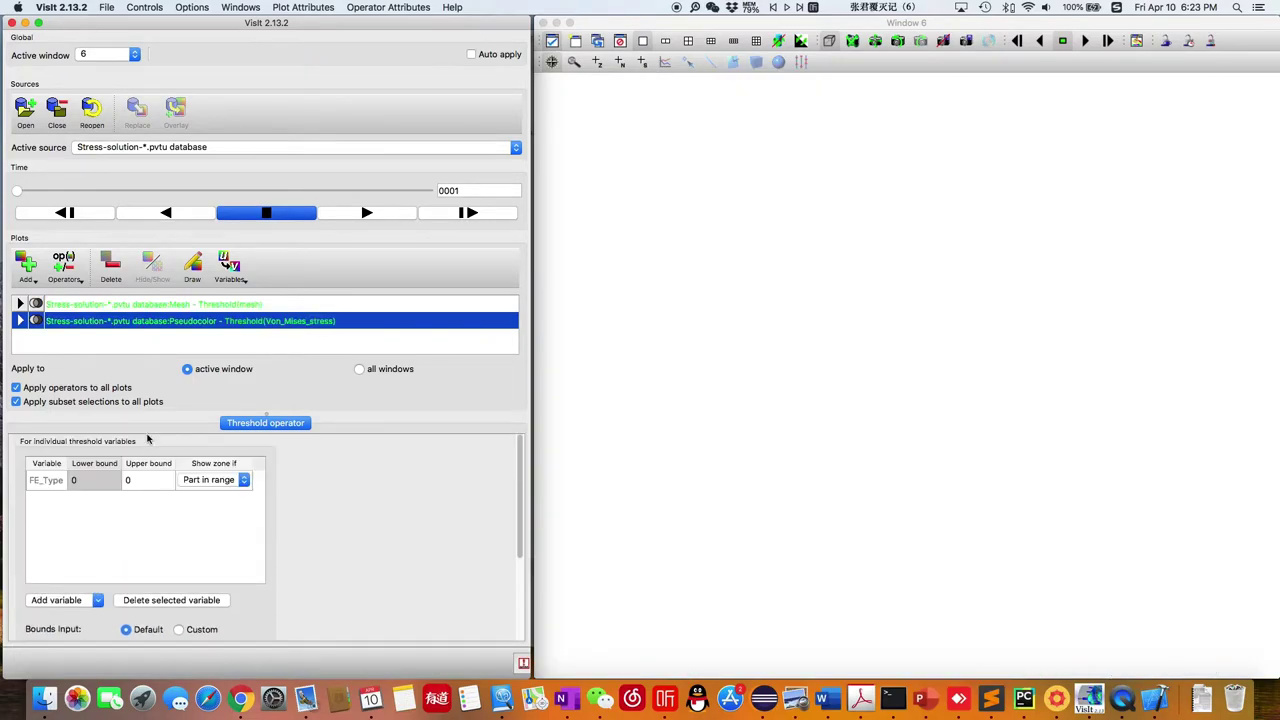
{"action": "left_click", "coordinate": [204, 273]}
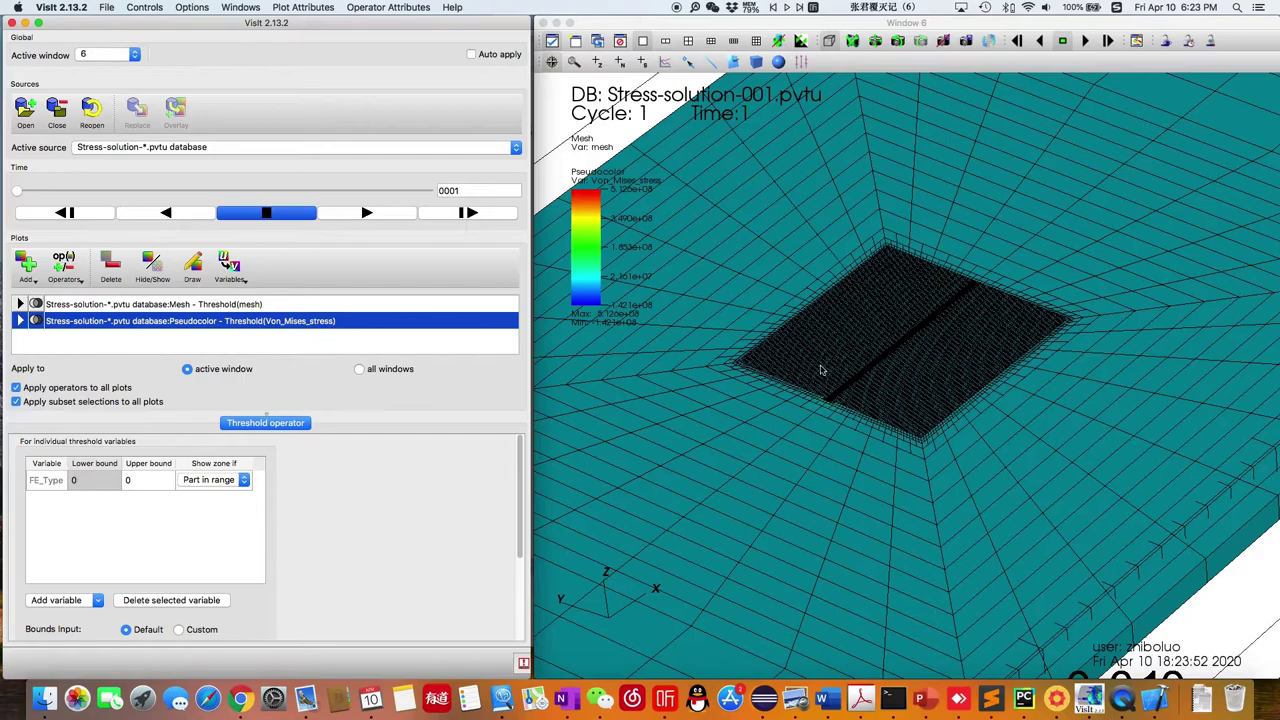
Change the Von_Mises_stress plot's color table to hot_desaturated, apply it, and close the plot attributes
{"action": "scroll", "coordinate": [822, 369], "scroll_direction": "up", "scroll_amount": 5}
{"action": "left_click_drag", "start_coordinate": [840, 369], "coordinate": [881, 431]}
{"action": "scroll", "coordinate": [881, 431], "scroll_direction": "up", "scroll_amount": 4}
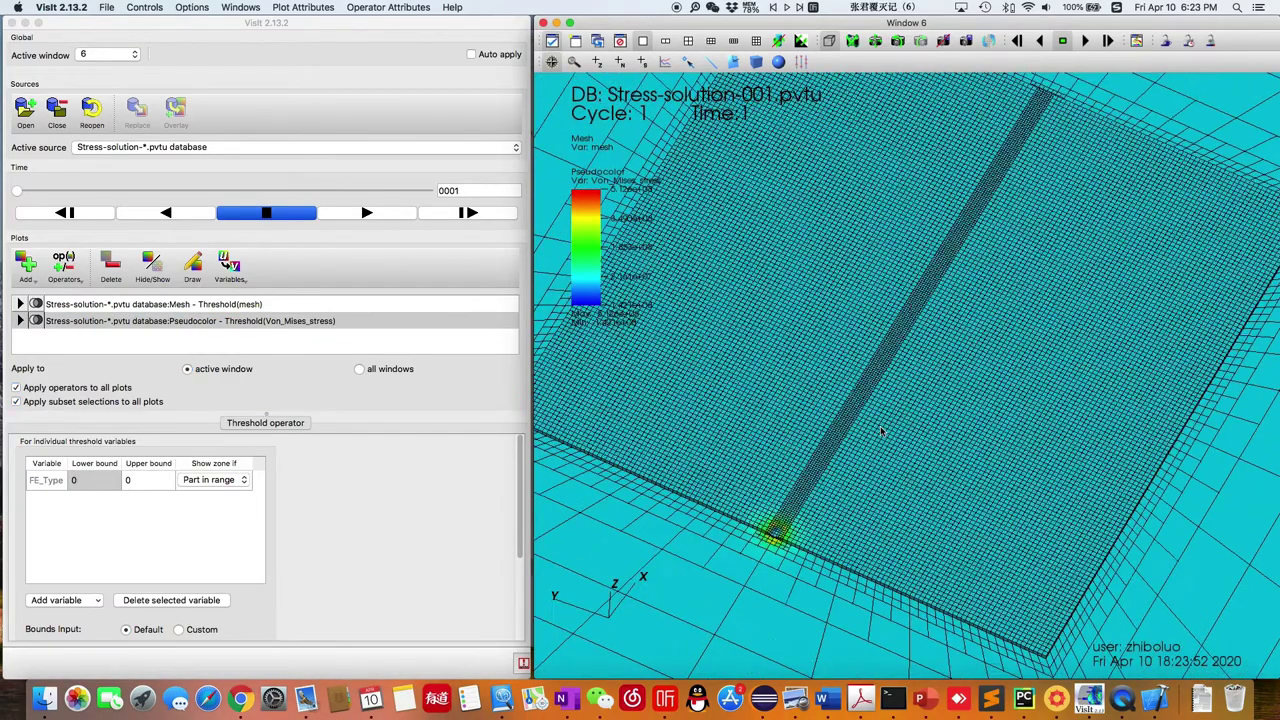
{"action": "double_click", "coordinate": [212, 325]}
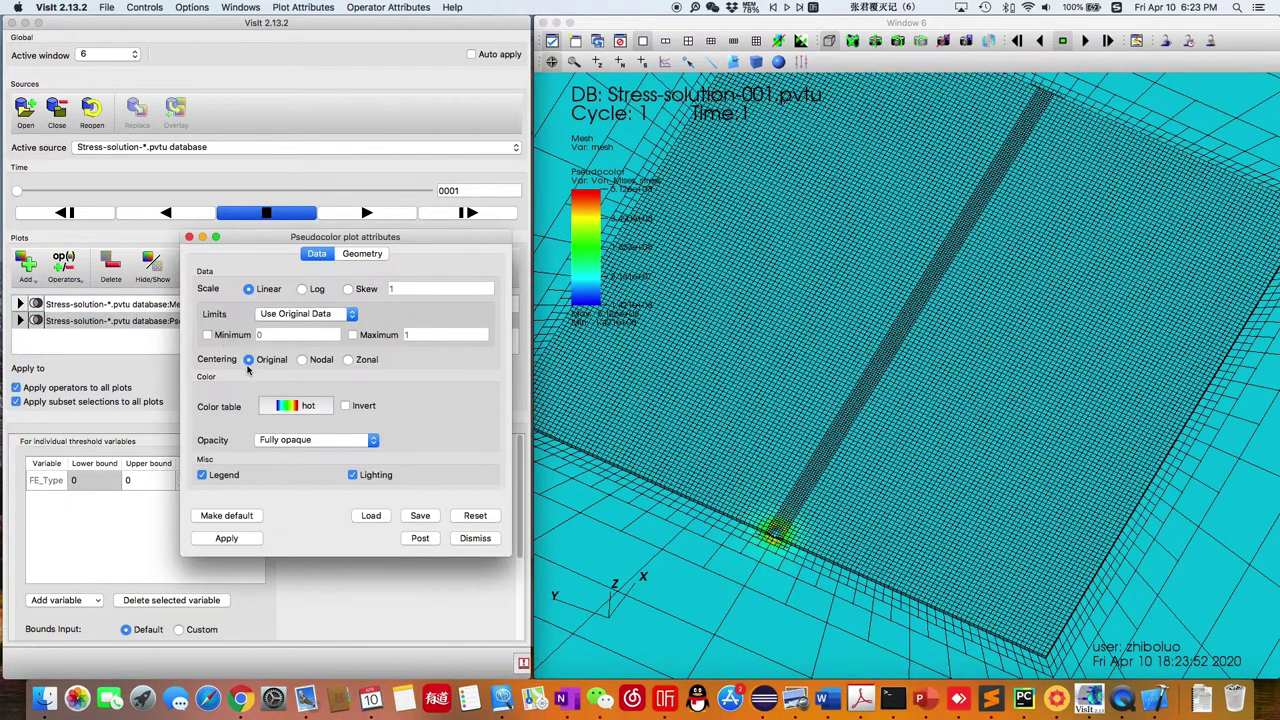
{"action": "left_click", "coordinate": [277, 405]}
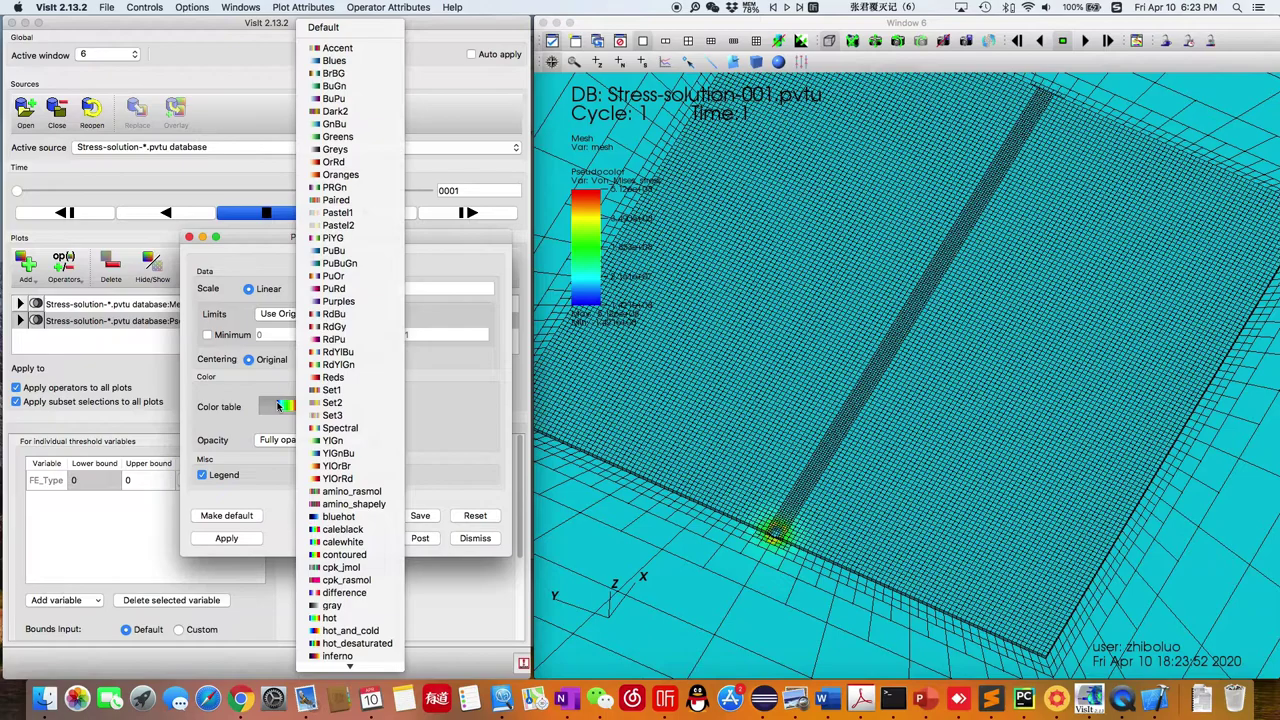
{"action": "left_click", "coordinate": [354, 643]}
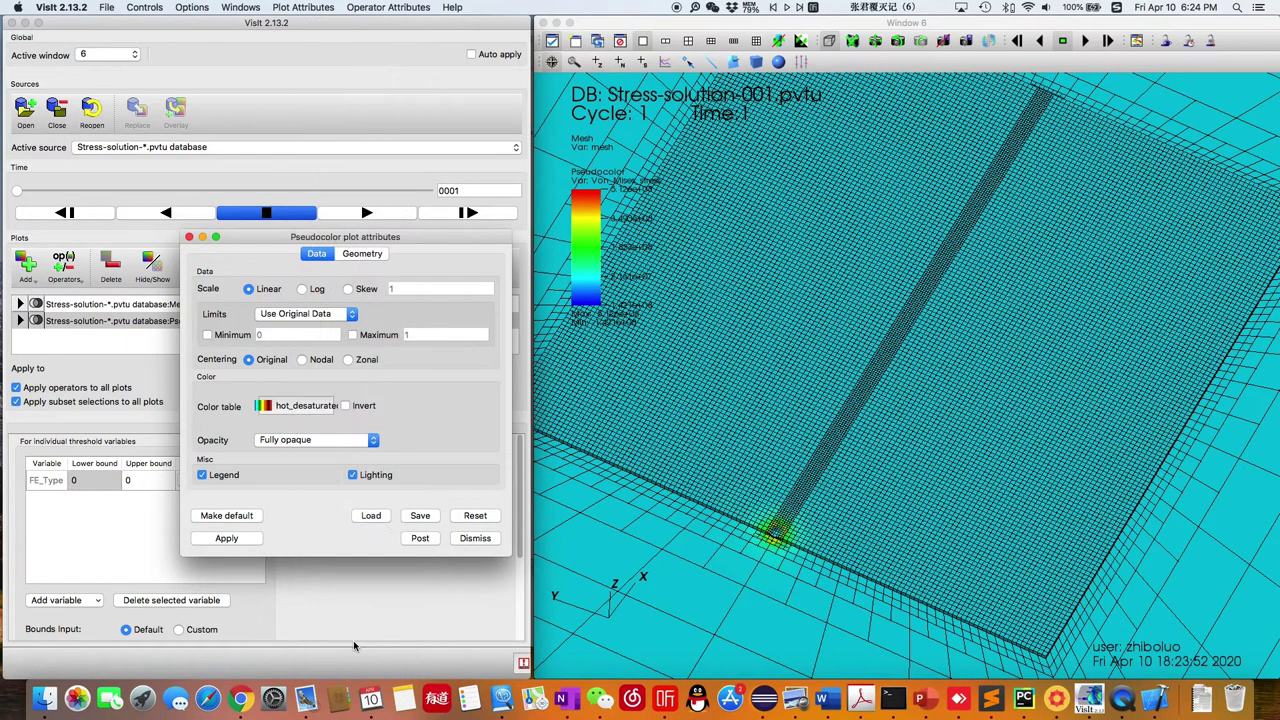
{"action": "left_click", "coordinate": [228, 541]}
{"action": "left_click_drag", "start_coordinate": [830, 424], "coordinate": [820, 468]}
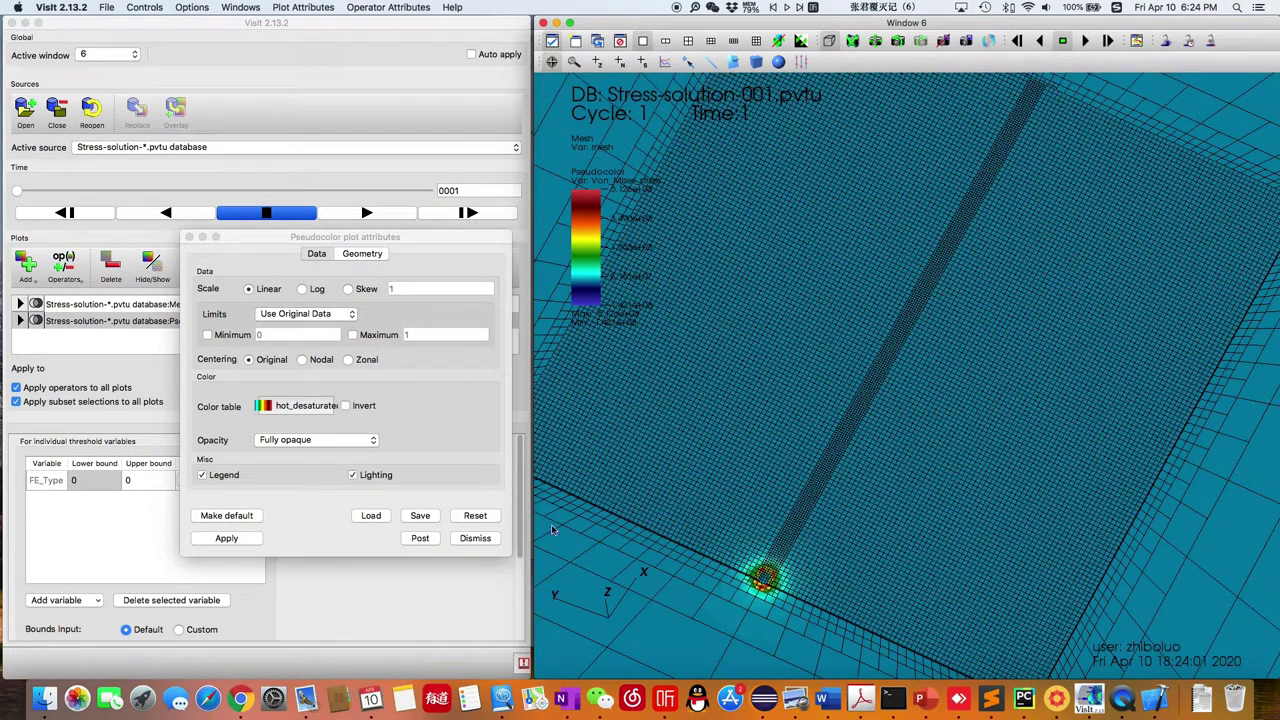
{"action": "left_click", "coordinate": [475, 538]}
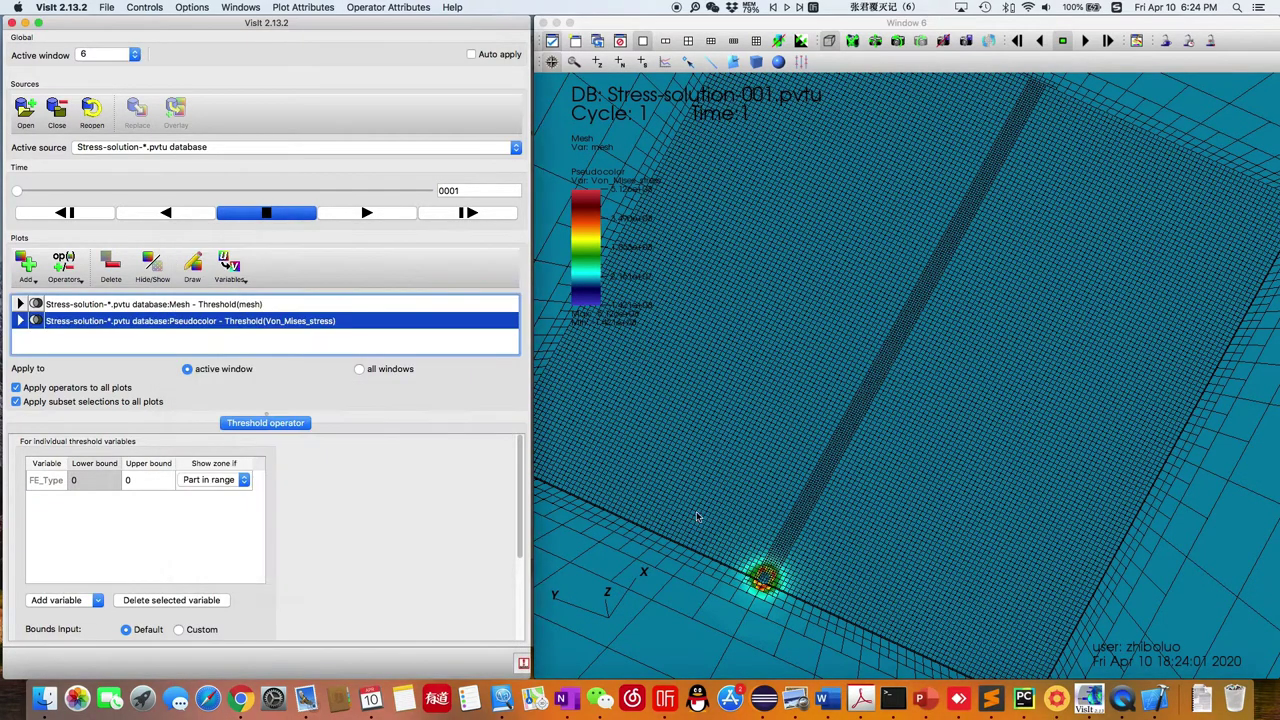
Play the time animation of the Von_Mises_stress results forward from the first state
{"action": "left_click", "coordinate": [385, 219]}
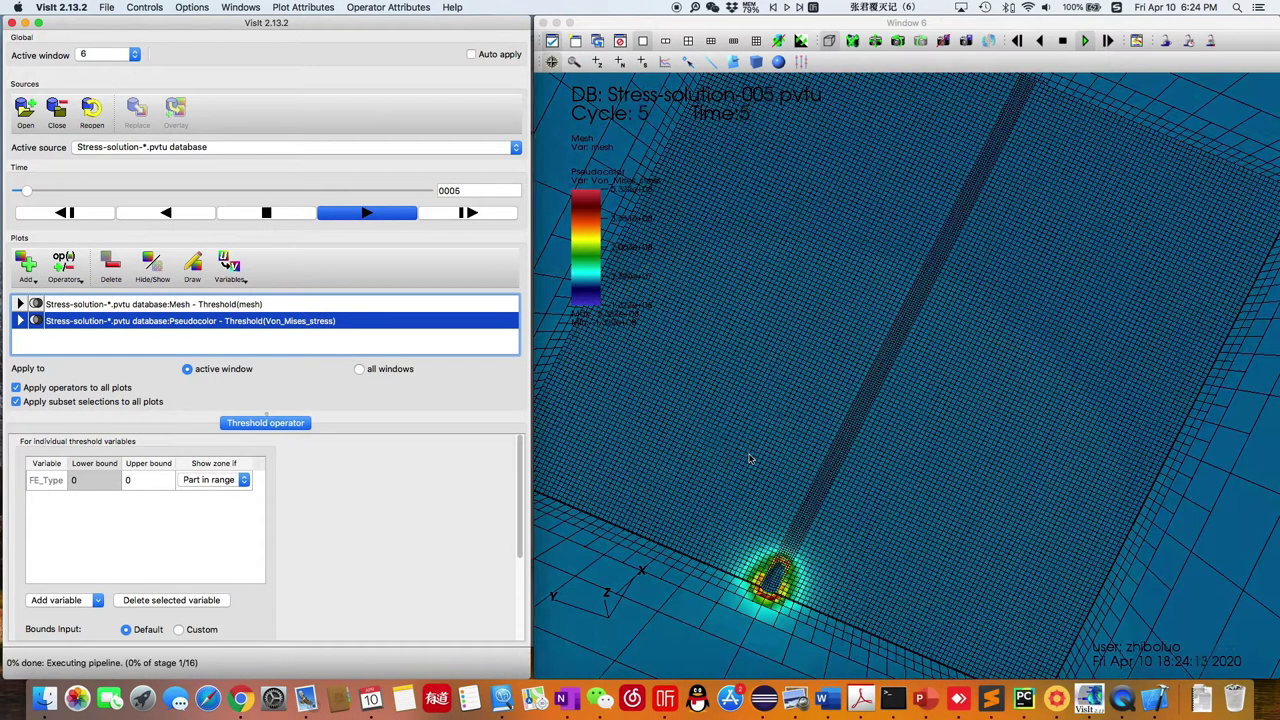
Stop the Von_Mises_stress animation and set the results to time state 52
{"action": "left_click", "coordinate": [737, 509]}
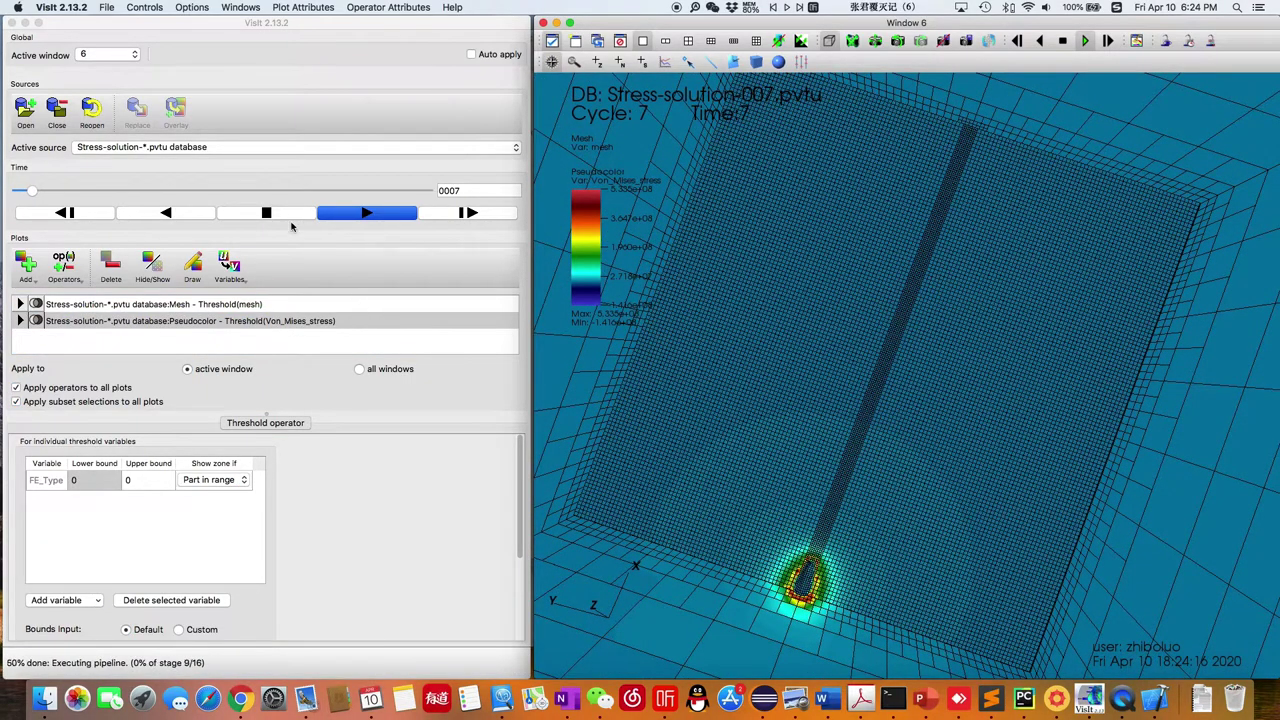
{"action": "left_click", "coordinate": [266, 212]}
{"action": "left_click_drag", "start_coordinate": [32, 190], "coordinate": [151, 195]}
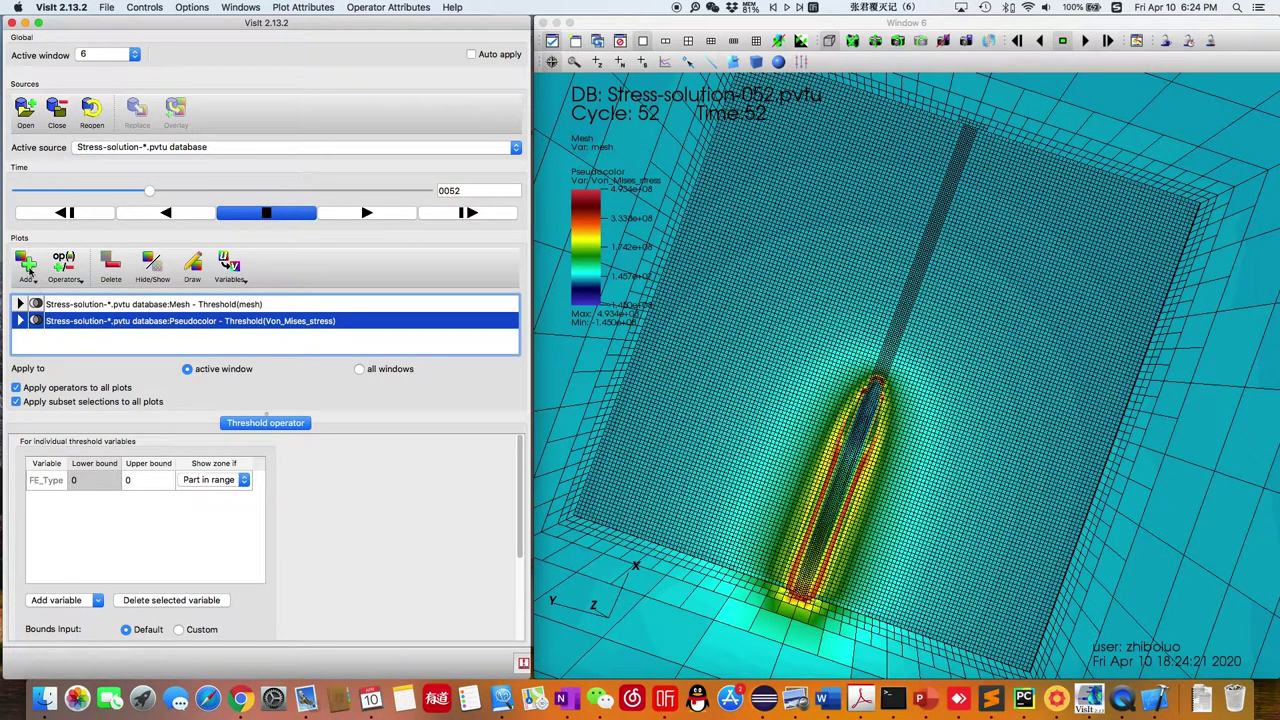
Add a Pseudocolor plot of plastic_strain_xy, hide the Von_Mises_stress plot, and draw the new plot
{"action": "left_click", "coordinate": [29, 268]}
{"action": "mouse_move", "coordinate": [100, 428]}
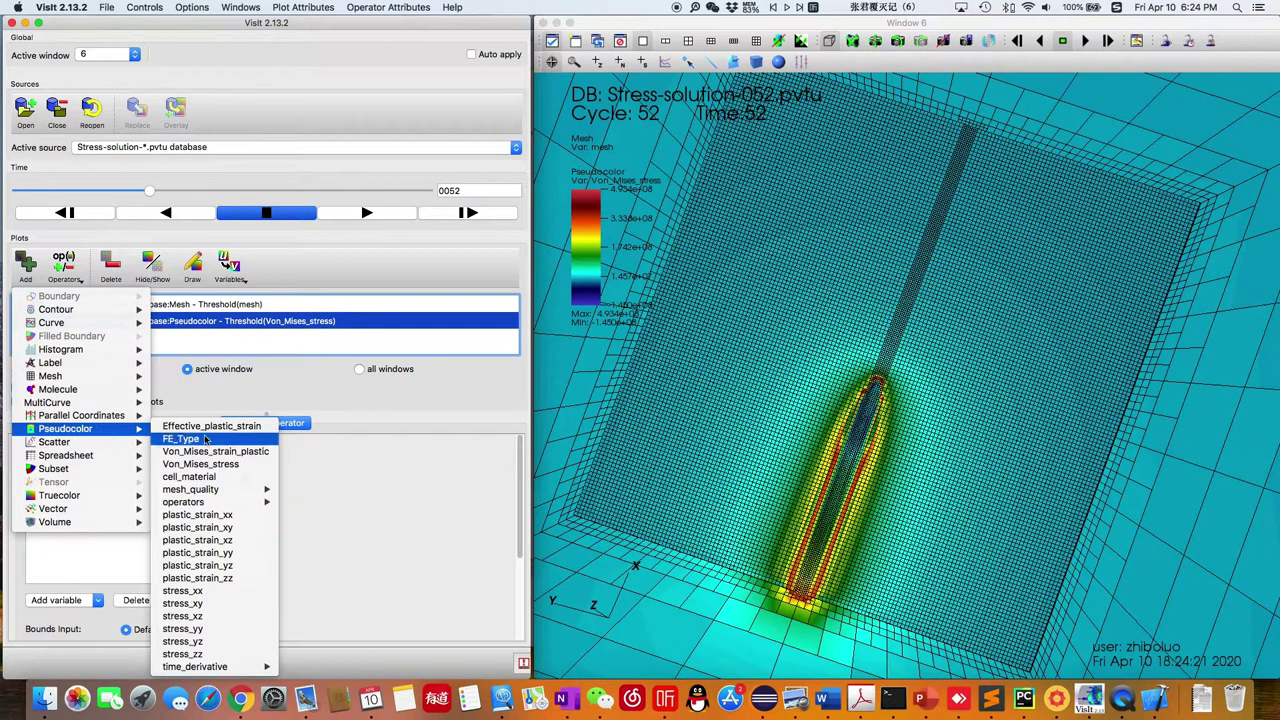
{"action": "left_click", "coordinate": [207, 527]}
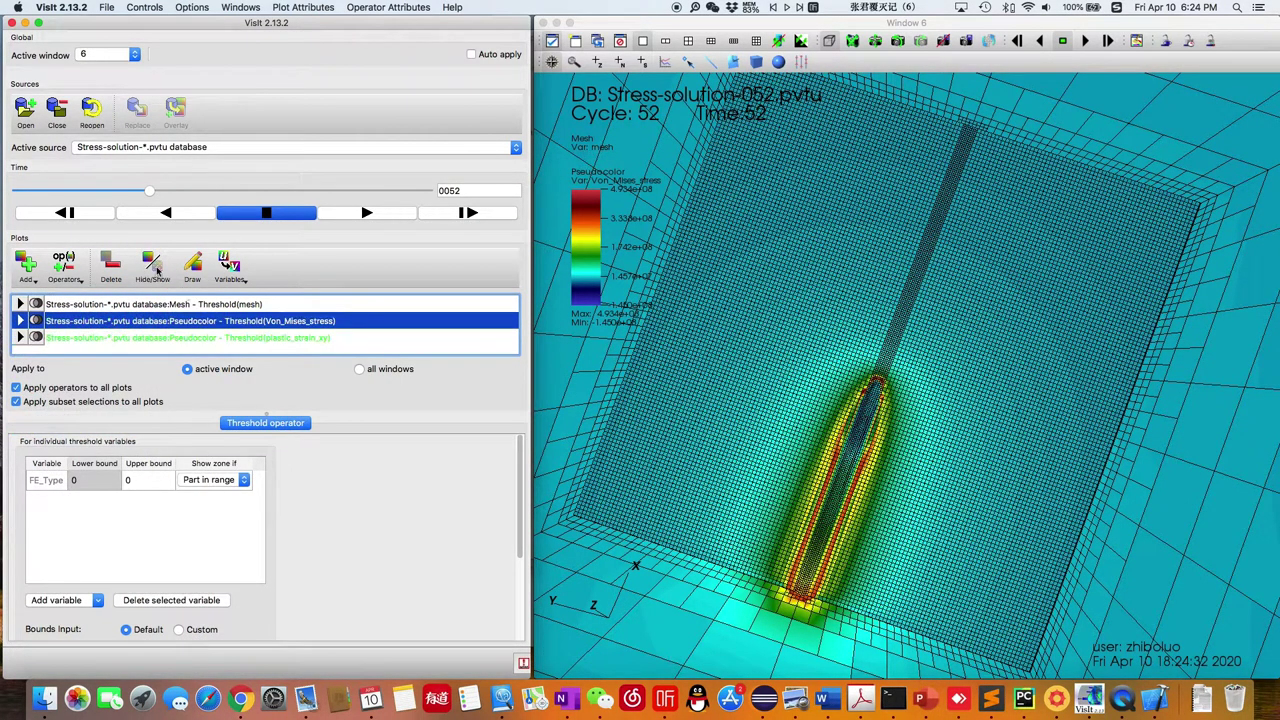
{"action": "left_click", "coordinate": [153, 268]}
{"action": "left_click", "coordinate": [195, 268]}
{"action": "left_click", "coordinate": [200, 338]}
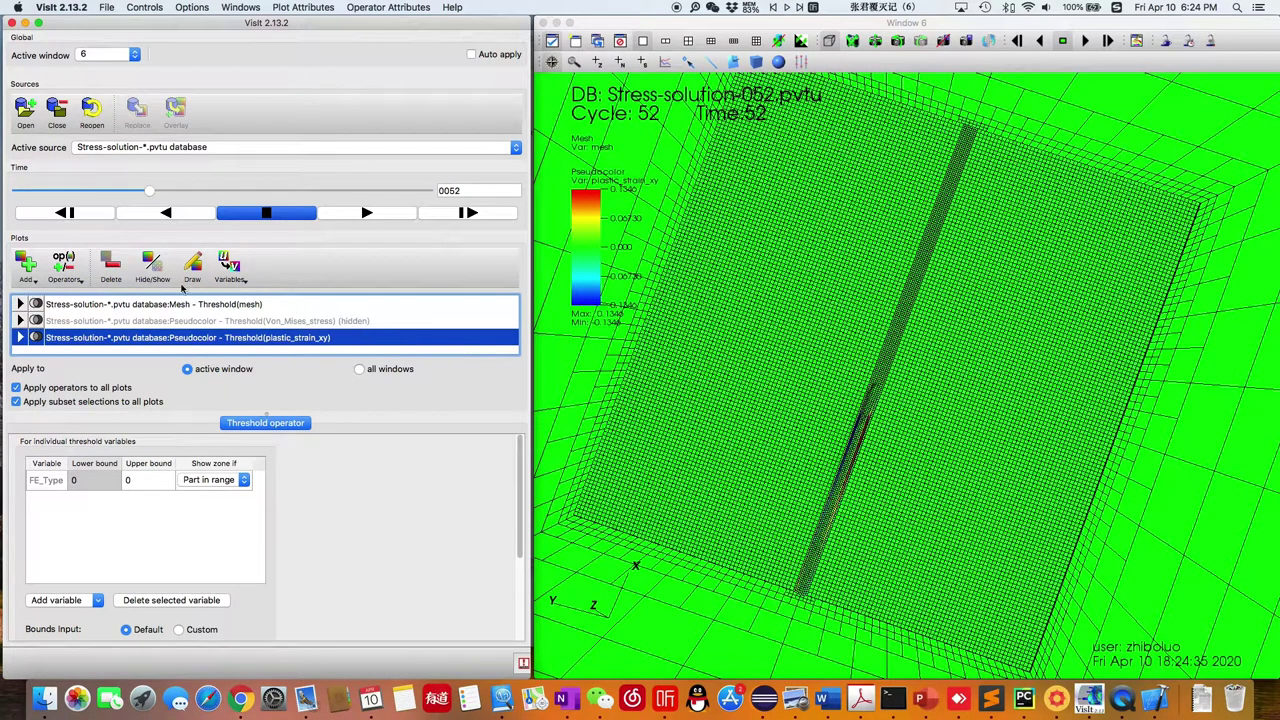
Change the plastic_strain_xy plot's color table to hot_desaturated, apply it, and close the plot attributes
{"action": "double_click", "coordinate": [150, 338]}
{"action": "left_click", "coordinate": [289, 416]}
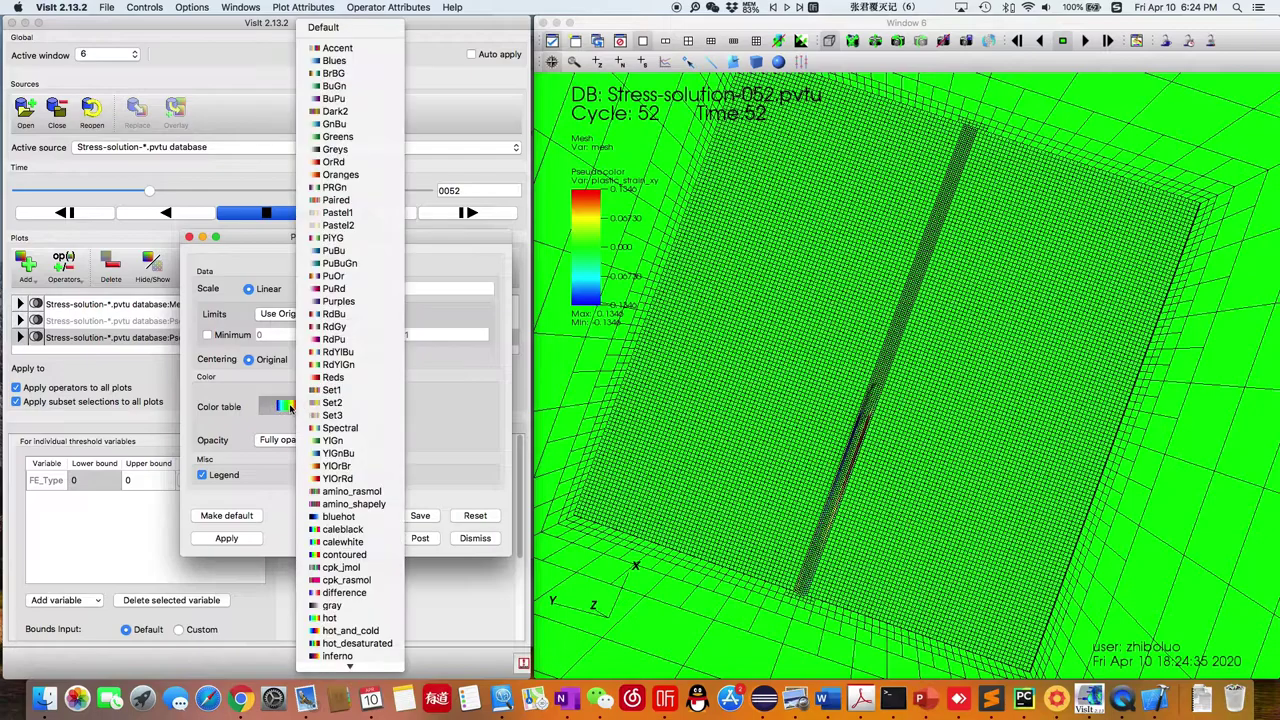
{"action": "left_click", "coordinate": [348, 644]}
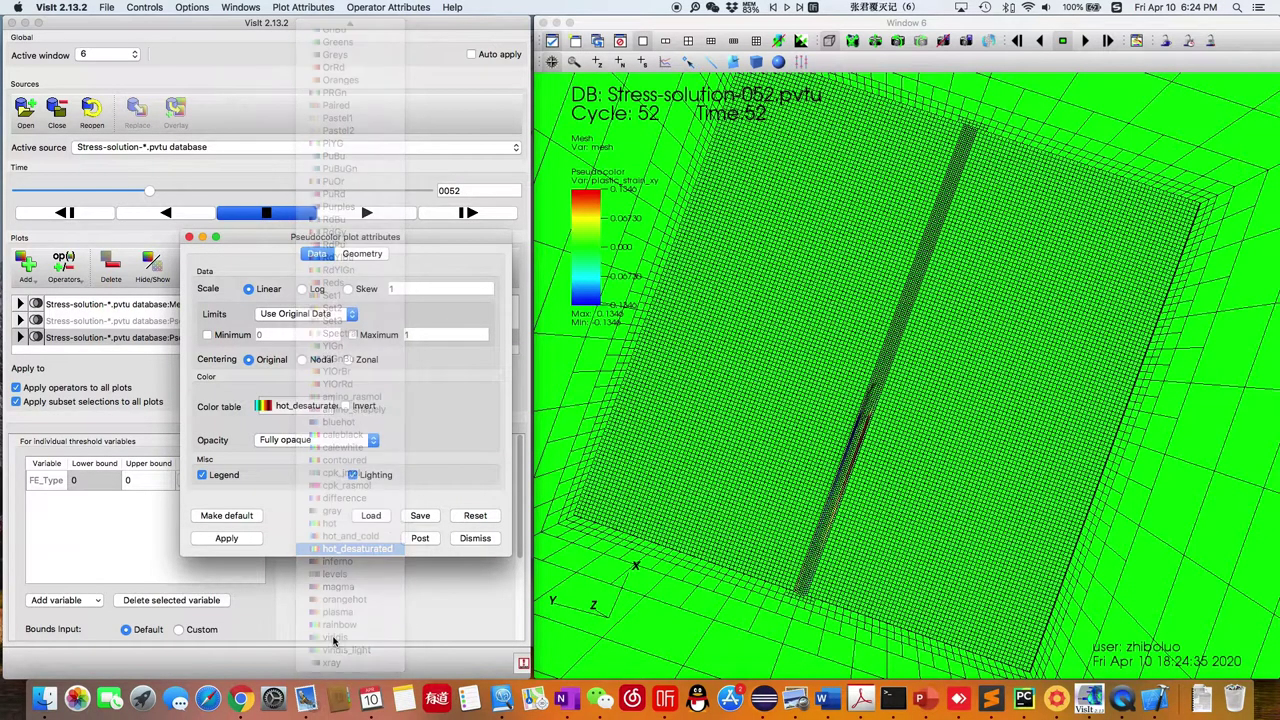
{"action": "left_click", "coordinate": [228, 538]}
{"action": "left_click", "coordinate": [475, 538]}
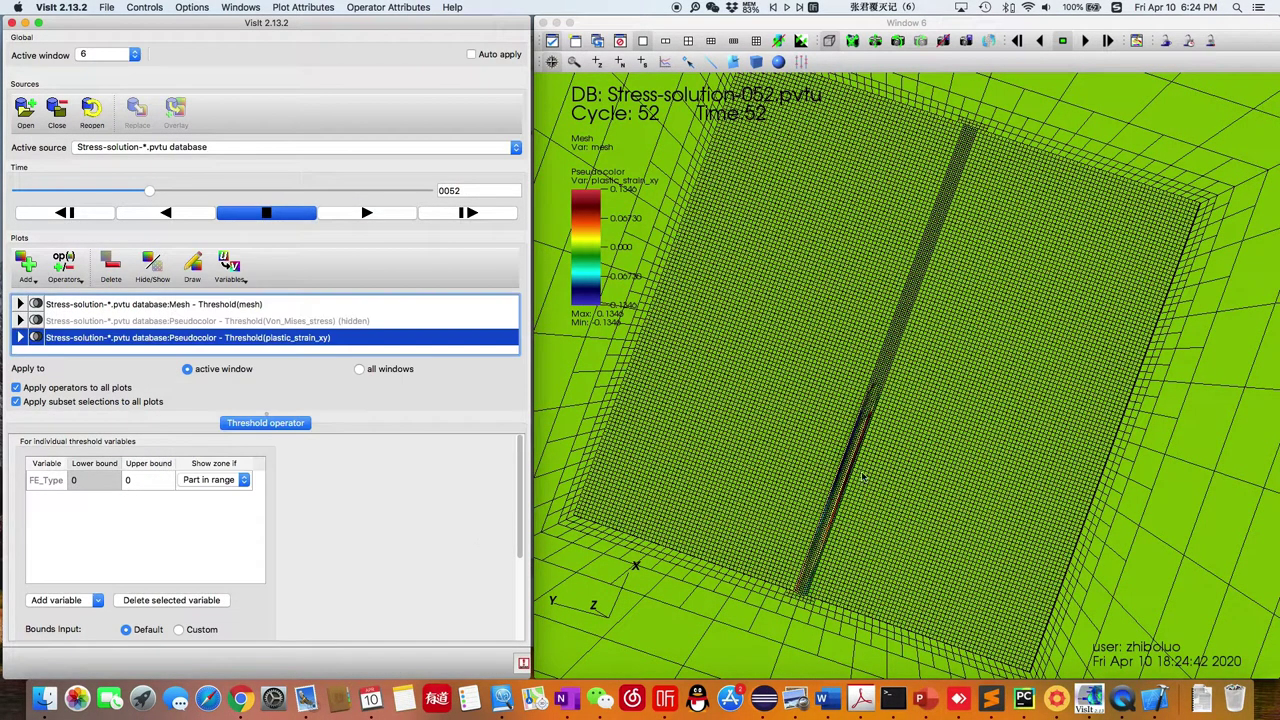
Inspect the plastic_strain_xy results along the scan track at time state 159 and up close at time state 74
{"action": "scroll", "coordinate": [862, 475], "scroll_direction": "up", "scroll_amount": 4}
{"action": "left_click_drag", "start_coordinate": [851, 463], "coordinate": [860, 474]}
{"action": "scroll", "coordinate": [860, 474], "scroll_direction": "down", "scroll_amount": 4}
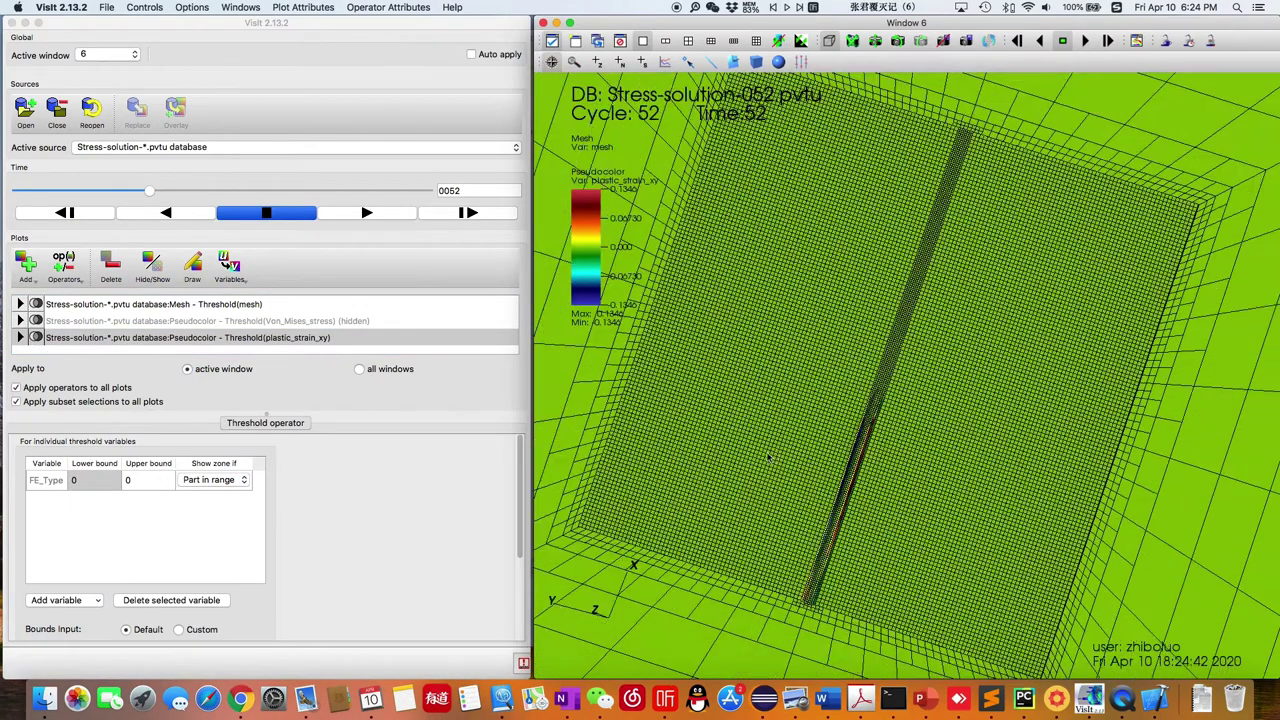
{"action": "left_click_drag", "start_coordinate": [768, 457], "coordinate": [748, 455]}
{"action": "left_click_drag", "start_coordinate": [152, 192], "coordinate": [443, 195]}
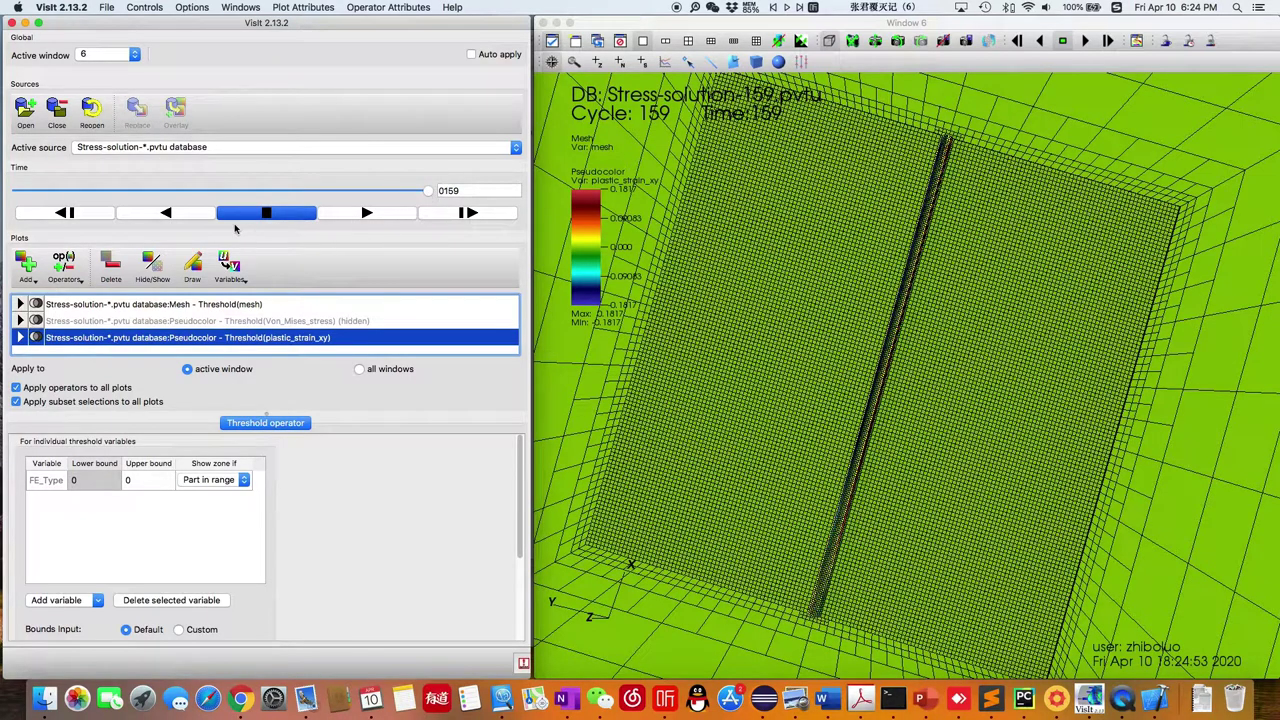
{"action": "left_click_drag", "start_coordinate": [429, 194], "coordinate": [207, 191]}
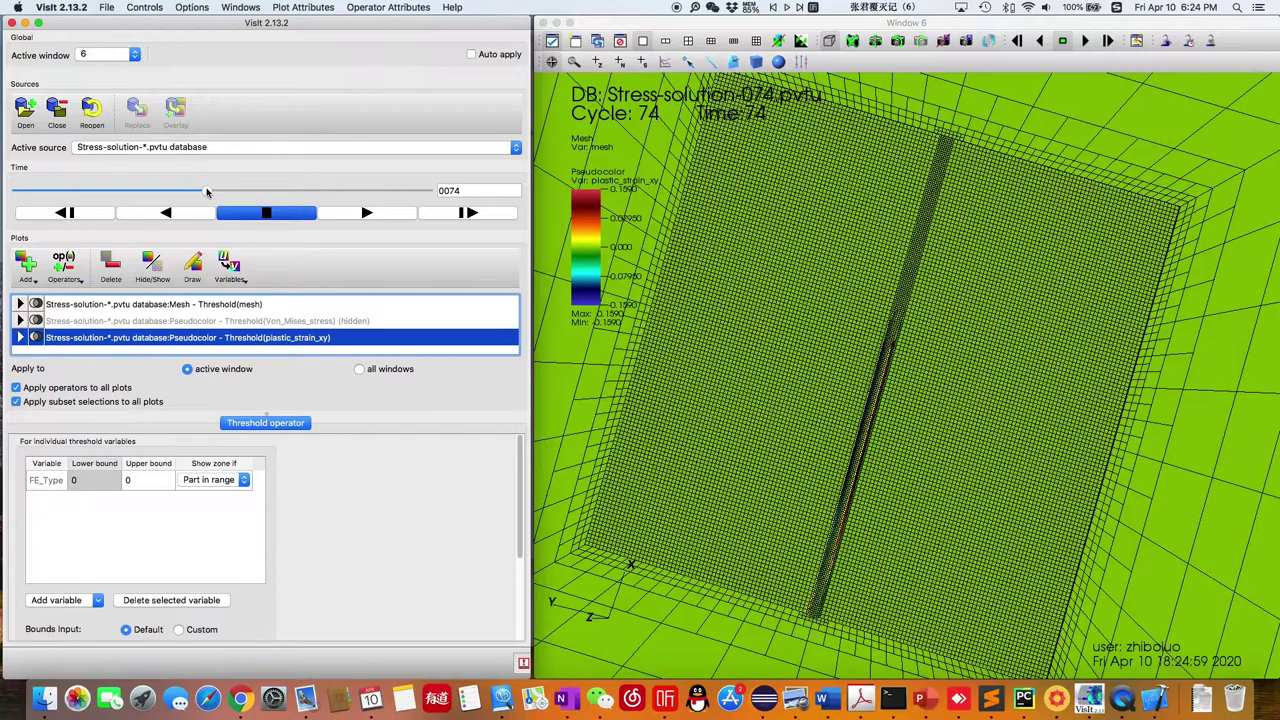
{"action": "scroll", "coordinate": [879, 420], "scroll_direction": "up", "scroll_amount": 5}
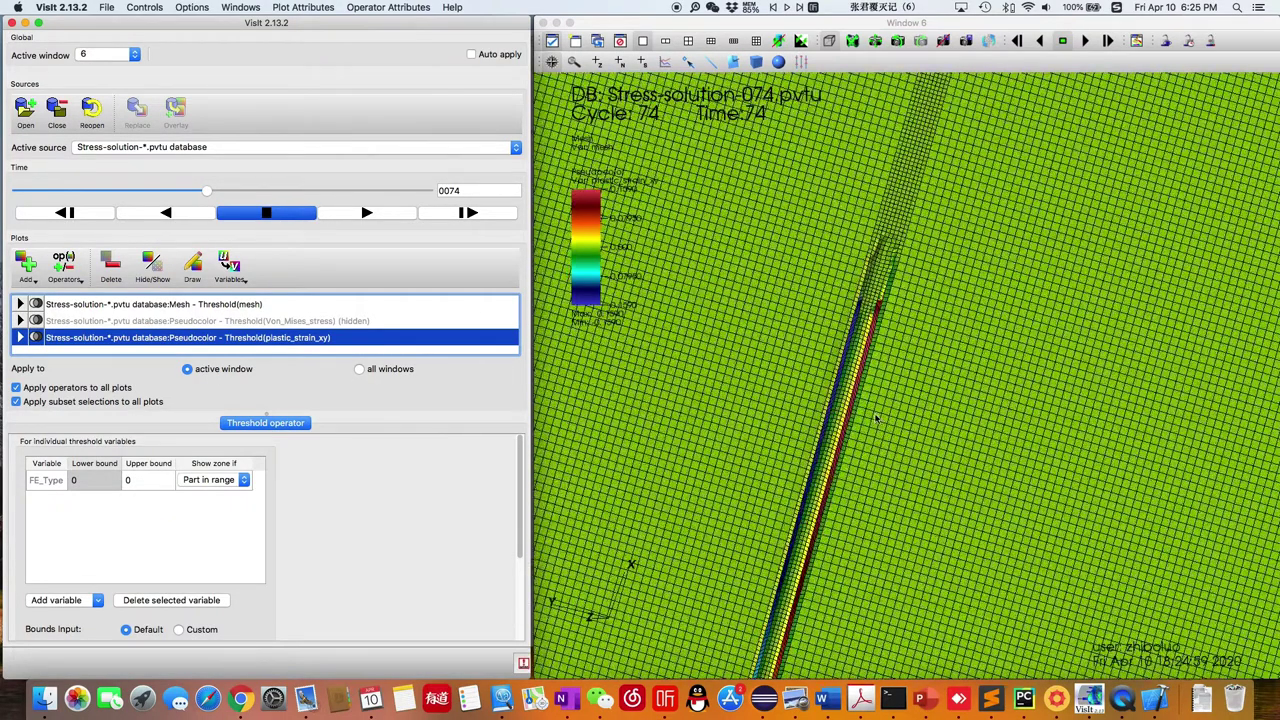